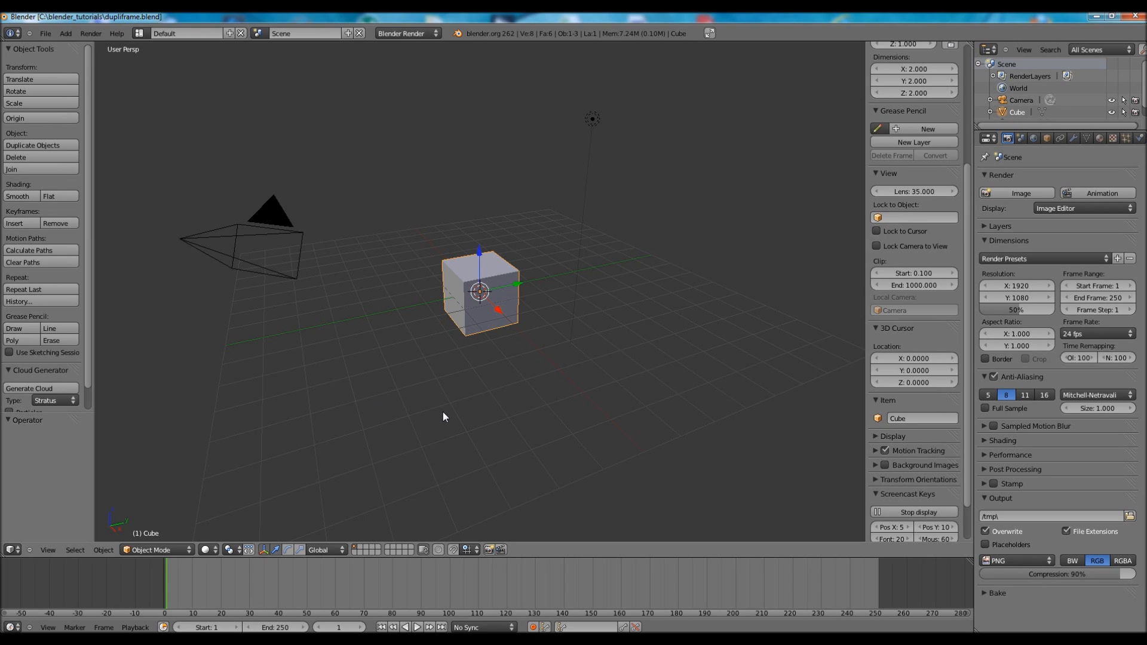
# Delete the default cube from the scene
pyautogui.click(323, 642)
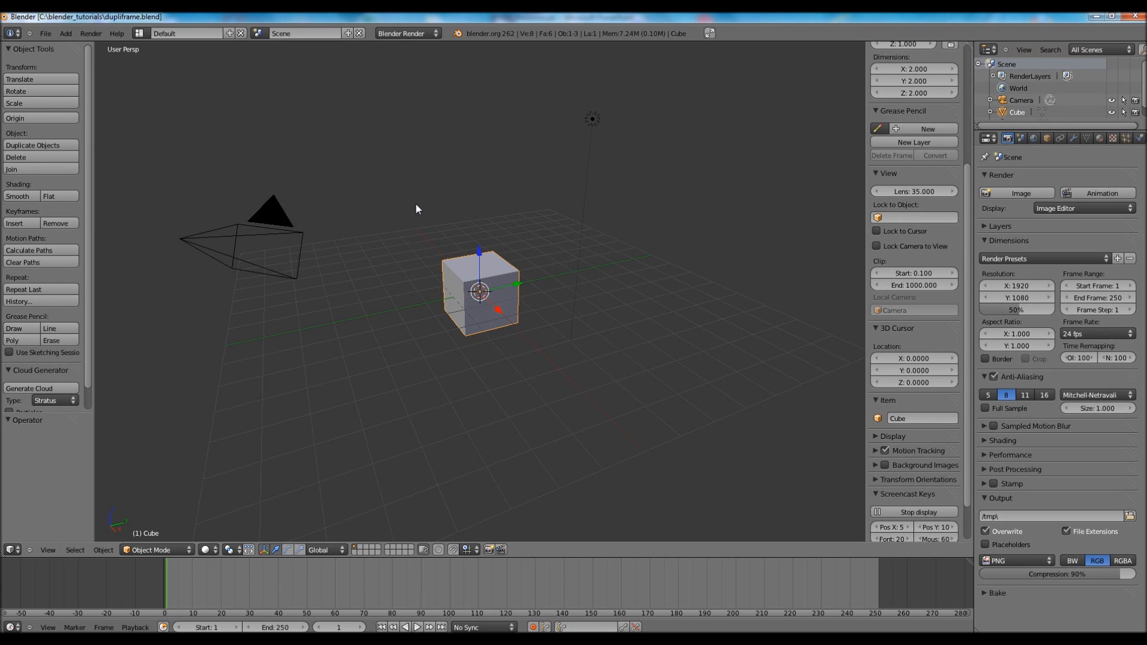
pyautogui.press('Delete')
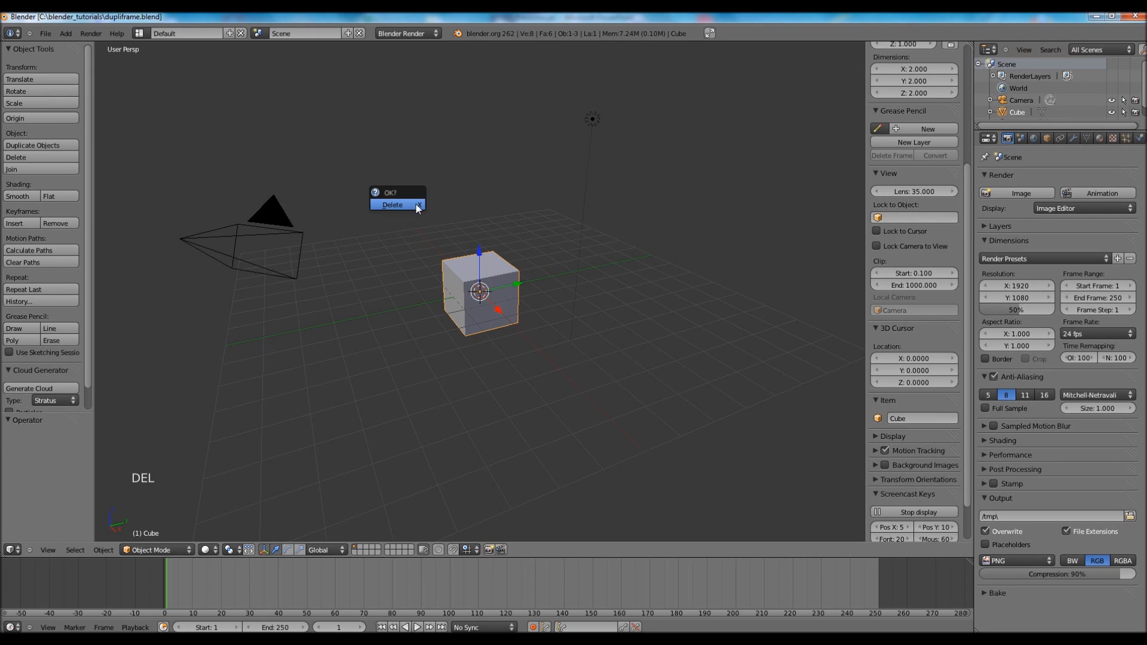
pyautogui.click(416, 206)
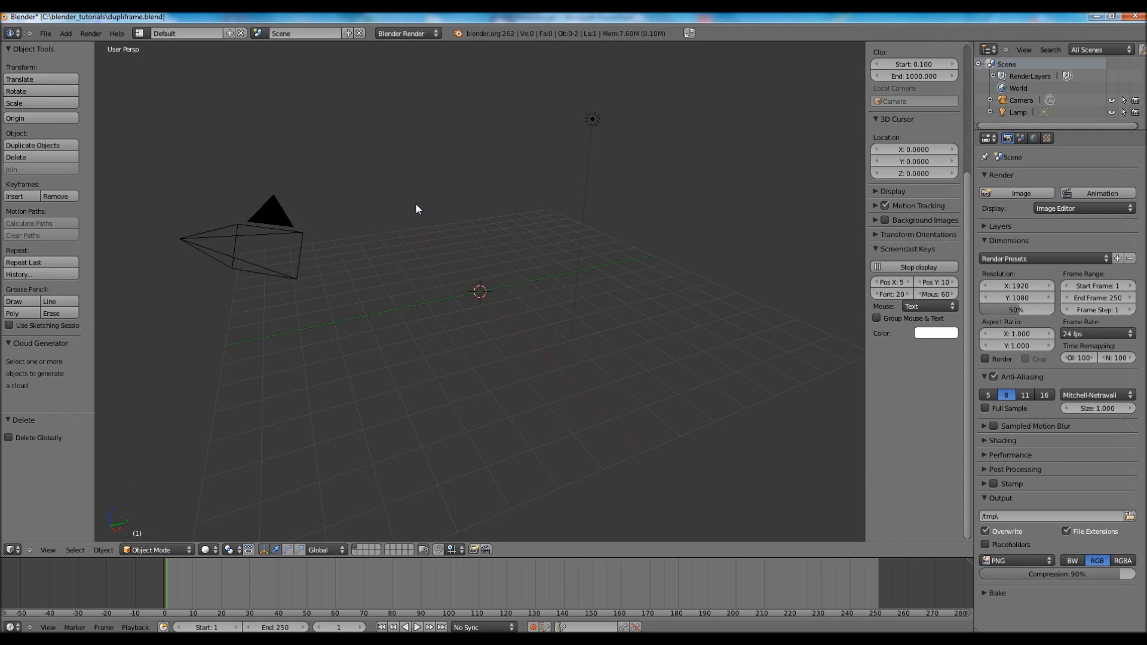
# Add a path curve at the scene origin while looking from the top view
pyautogui.press('KP_7')
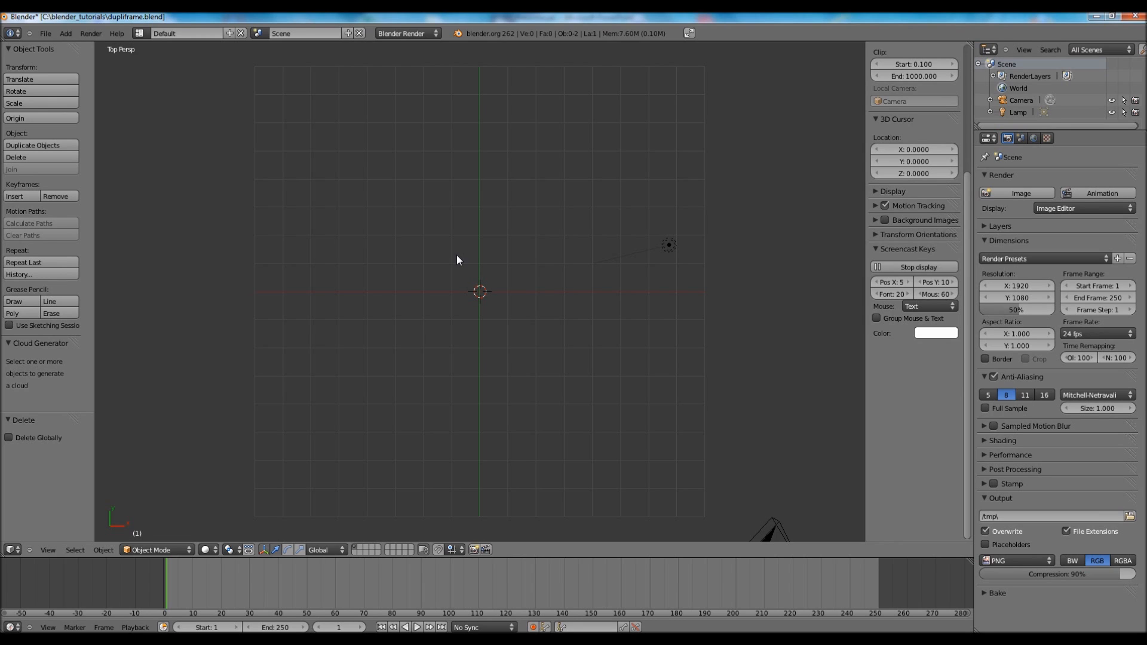
pyautogui.scroll(-1, 457, 256)
pyautogui.hotkey('shift', 'a')
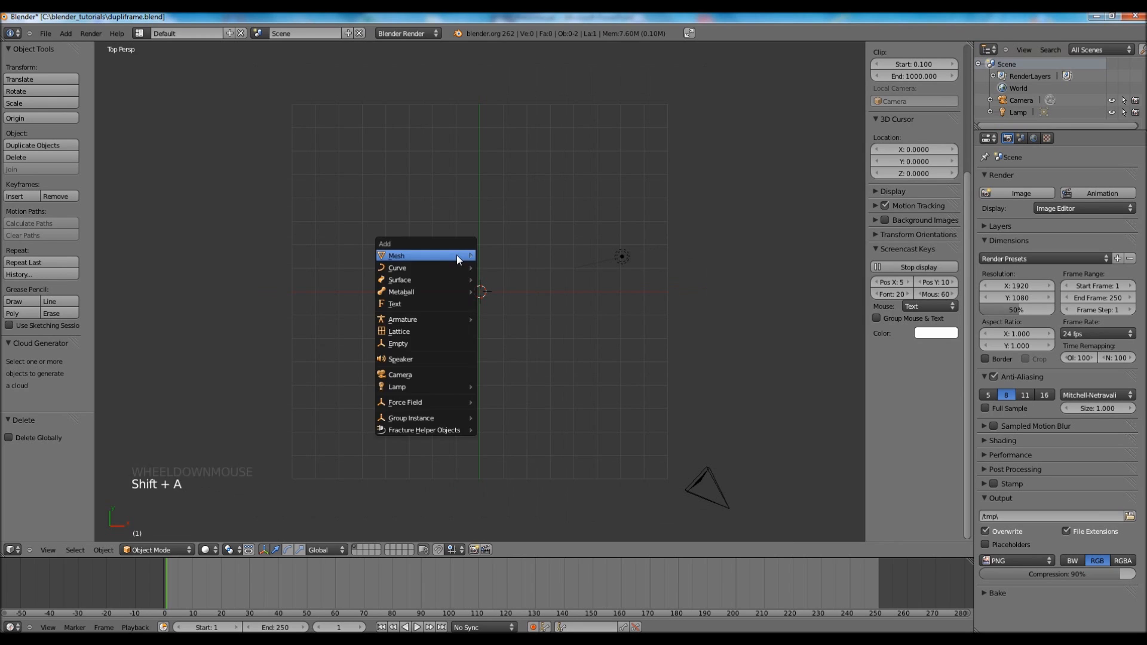
pyautogui.moveTo(457, 255)
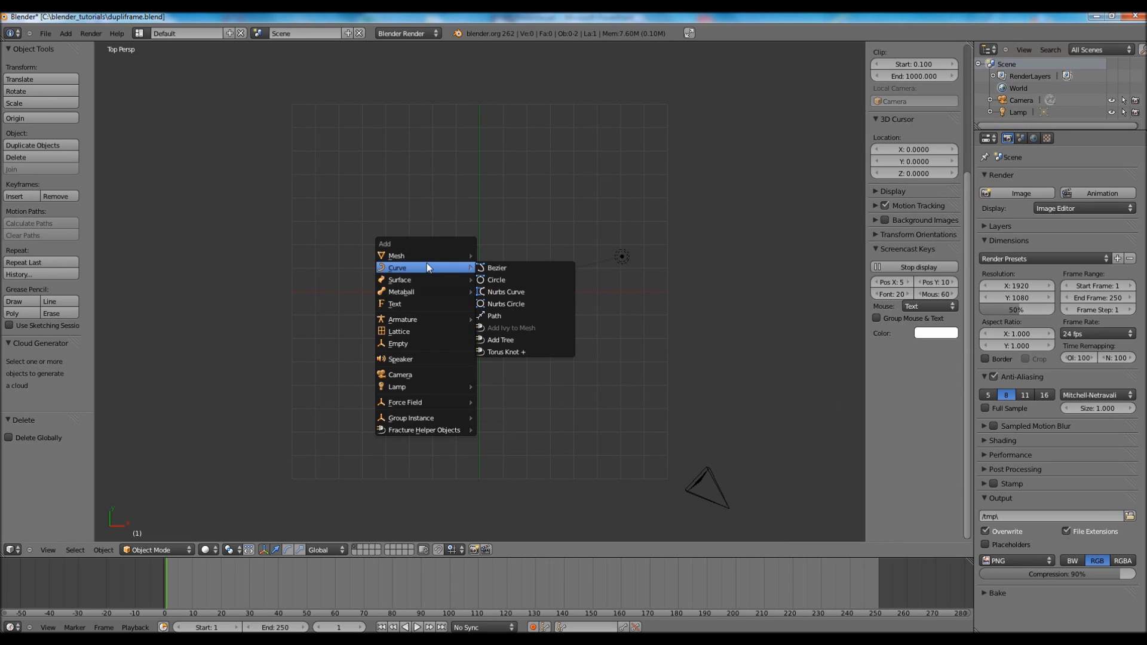
pyautogui.click(500, 316)
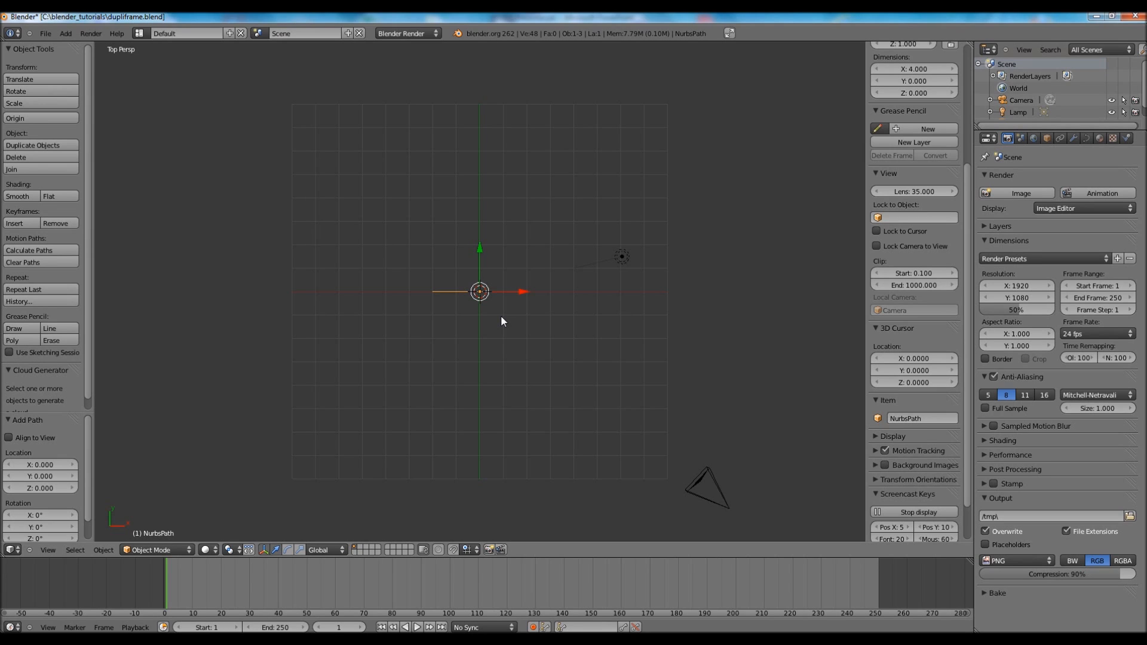
# Rotate the new path by 90° about the vertical axis so it runs along Y
pyautogui.press('r')
pyautogui.press('9')
pyautogui.press('0')
pyautogui.press('Return')
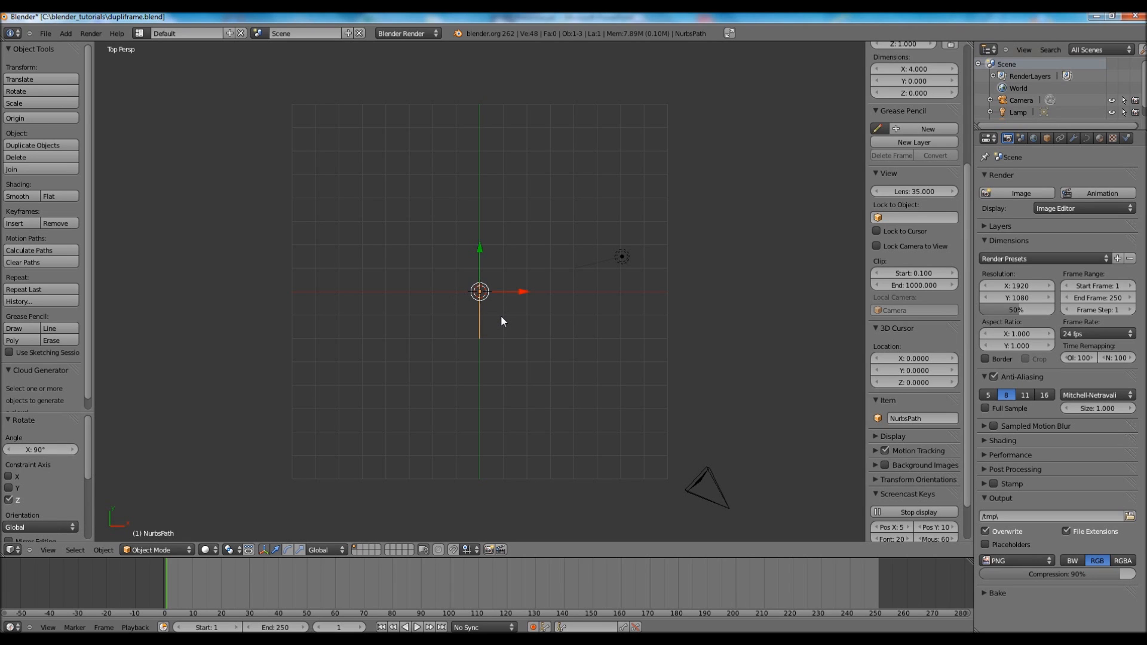
# In edit mode, extrude the path's +Y end point by about 1.17 in X and 5.28 in Y
pyautogui.scroll(3, 501, 319)
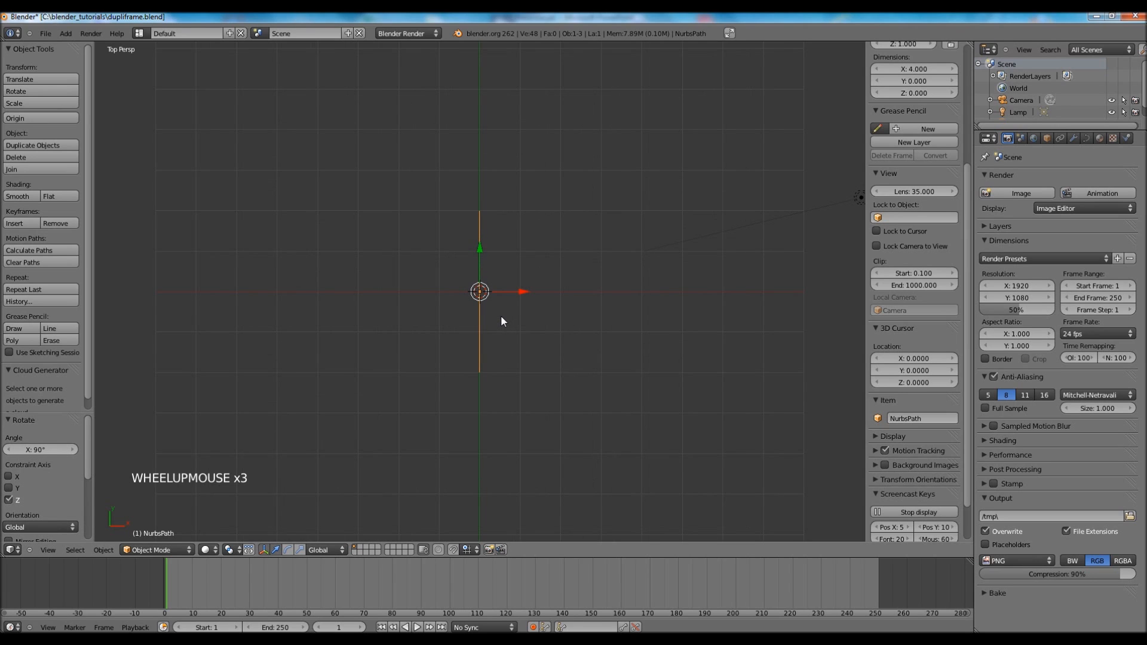
pyautogui.press('Tab')
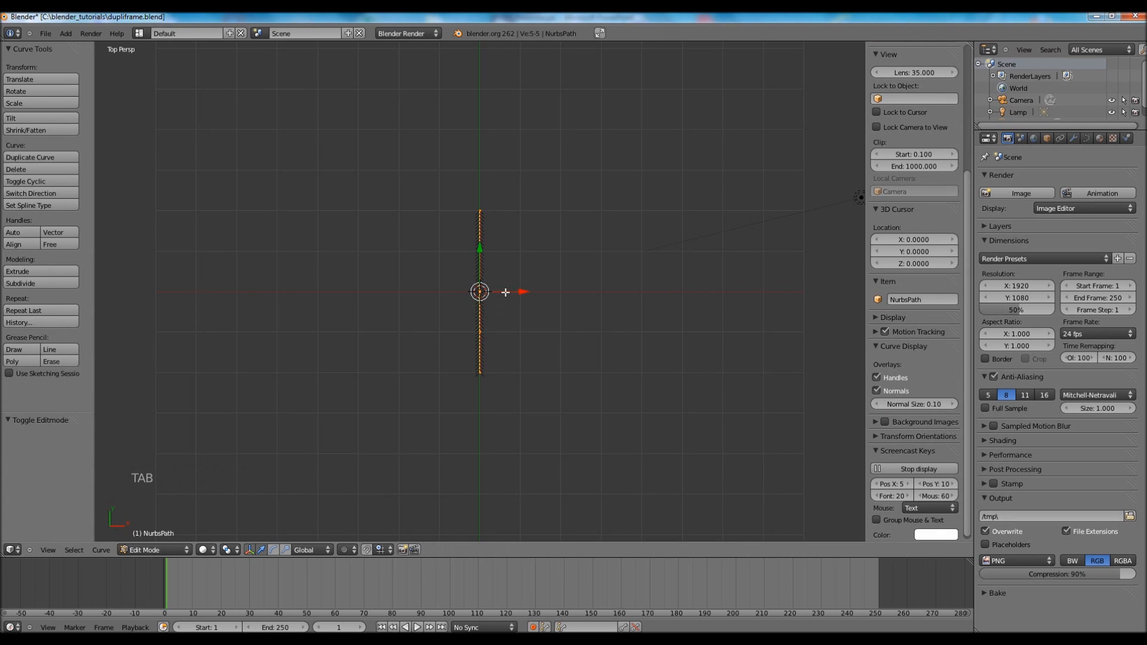
pyautogui.rightClick(483, 210)
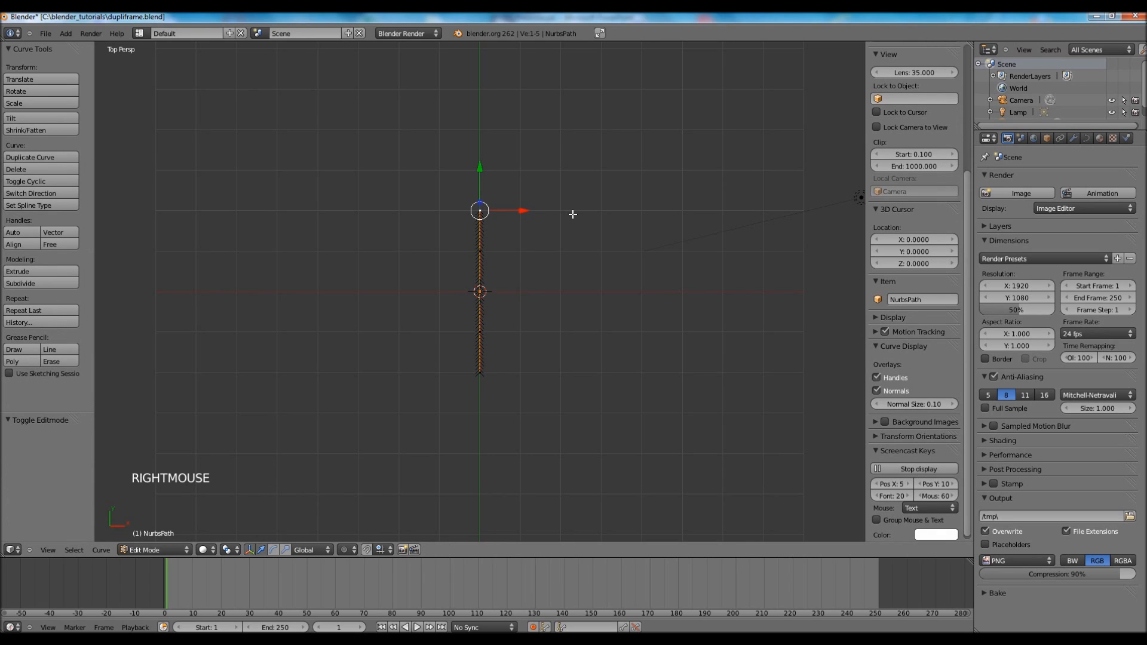
pyautogui.scroll(-1, 573, 214)
pyautogui.scroll(7, 573, 213)
pyautogui.scroll(-2, 573, 214)
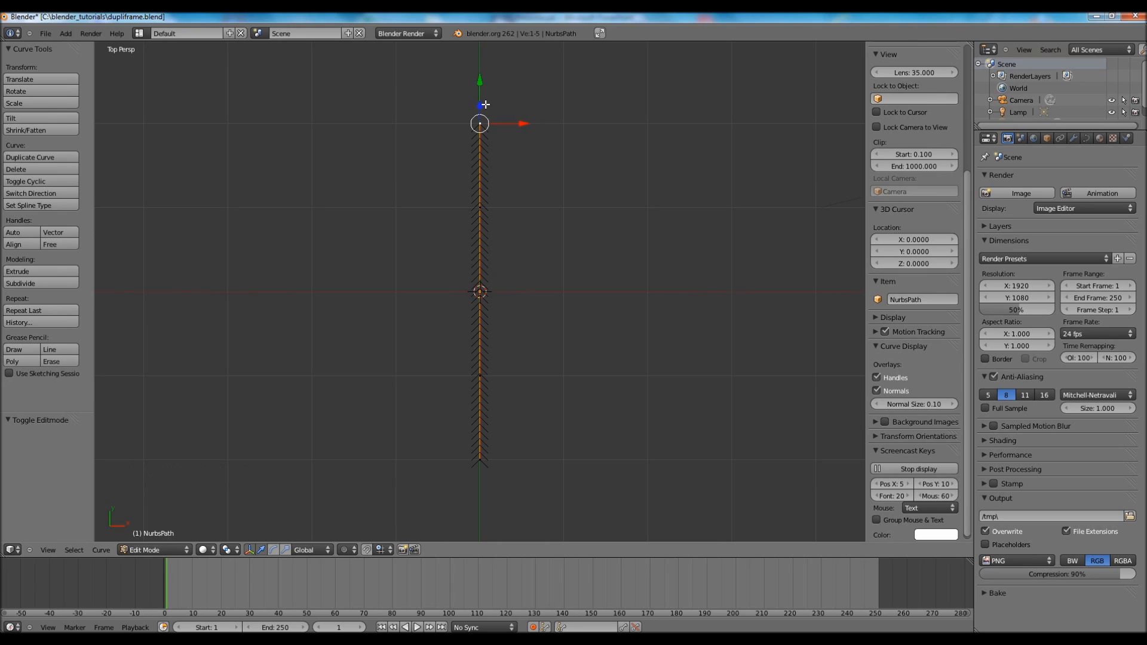
pyautogui.rightClick(480, 461)
pyautogui.rightClick(481, 132)
pyautogui.scroll(-5, 568, 227)
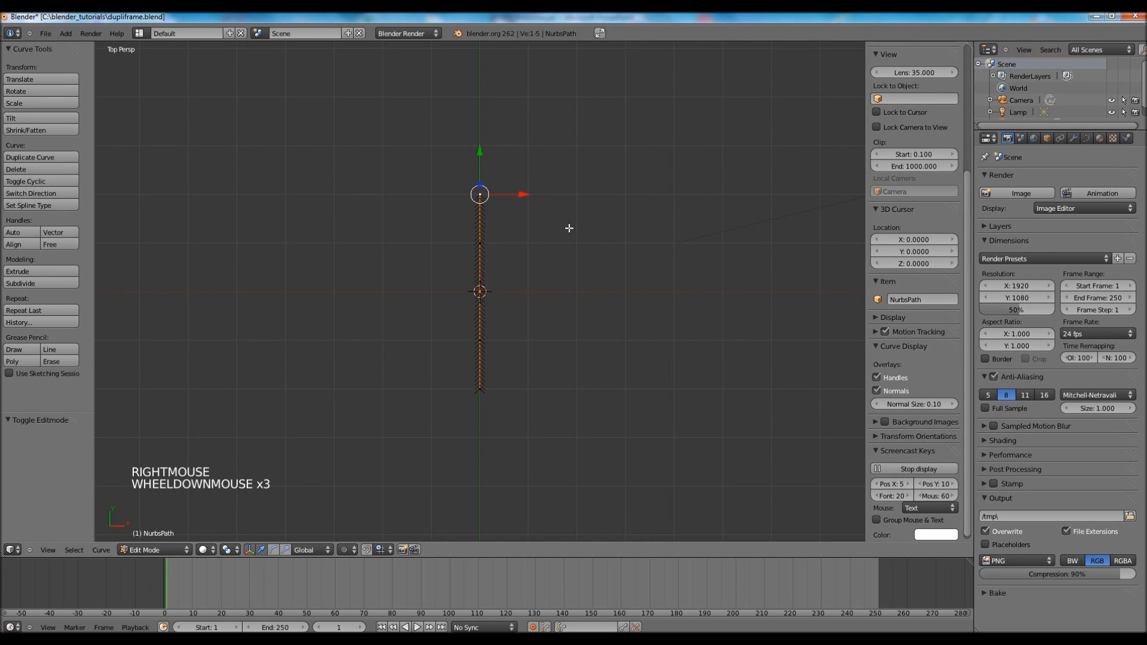
pyautogui.scroll(1, 568, 228)
pyautogui.scroll(-2, 569, 228)
pyautogui.scroll(1, 568, 227)
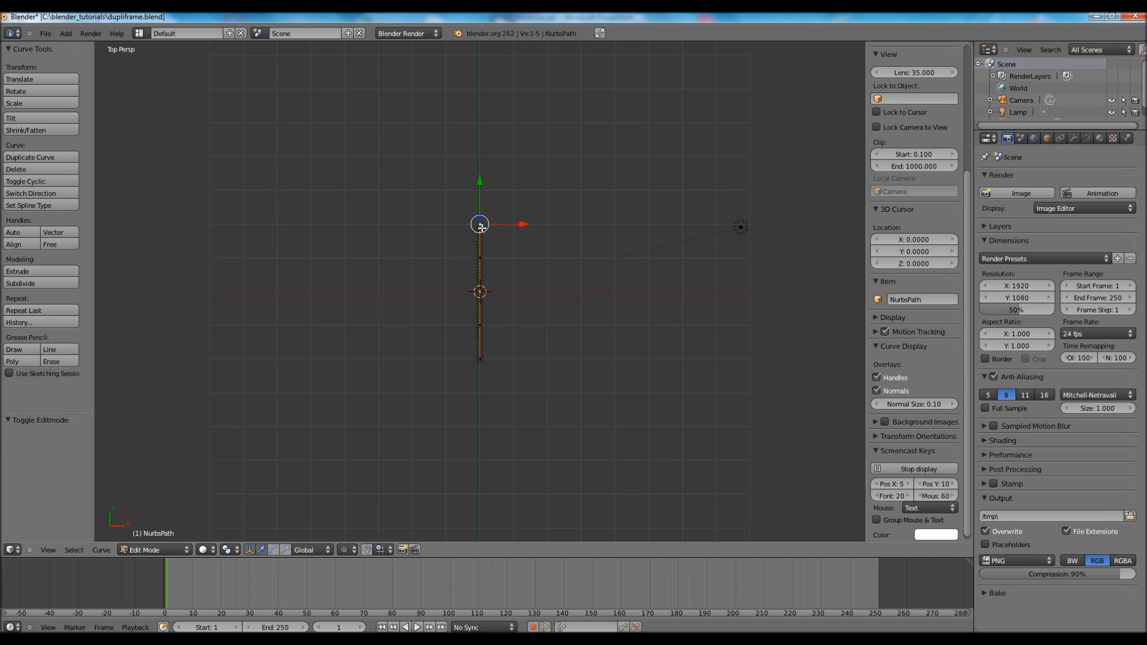
pyautogui.press('e')
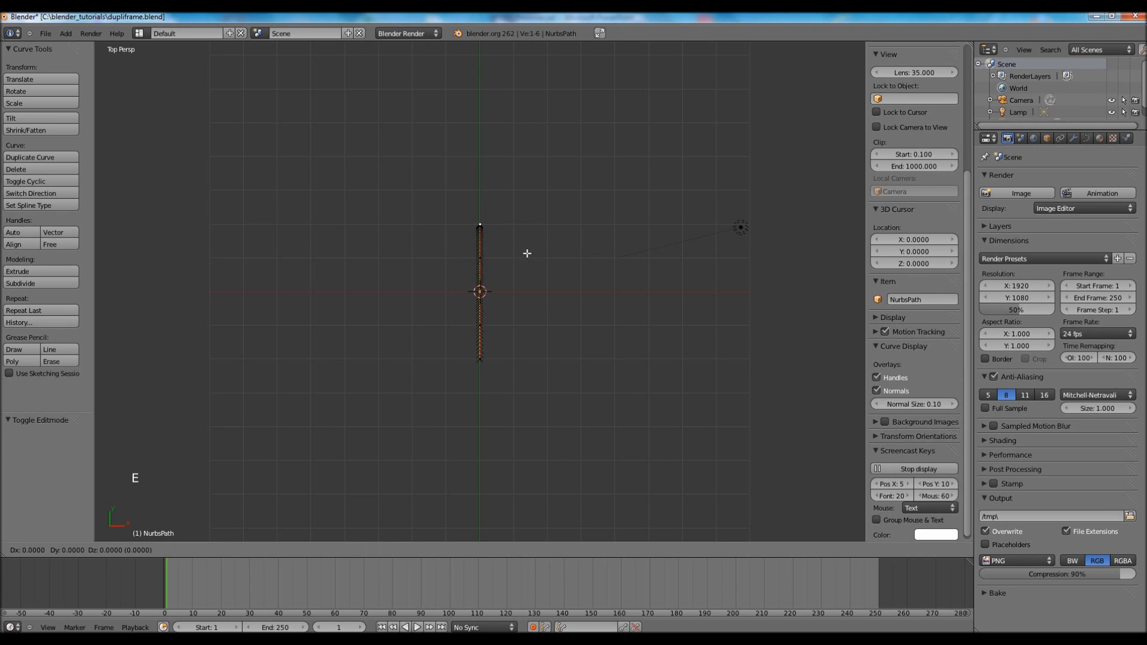
pyautogui.click(567, 75)
# Extrude another point from the path's end, about 8.6 in X and 11.9 in Y away
pyautogui.scroll(1, 565, 170)
pyautogui.scroll(-4, 566, 173)
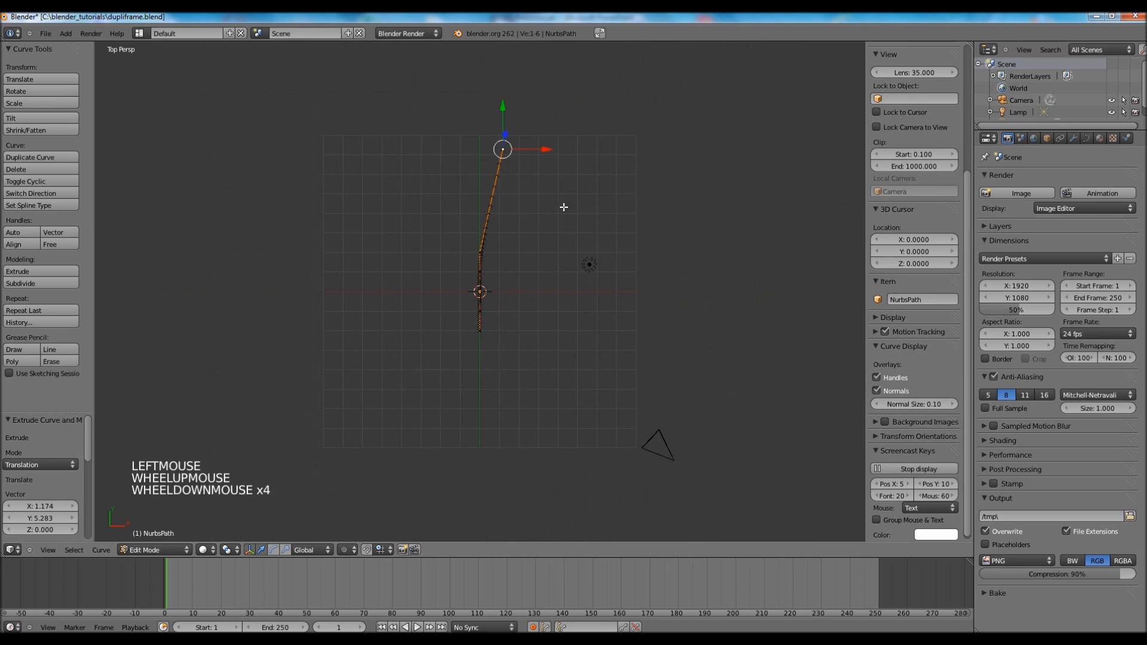
pyautogui.scroll(1, 563, 209)
pyautogui.scroll(-1, 561, 214)
pyautogui.scroll(-4, 559, 216)
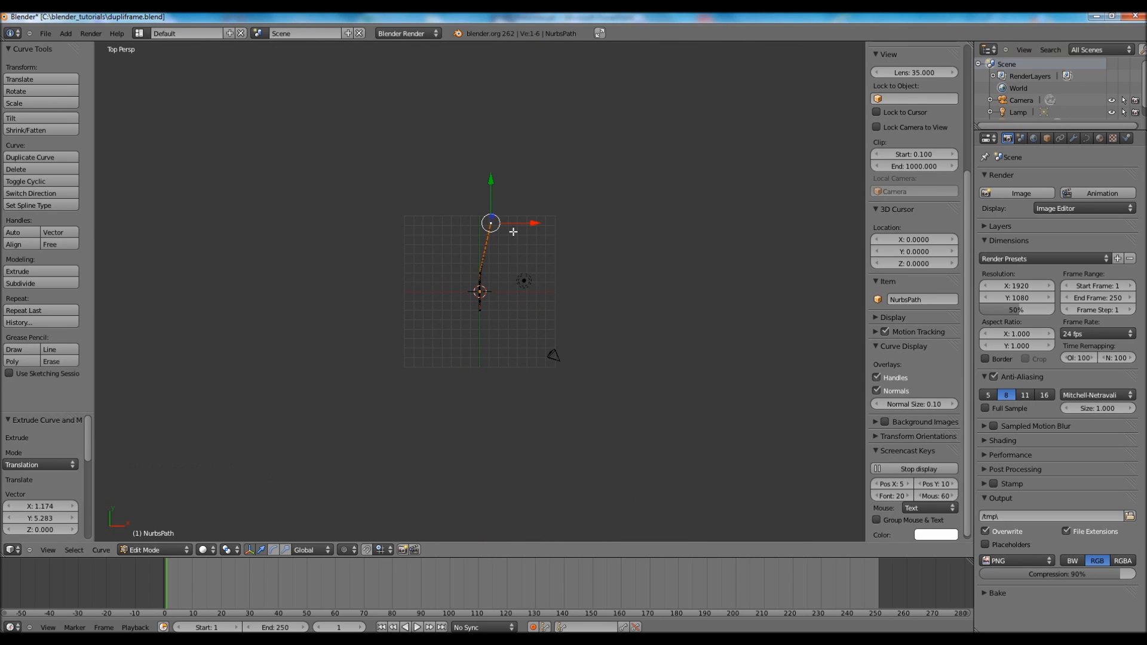
pyautogui.press('e')
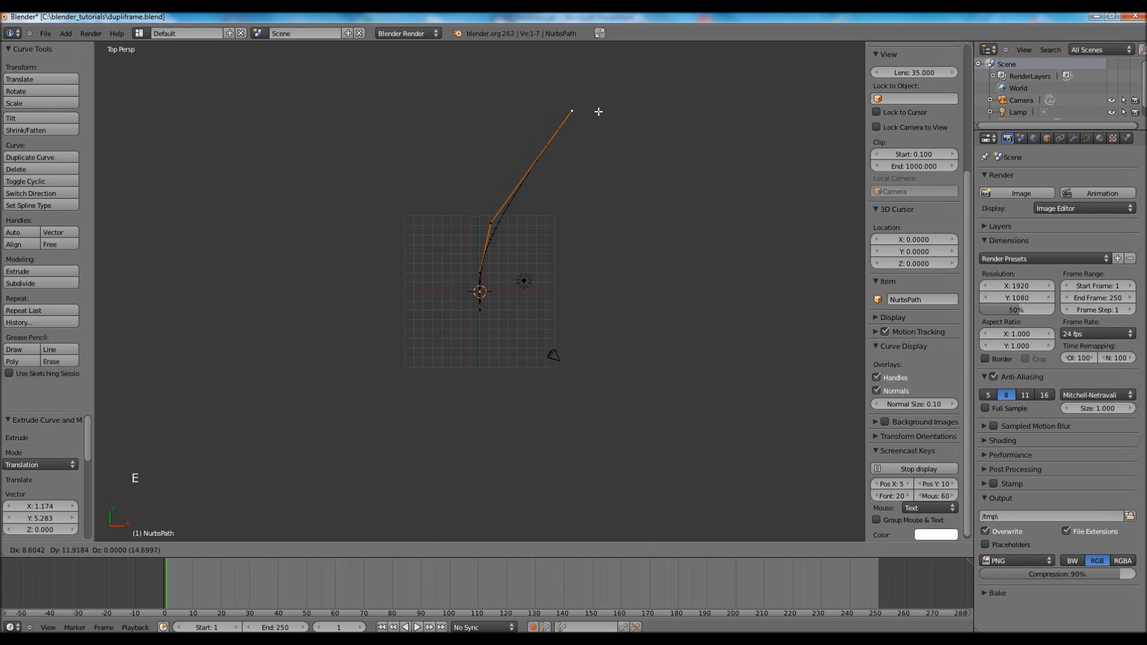
pyautogui.click(598, 111)
# Continue the path with a point extruded about -6.3 in X and 21 in Y, bending it back
pyautogui.scroll(-2, 594, 173)
pyautogui.scroll(1, 593, 174)
pyautogui.scroll(-1, 593, 174)
pyautogui.press('e')
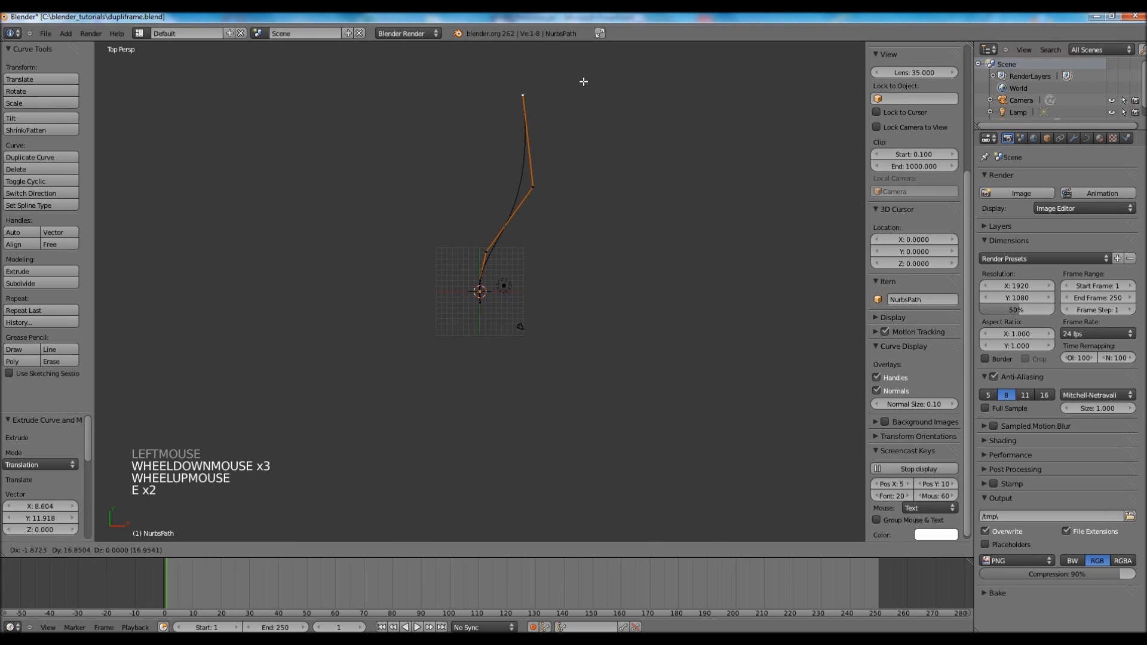
pyautogui.click(560, 59)
# Extrude two more end points, one toward -X and +Y and the last about 7.5 in both X and Y
pyautogui.scroll(-1, 536, 138)
pyautogui.scroll(1, 535, 138)
pyautogui.scroll(-2, 536, 138)
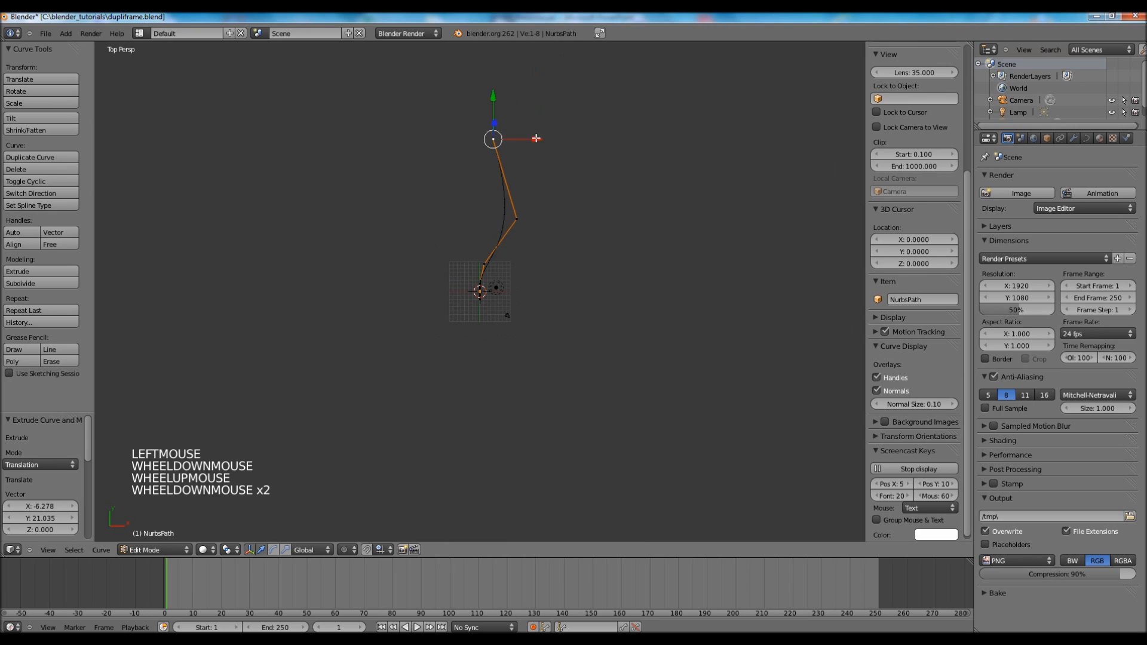
pyautogui.press('e')
pyautogui.click(463, 70)
pyautogui.press('e')
pyautogui.click(490, 38)
pyautogui.scroll(-1, 489, 136)
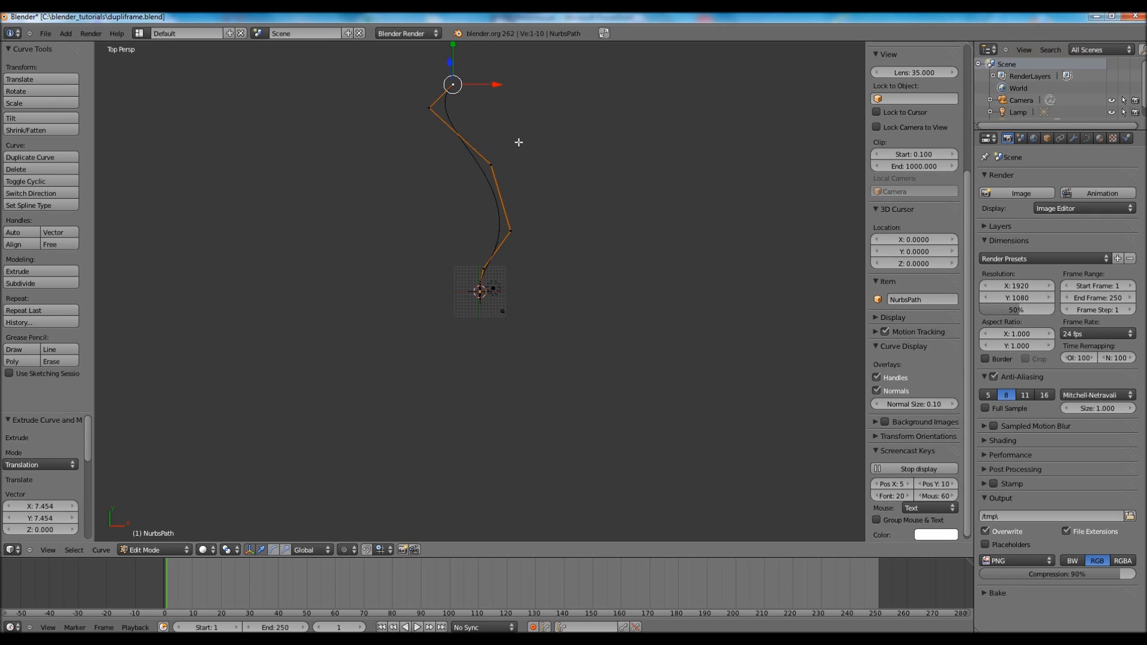
# Move the second-to-last control point about 2 units toward +X and the control point before it slightly toward -X
pyautogui.rightClick(429, 109)
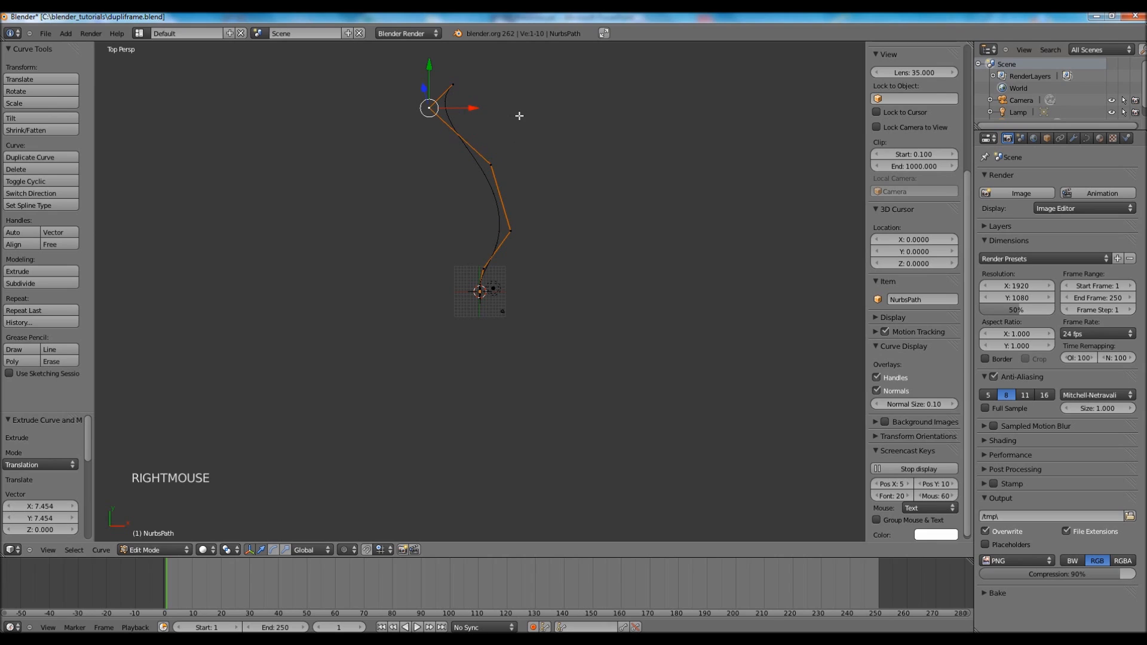
pyautogui.press('g')
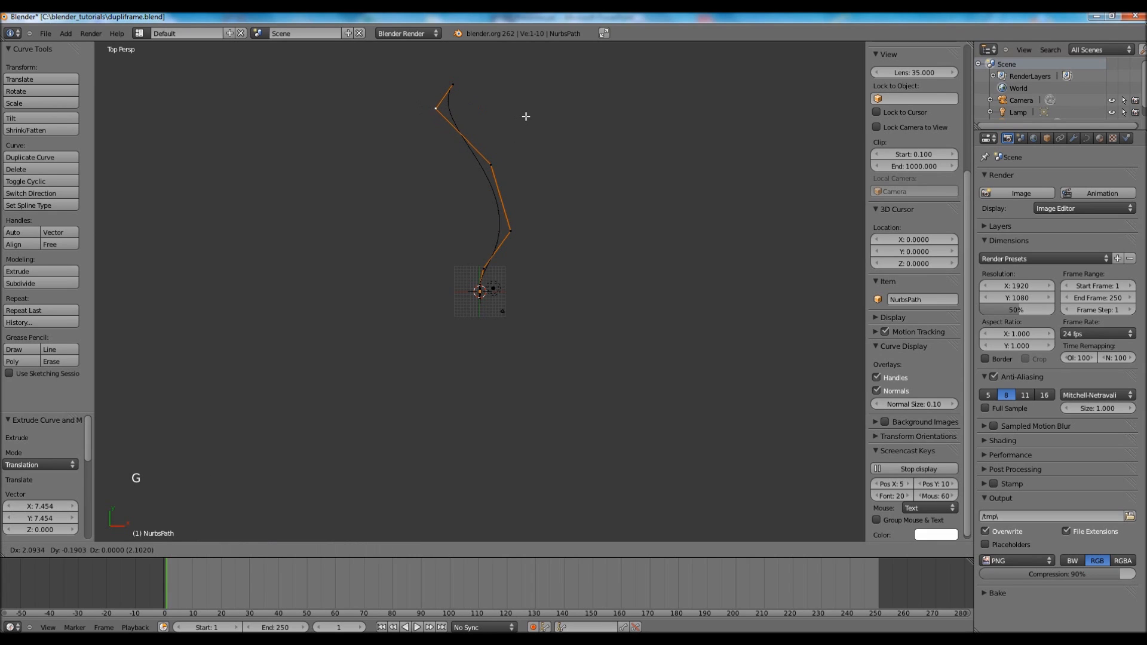
pyautogui.click(525, 113)
pyautogui.rightClick(491, 167)
pyautogui.press('g')
pyautogui.press('g')
pyautogui.rightClick(499, 226)
pyautogui.press('g')
pyautogui.press('g')
pyautogui.click(481, 186)
# Move the outermost +X control point about -4.0 in X and 0.4 in Y, and leave edit mode
pyautogui.rightClick(511, 229)
pyautogui.press('g')
pyautogui.press('g')
pyautogui.click(505, 232)
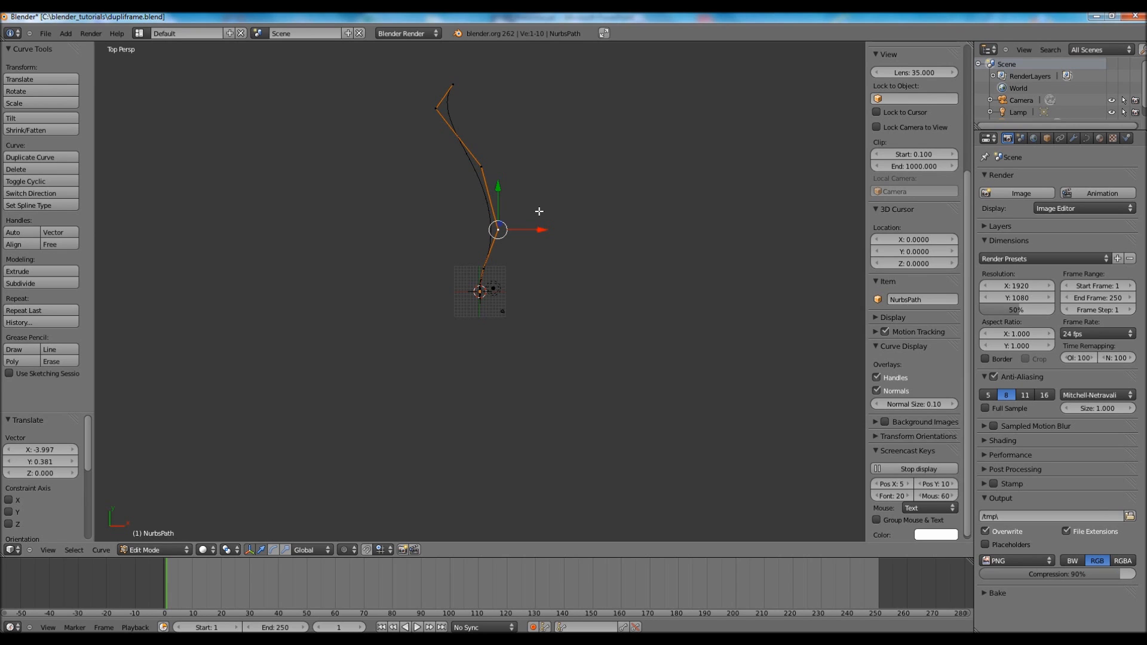
pyautogui.press('Tab')
# Save the scene over the existing dupliframe.blend file
pyautogui.scroll(2, 539, 251)
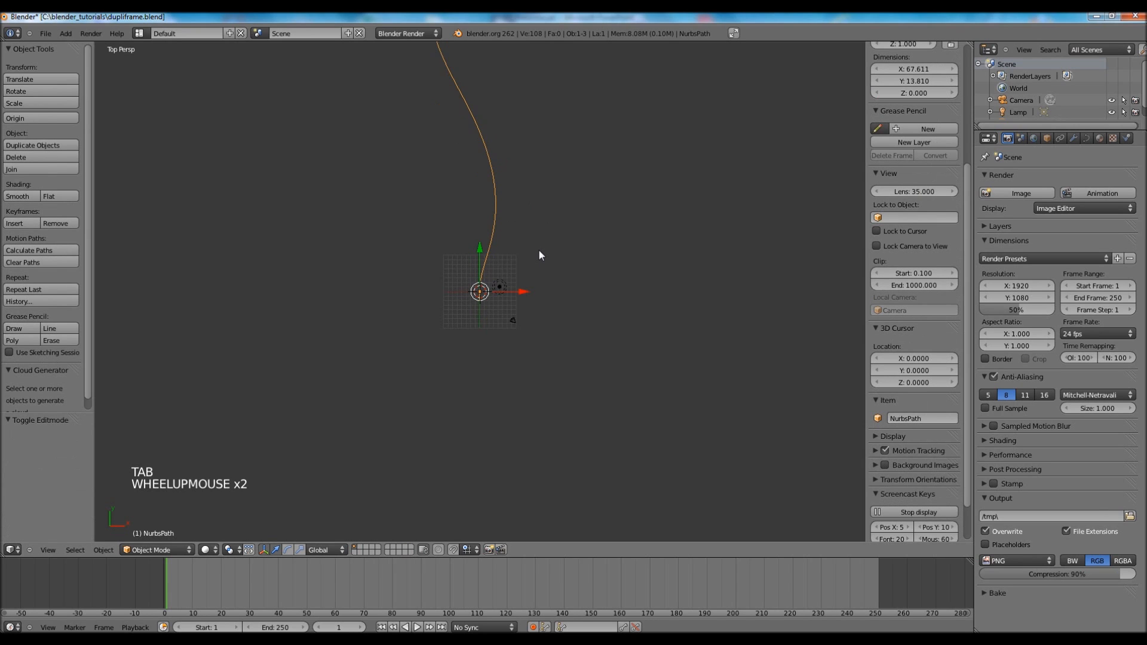
pyautogui.scroll(-1, 539, 251)
pyautogui.scroll(2, 538, 251)
pyautogui.scroll(2, 539, 255)
pyautogui.scroll(-2, 538, 255)
pyautogui.scroll(1, 539, 255)
pyautogui.scroll(-1, 539, 255)
pyautogui.scroll(3, 538, 255)
pyautogui.scroll(-1, 539, 255)
pyautogui.scroll(8, 539, 255)
pyautogui.scroll(1, 539, 255)
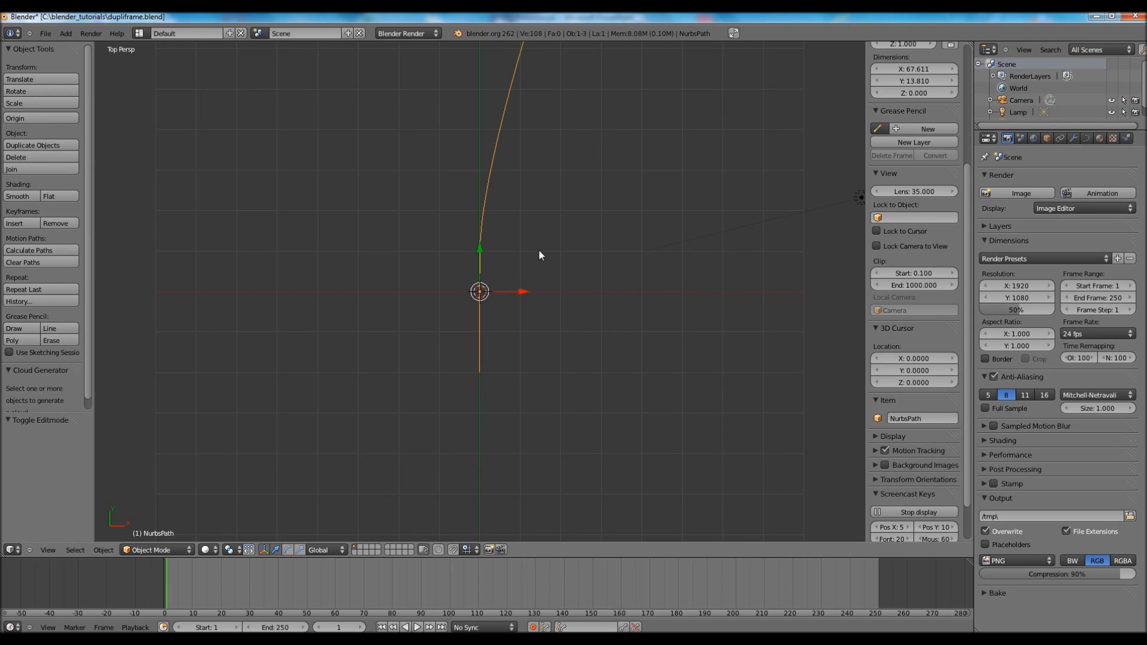
pyautogui.hotkey('ctrl', 's')
pyautogui.click(538, 251)
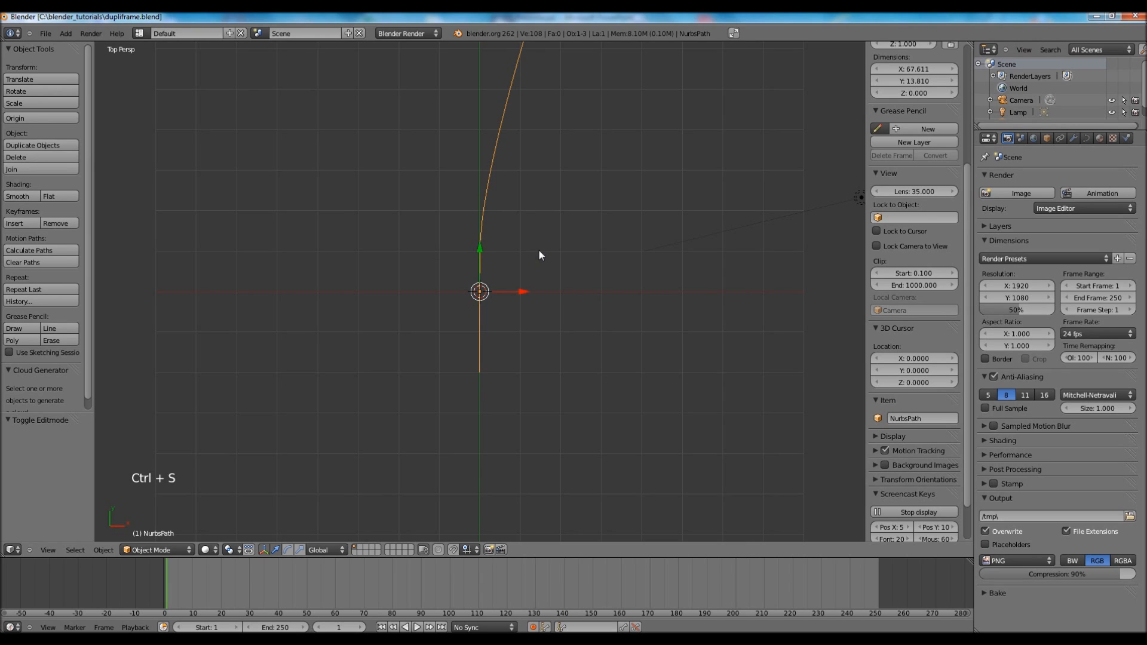
# Add a mesh plane at the scene origin, over the start of the path
pyautogui.hotkey('shift', 'a')
pyautogui.moveTo(539, 249)
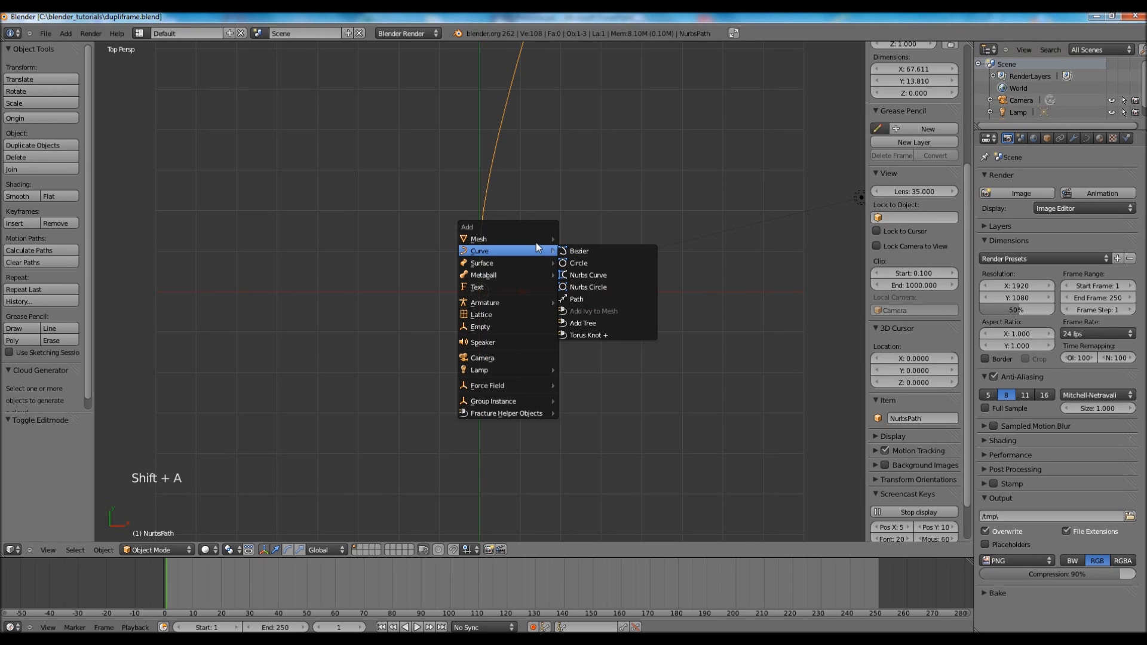
pyautogui.click(582, 238)
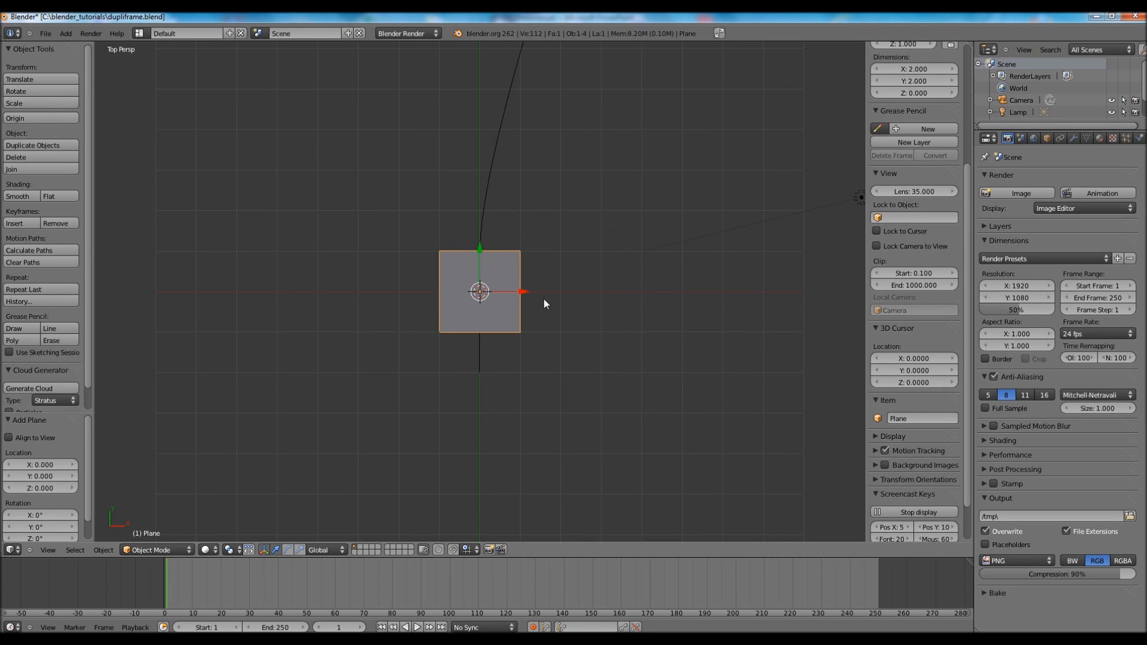
pyautogui.scroll(-3, 544, 304)
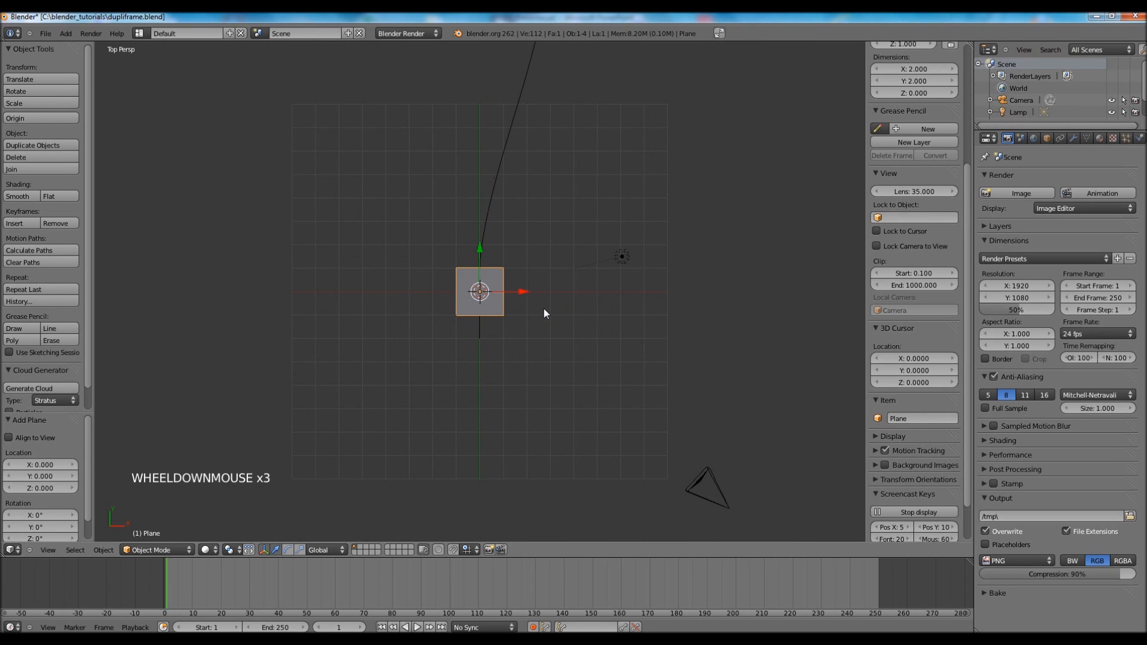
# Scale the plane by 2 along the X axis
pyautogui.press('s')
pyautogui.rightClick(543, 313)
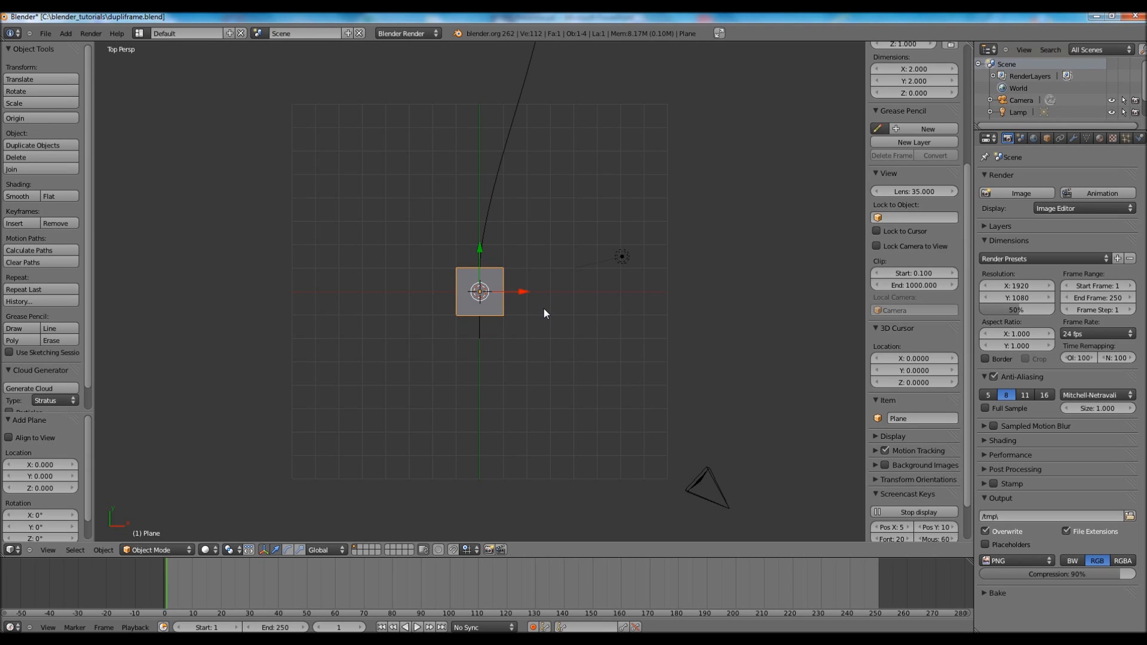
pyautogui.press('s')
pyautogui.press('x')
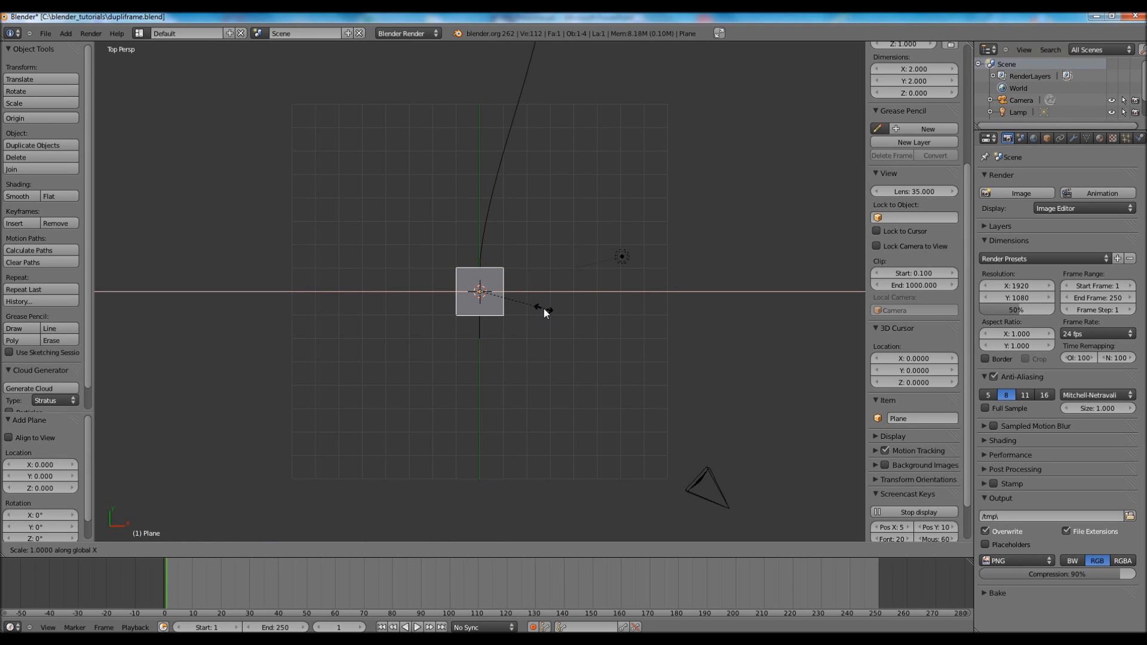
pyautogui.press('2')
pyautogui.press('Return')
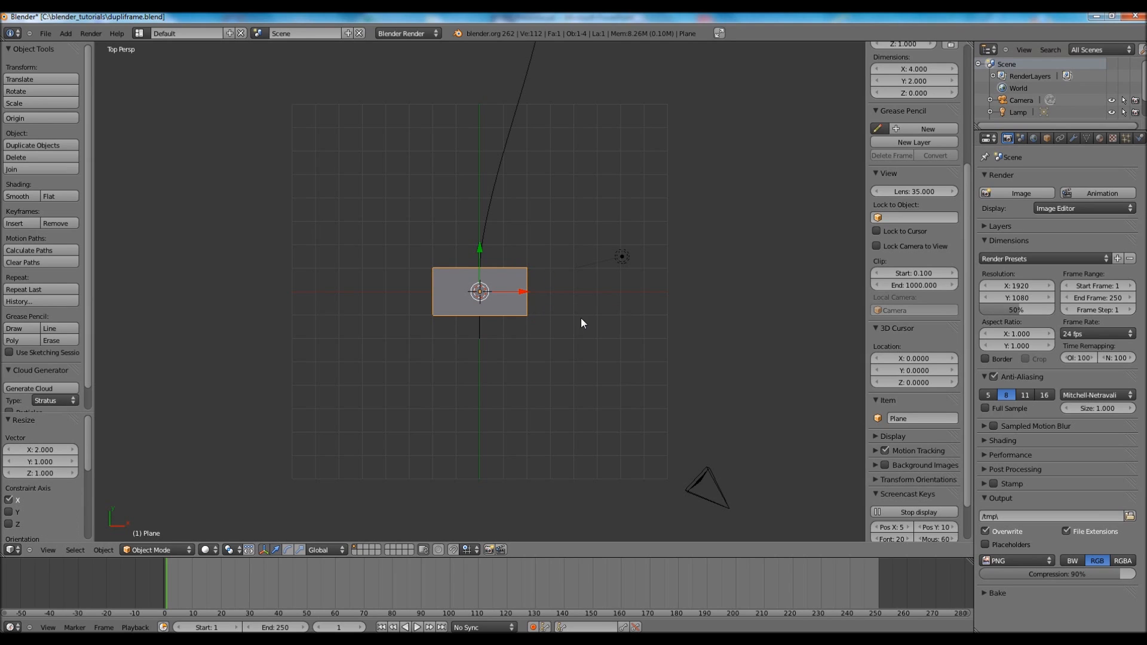
# Widen the plane further along X by a factor of about 1.27, to about 5.06 units
pyautogui.press('s')
pyautogui.press('x')
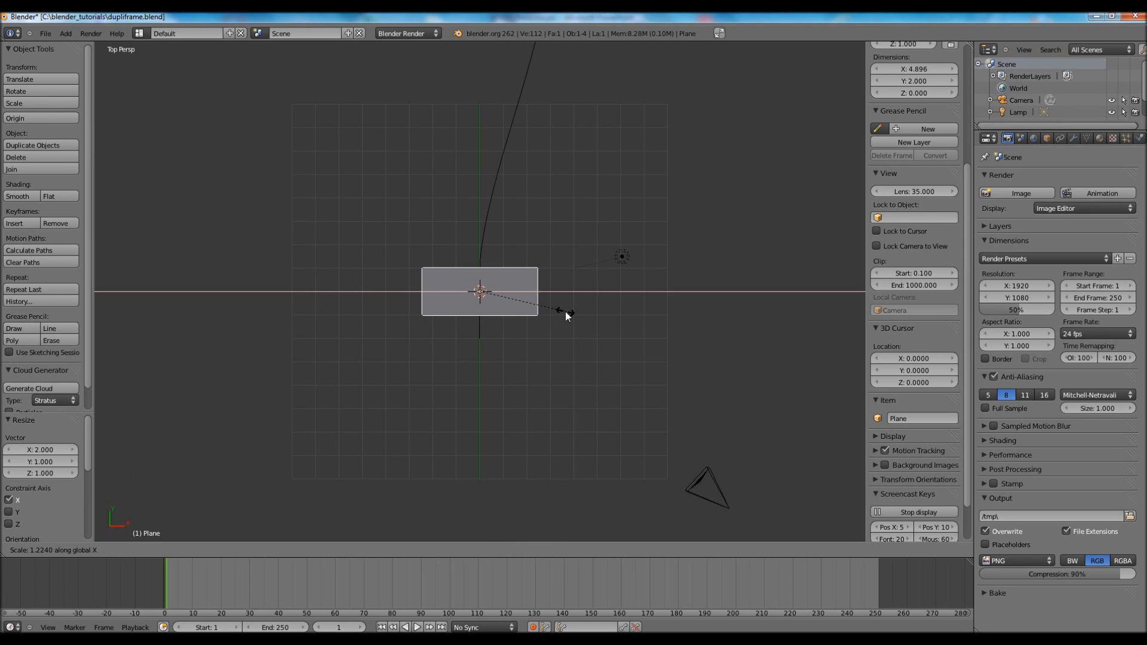
pyautogui.click(568, 311)
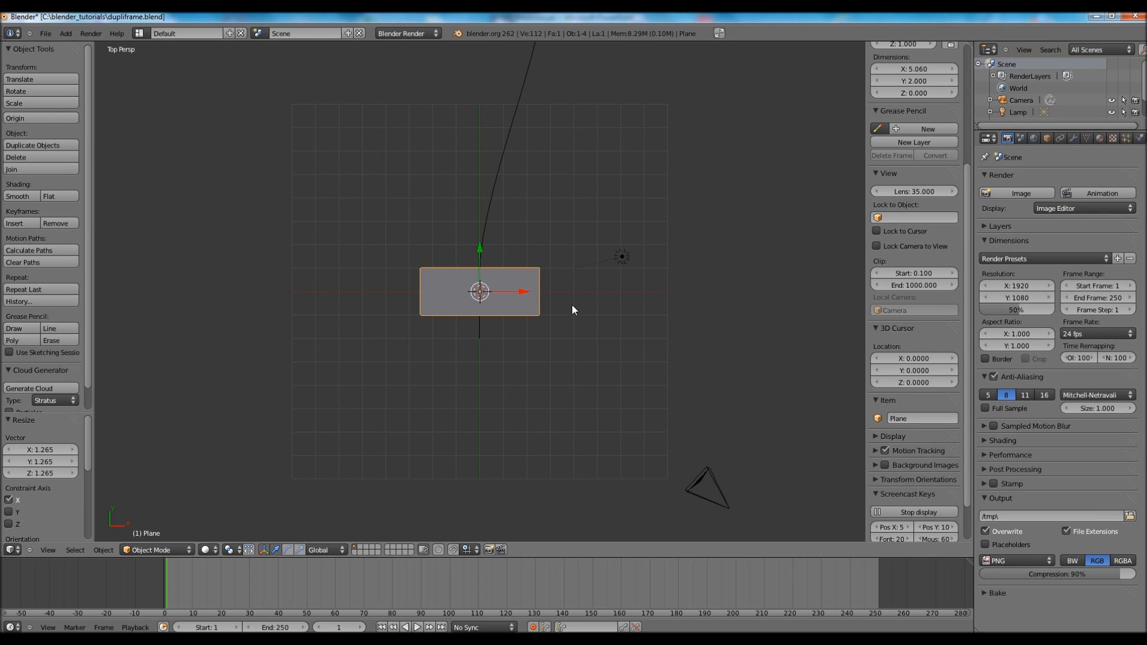
# Parent the plane to the path using the Object parenting option
pyautogui.rightClick(526, 279)
pyautogui.rightClick(535, 275)
pyautogui.keyDown('shift'); pyautogui.rightClick(494, 199); pyautogui.keyUp('shift')
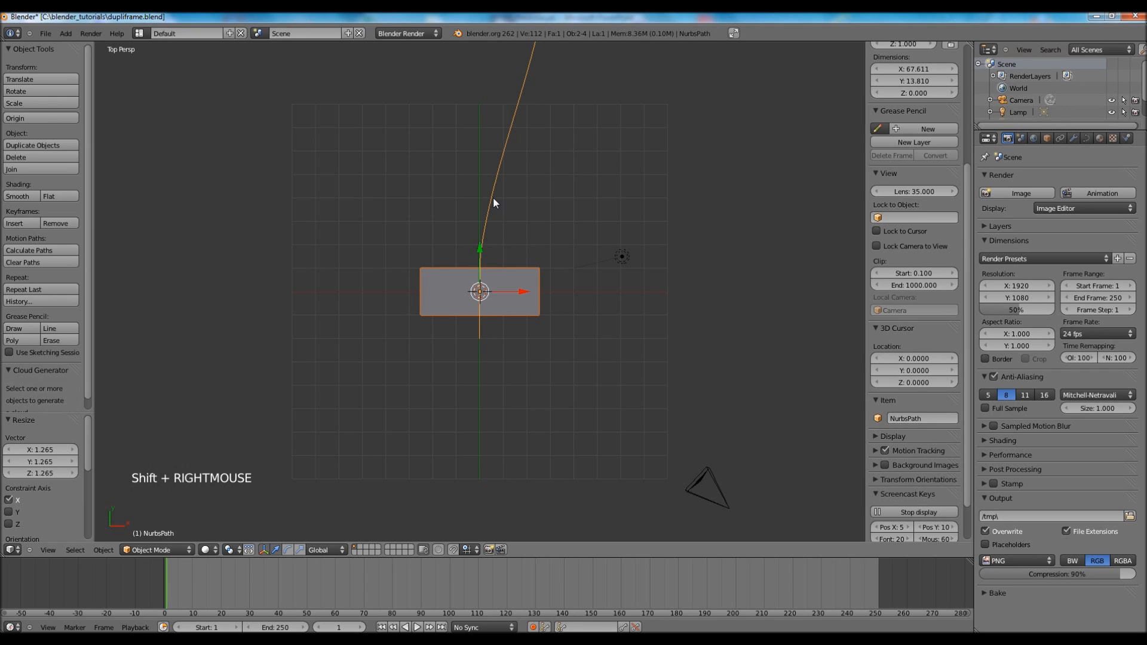
pyautogui.hotkey('ctrl', 'p')
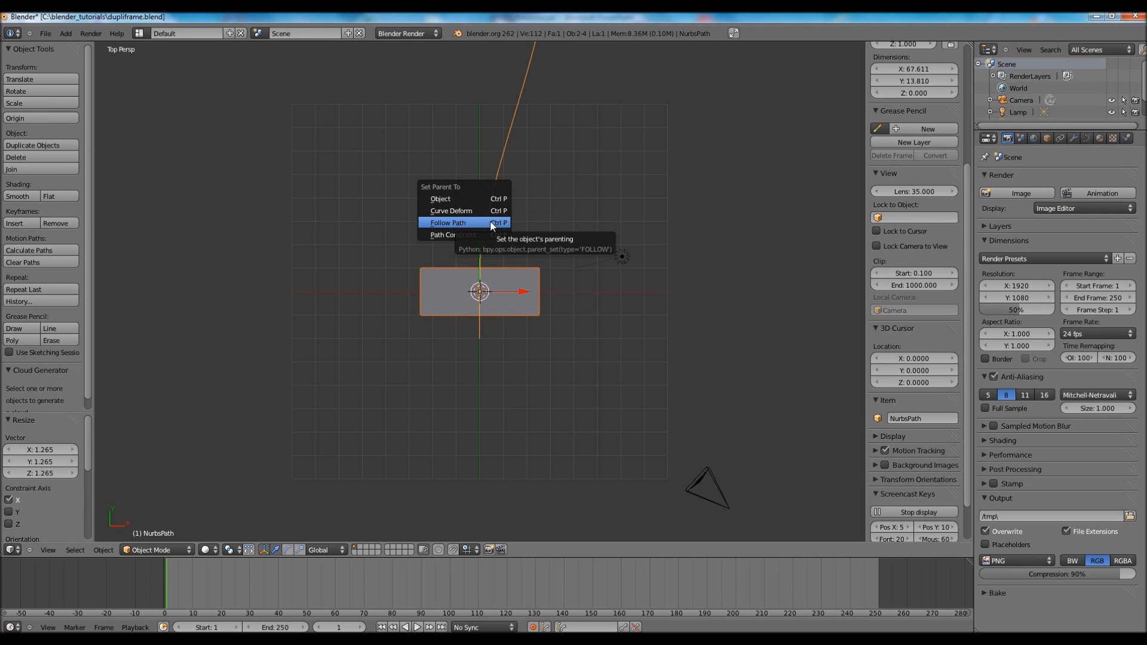
pyautogui.click(458, 200)
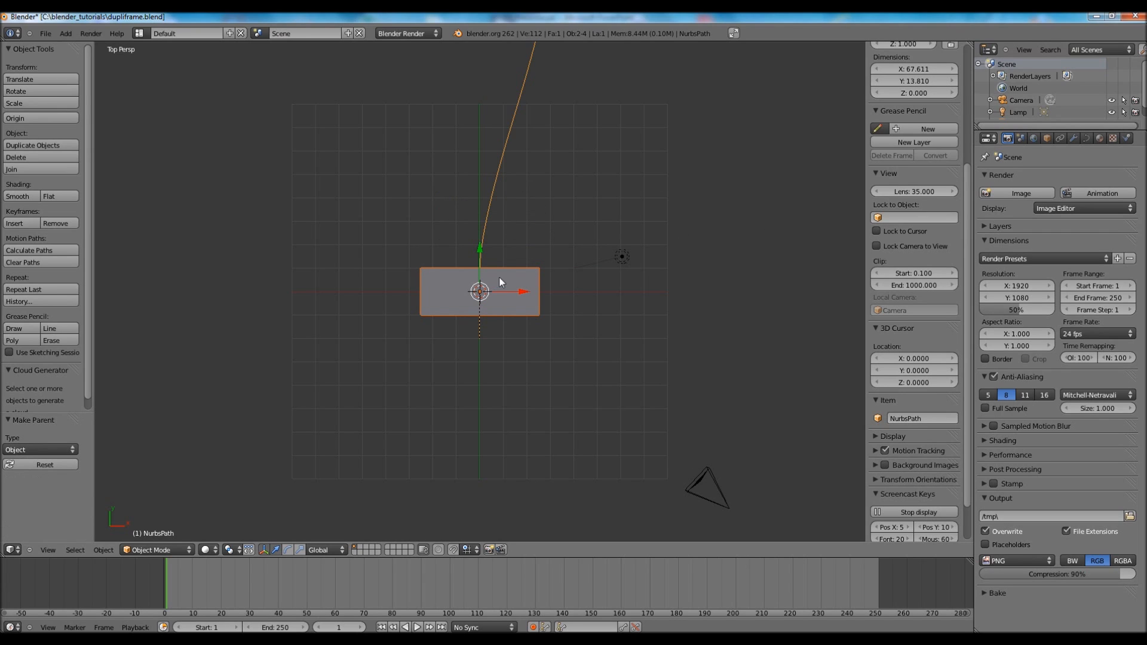
# Set the plane's duplication to Frames and disable its Speed option
pyautogui.rightClick(517, 281)
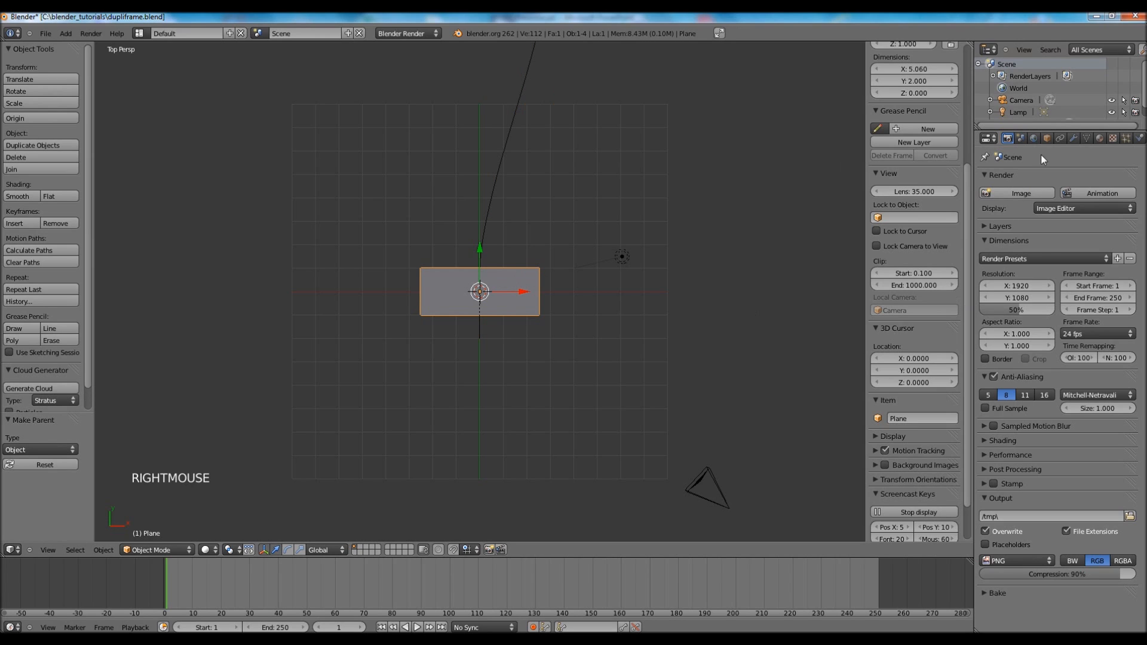
pyautogui.click(1046, 139)
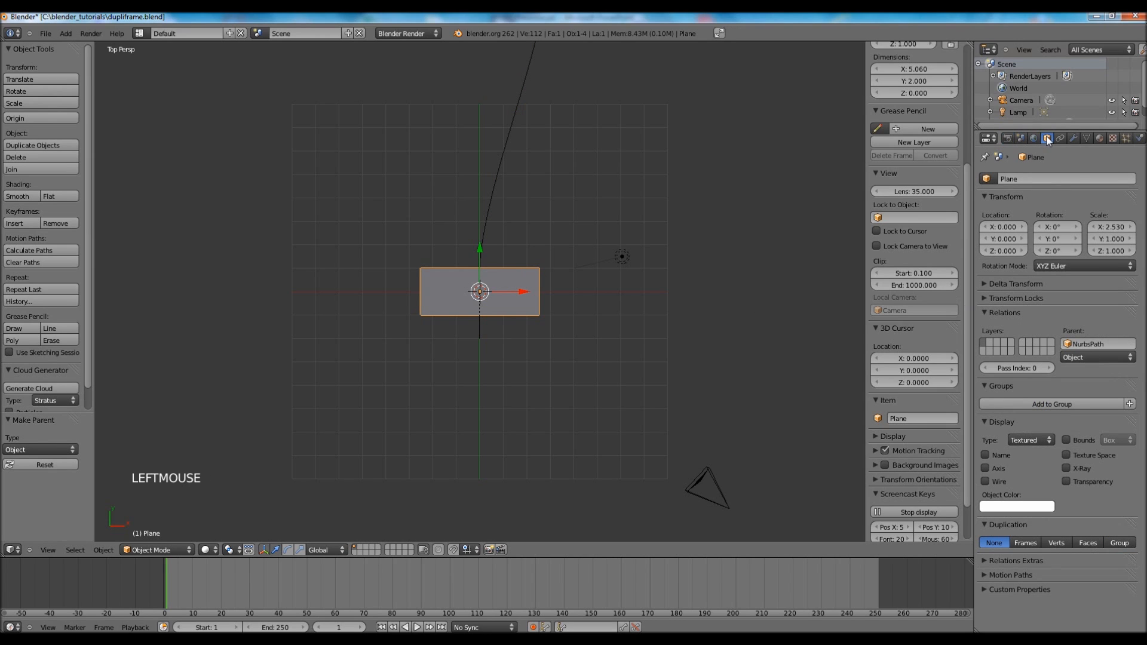
pyautogui.click(1029, 543)
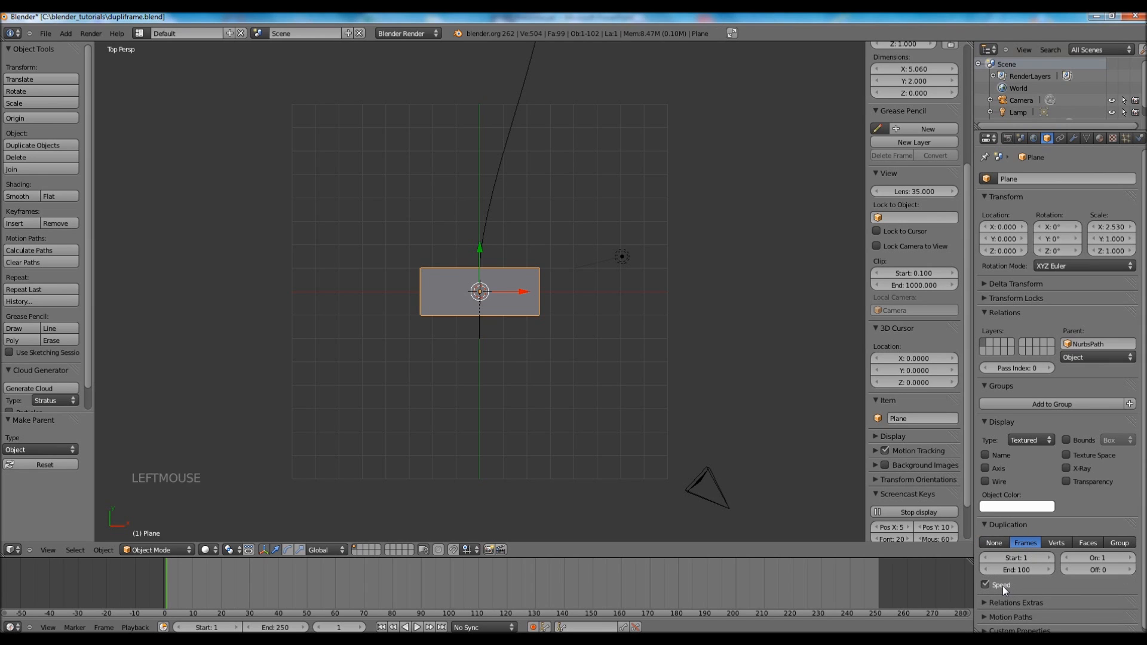
pyautogui.click(985, 585)
pyautogui.scroll(-1, 662, 451)
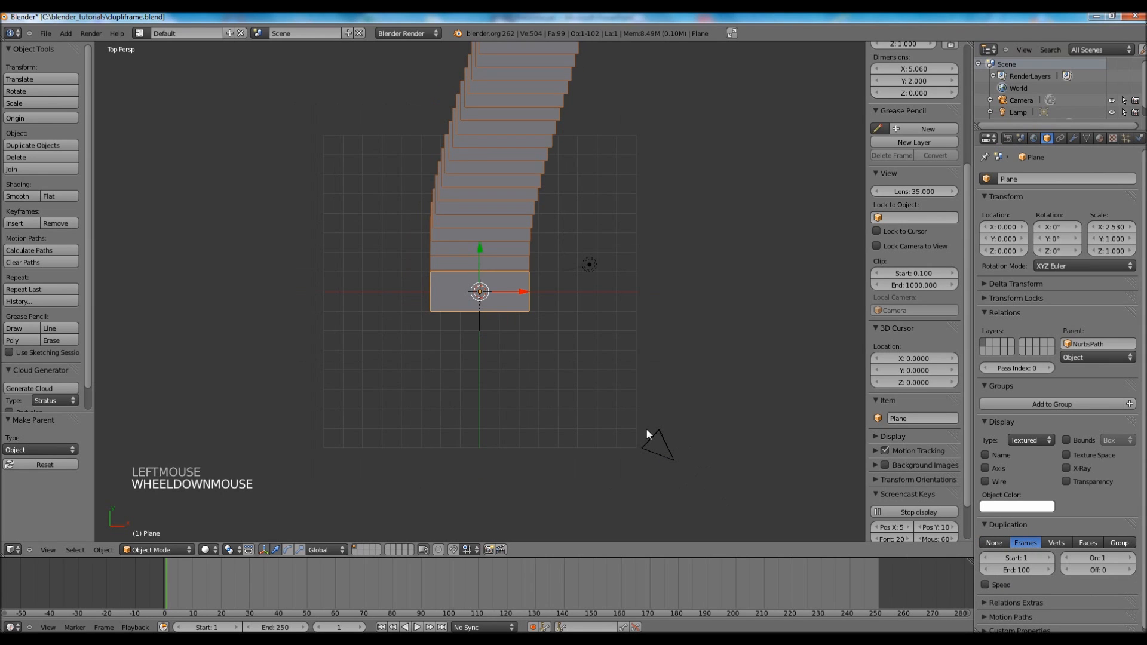
# Set the path's animation length to 36 frames and inspect the spacing of the duplicated planes
pyautogui.rightClick(478, 320)
pyautogui.click(1082, 140)
pyautogui.click(1086, 138)
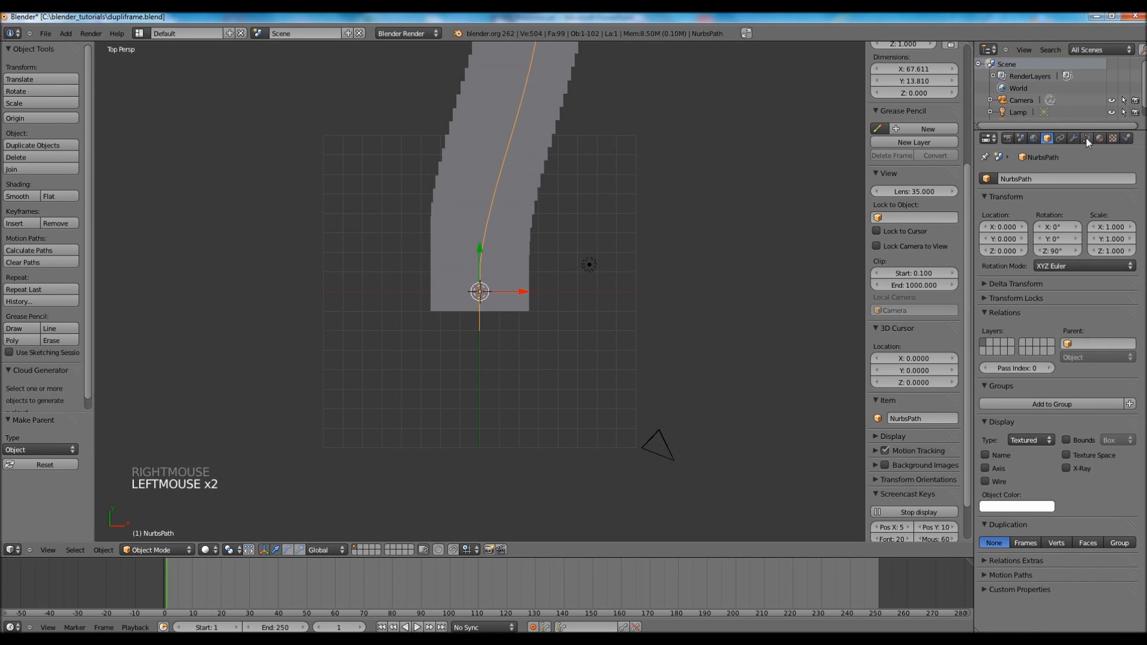
pyautogui.click(1086, 138)
pyautogui.moveTo(1056, 453); pyautogui.dragTo(1030, 449)
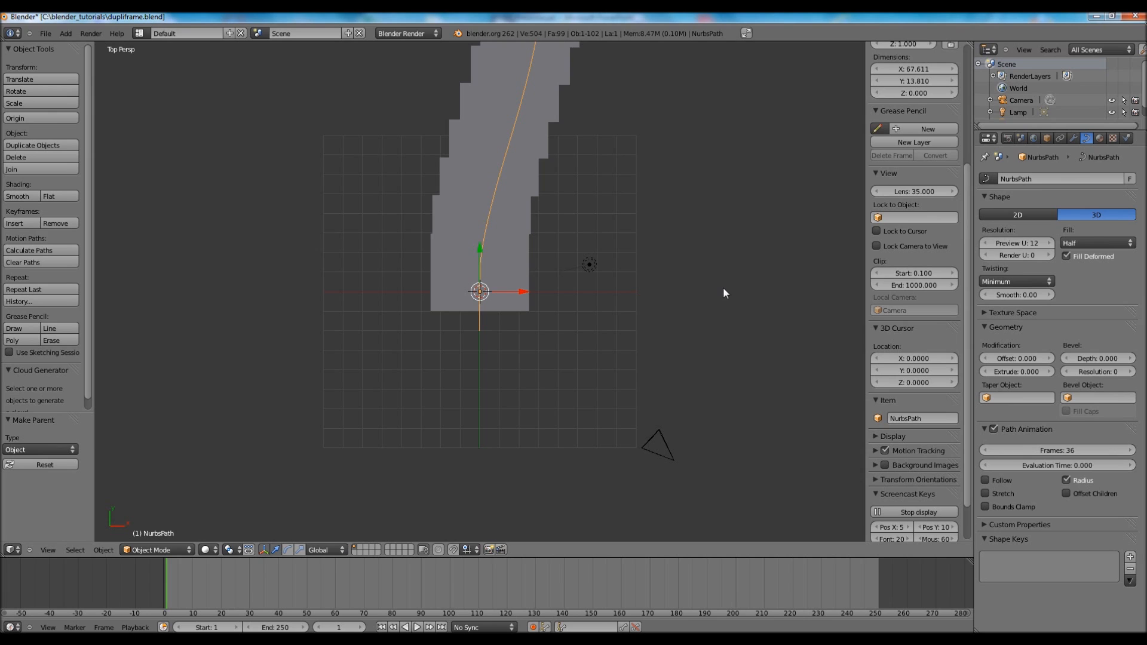
pyautogui.moveTo(683, 287); pyautogui.dragTo(685, 210, button='middle')
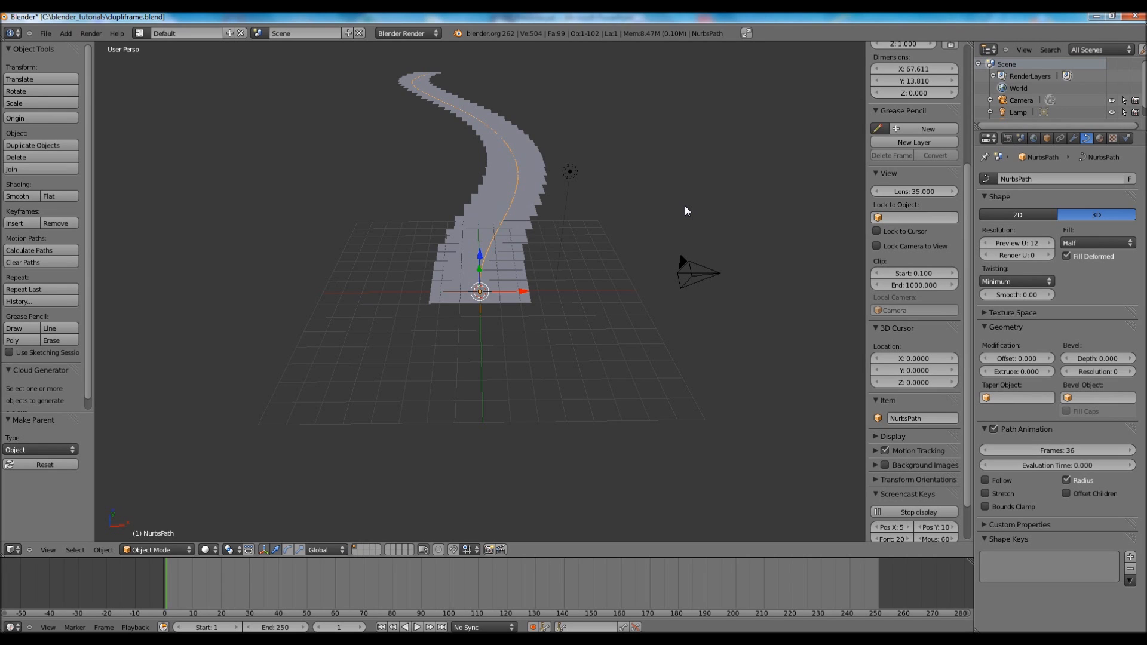
pyautogui.press('KP_7')
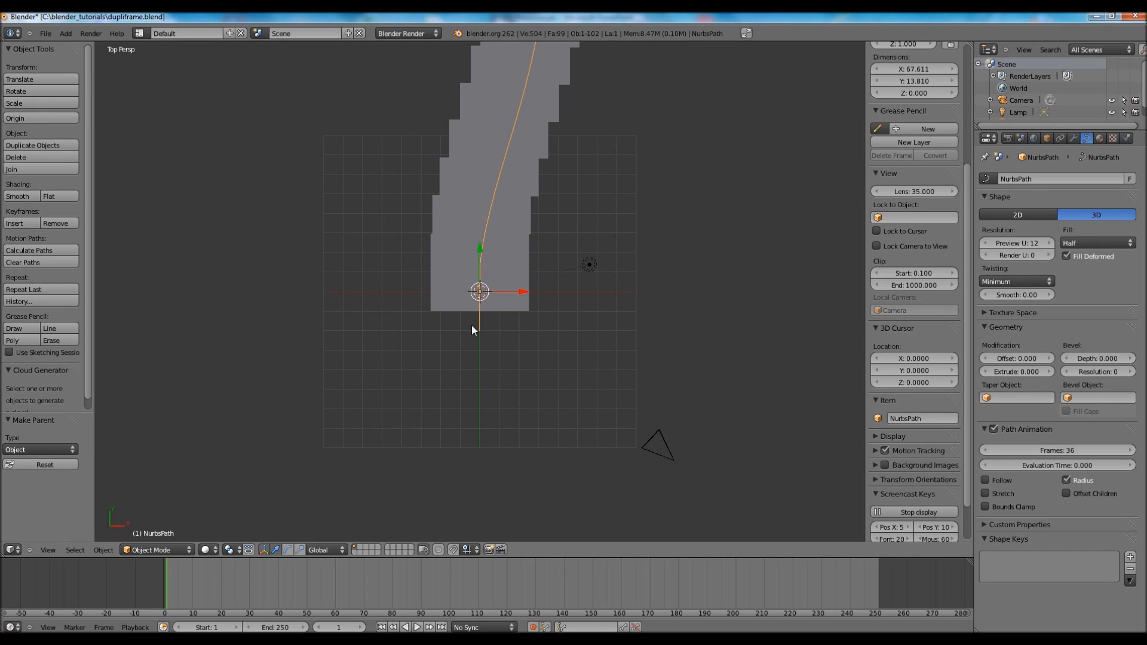
# Set the plane's duplication back to None
pyautogui.rightClick(511, 304)
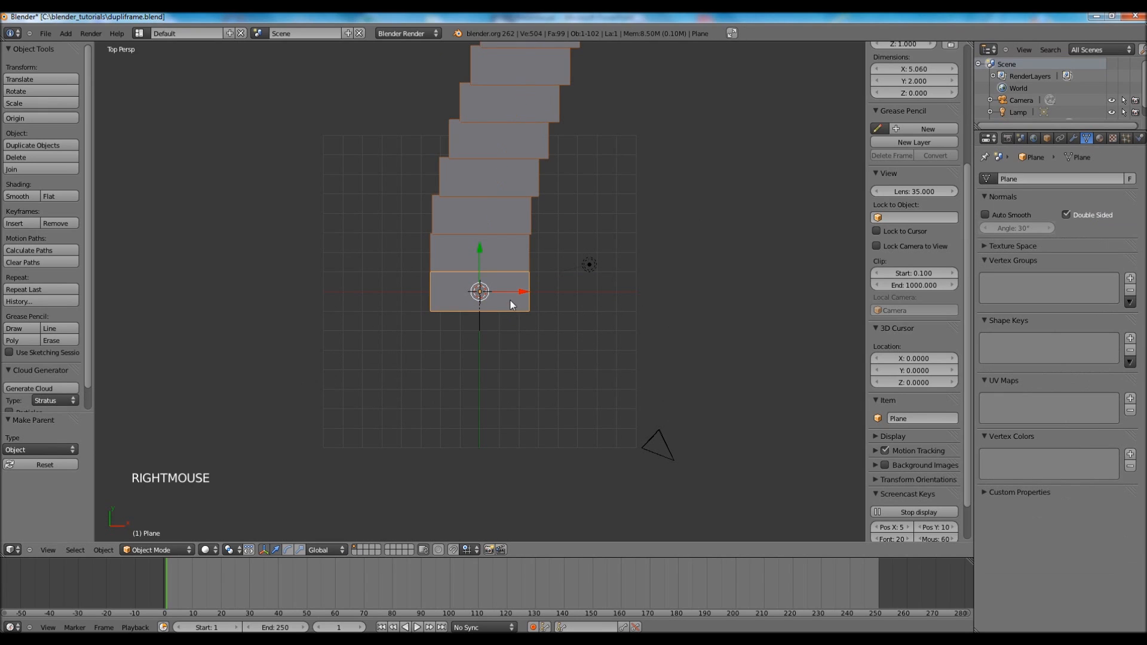
pyautogui.click(1047, 139)
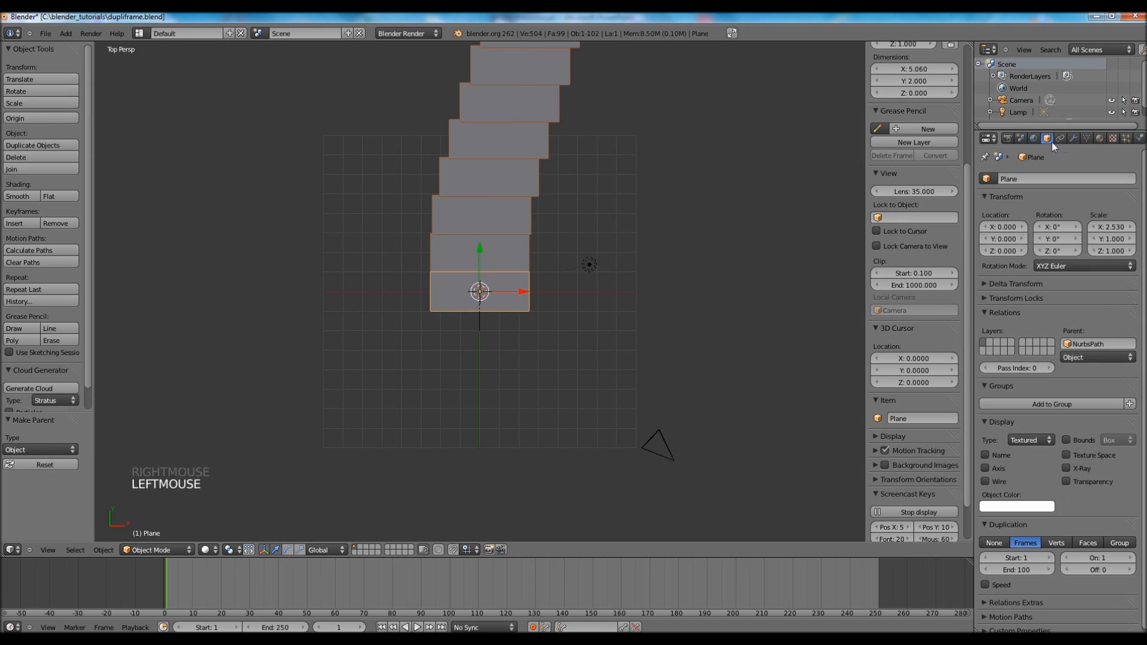
pyautogui.click(992, 542)
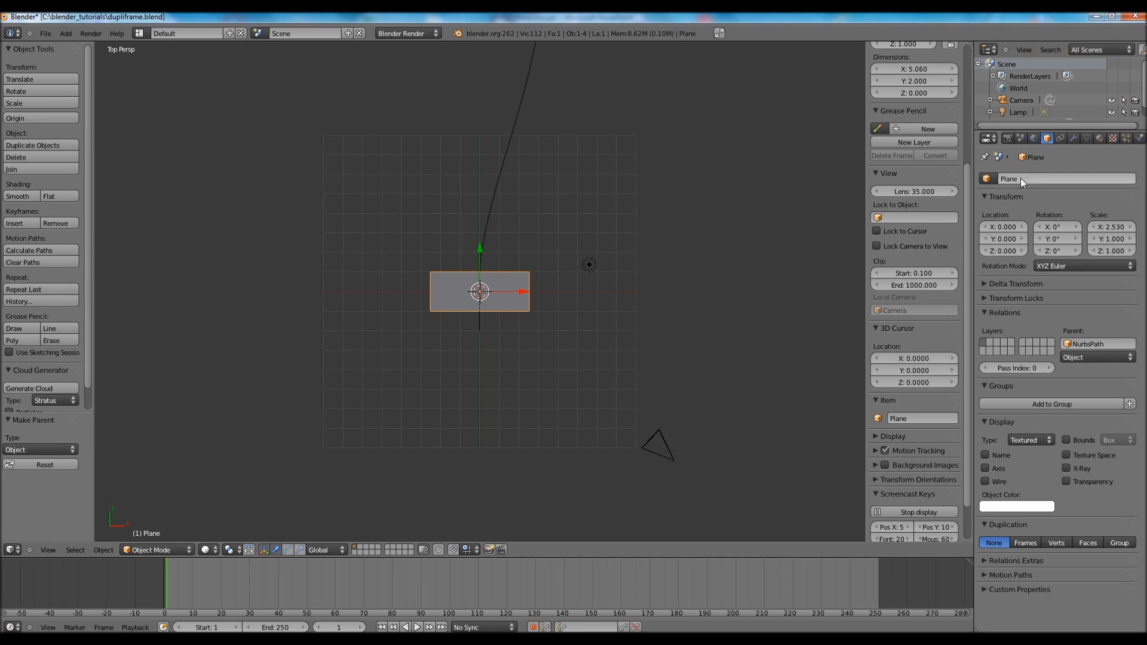
# Add an Array modifier to the plane
pyautogui.click(1073, 138)
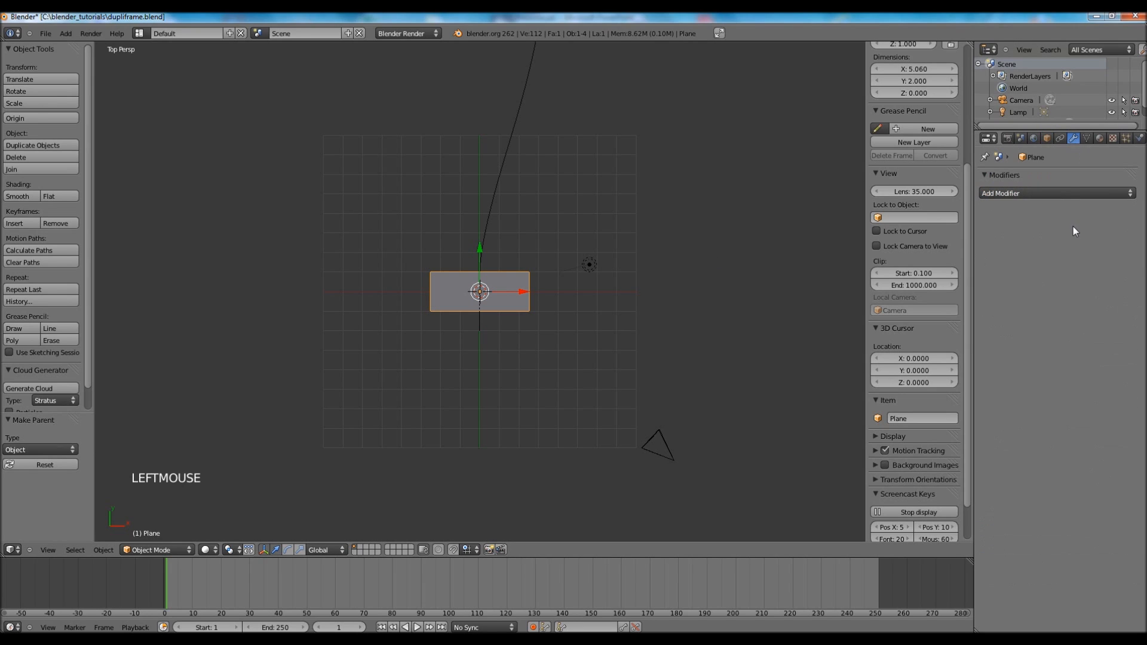
pyautogui.click(1069, 193)
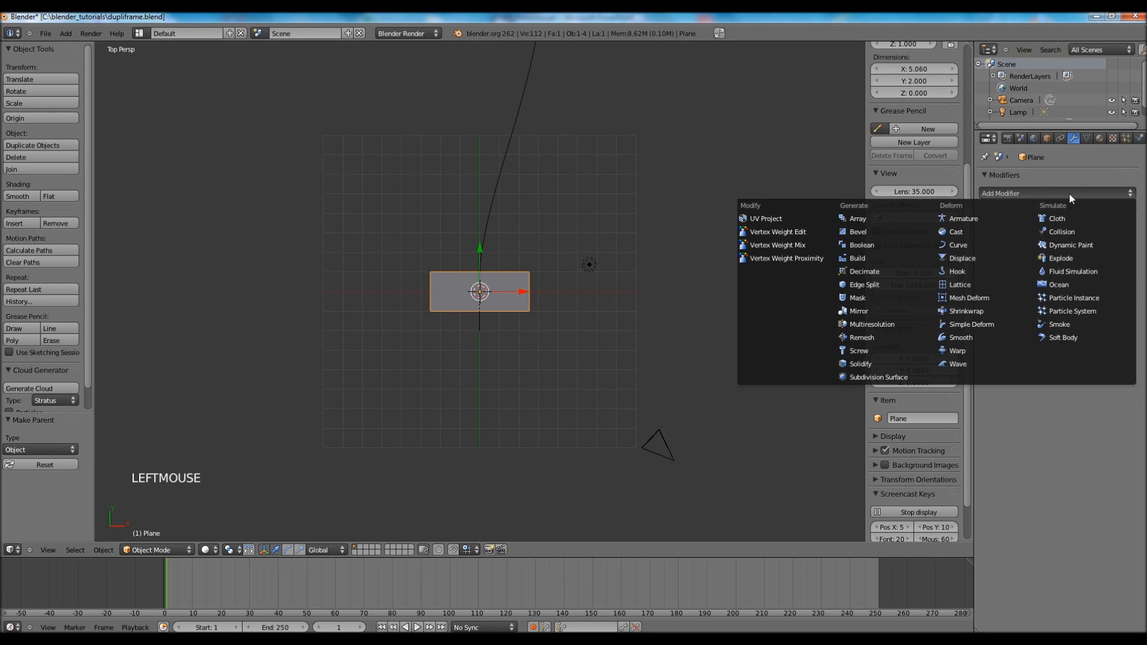
pyautogui.click(865, 220)
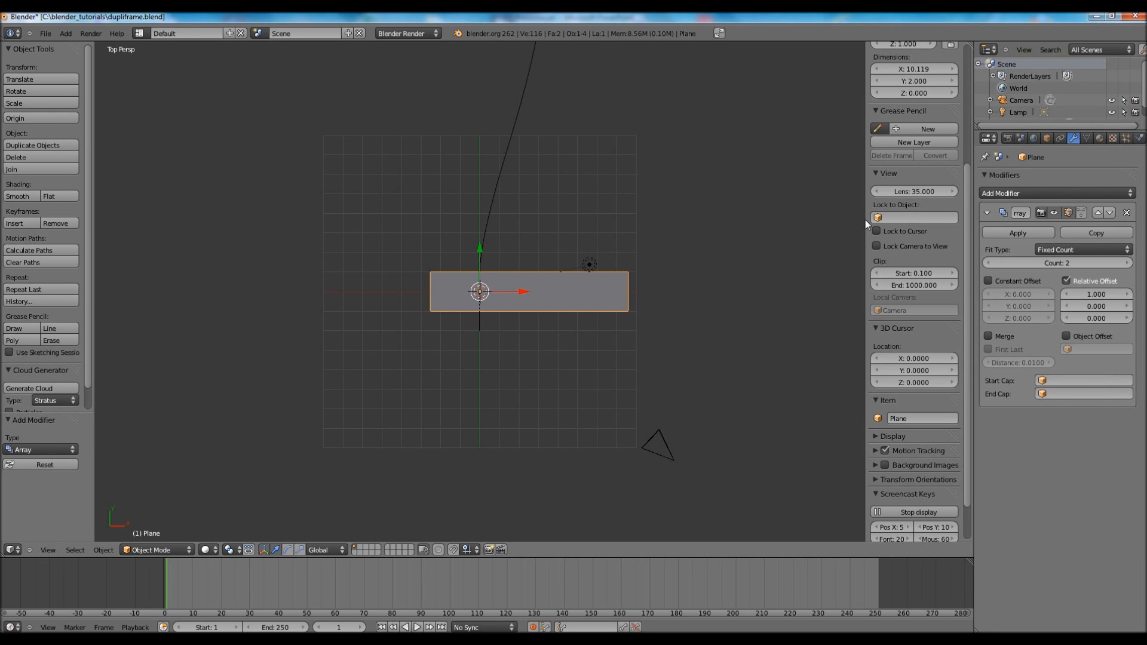
# Set the array's relative offset to 0 along X and 1 along Y
pyautogui.click(1088, 294)
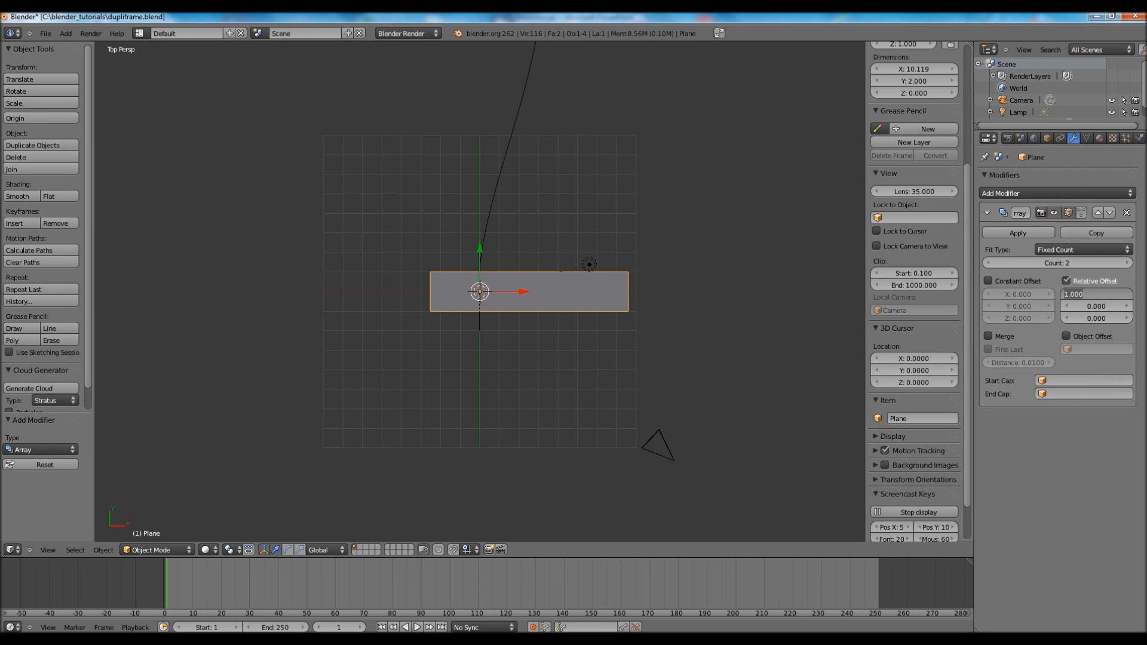
pyautogui.write('0')
pyautogui.press('Return')
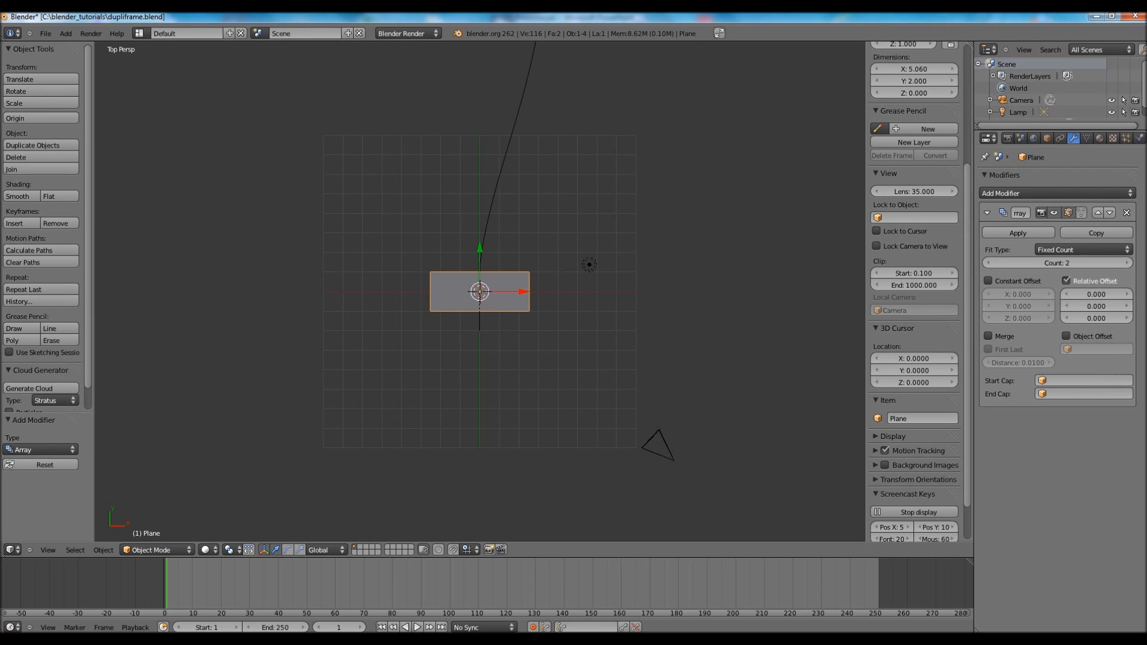
pyautogui.click(1081, 306)
pyautogui.write('1')
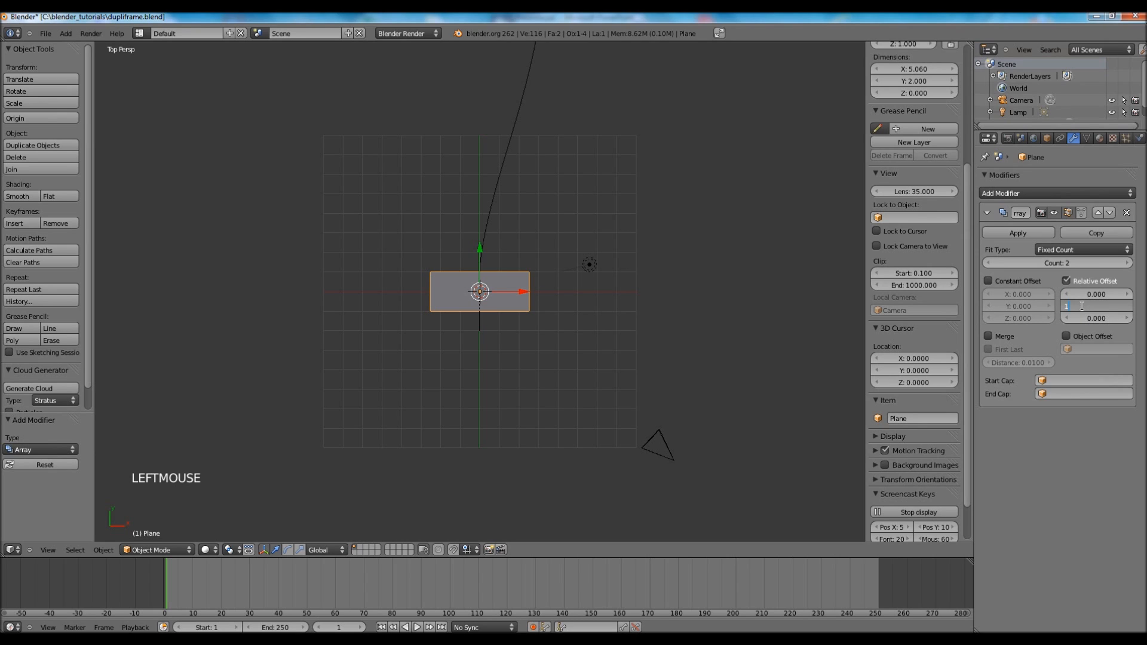
pyautogui.press('Return')
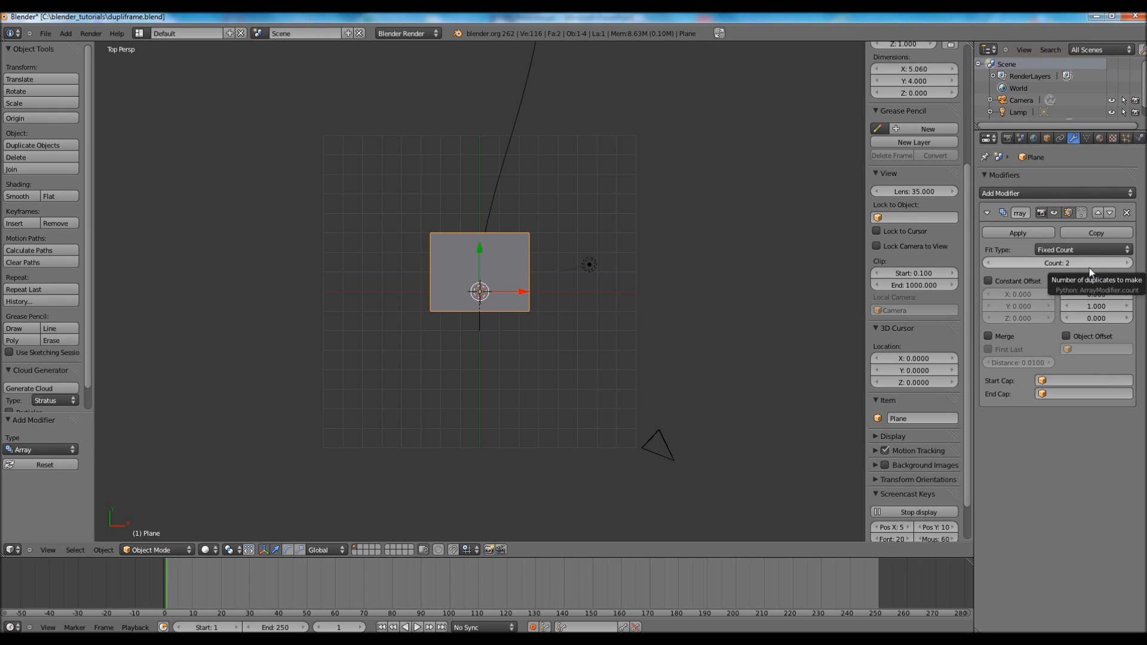
# Raise the array's count to 4, and reduce it back to 2
pyautogui.click(1129, 264)
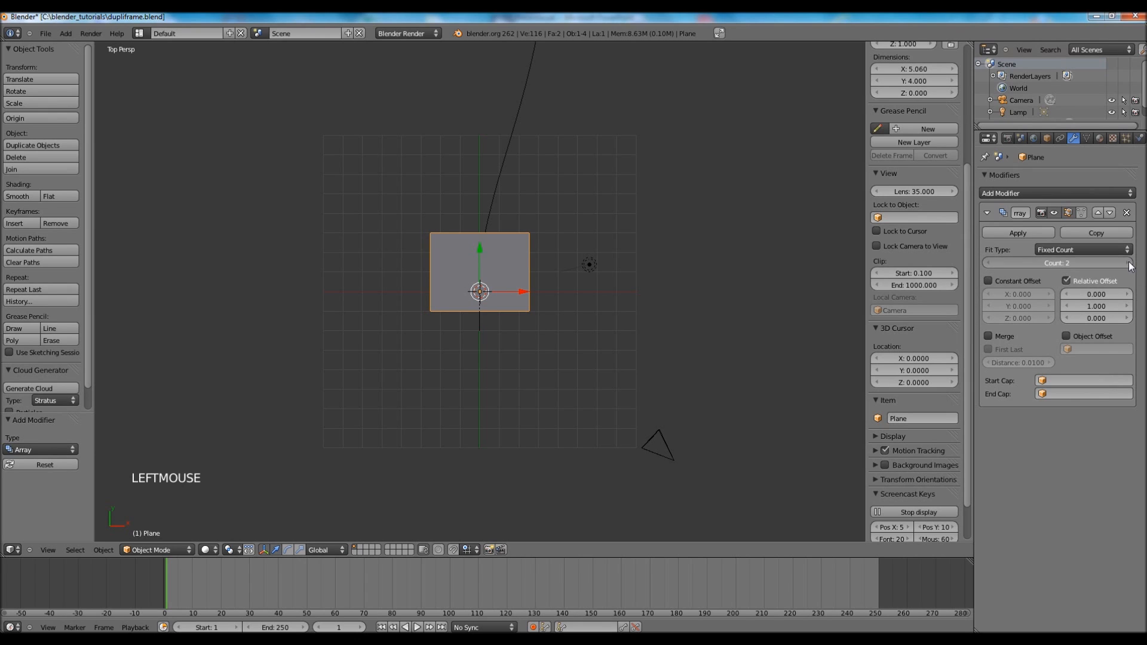
pyautogui.click(1129, 265)
pyautogui.click(1129, 264)
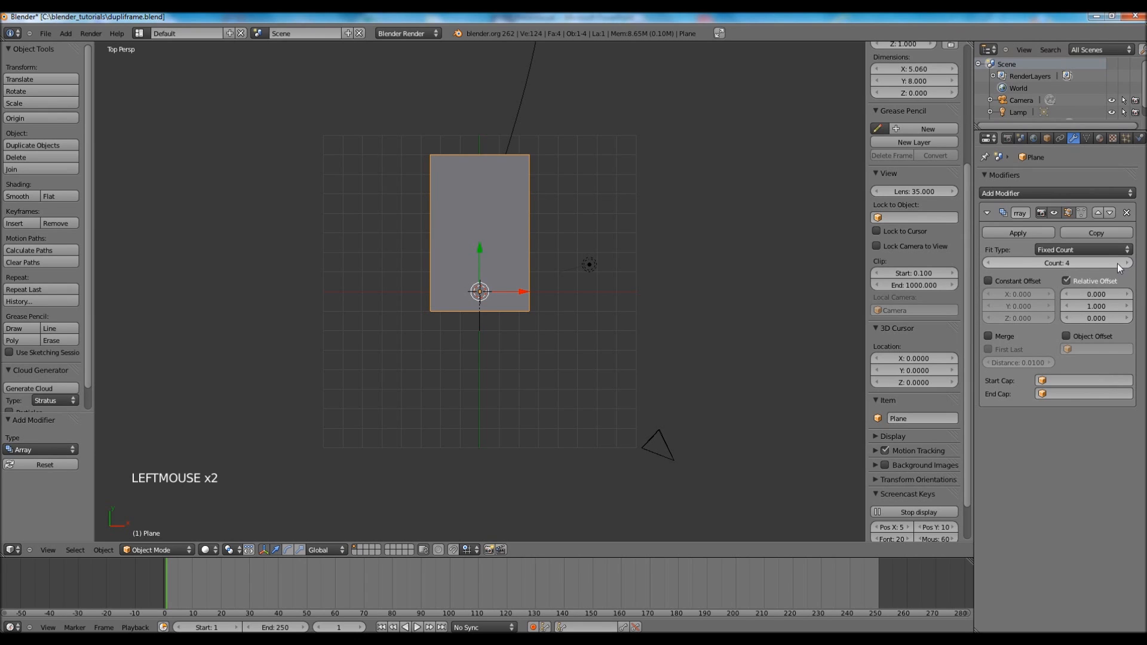
pyautogui.click(988, 265)
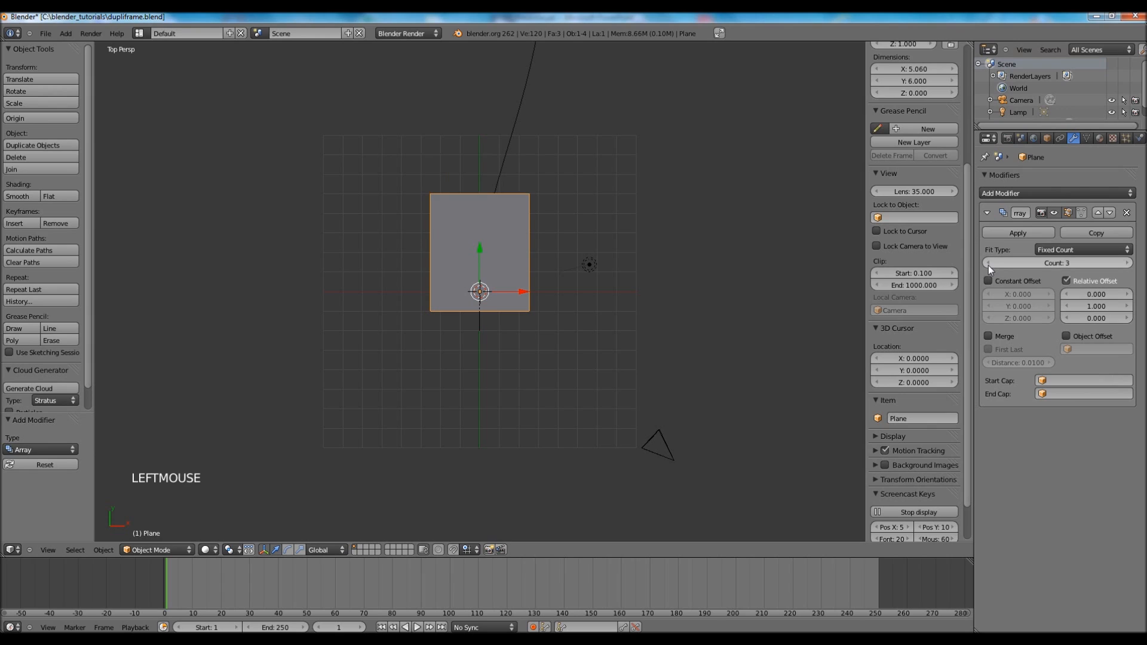
pyautogui.click(988, 265)
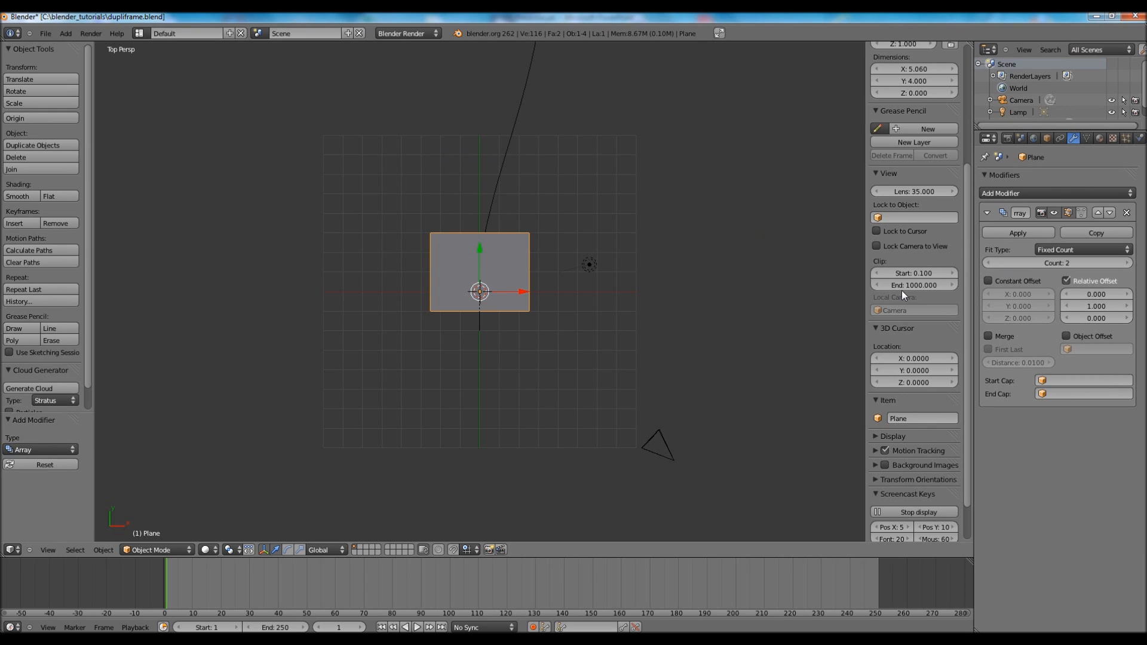
# Set the array's fit type to Fit Curve with NurbsPath as the curve, and compare the array with the path
pyautogui.click(1072, 246)
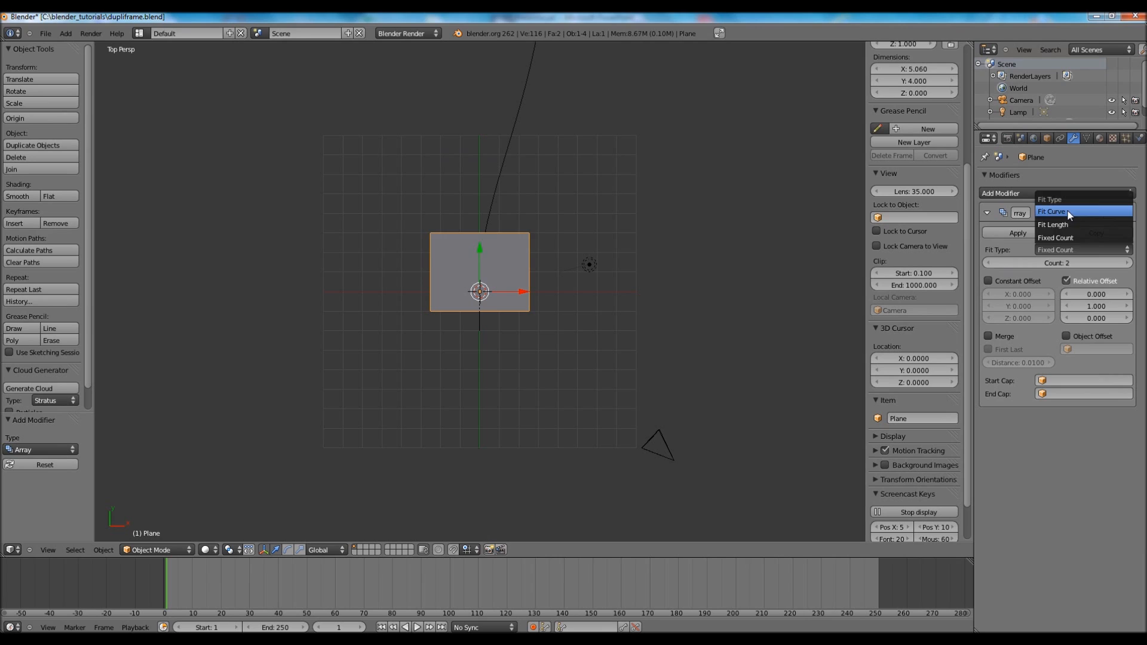
pyautogui.click(1069, 213)
pyautogui.click(1061, 263)
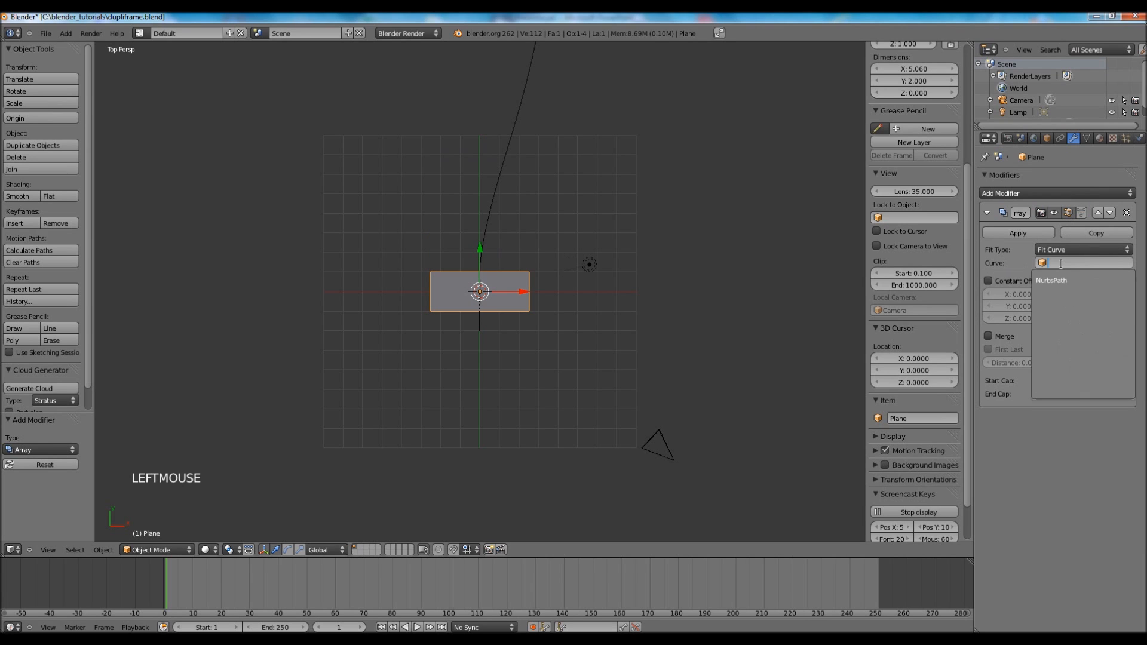
pyautogui.click(1051, 280)
pyautogui.scroll(-2, 482, 267)
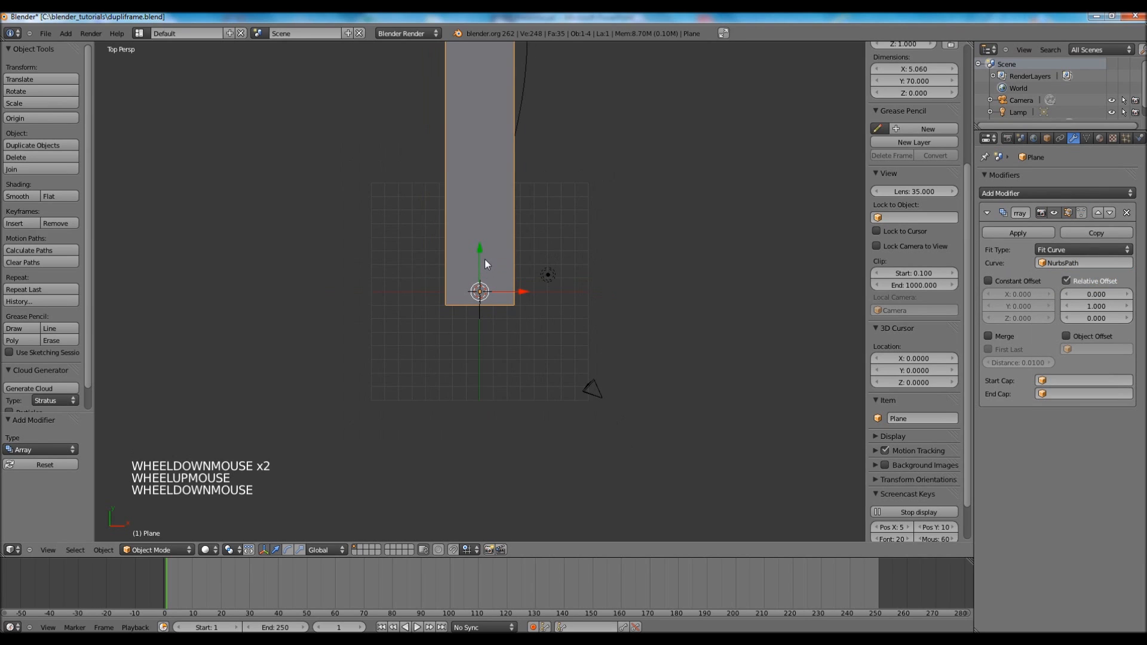
pyautogui.scroll(-3, 485, 263)
pyautogui.scroll(-2, 485, 263)
pyautogui.scroll(1, 485, 263)
pyautogui.scroll(-7, 485, 263)
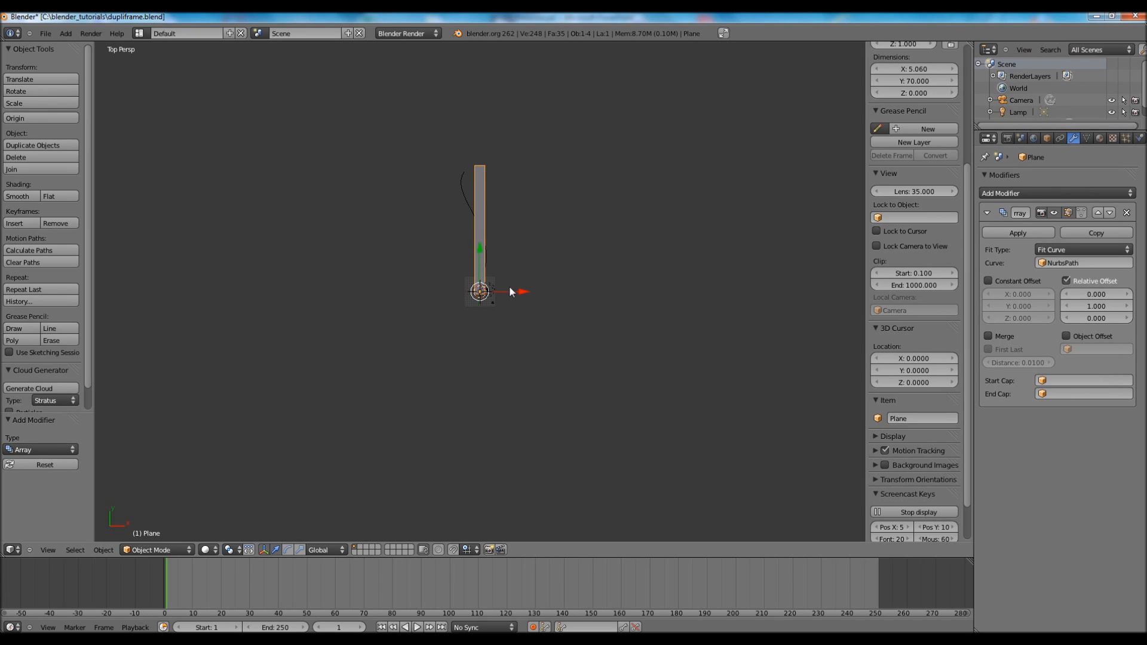
pyautogui.scroll(1, 505, 293)
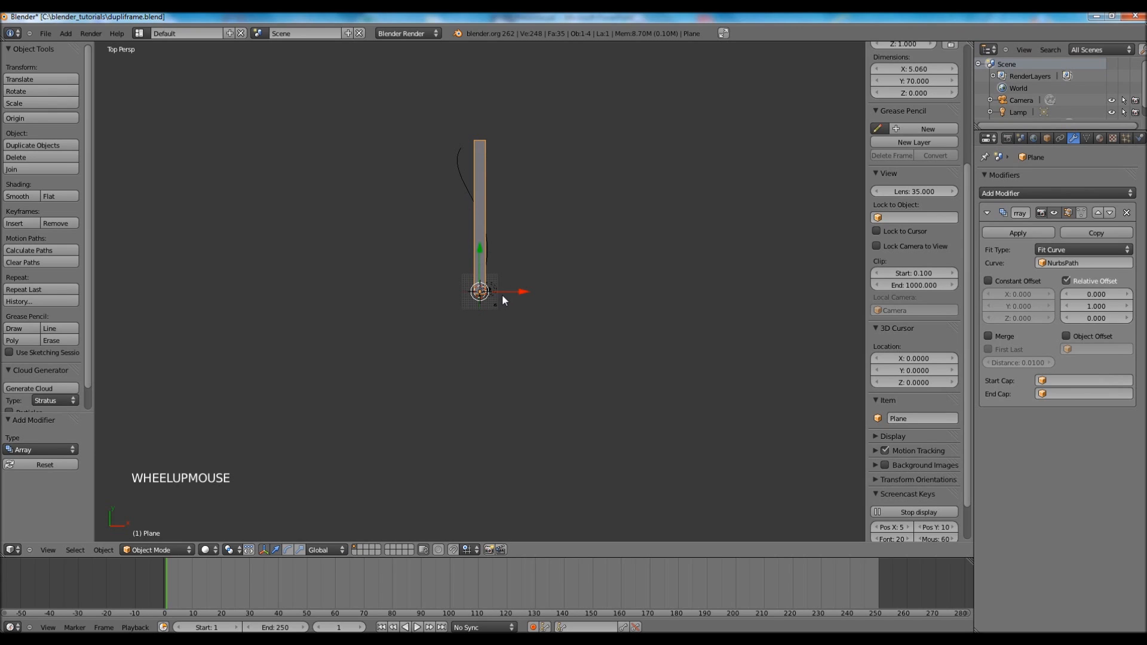
# Switch the array's fit type to Fixed Count and on to Fit Length
pyautogui.click(1063, 249)
pyautogui.click(1066, 237)
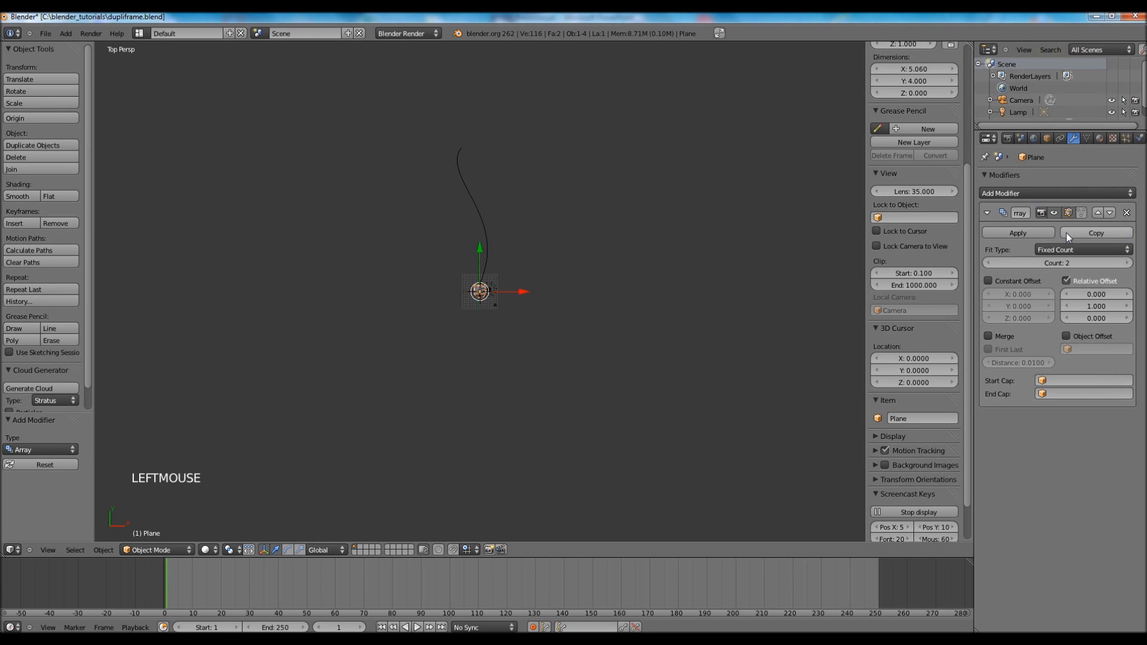
pyautogui.click(1082, 250)
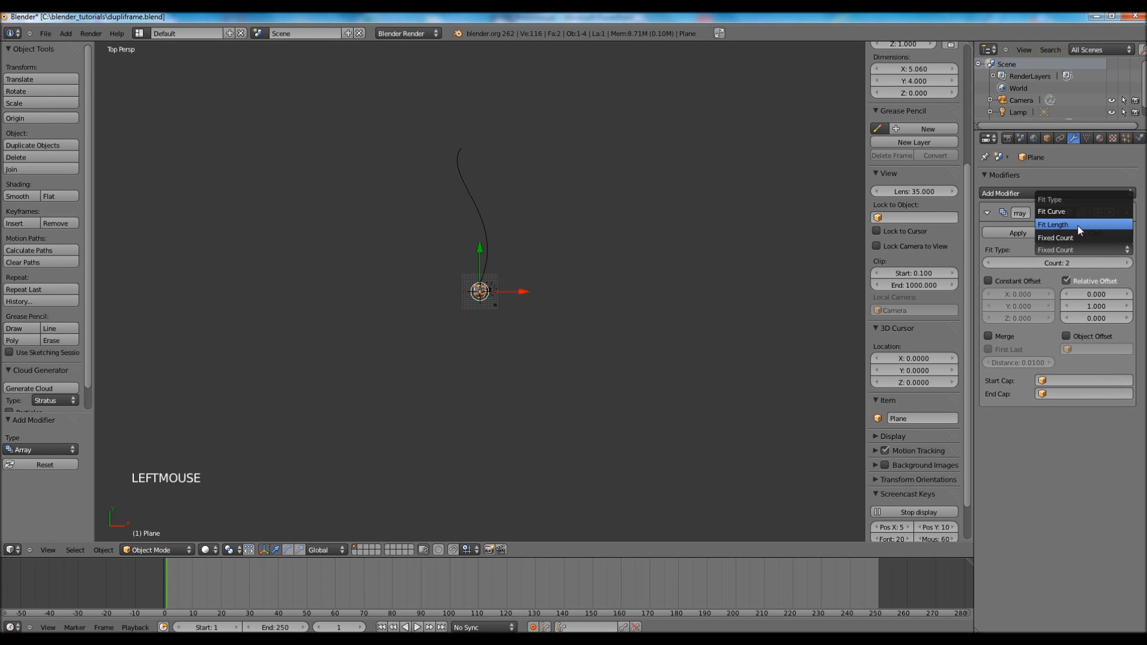
pyautogui.click(1078, 224)
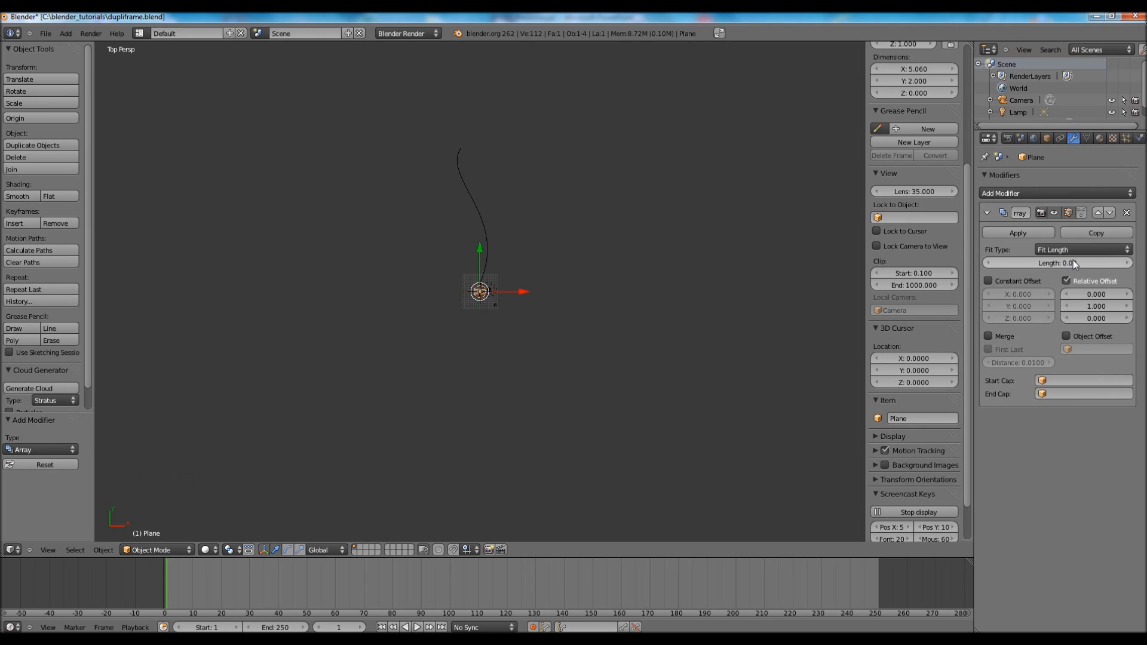
# Return the array's fit type to Fixed Count and raise its count to 6
pyautogui.click(1072, 249)
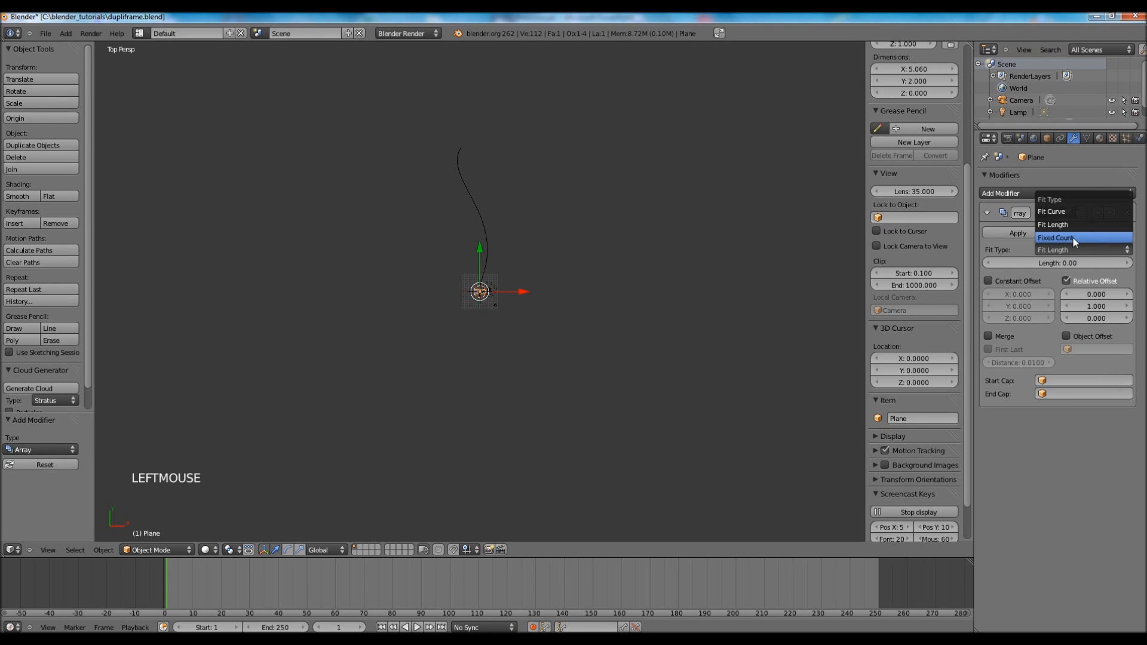
pyautogui.click(1072, 237)
pyautogui.click(1128, 264)
pyautogui.click(1127, 264)
pyautogui.click(1128, 264)
pyautogui.click(1128, 264)
pyautogui.click(1128, 263)
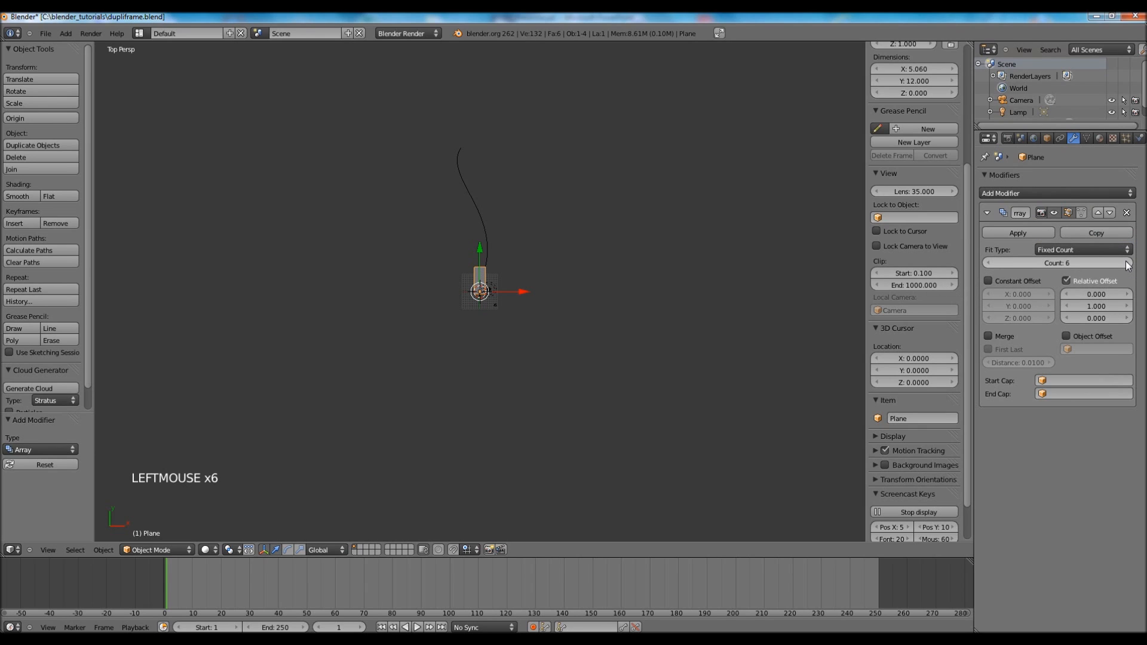
# Raise the array's fixed count to 9, and reduce it back to 2
pyautogui.click(1128, 264)
pyautogui.click(1127, 264)
pyautogui.click(1128, 264)
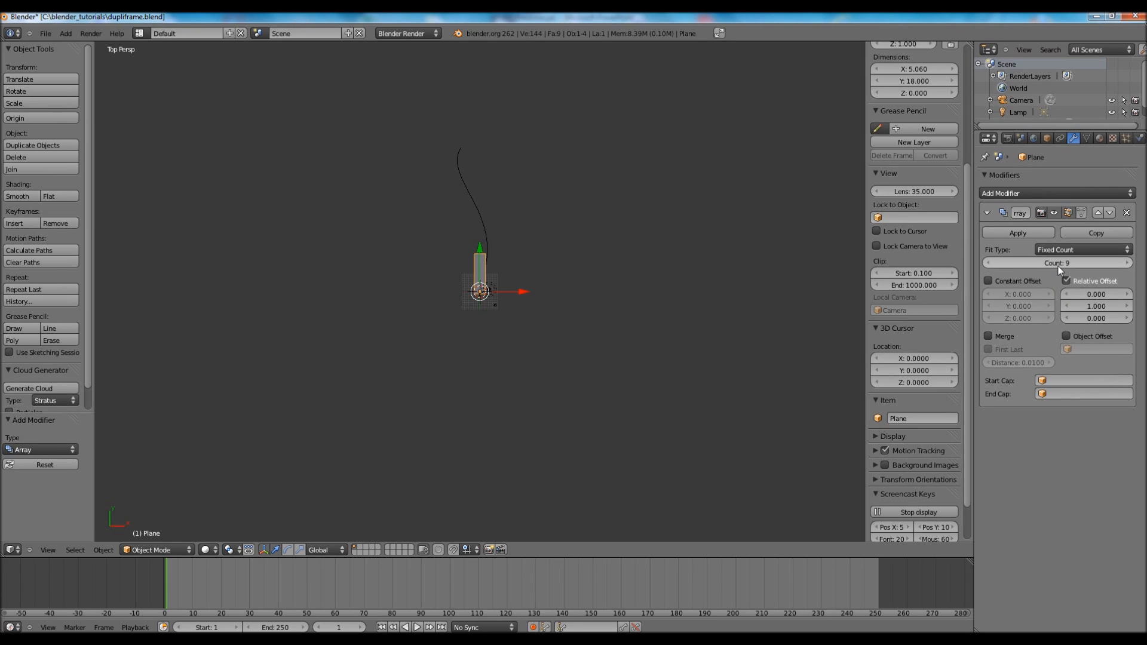
pyautogui.click(991, 265)
pyautogui.click(991, 266)
pyautogui.click(991, 266)
pyautogui.click(991, 265)
pyautogui.click(992, 265)
pyautogui.click(991, 266)
pyautogui.click(992, 265)
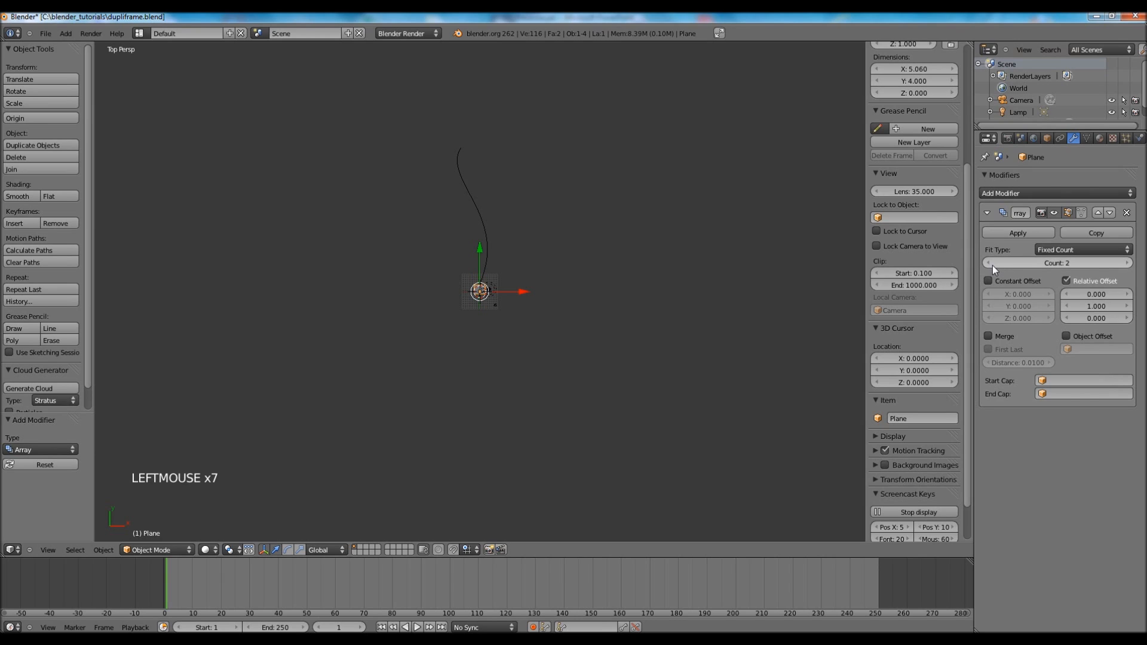
# Try the Fit Length fit type on the array, and set it to Fit Curve along NurbsPath
pyautogui.click(1070, 247)
pyautogui.click(1084, 228)
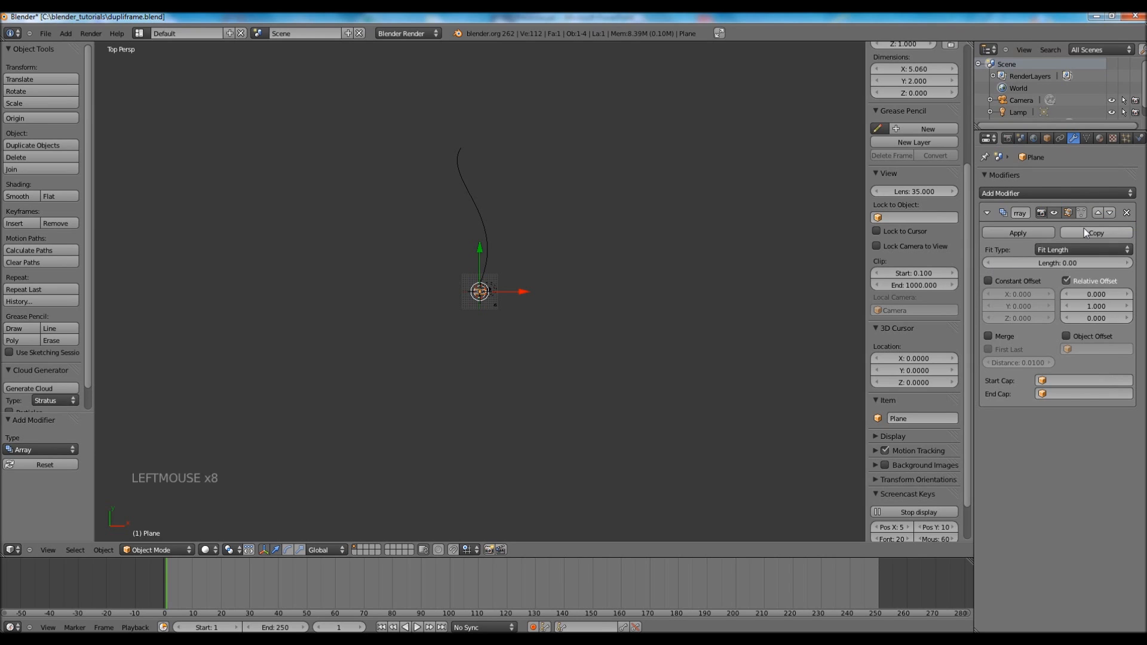
pyautogui.click(1061, 250)
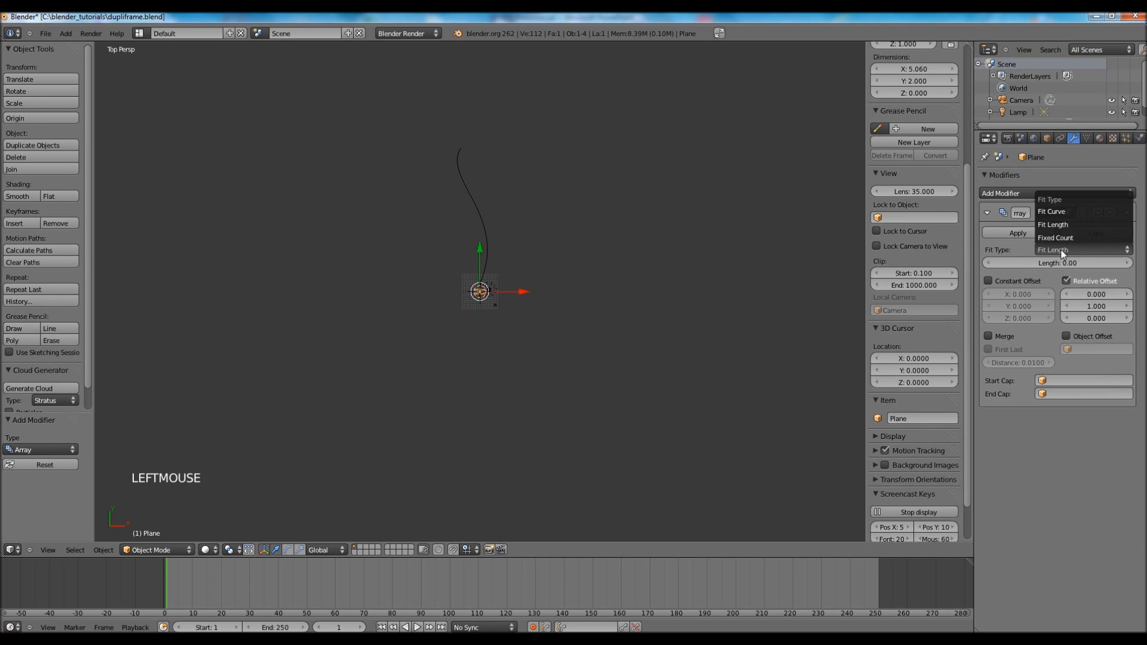
pyautogui.click(1061, 212)
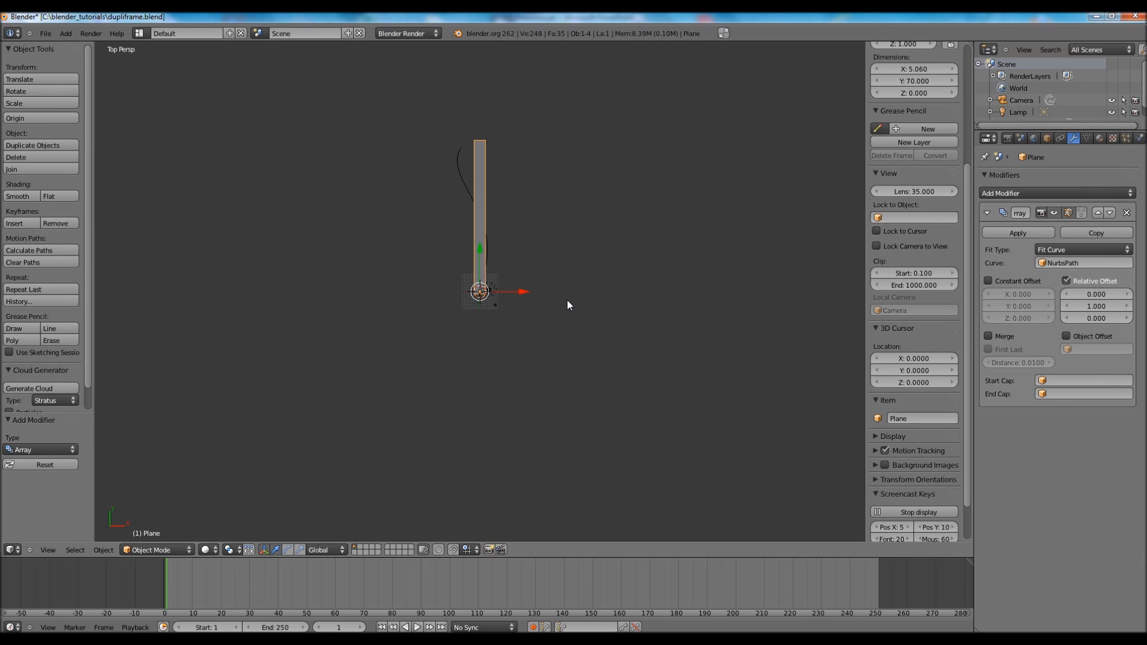
pyautogui.scroll(2, 568, 301)
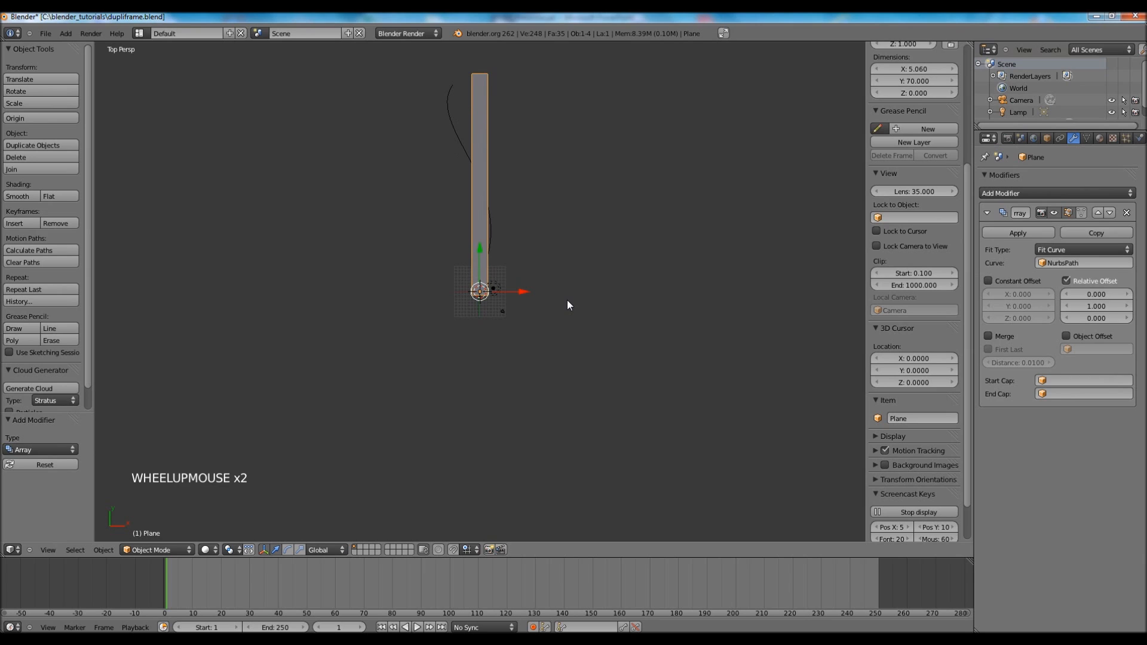
# Add a Curve modifier to the plane with NurbsPath as its object, and save the file
pyautogui.click(1015, 191)
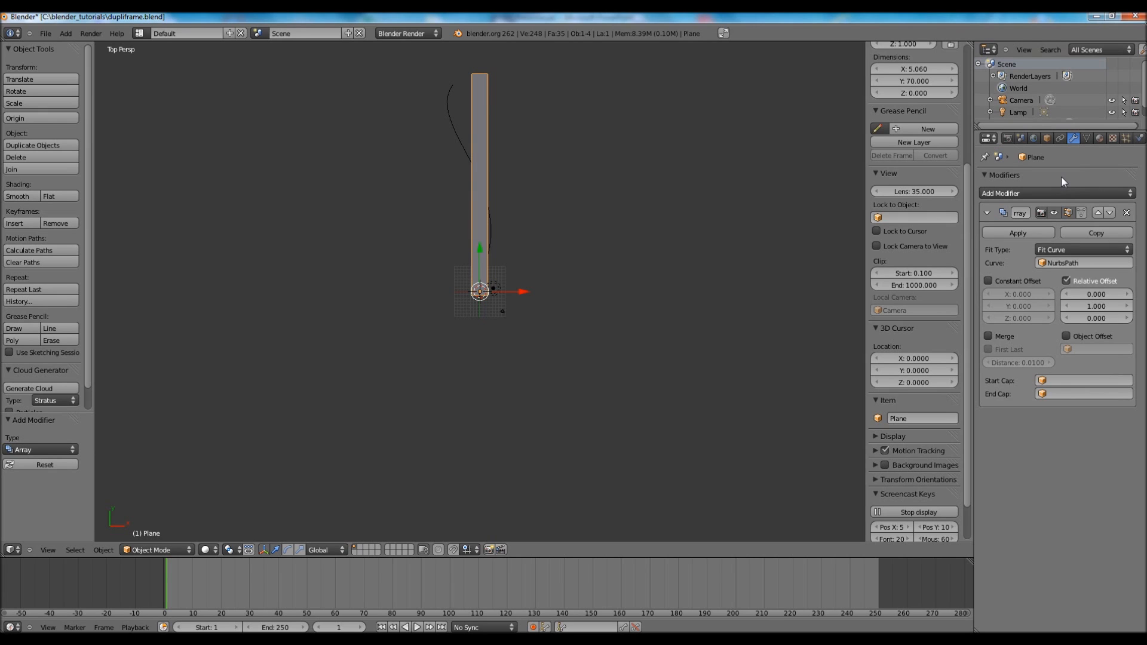
pyautogui.click(1041, 194)
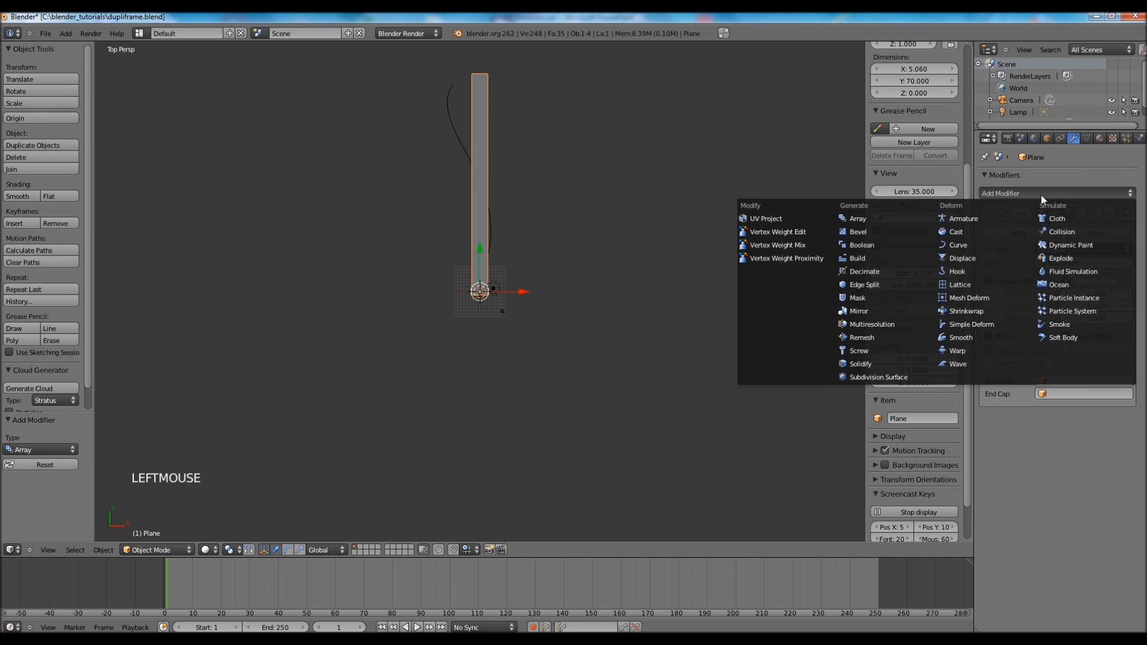
pyautogui.click(974, 245)
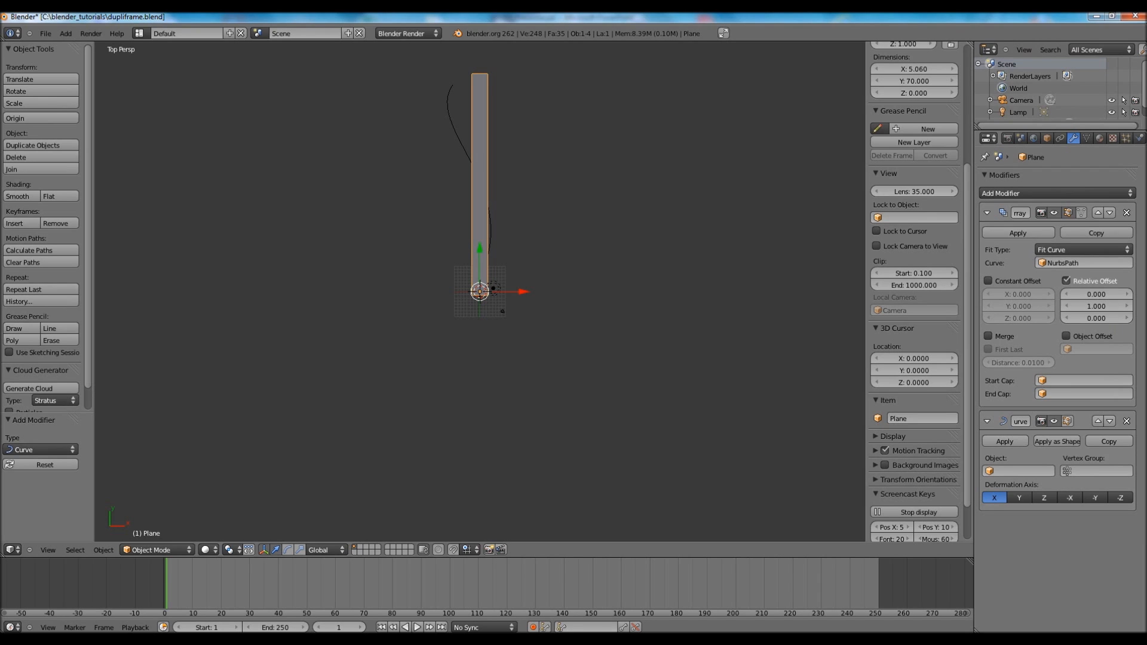
pyautogui.click(1028, 471)
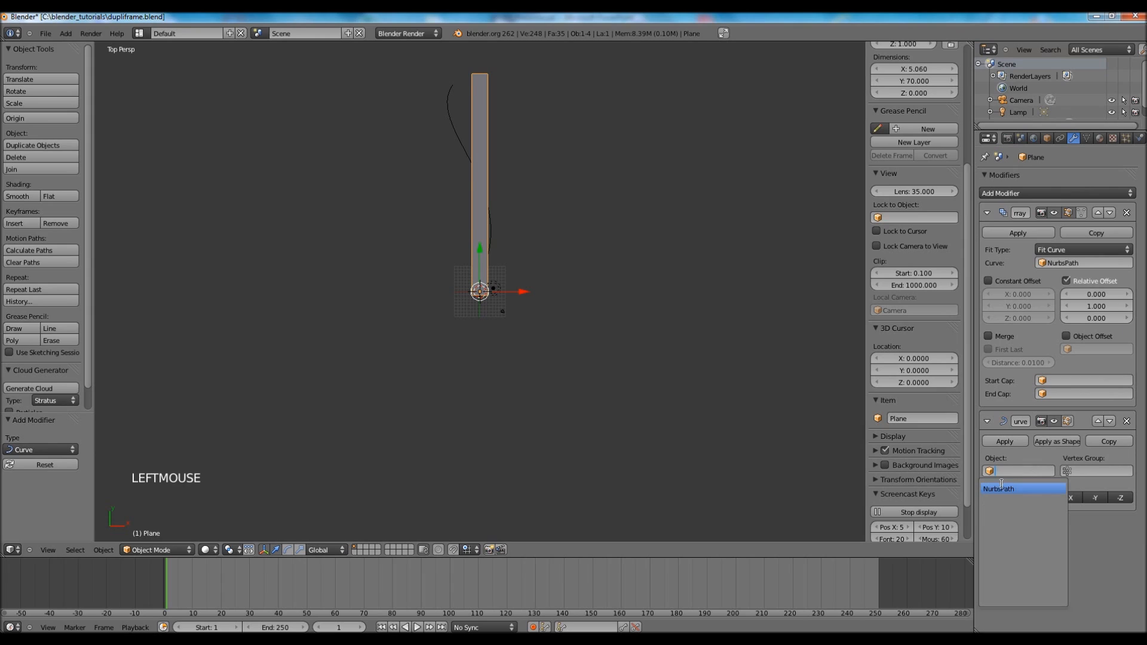
pyautogui.click(1000, 485)
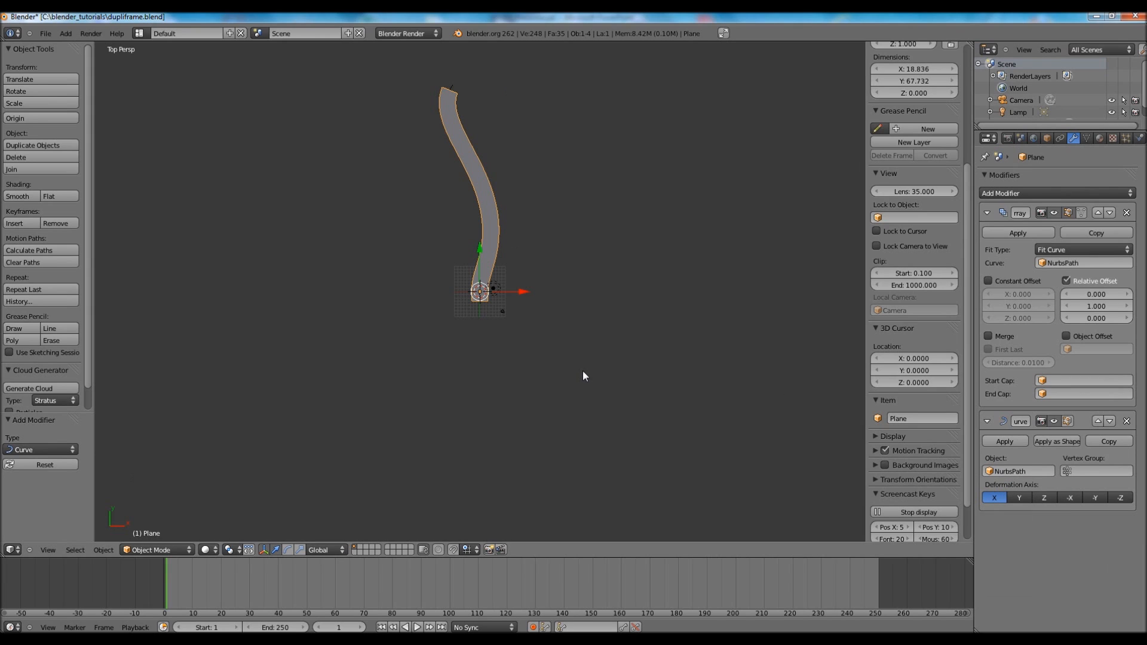
pyautogui.hotkey('ctrl', 's')
pyautogui.click(543, 363)
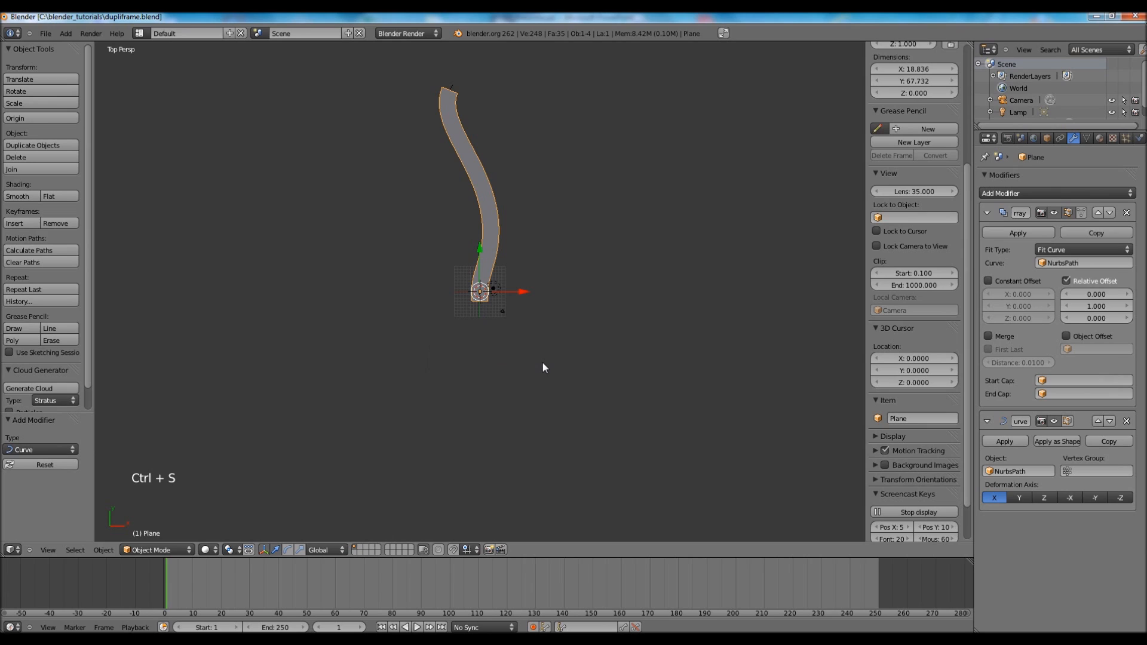
pyautogui.scroll(5, 542, 364)
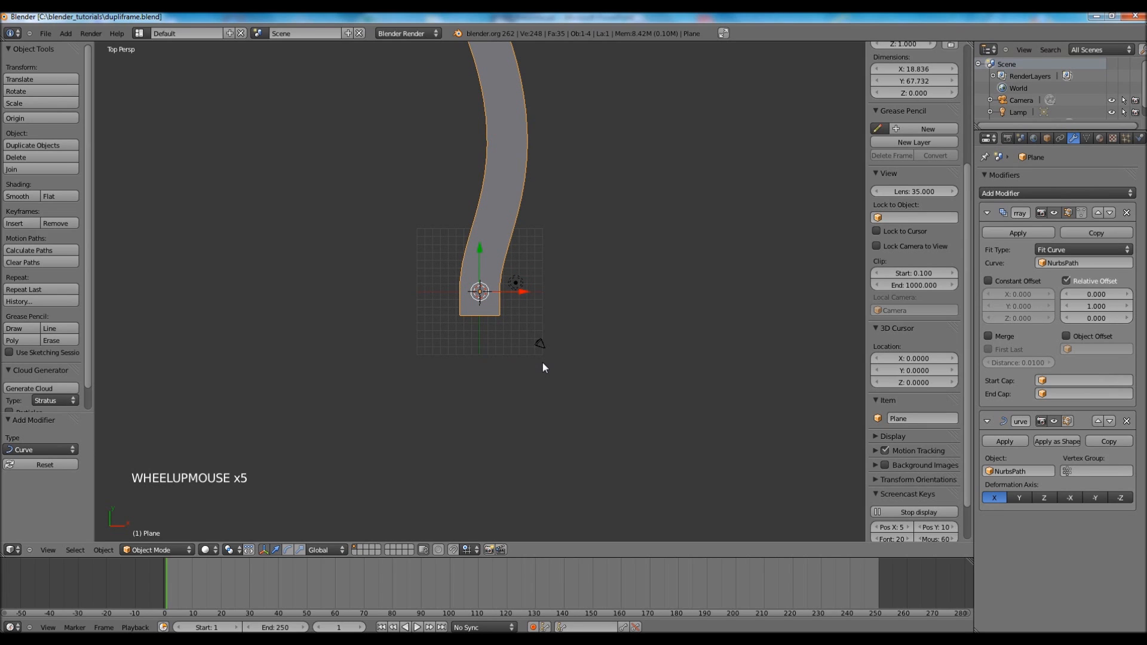
pyautogui.scroll(1, 543, 367)
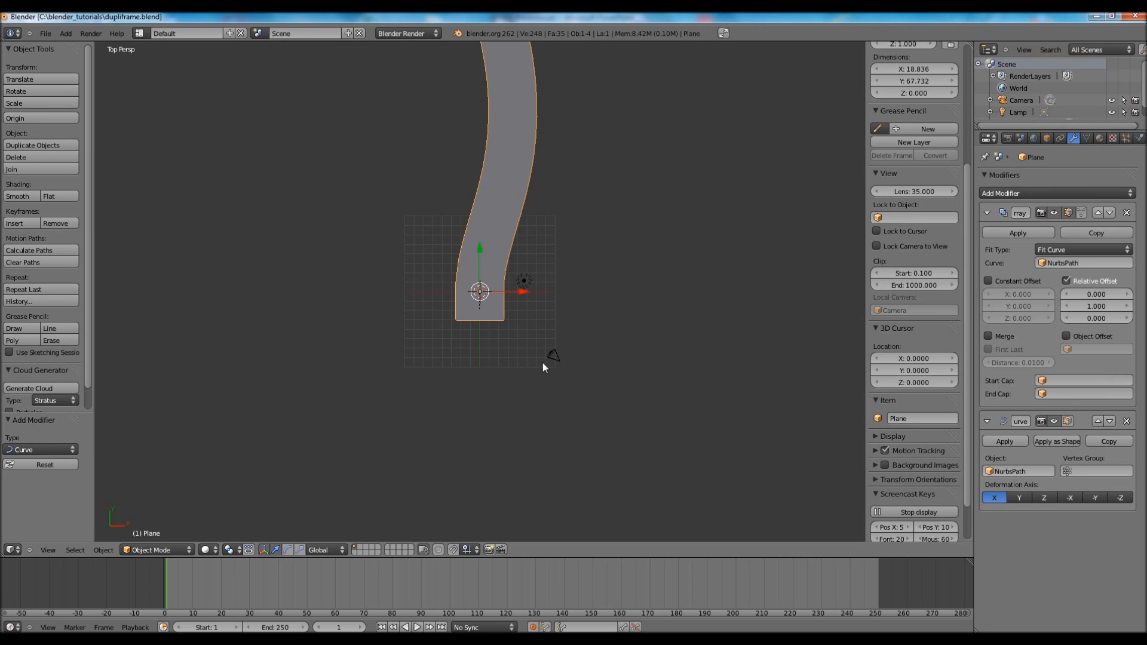
pyautogui.scroll(-4, 543, 365)
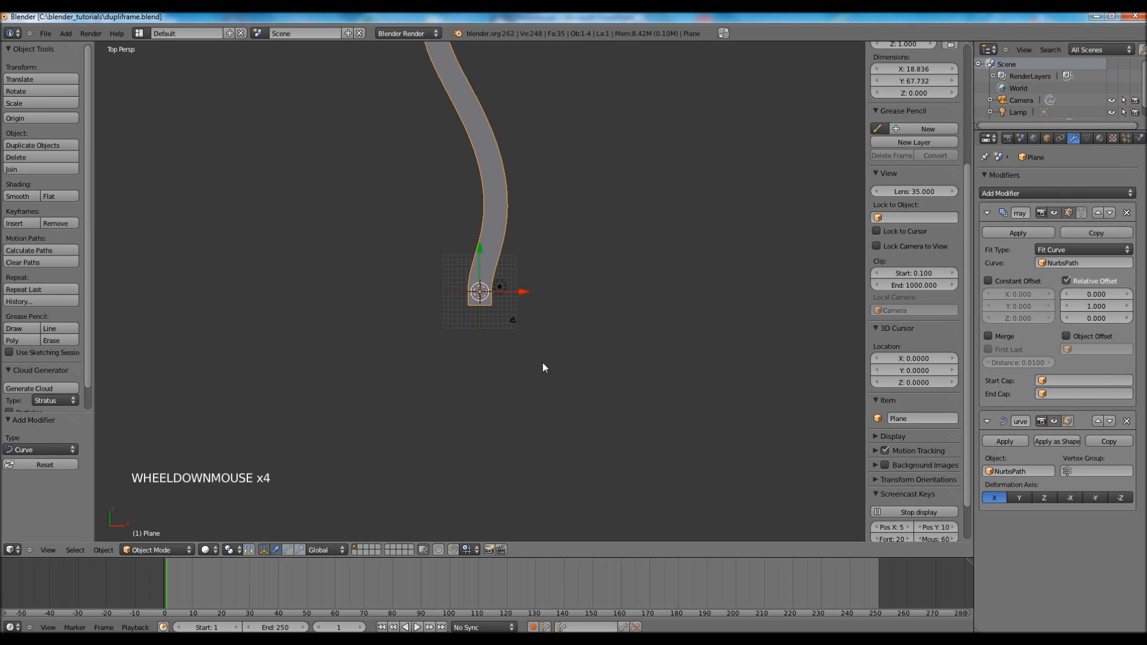
pyautogui.scroll(-1, 542, 367)
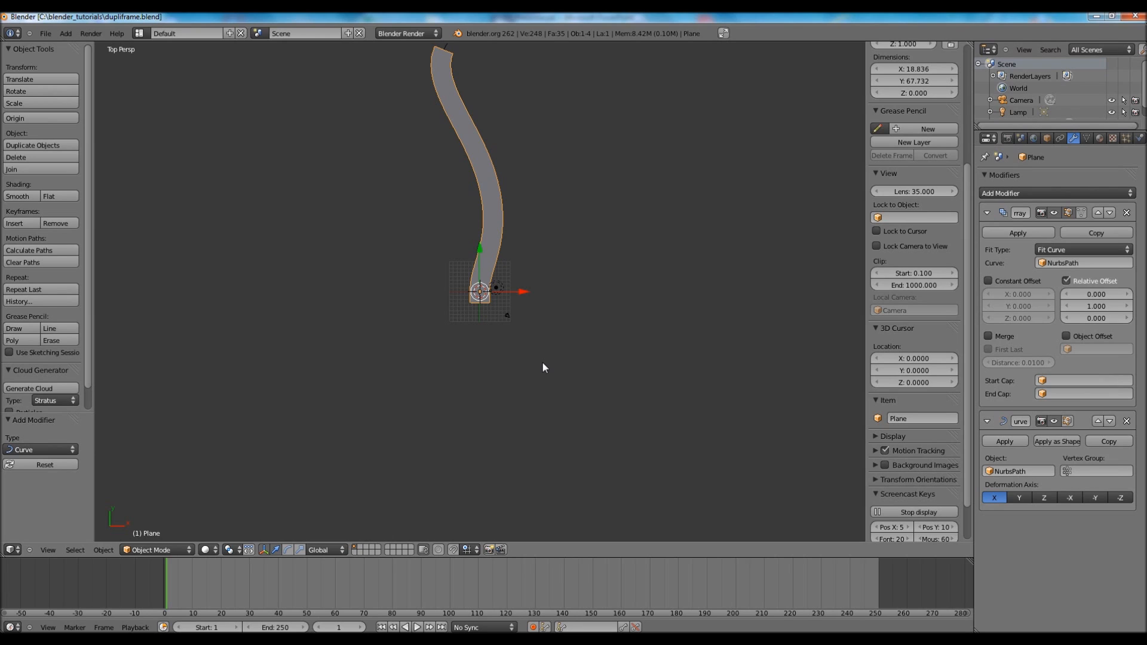
# Add a cube mesh at the 3D cursor on the start of the path
pyautogui.hotkey('shift', 'a')
pyautogui.moveTo(543, 363)
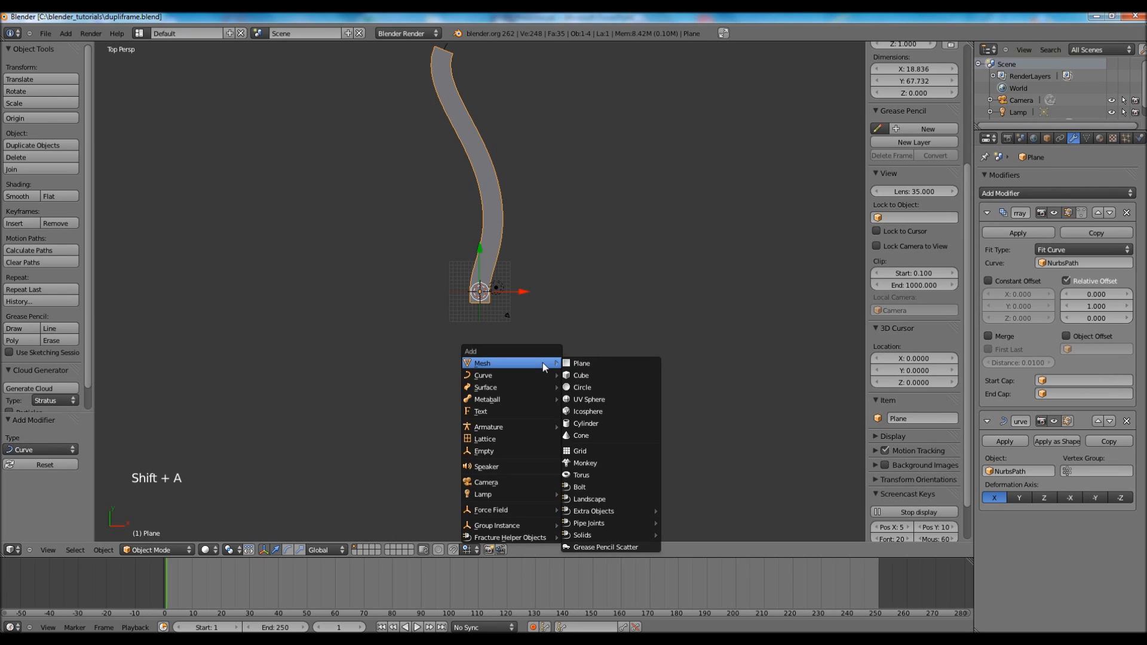
pyautogui.click(592, 375)
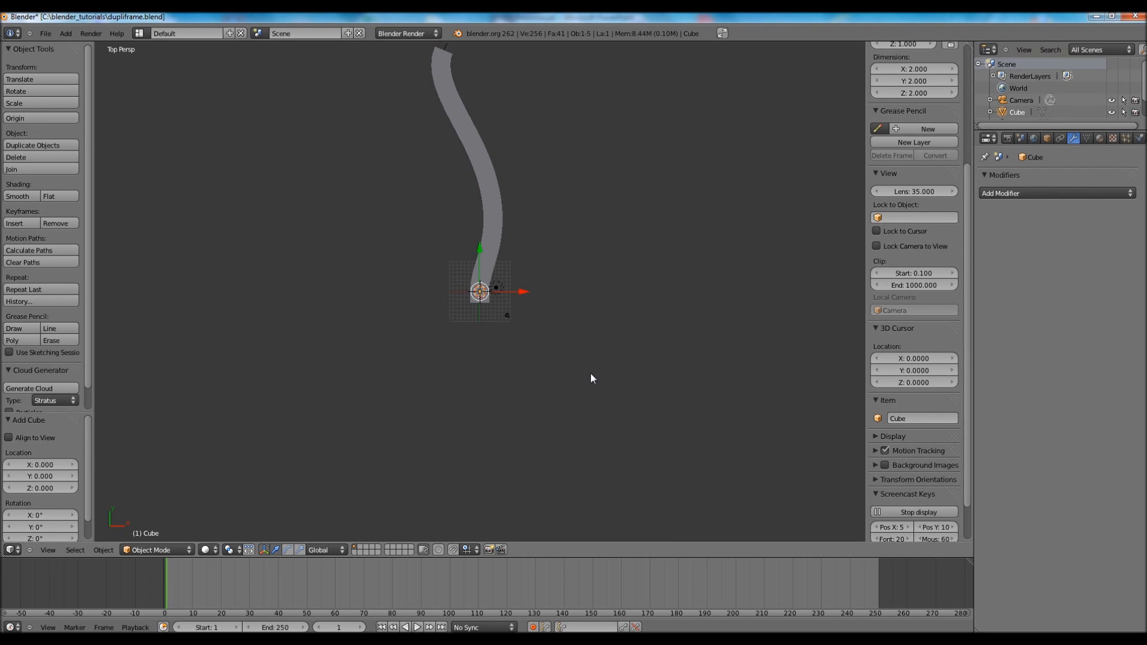
# Open the cube in Edit Mode with nothing selected, shown as wireframe in the front orthographic view
pyautogui.press('KP_1')
pyautogui.scroll(6, 590, 374)
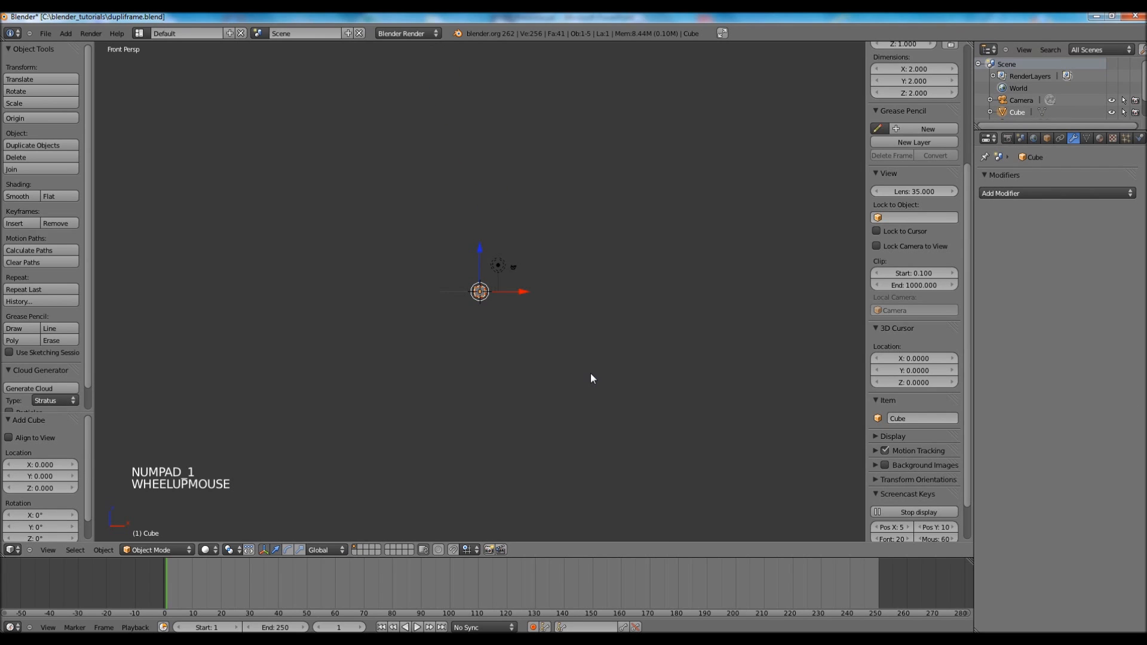
pyautogui.scroll(-2, 591, 374)
pyautogui.scroll(4, 591, 375)
pyautogui.scroll(7, 590, 374)
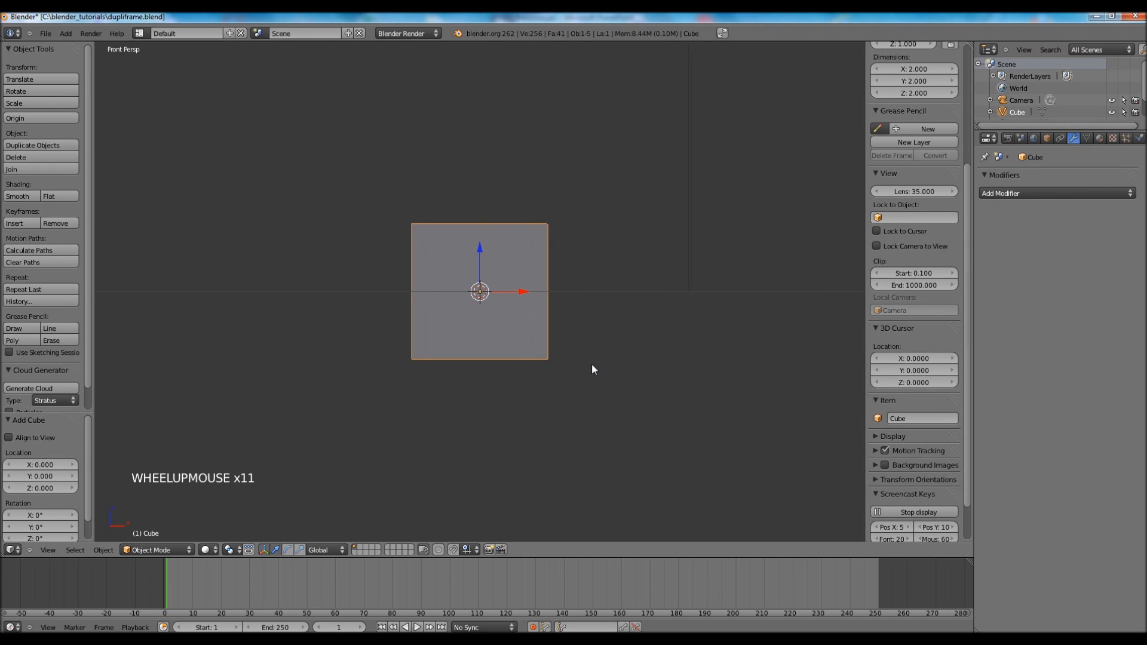
pyautogui.press('Tab')
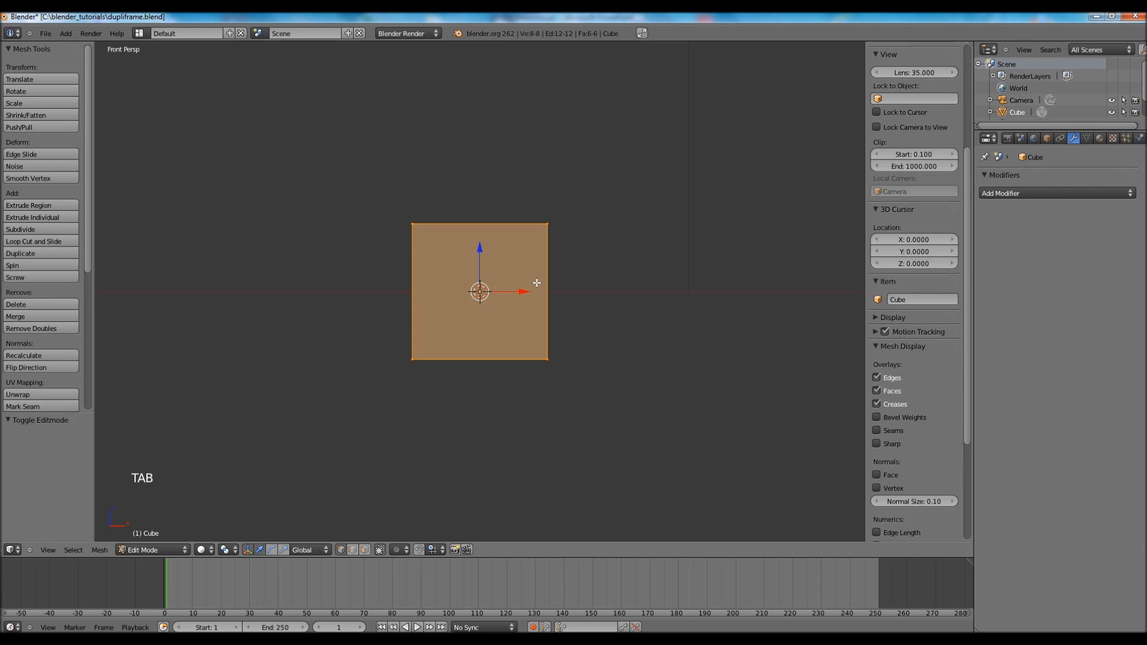
pyautogui.press('a')
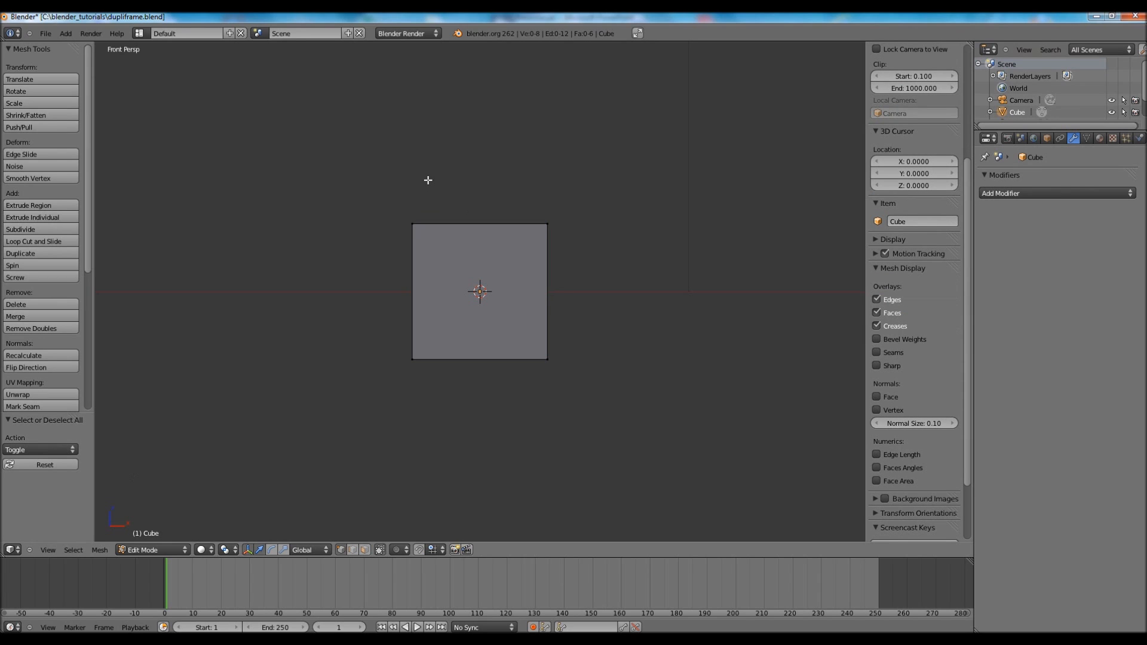
pyautogui.press('z')
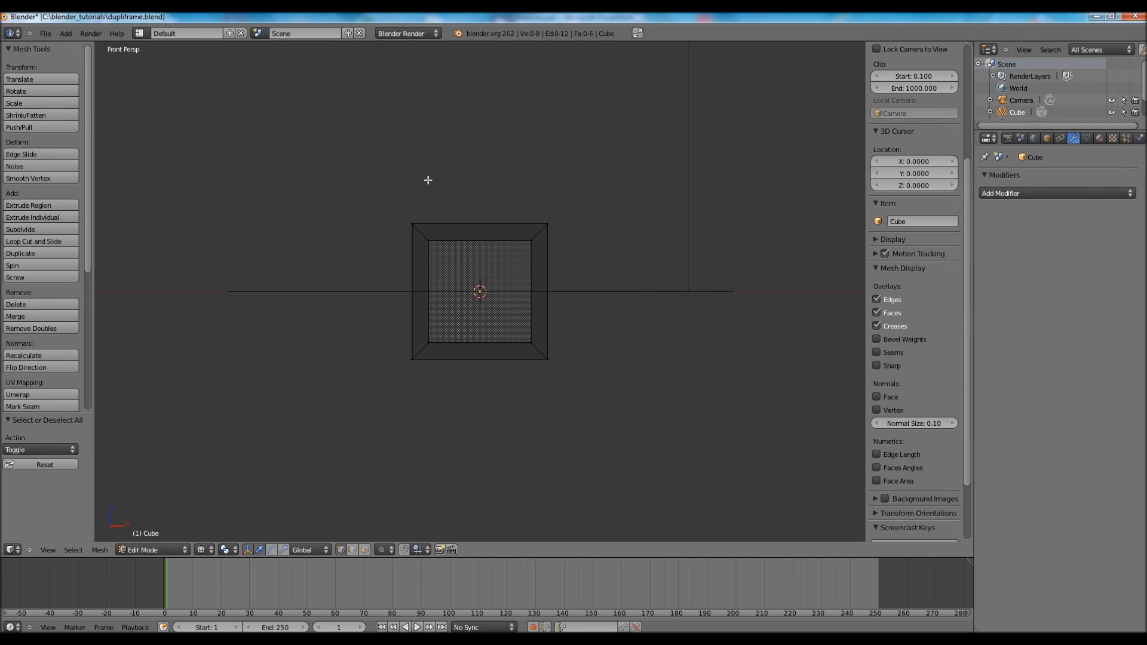
pyautogui.press('KP_5')
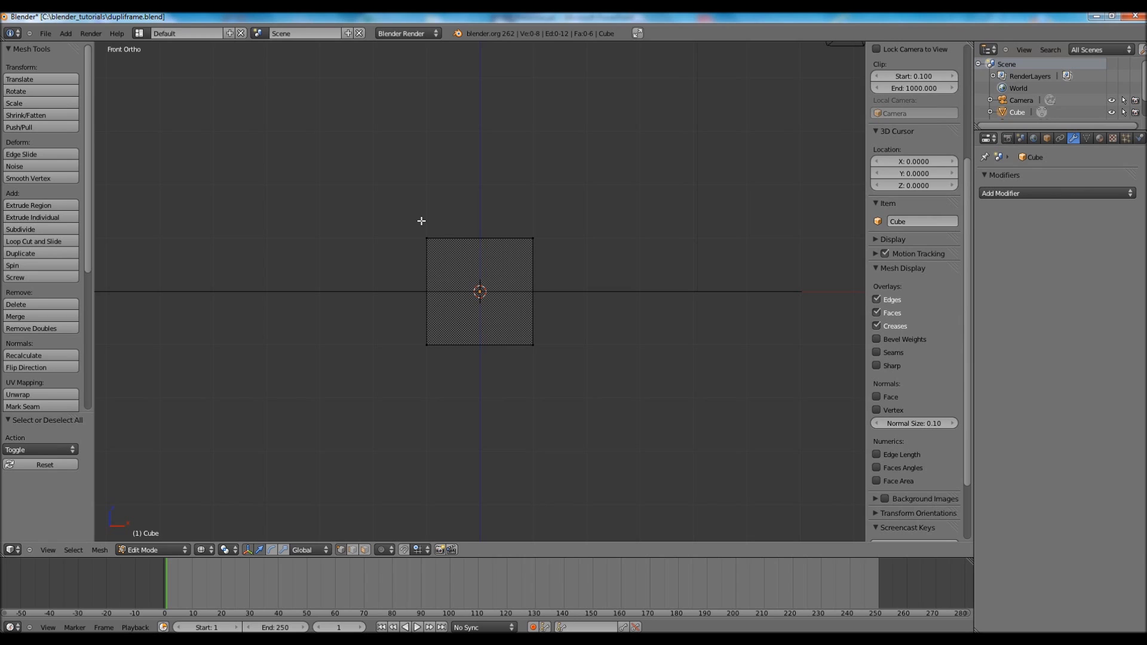
# Select the cube's four upper vertices and lower them about 1.77 along Z to leave a thin slab
pyautogui.press('b')
pyautogui.moveTo(402, 201); pyautogui.dragTo(605, 254)
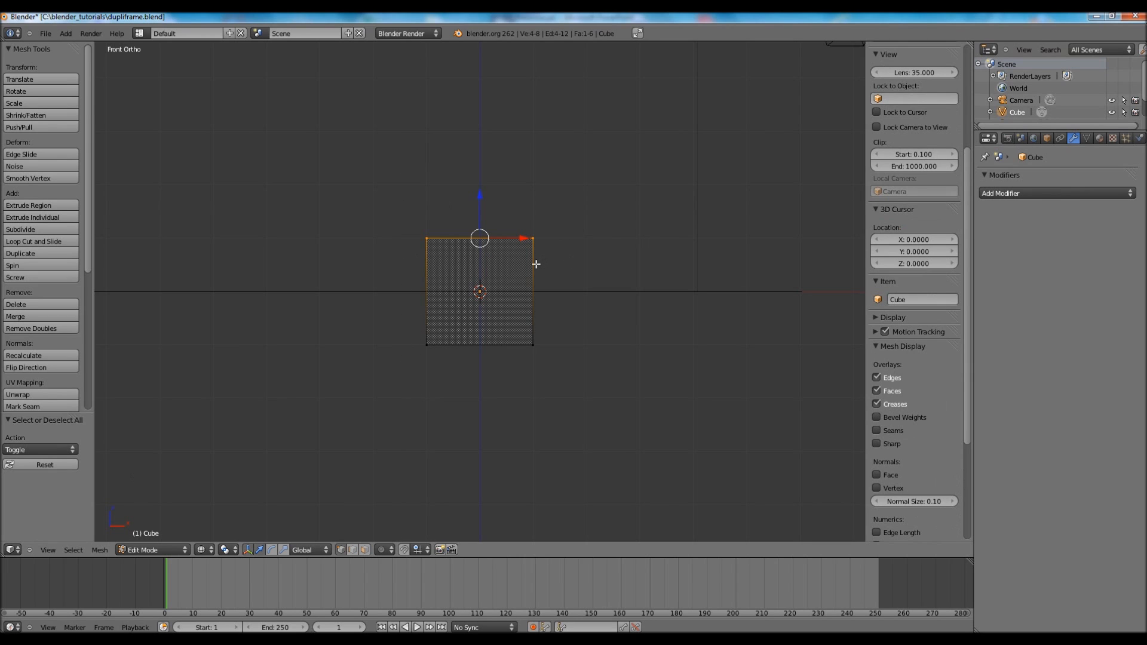
pyautogui.press('g')
pyautogui.press('z')
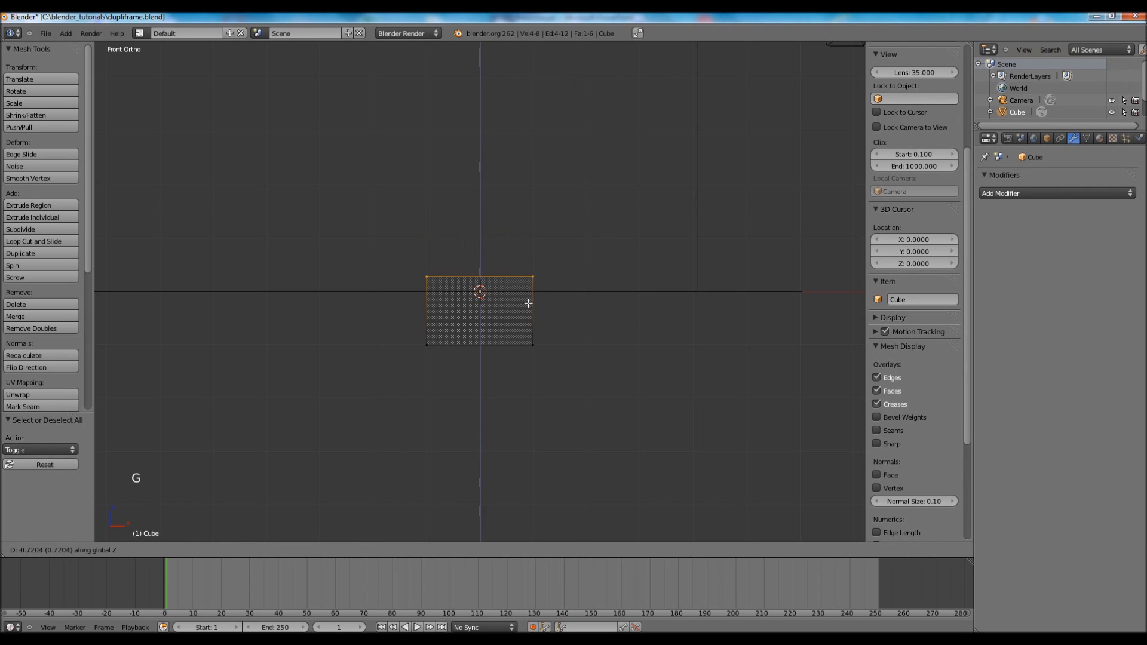
pyautogui.click(532, 357)
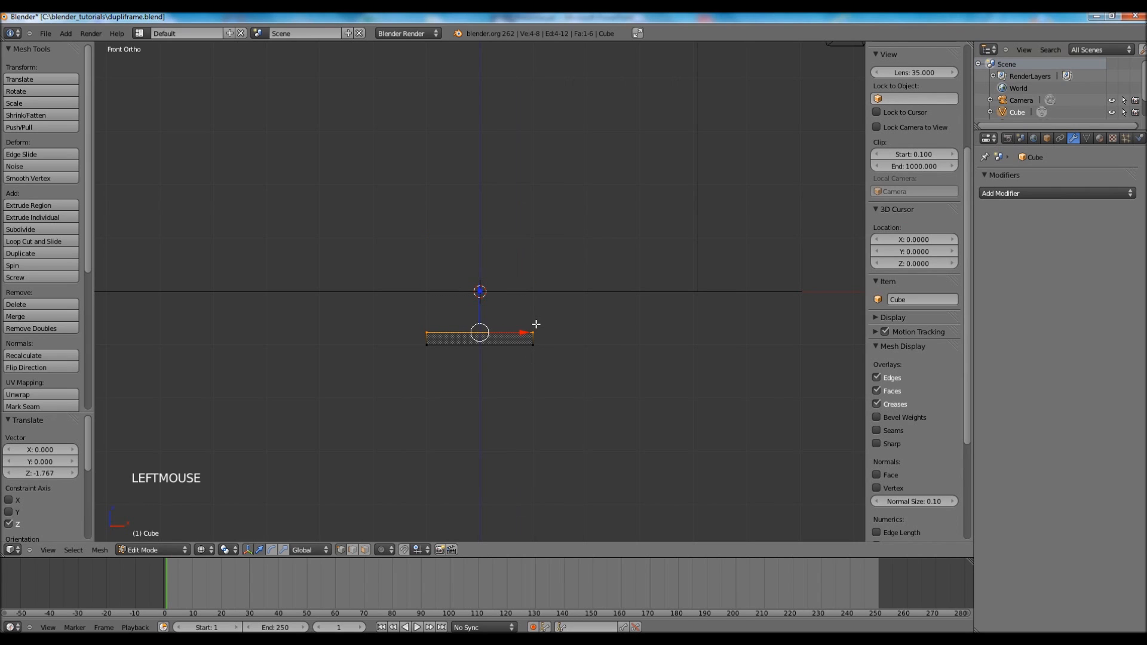
# Extrude the slab's upper face about 0.25 upward and scale it to about 0.16 to form a tapered base
pyautogui.press('e')
pyautogui.press('e')
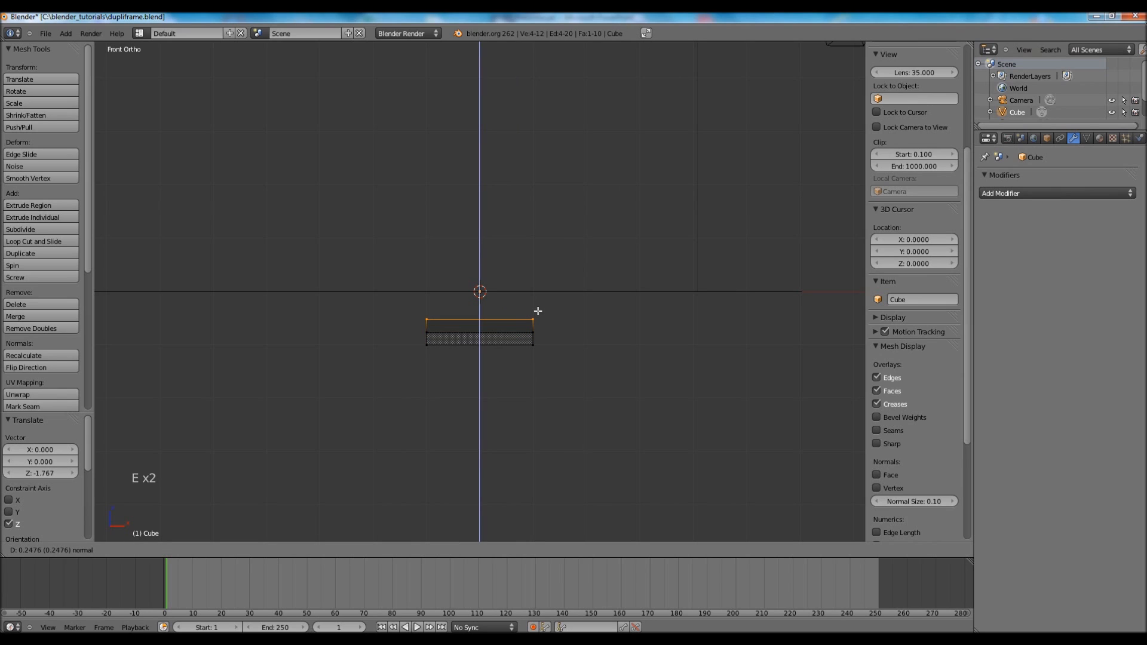
pyautogui.click(538, 311)
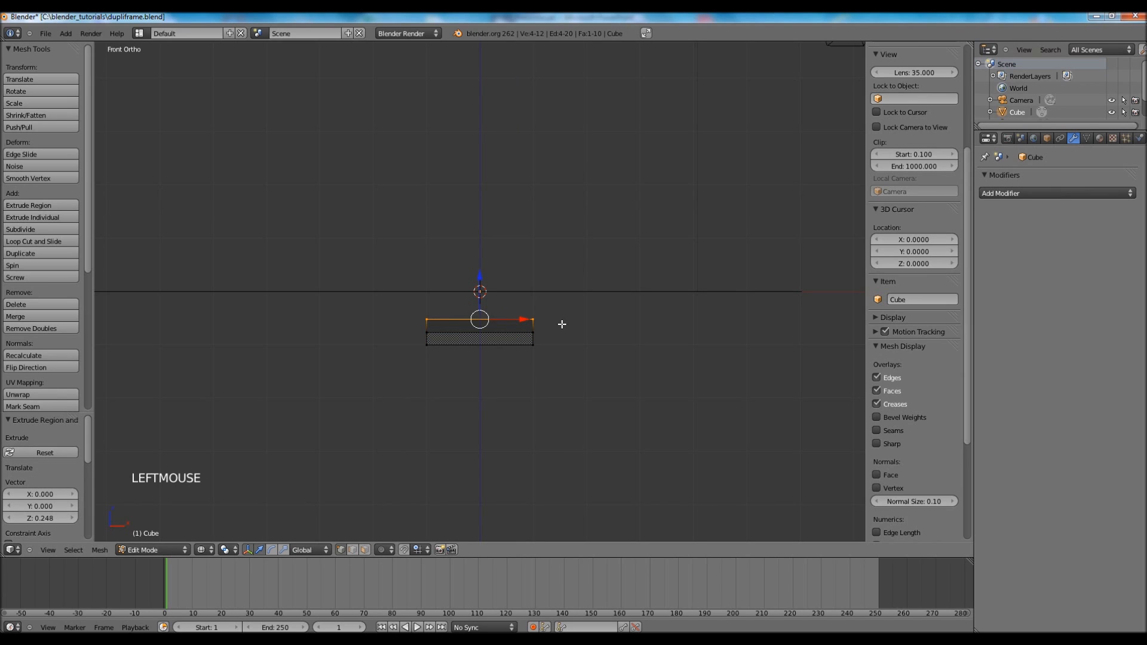
pyautogui.press('s')
pyautogui.press('s')
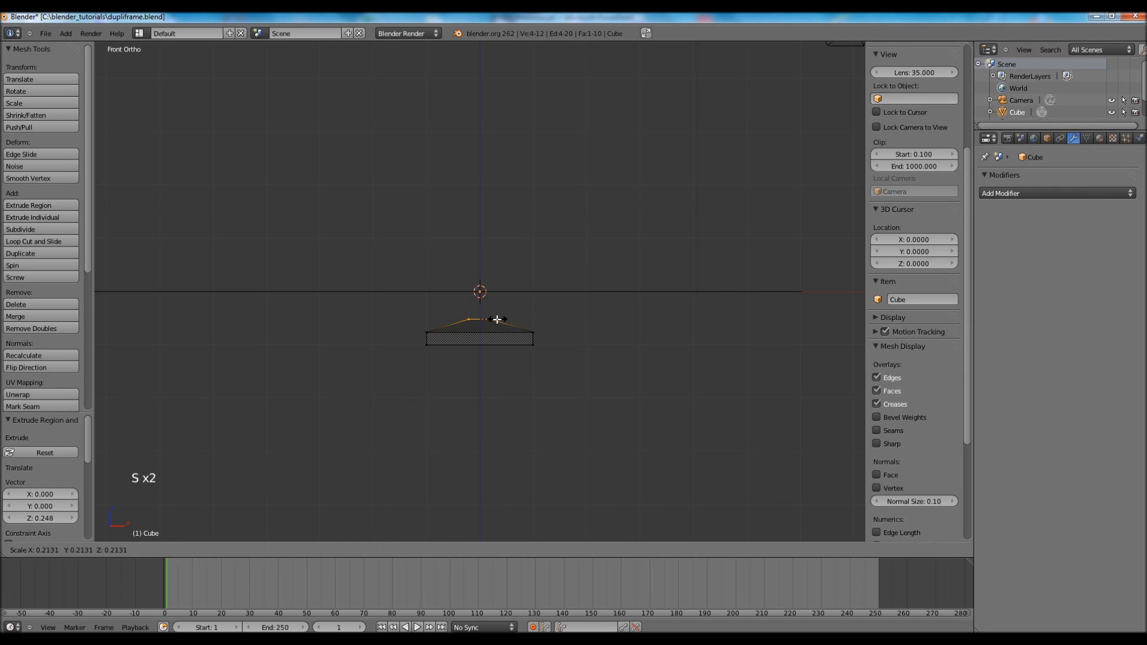
pyautogui.click(494, 319)
# Extrude the small upper face about 5.5 along Z to form a tall post
pyautogui.scroll(-2, 518, 318)
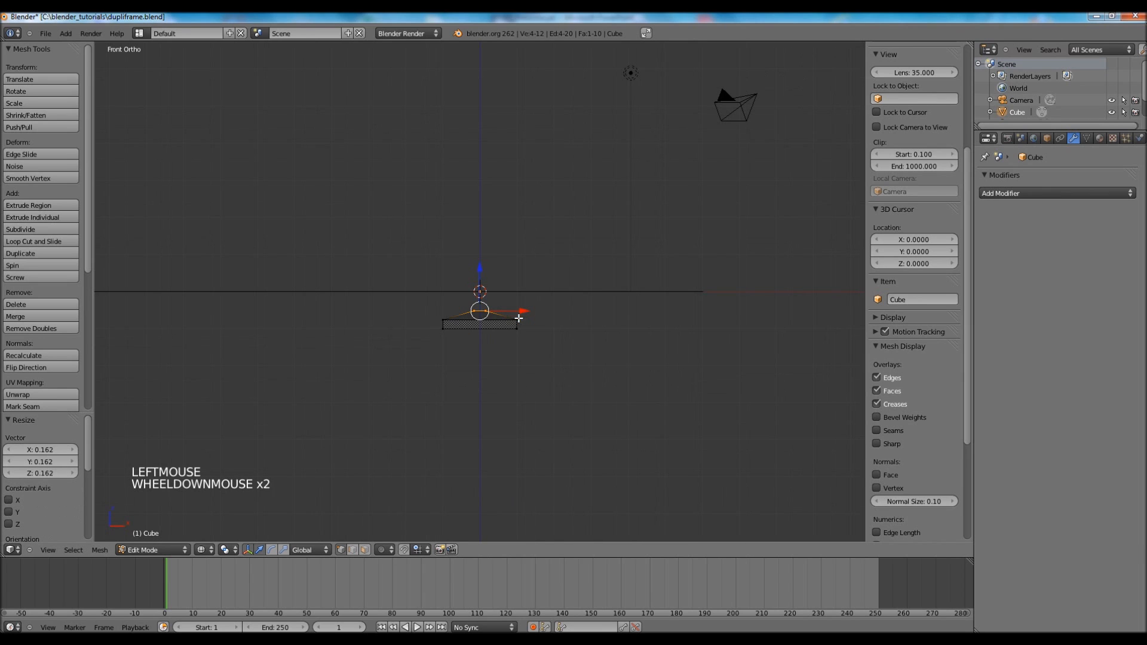
pyautogui.press('e')
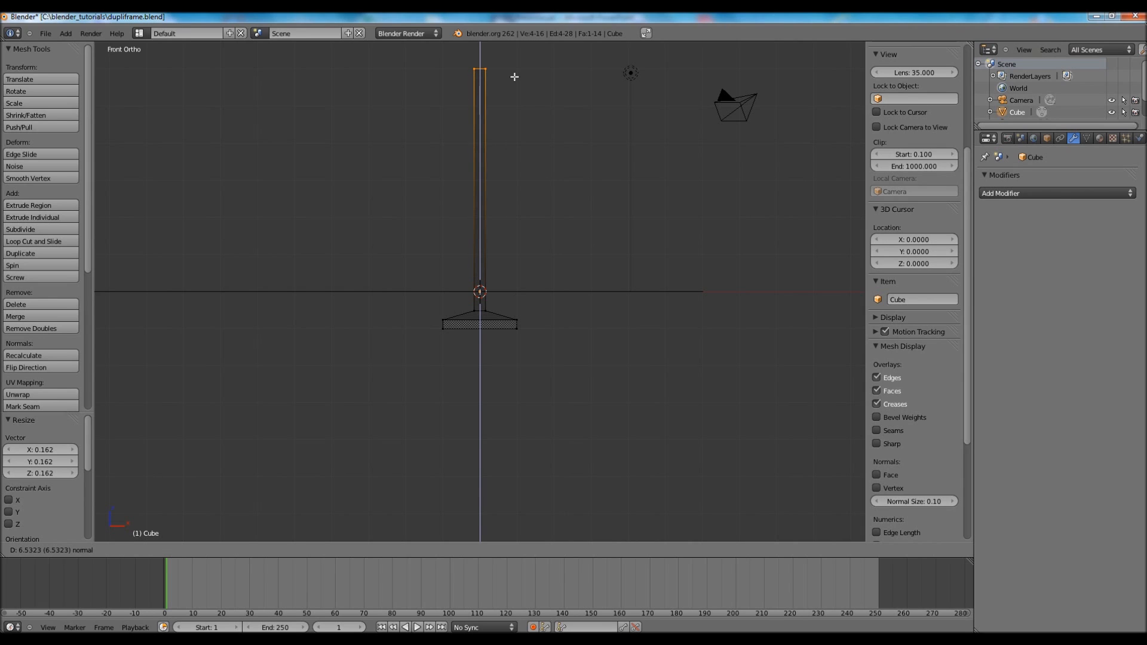
pyautogui.click(515, 116)
# Extrude the post's upper end another 0.28 or so along Z to form a short end segment
pyautogui.scroll(1, 521, 180)
pyautogui.keyDown('shift'); pyautogui.moveTo(520, 177); pyautogui.dragTo(512, 271, button='middle'); pyautogui.keyUp('shift')
pyautogui.scroll(3, 511, 254)
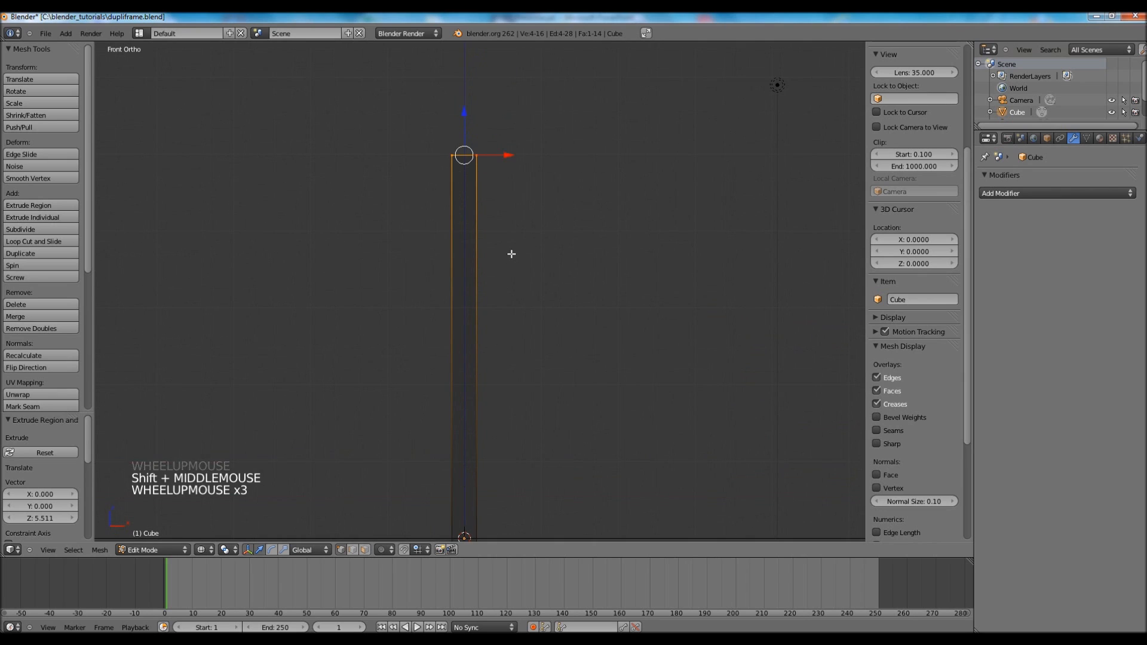
pyautogui.press('e')
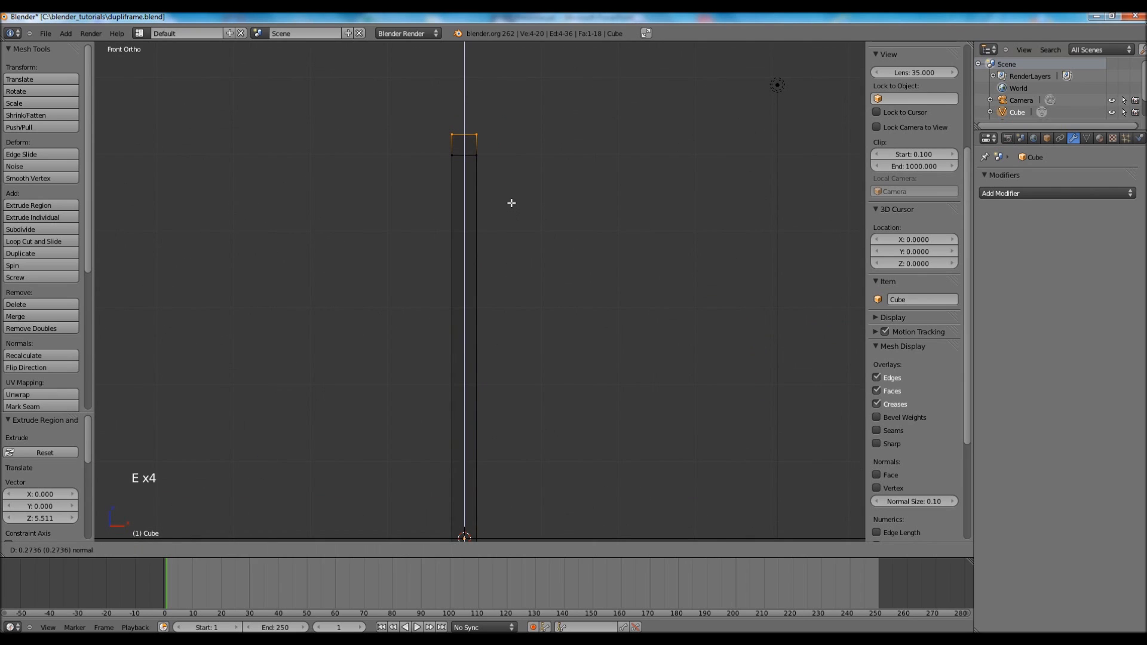
pyautogui.click(513, 203)
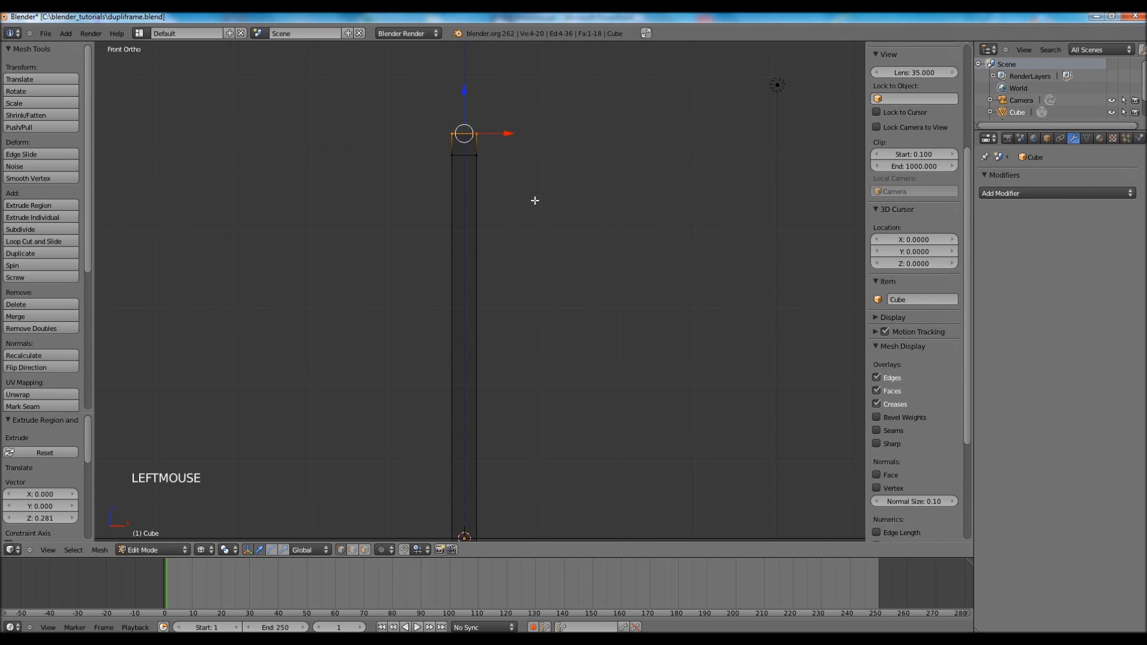
# Select the side face of the post's short end segment and extrude it about 2.86 along X to form a horizontal arm
pyautogui.press('a')
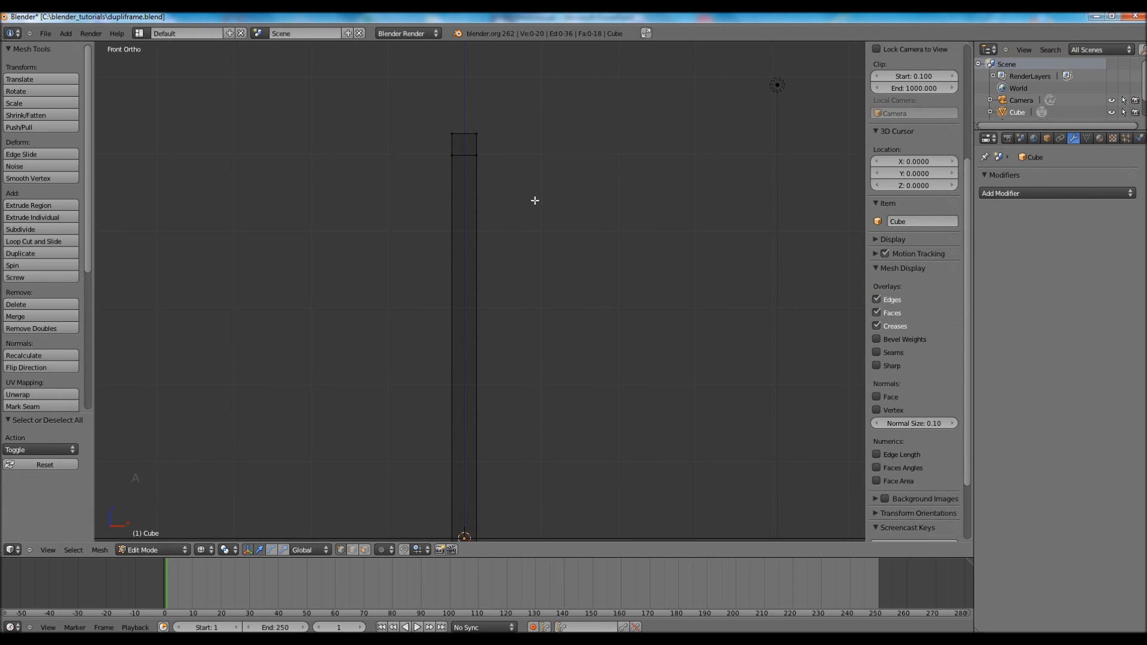
pyautogui.press('b')
pyautogui.moveTo(464, 120); pyautogui.dragTo(507, 177)
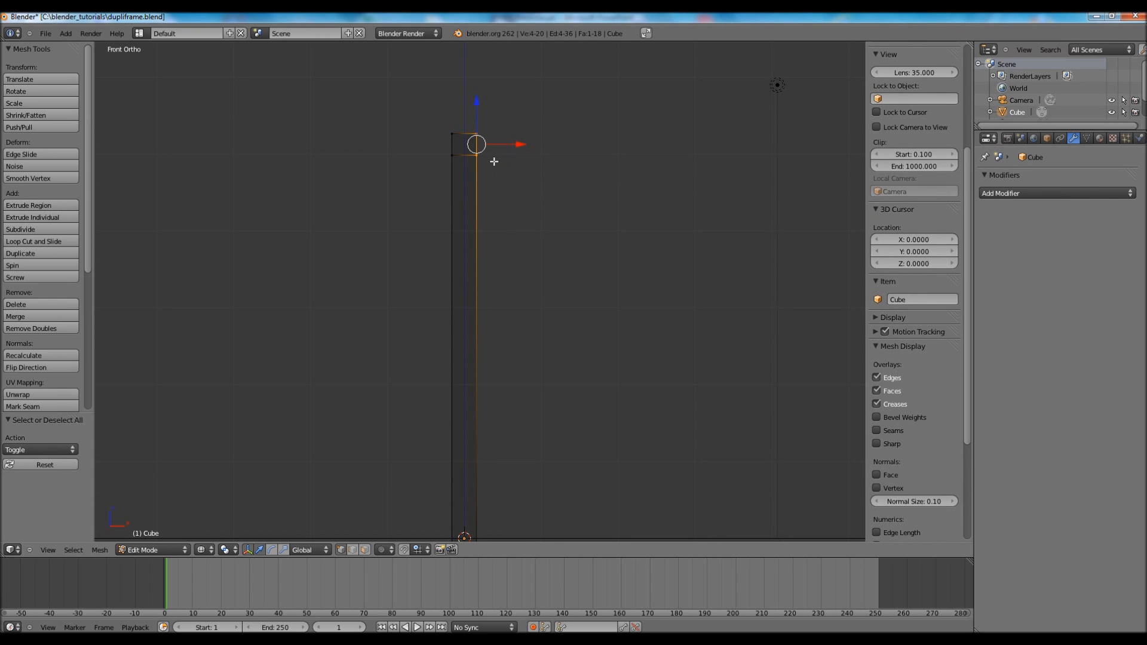
pyautogui.press('e')
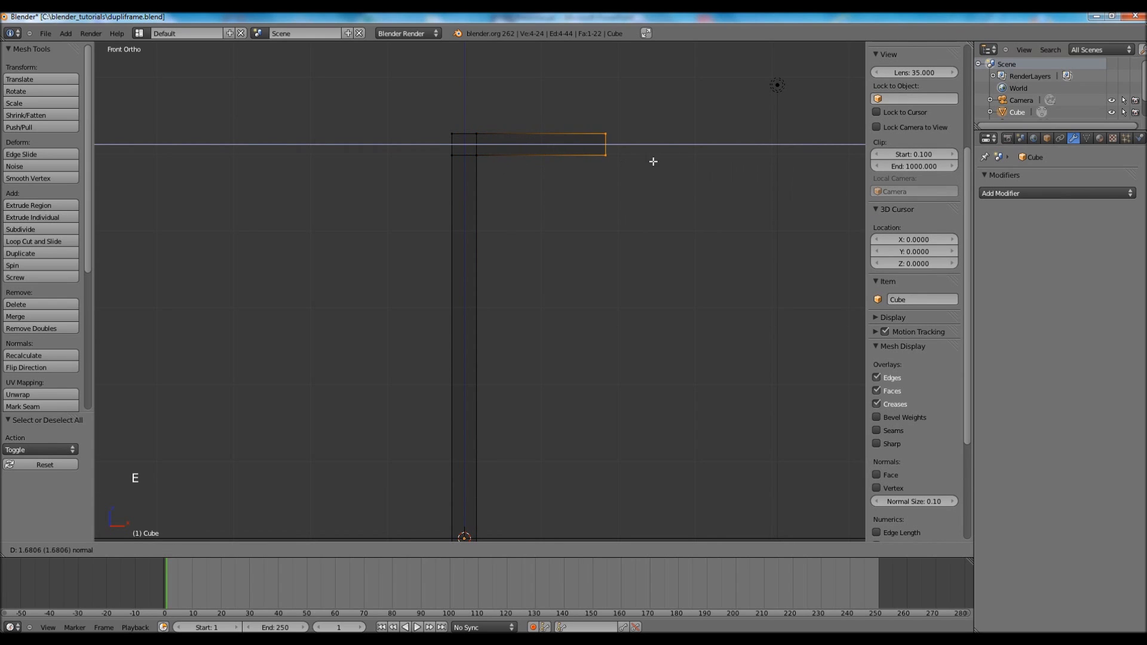
pyautogui.click(713, 159)
pyautogui.keyDown('ctrl'); pyautogui.keyDown('shift'); pyautogui.middleClick(719, 187); pyautogui.keyUp('shift'); pyautogui.keyUp('ctrl')
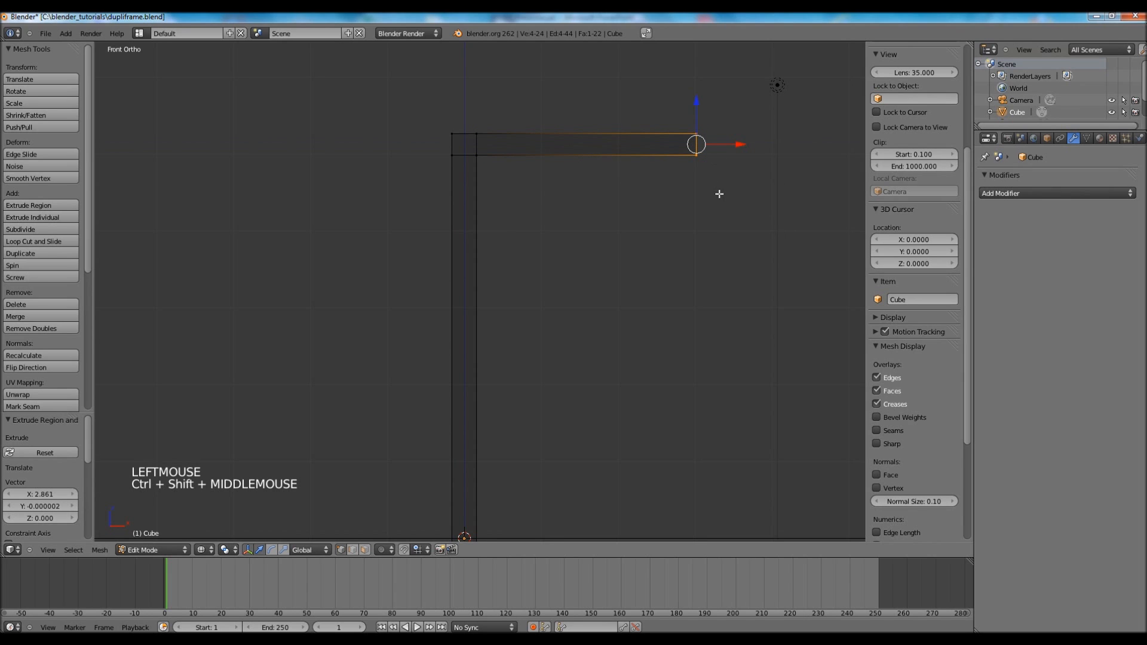
pyautogui.keyDown('shift'); pyautogui.moveTo(687, 190); pyautogui.dragTo(504, 189, button='middle'); pyautogui.keyUp('shift')
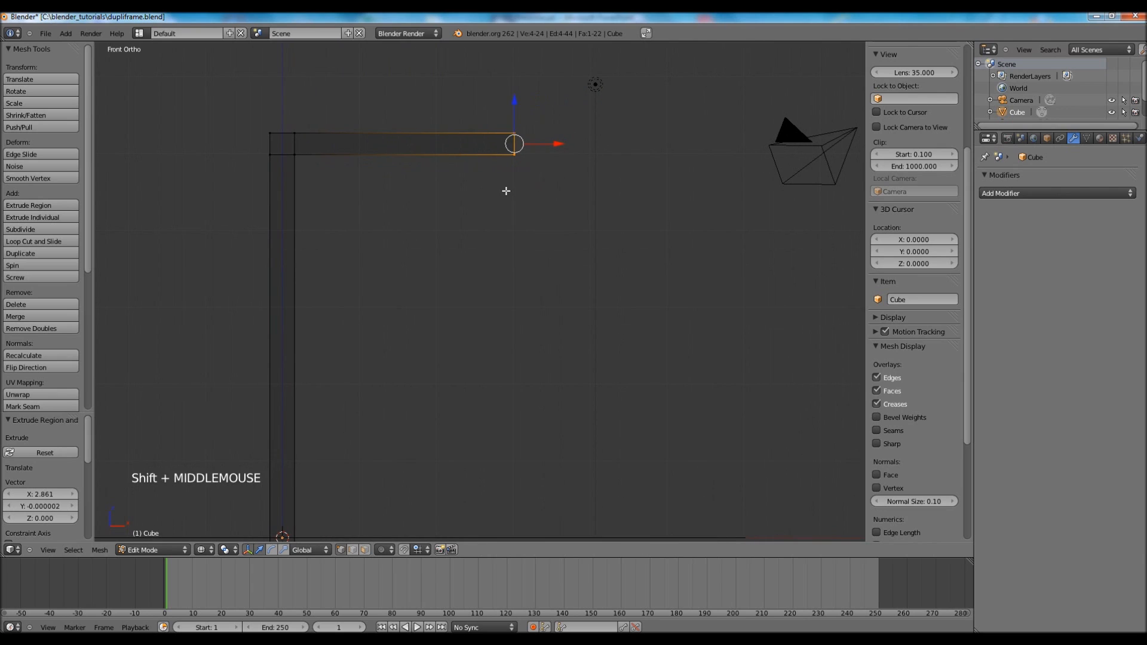
# Select the arm's outer end face and extrude it about 0.27 further along X to form a short end segment
pyautogui.press('a')
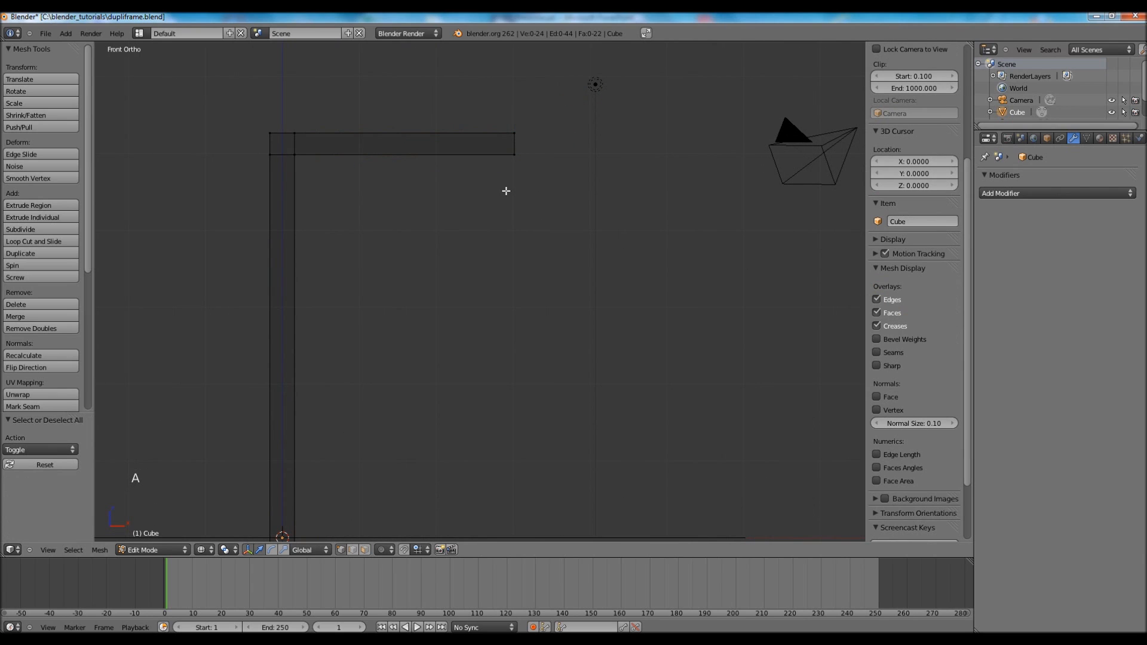
pyautogui.keyDown('shift'); pyautogui.moveTo(536, 225); pyautogui.dragTo(410, 181, button='middle'); pyautogui.keyUp('shift')
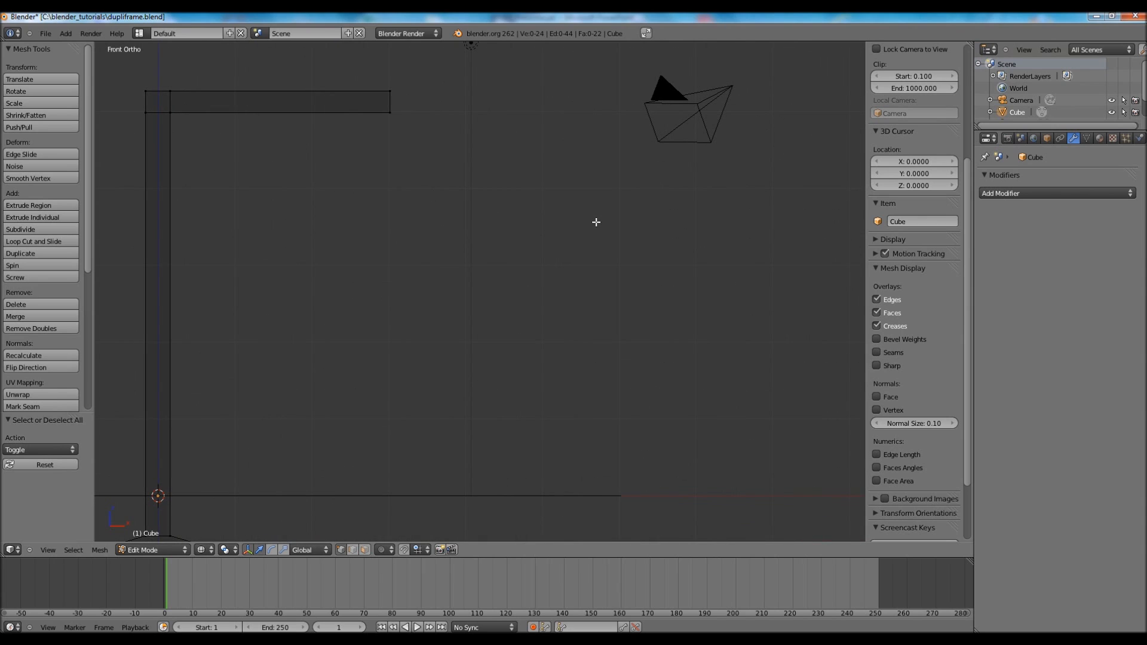
pyautogui.moveTo(596, 222)
pyautogui.keyDown('shift'); pyautogui.mouseDown(button='middle')
pyautogui.moveTo(589, 203)
pyautogui.moveTo(402, 210)
pyautogui.moveTo(671, 325)
pyautogui.moveTo(641, 252)
pyautogui.moveTo(602, 236)
pyautogui.mouseUp(button='middle'); pyautogui.keyUp('shift')
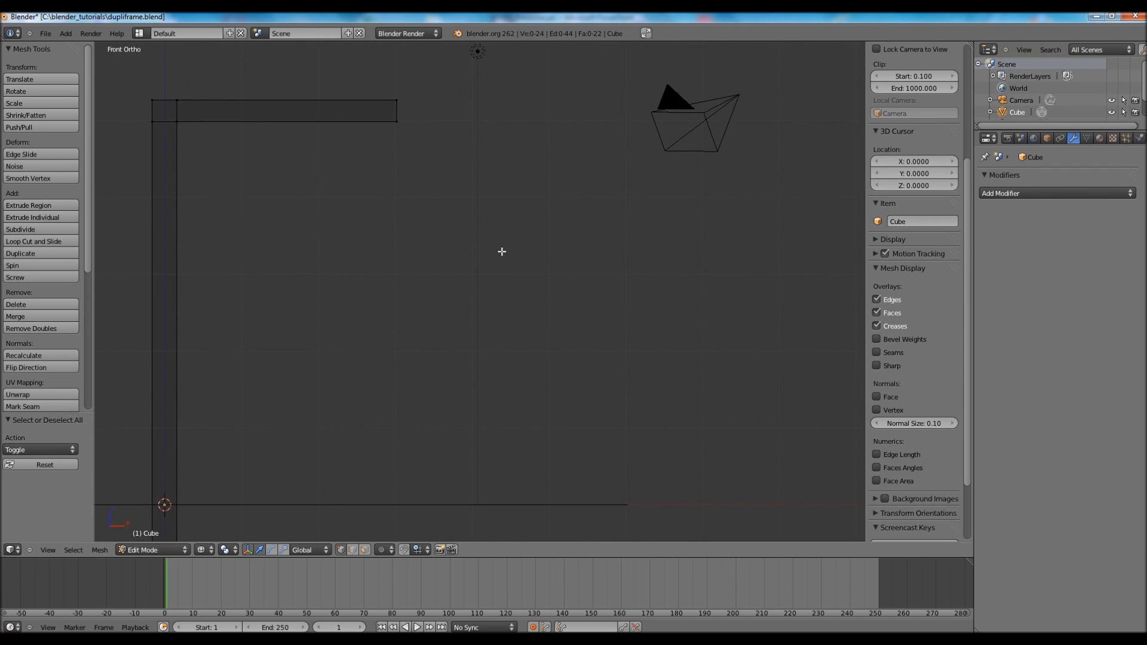
pyautogui.keyDown('shift'); pyautogui.moveTo(448, 167); pyautogui.dragTo(464, 195, button='middle'); pyautogui.keyUp('shift')
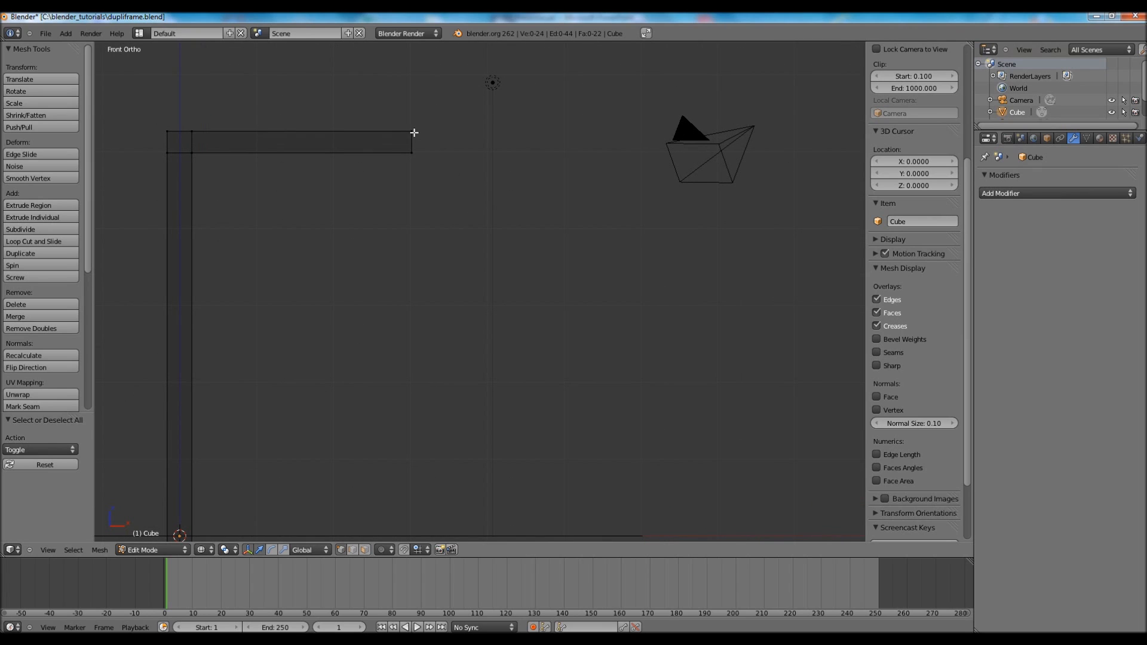
pyautogui.press('b')
pyautogui.moveTo(386, 113); pyautogui.dragTo(443, 162)
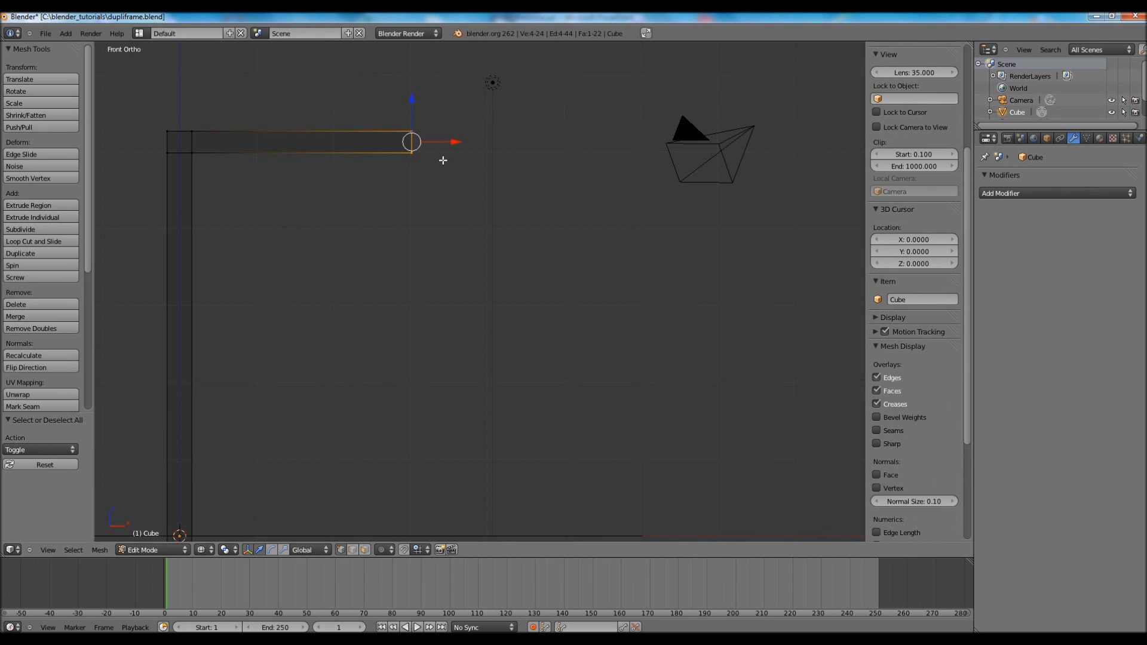
pyautogui.press('e')
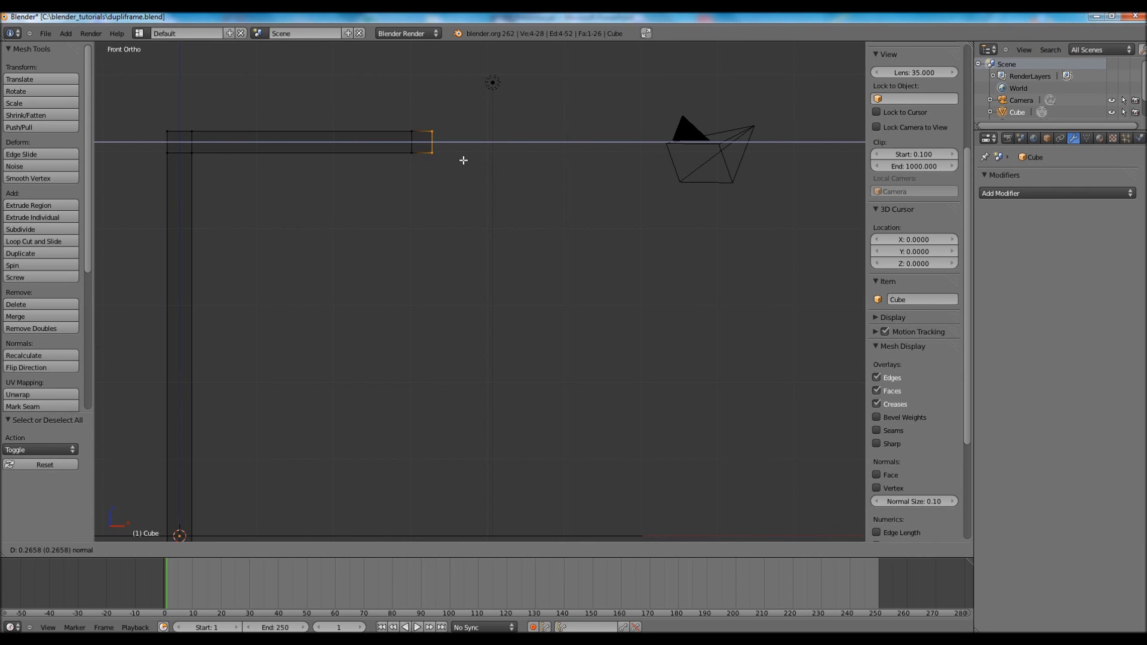
pyautogui.click(463, 160)
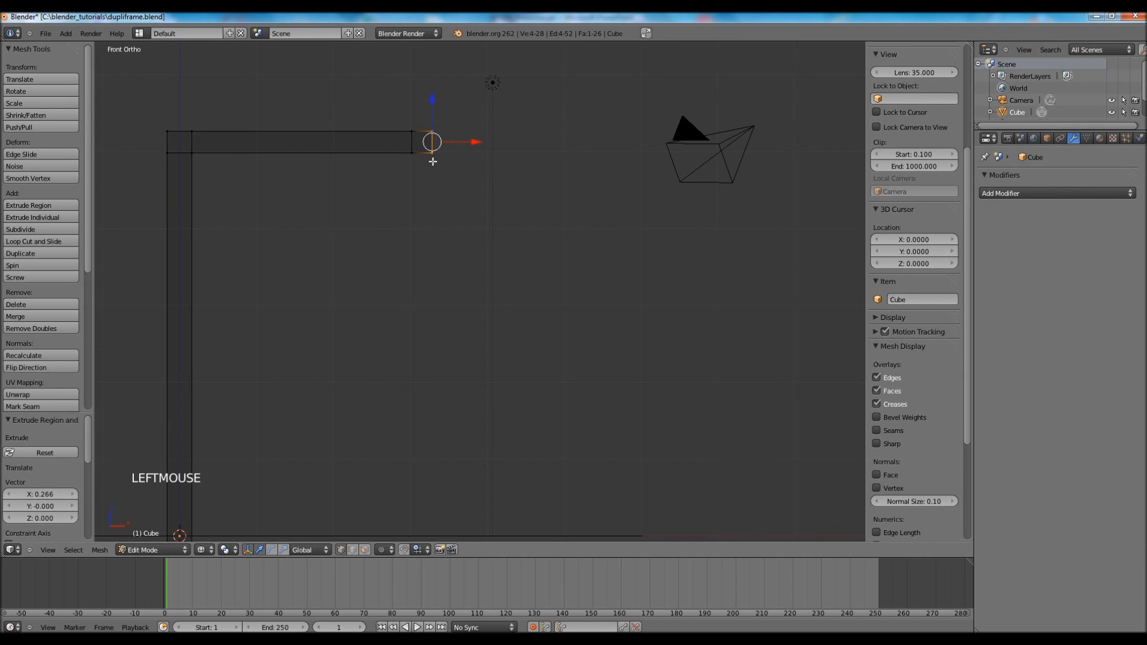
# Select the underside of the arm's short end segment and extrude it about 0.63 downward along Z
pyautogui.press('a')
pyautogui.press('b')
pyautogui.moveTo(402, 144); pyautogui.dragTo(444, 163)
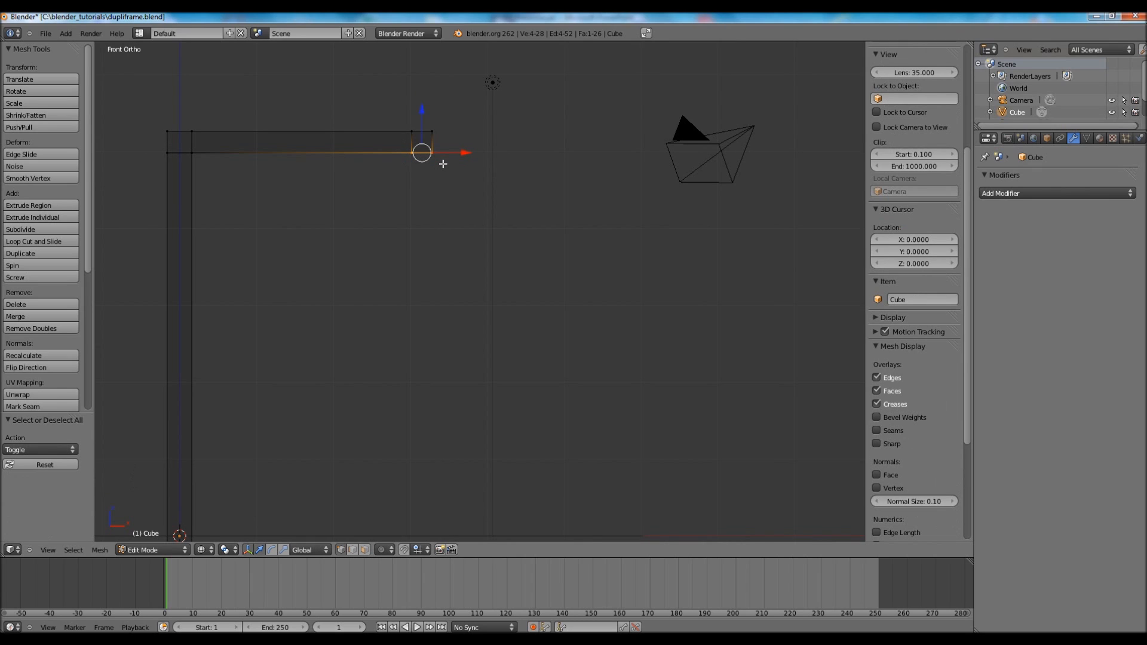
pyautogui.press('e')
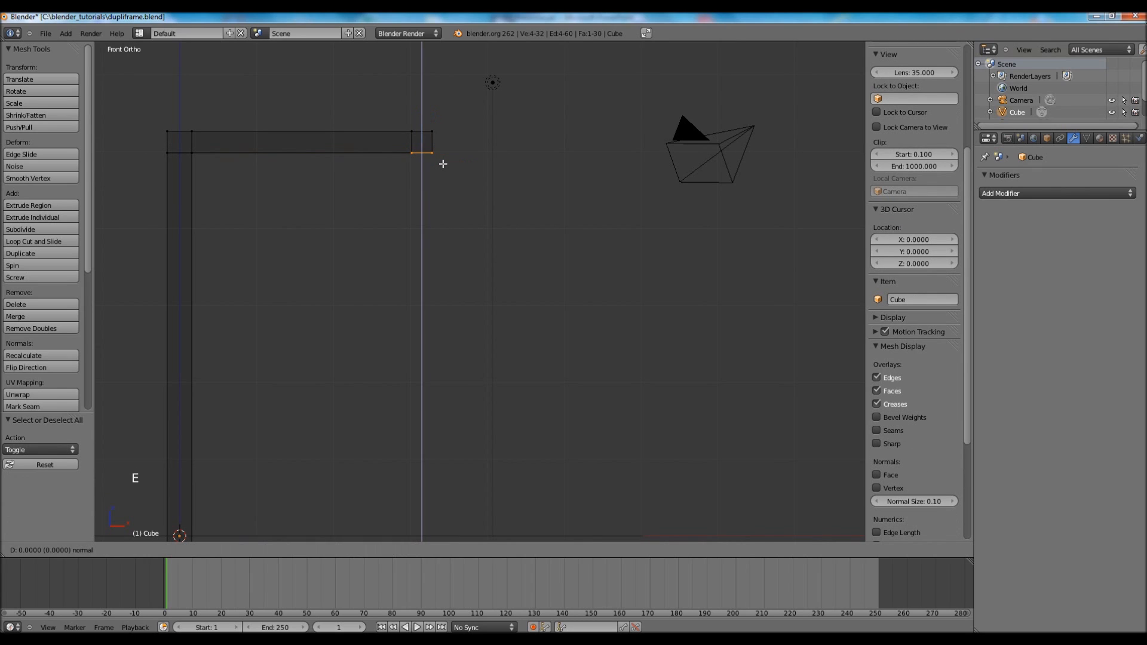
pyautogui.click(442, 211)
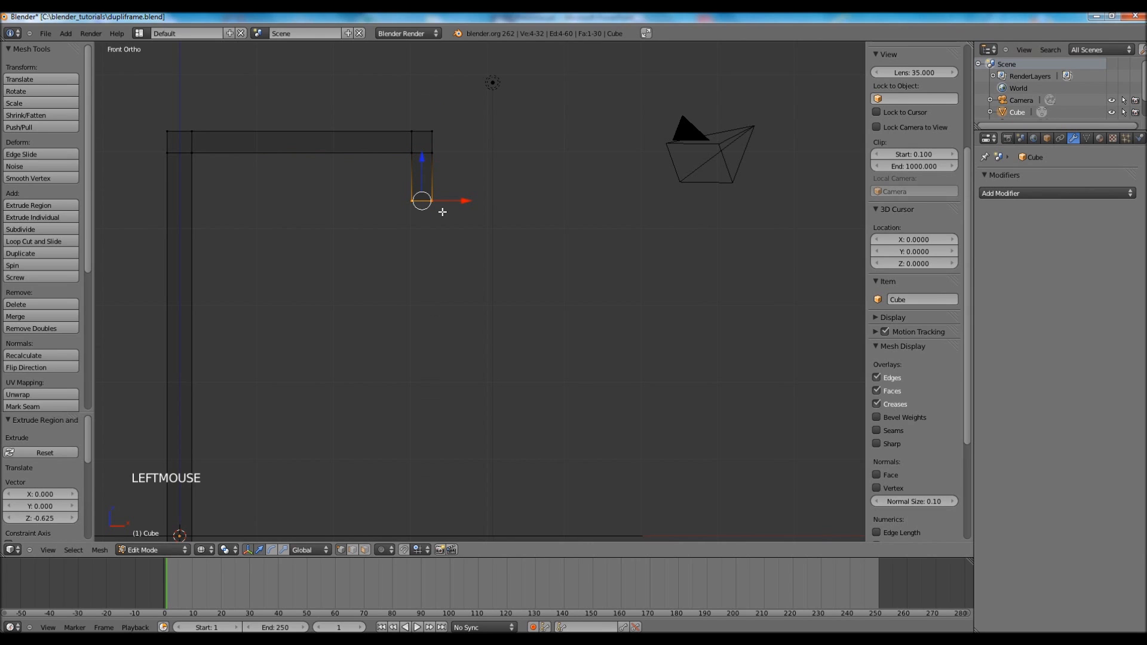
# Extrude the hanging segment's lower face about 0.08 downward and scale it to about 5.95 to flare out the lamp head
pyautogui.press('e')
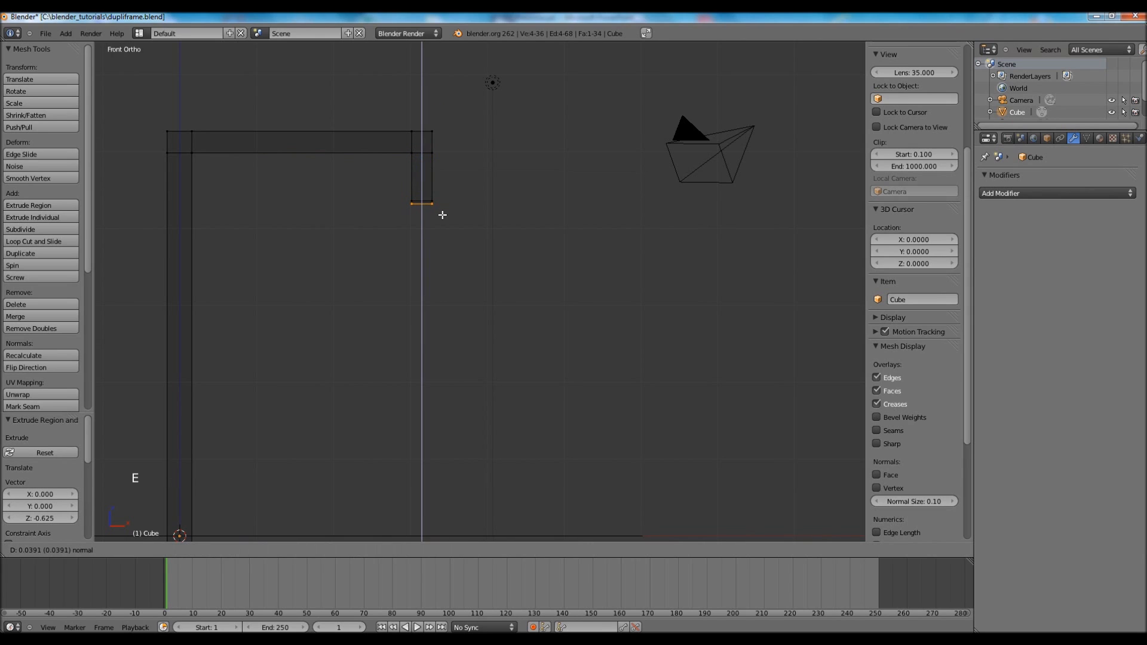
pyautogui.click(443, 217)
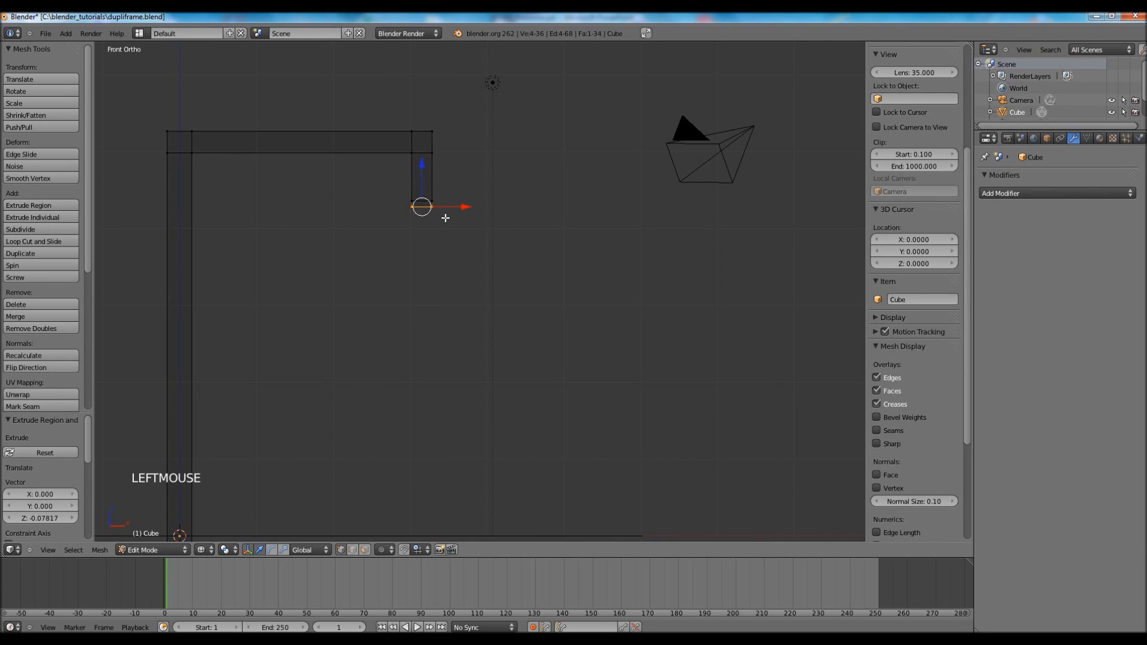
pyautogui.press('s')
pyautogui.press('s')
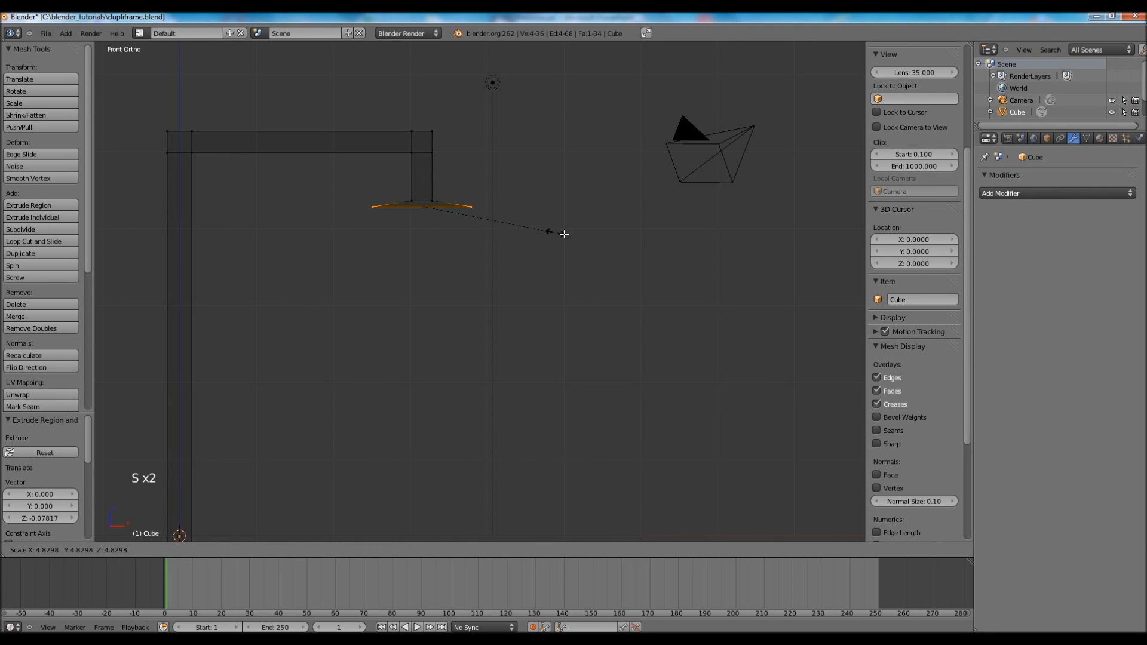
pyautogui.click(586, 237)
# Extrude the lamp head's wide lower face about 0.21 downward, scale it to about 0.195, and return to Object Mode
pyautogui.press('e')
pyautogui.press('e')
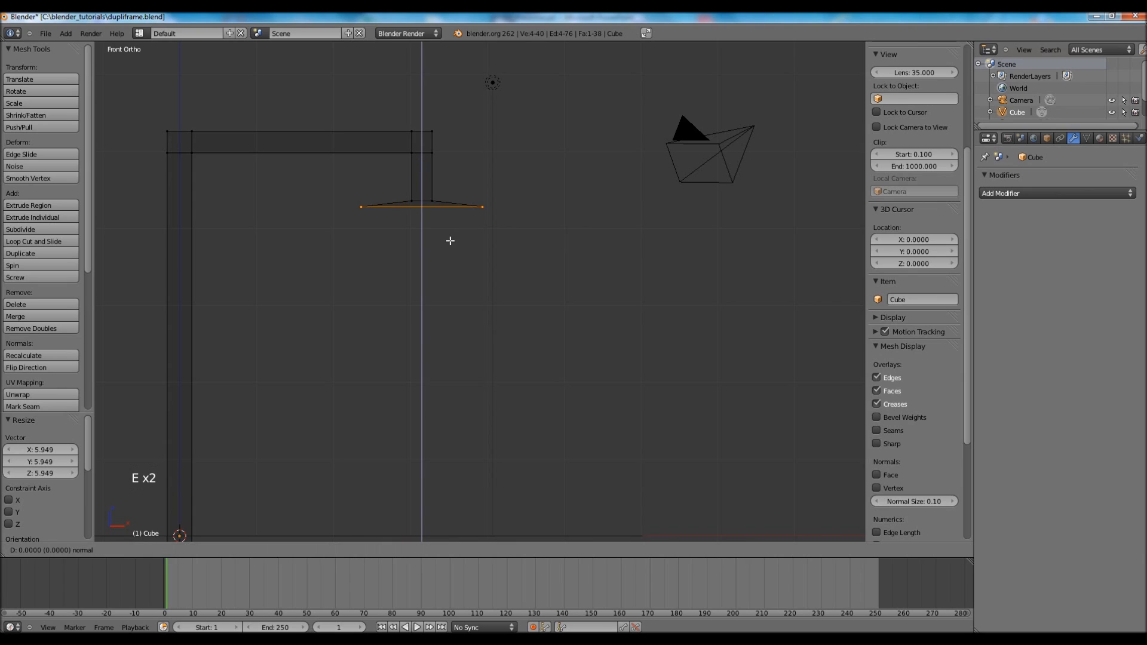
pyautogui.click(451, 254)
pyautogui.press('s')
pyautogui.press('s')
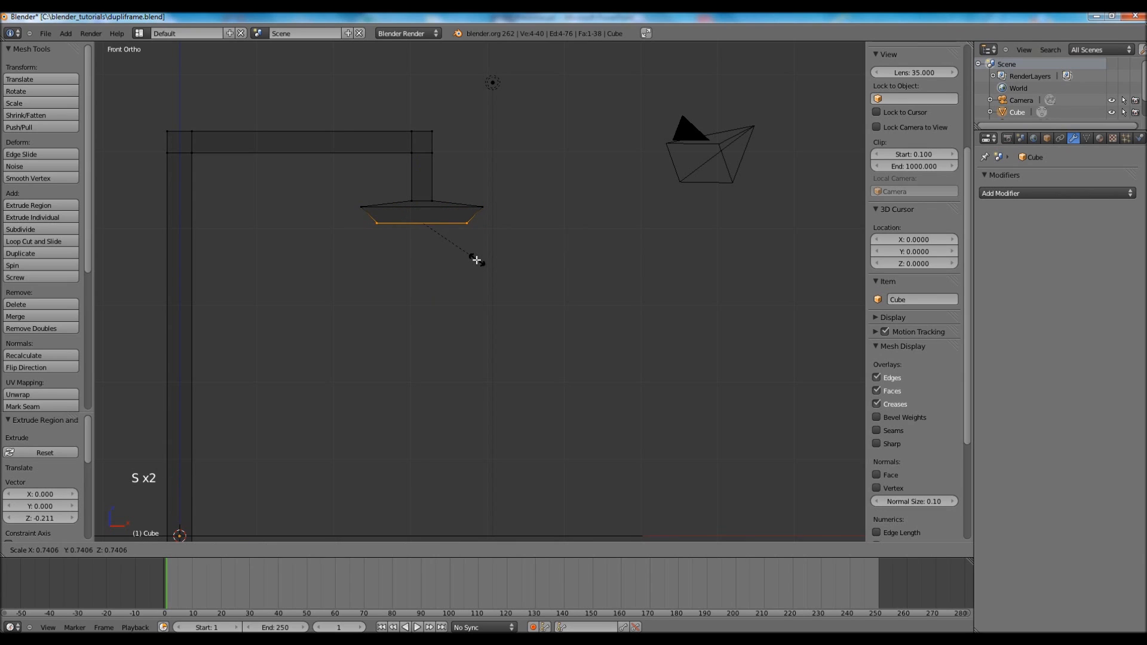
pyautogui.click(423, 242)
pyautogui.scroll(-3, 453, 267)
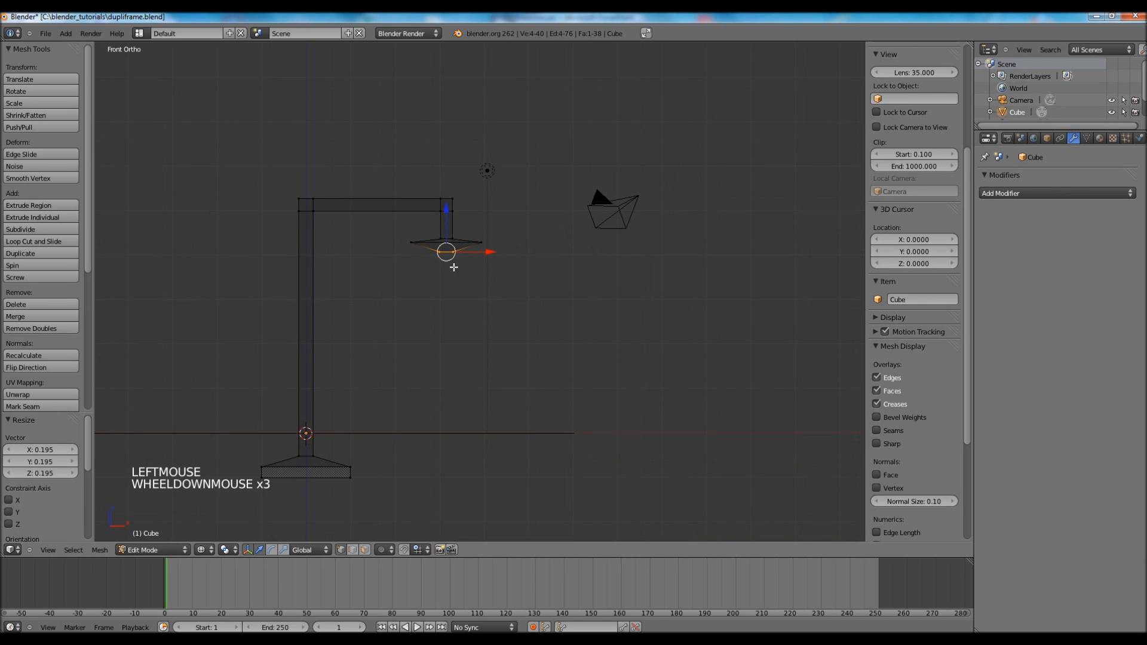
pyautogui.press('Tab')
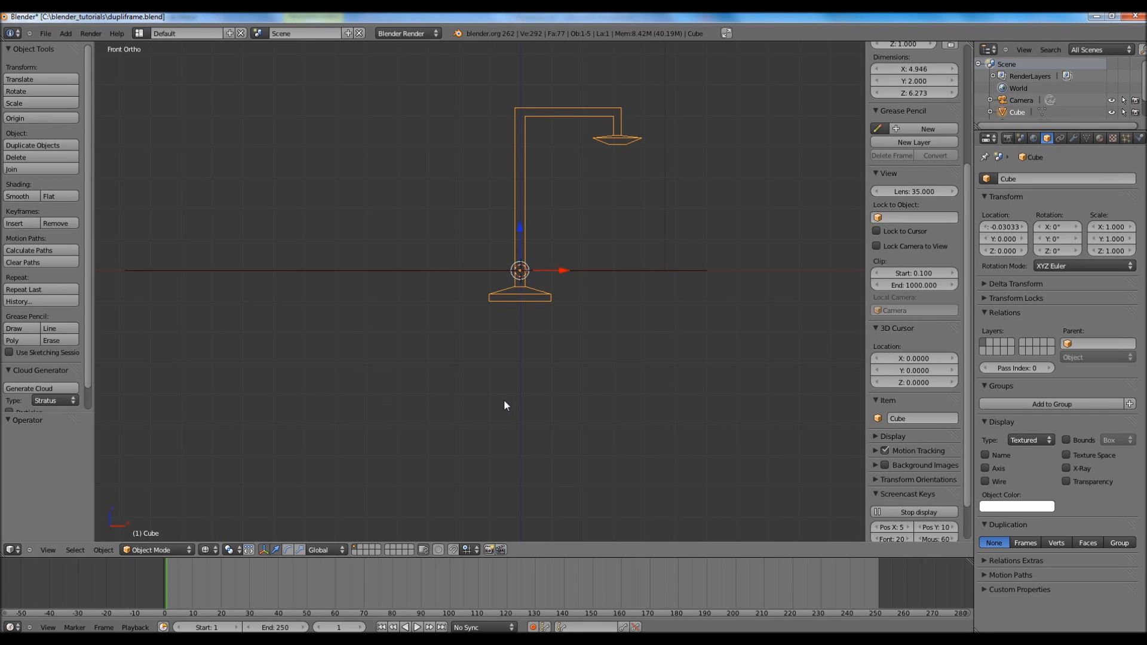
# Move the lamp post about -5.71 along X so it stands beside the path
pyautogui.press('KP_7')
pyautogui.scroll(-2, 504, 399)
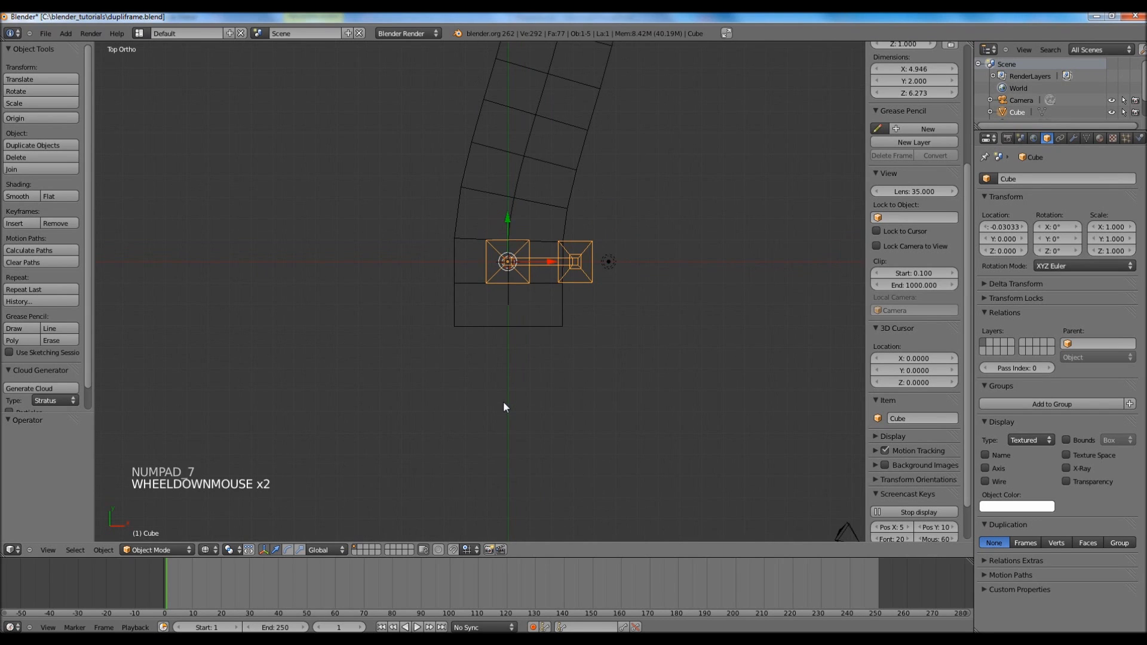
pyautogui.press('g')
pyautogui.press('x')
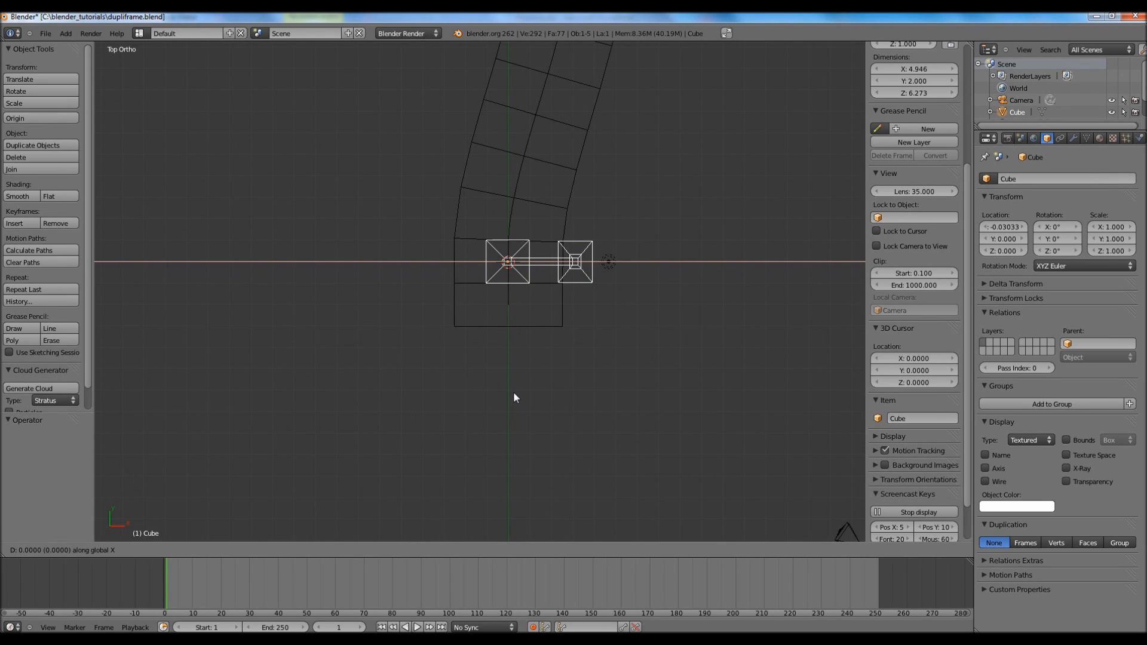
pyautogui.click(391, 390)
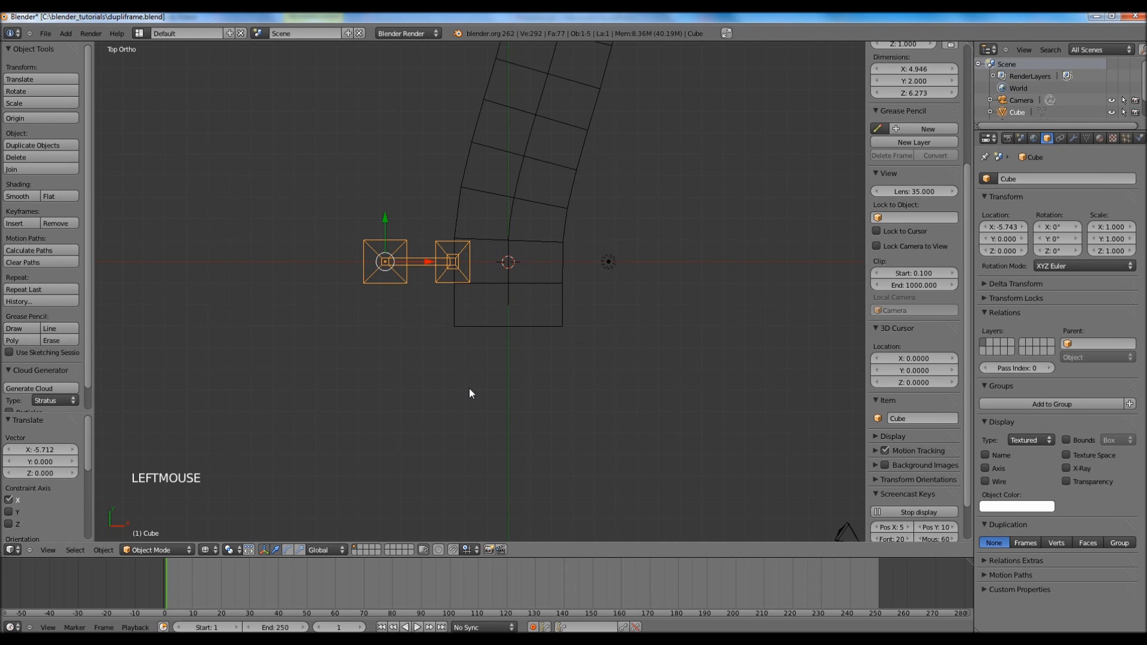
# Raise the lamp post 1 unit along Z so its base sits on the path's level
pyautogui.press('KP_1')
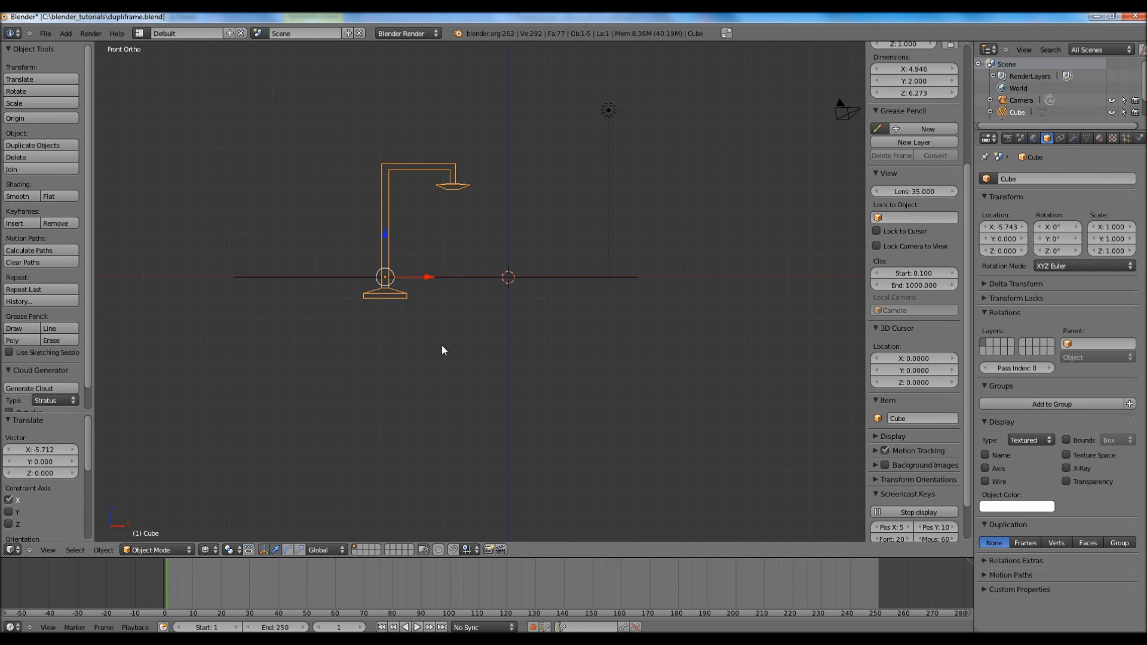
pyautogui.press('g')
pyautogui.press('z')
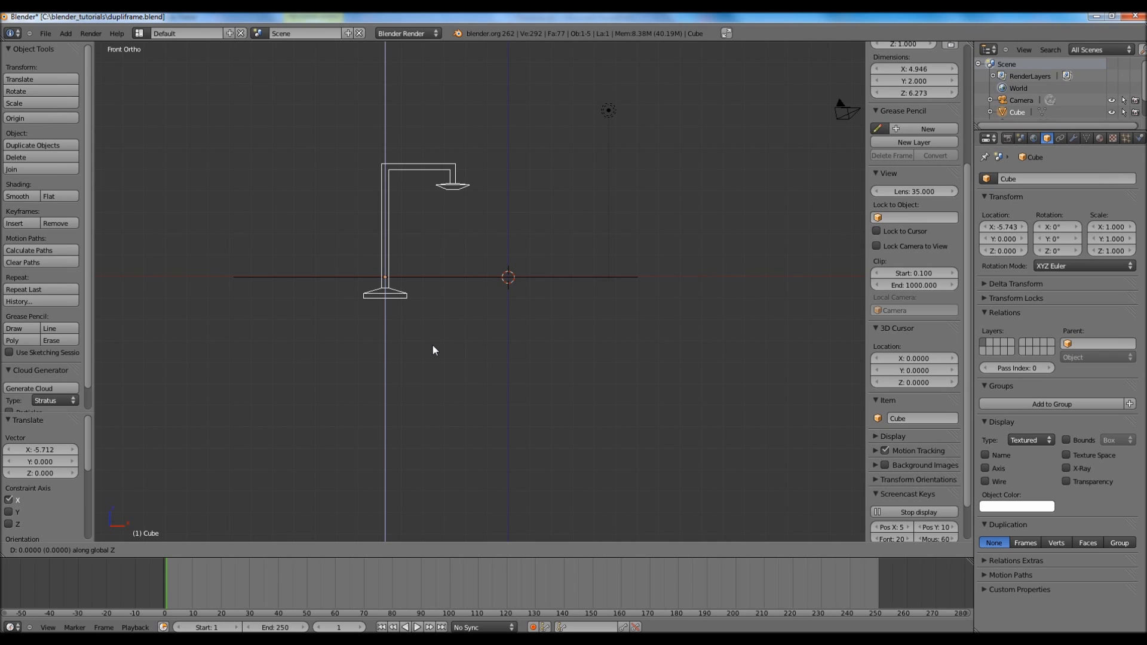
pyautogui.press('1')
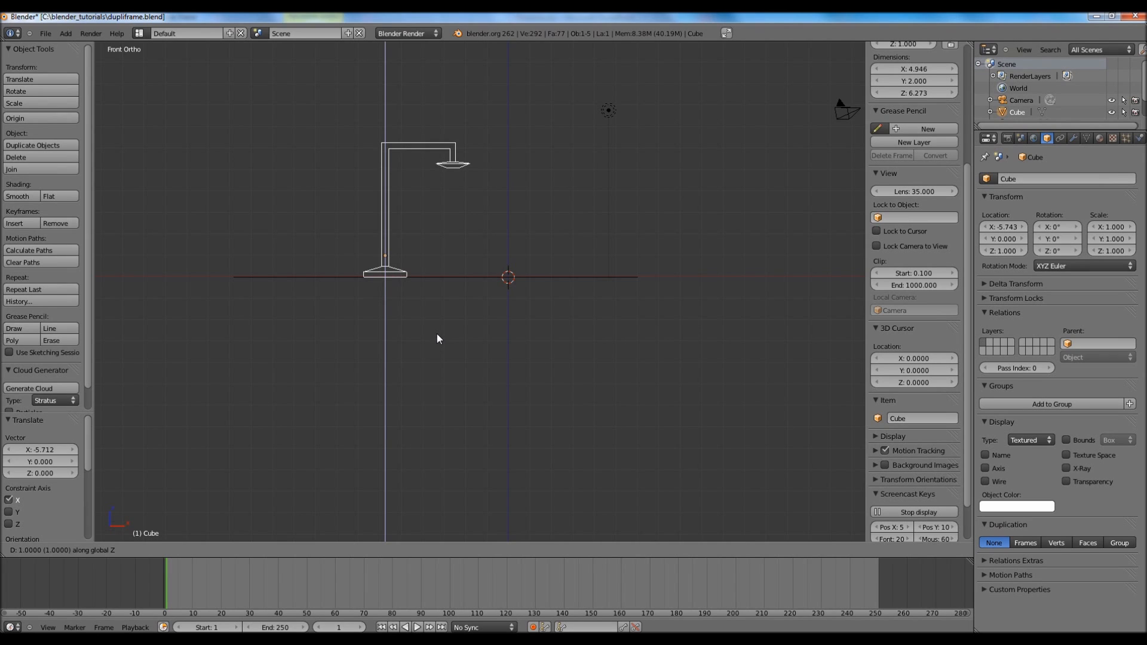
pyautogui.keyDown('ctrl'); pyautogui.click(436, 333); pyautogui.keyUp('ctrl')
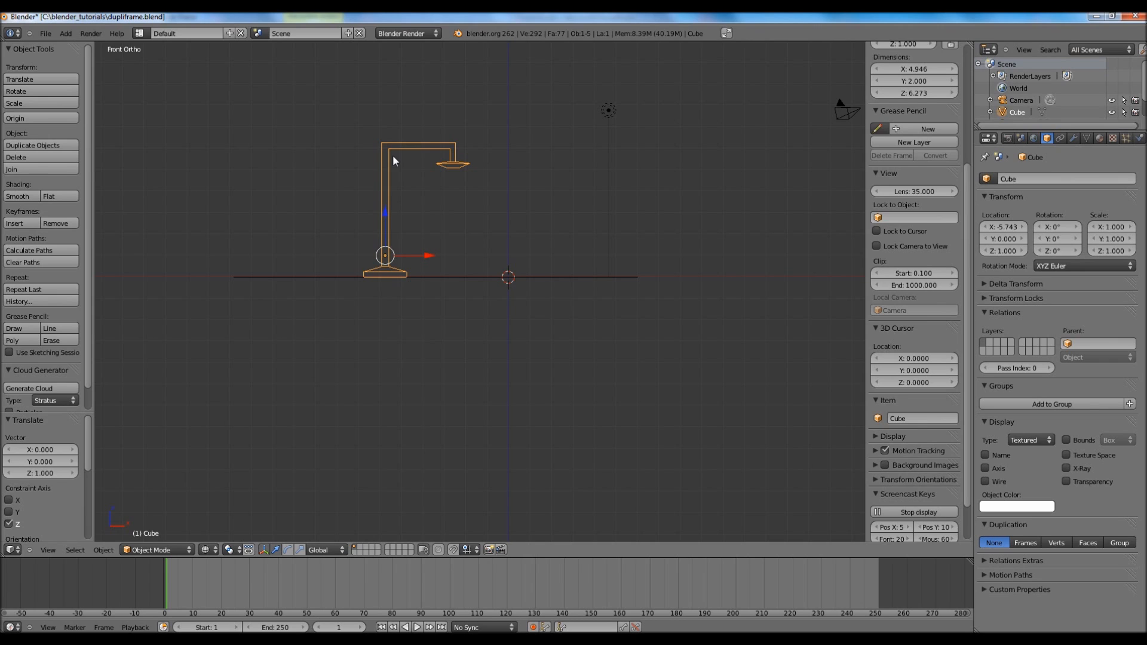
# Add a loop cut around the lamp post's vertical shaft in Edit Mode and slide it upward by about 0.24
pyautogui.press('Tab')
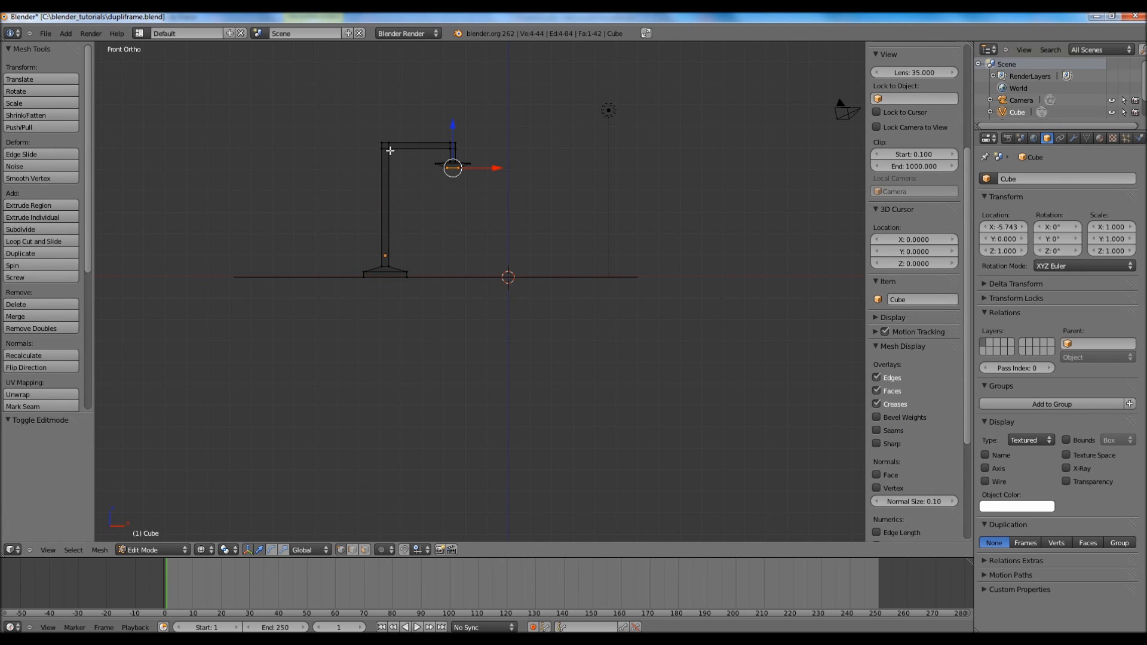
pyautogui.rightClick(389, 149)
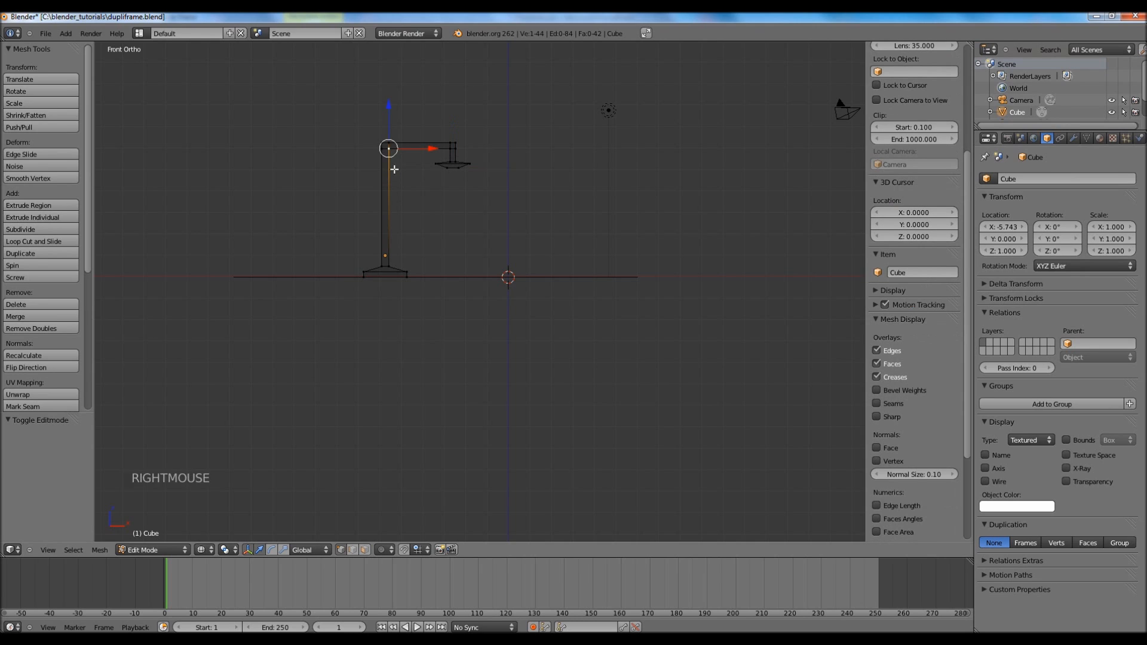
pyautogui.press('a')
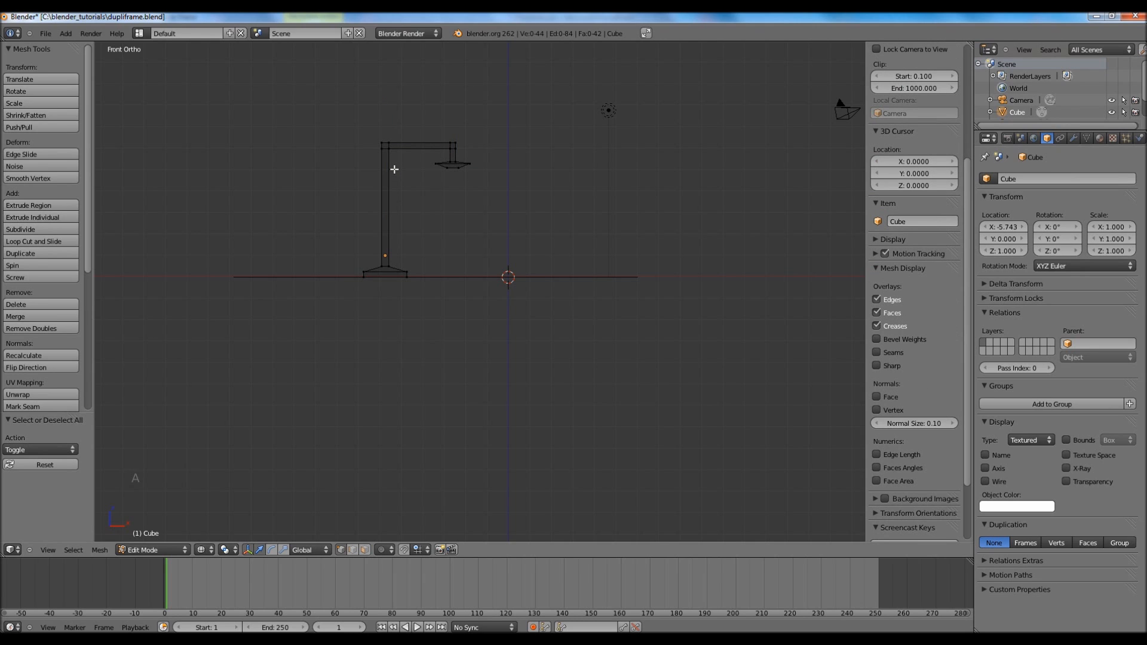
pyautogui.hotkey('ctrl', 'r')
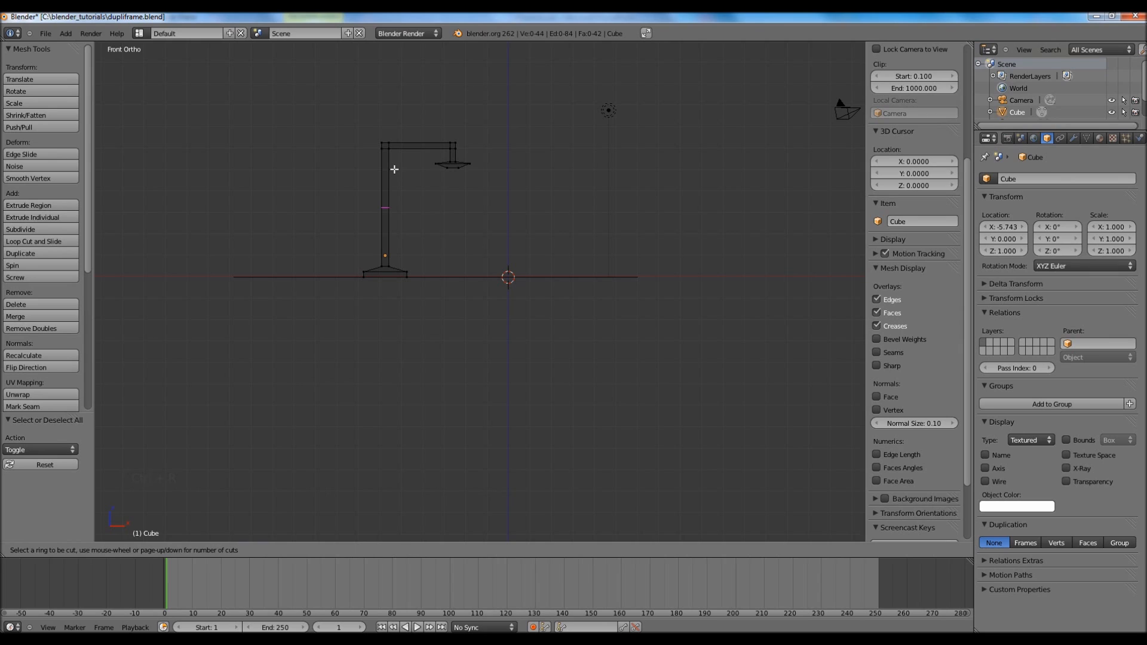
pyautogui.click(394, 169)
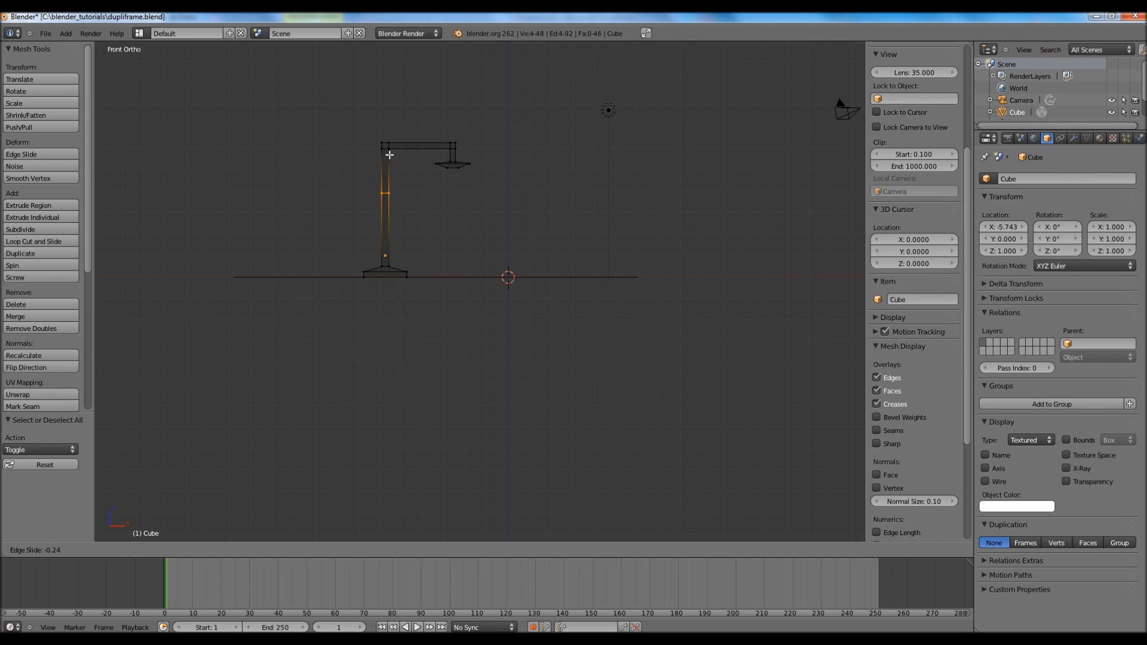
pyautogui.click(390, 155)
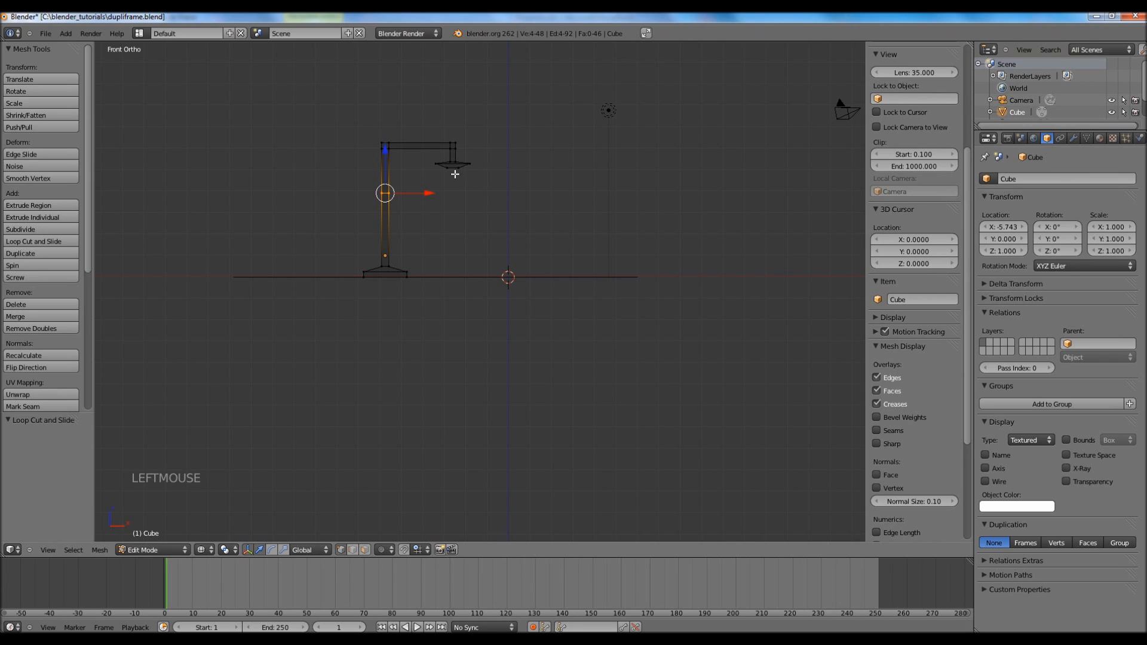
# Move the upper part of the lamp post, including its arm and head, upward along Z to lengthen the shaft, and return to Object Mode
pyautogui.press('a')
pyautogui.press('b')
pyautogui.moveTo(345, 118); pyautogui.dragTo(505, 178)
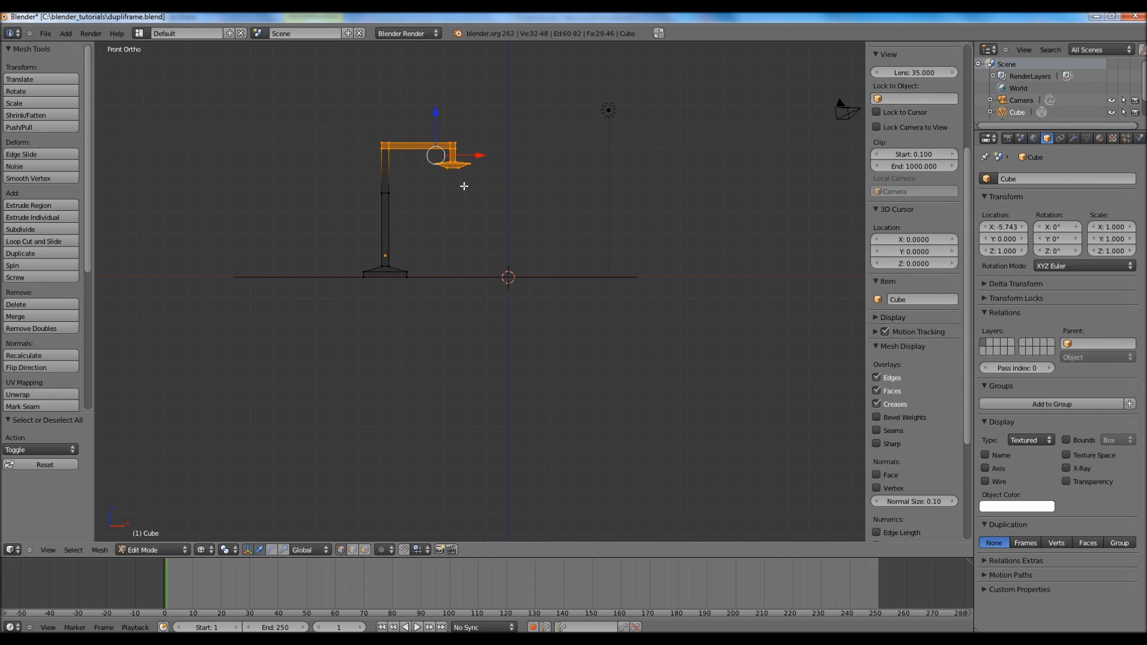
pyautogui.press('g')
pyautogui.press('z')
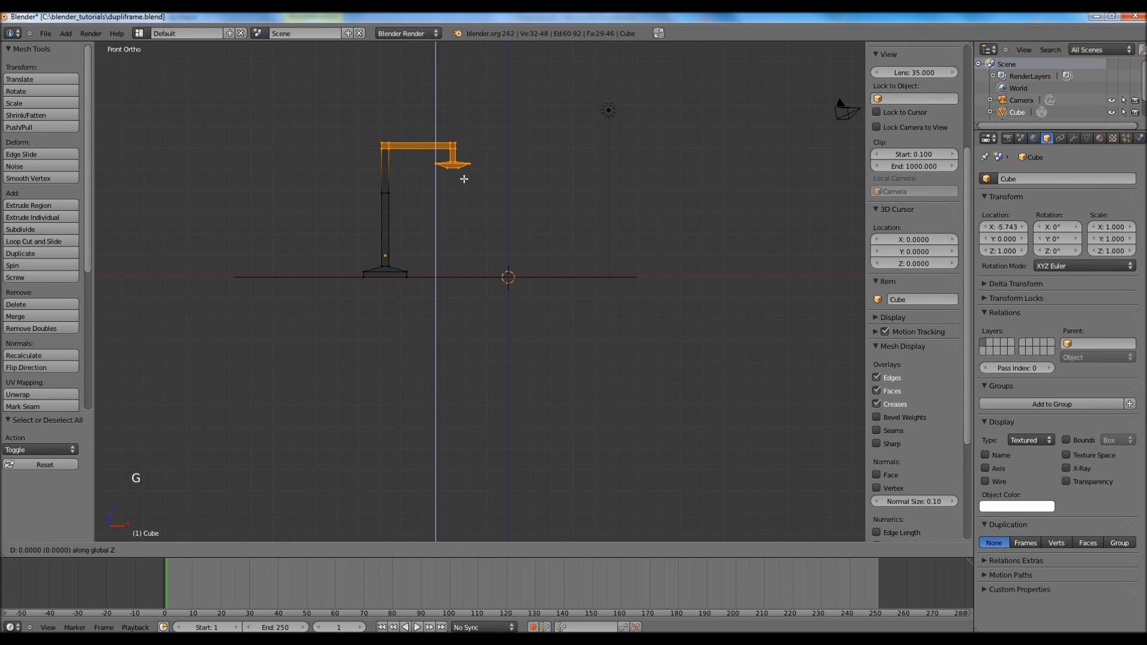
pyautogui.click(463, 146)
pyautogui.press('Tab')
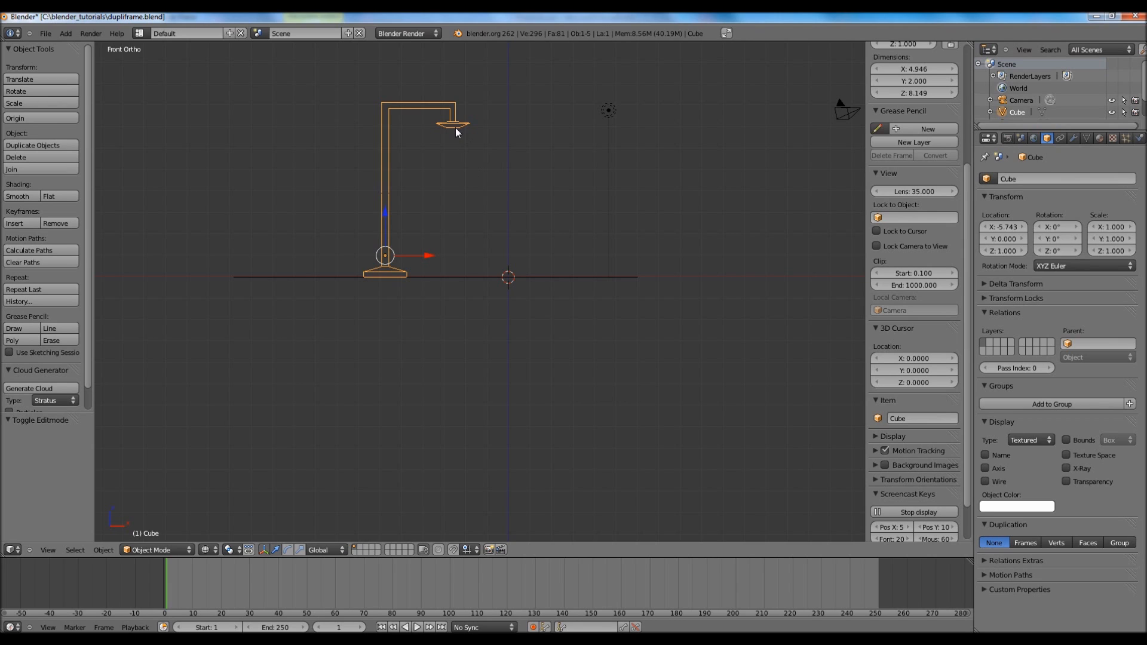
# Move the scene's light about -7.28 along X and -0.784 along Z so it sits at the lamp head
pyautogui.rightClick(606, 114)
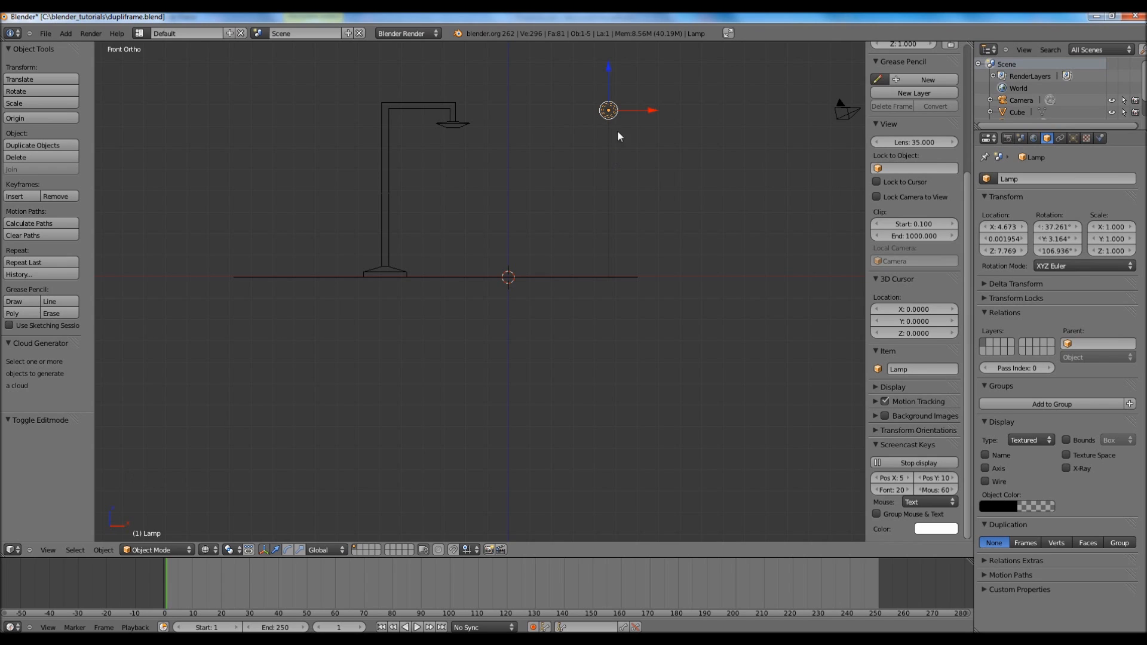
pyautogui.press('g')
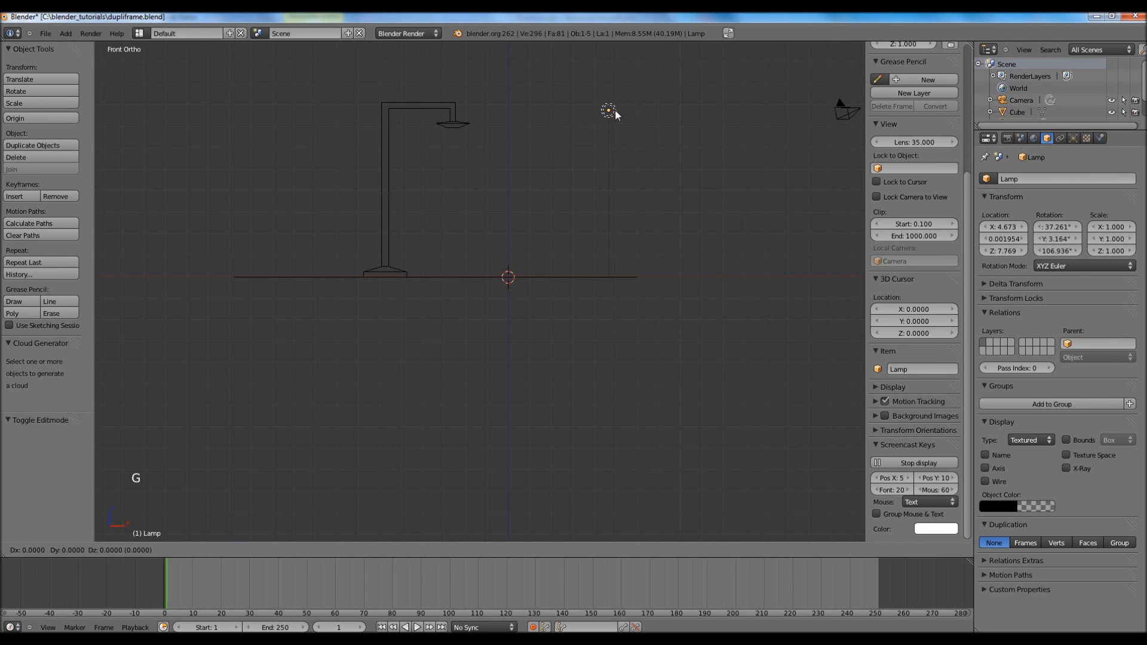
pyautogui.click(458, 127)
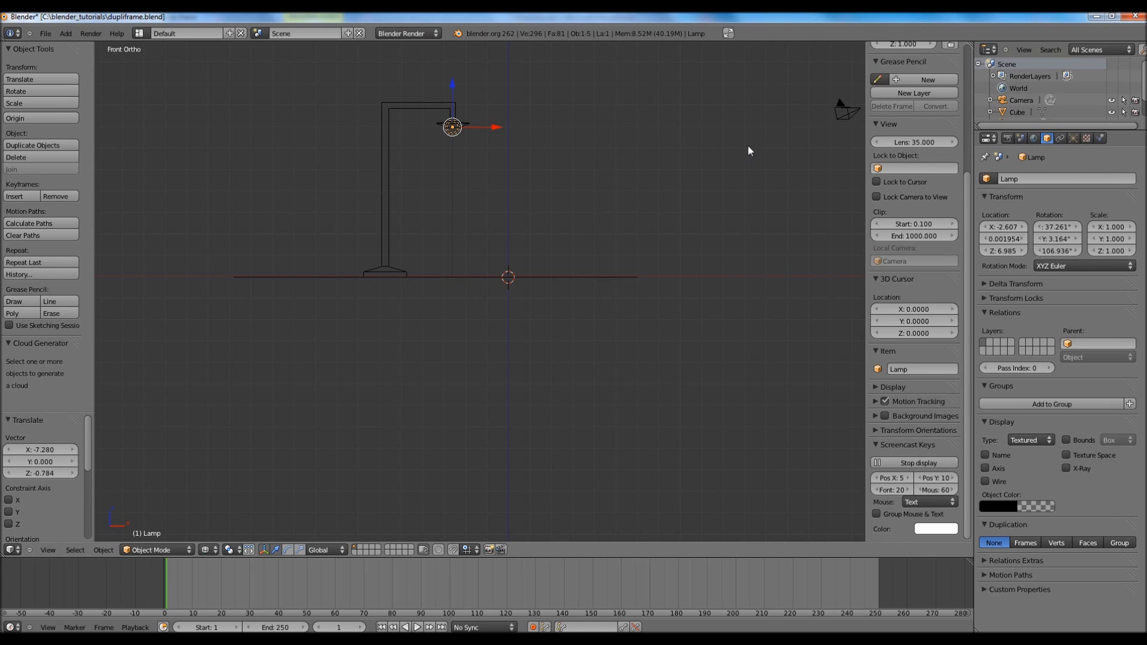
# Set the world's horizon color to black
pyautogui.click(1030, 139)
pyautogui.click(998, 334)
pyautogui.moveTo(1082, 234); pyautogui.dragTo(1094, 365)
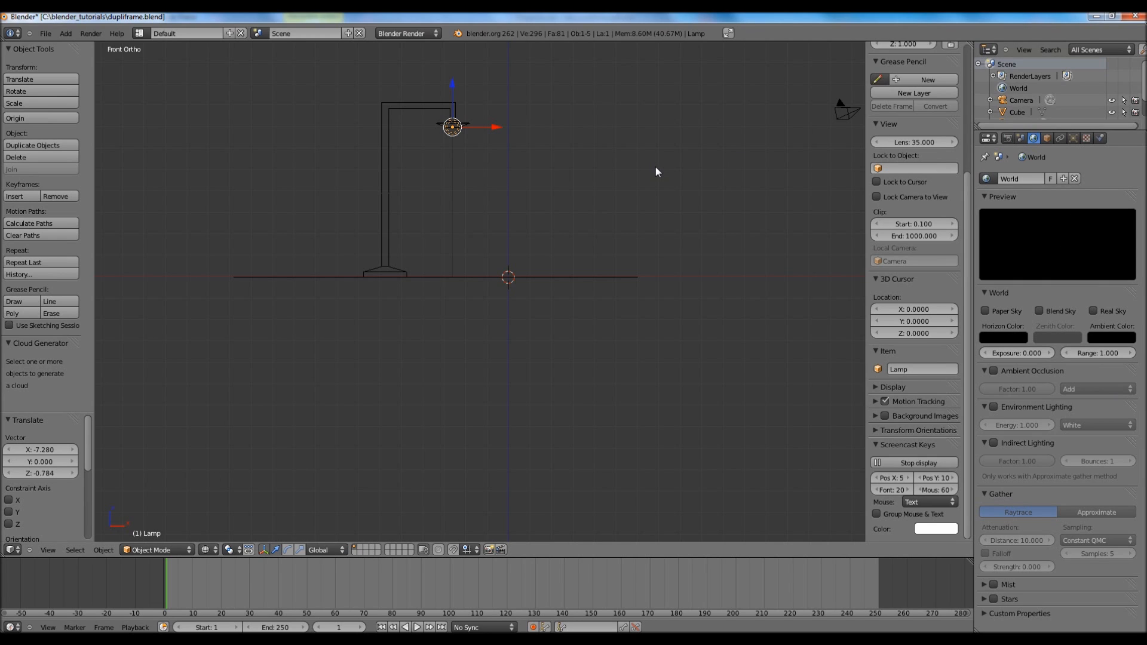
# Render the scene from the camera view to check the lighting, and close the render
pyautogui.press('KP_0')
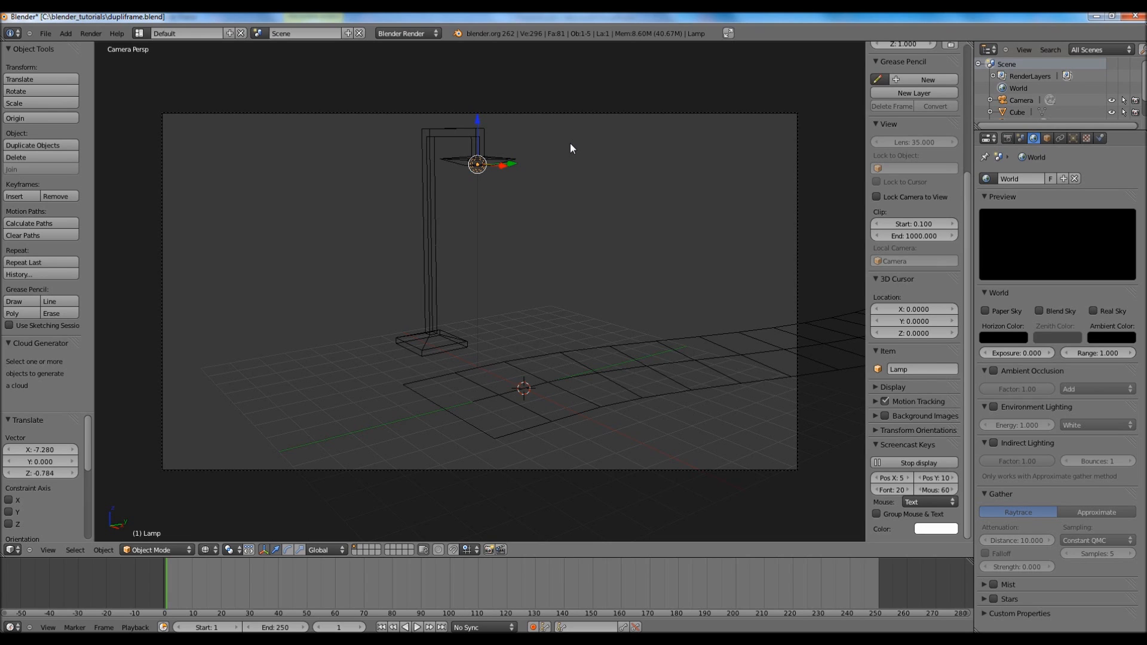
pyautogui.click(91, 34)
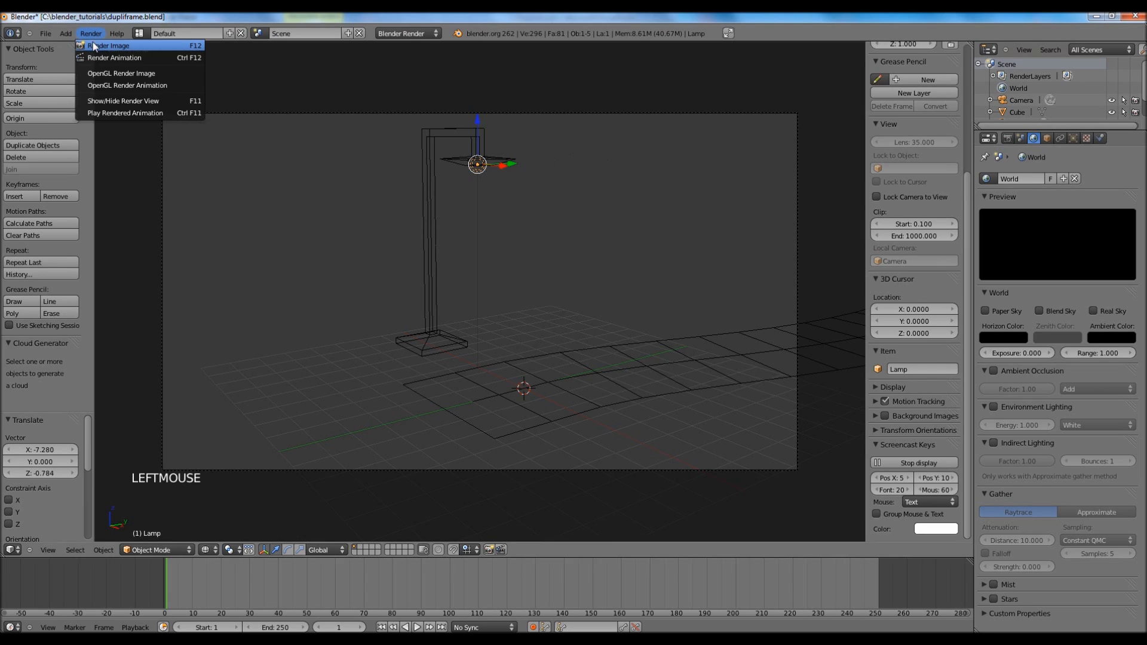
pyautogui.click(92, 42)
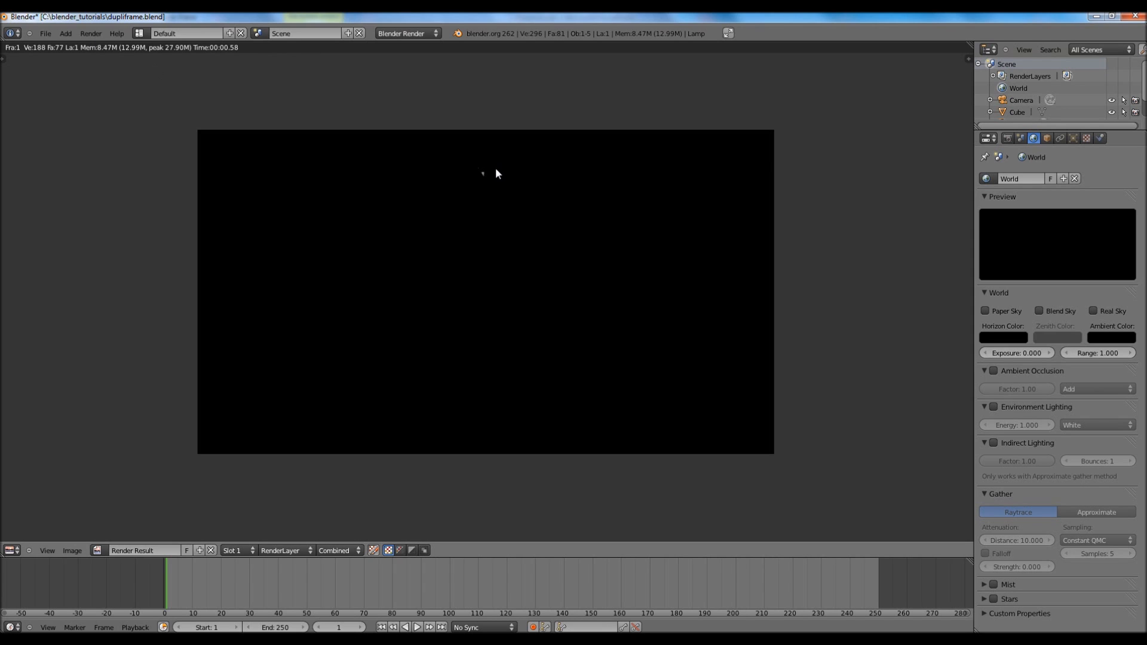
pyautogui.press('Escape')
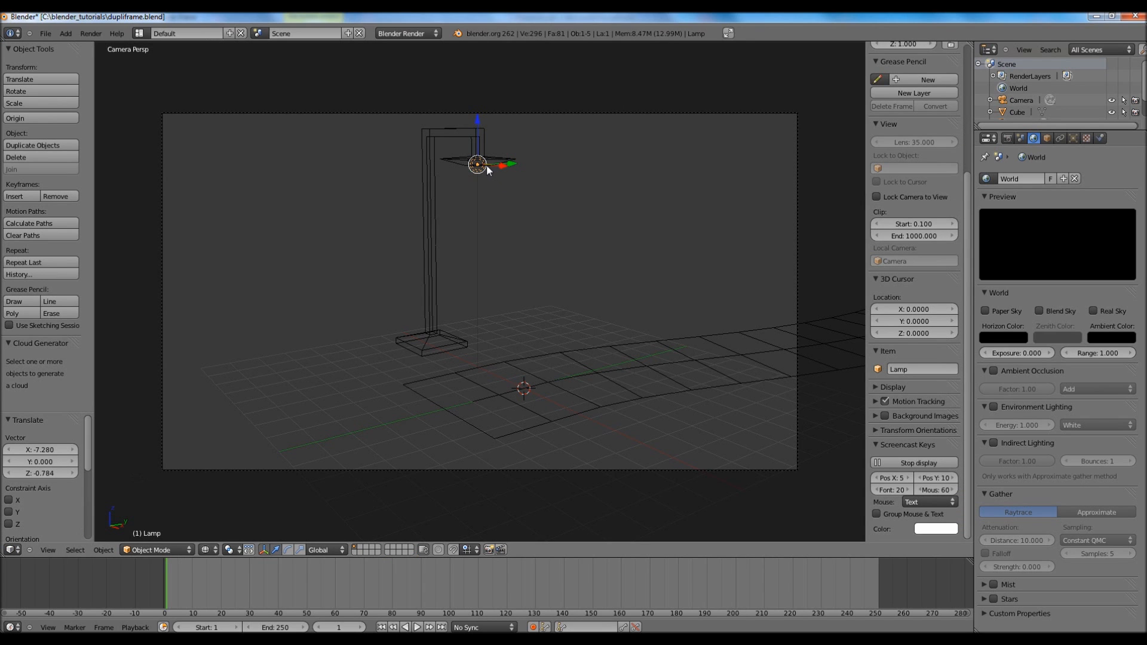
# Lower the light about 0.175 along Z so it hangs below the lamp head, and check it in a test render
pyautogui.press('g')
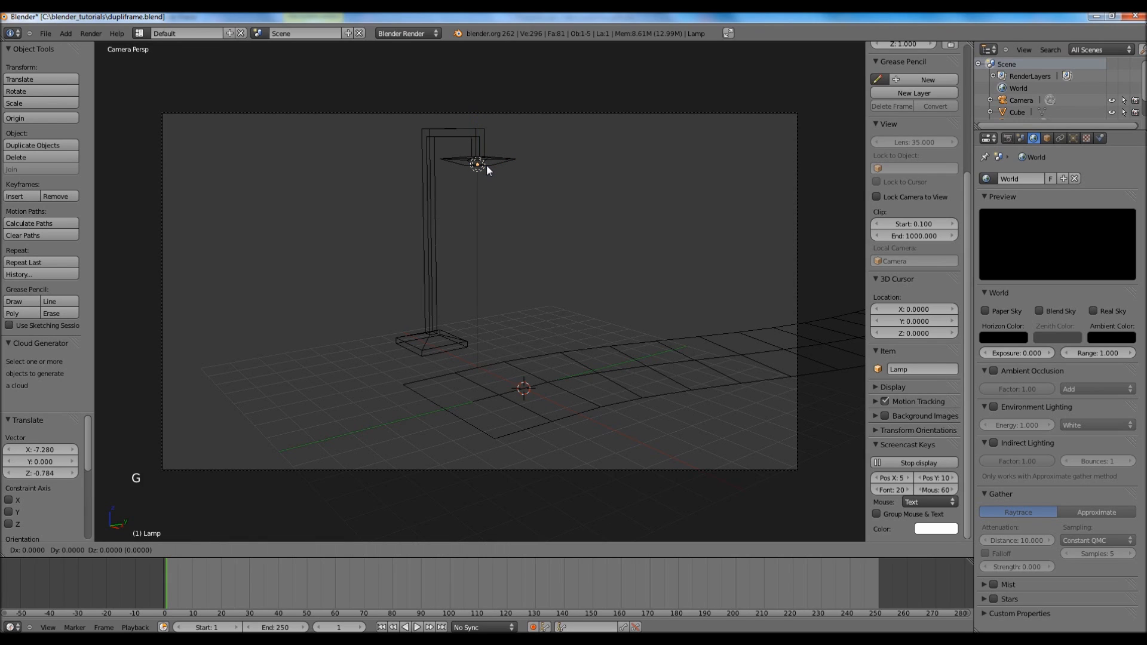
pyautogui.press('z')
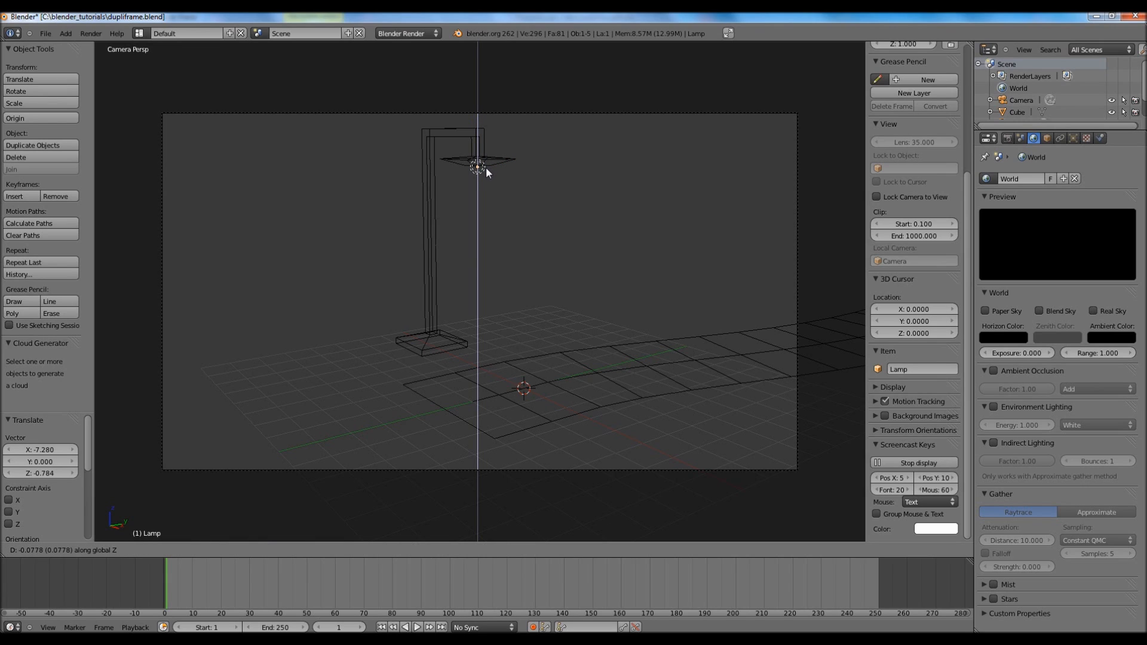
pyautogui.click(485, 171)
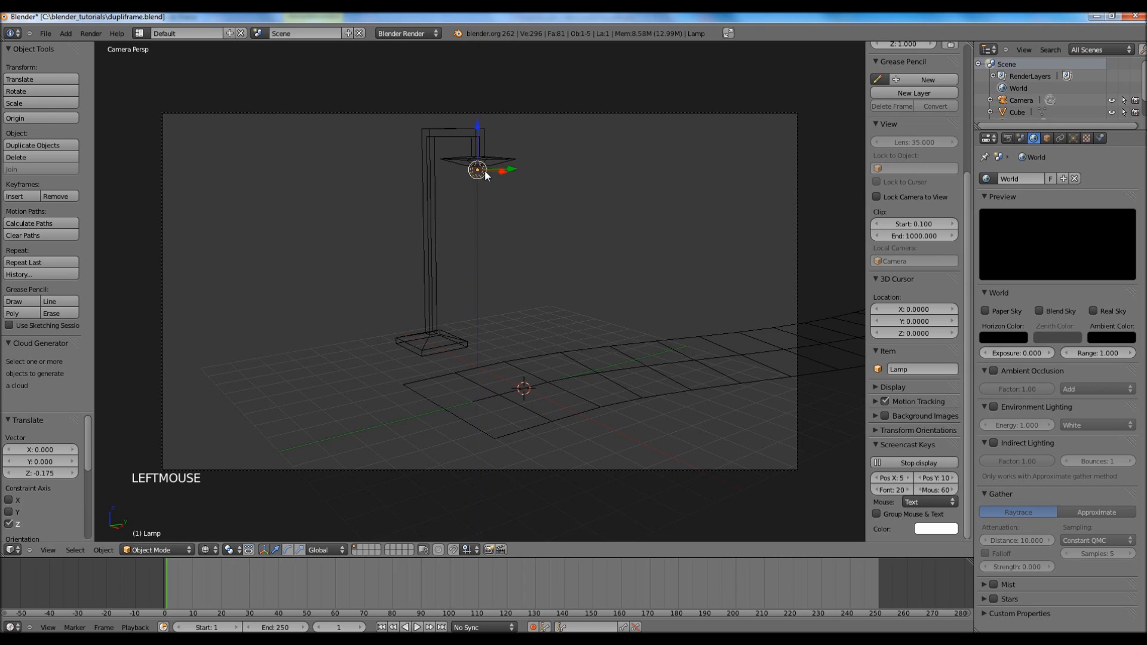
pyautogui.click(93, 34)
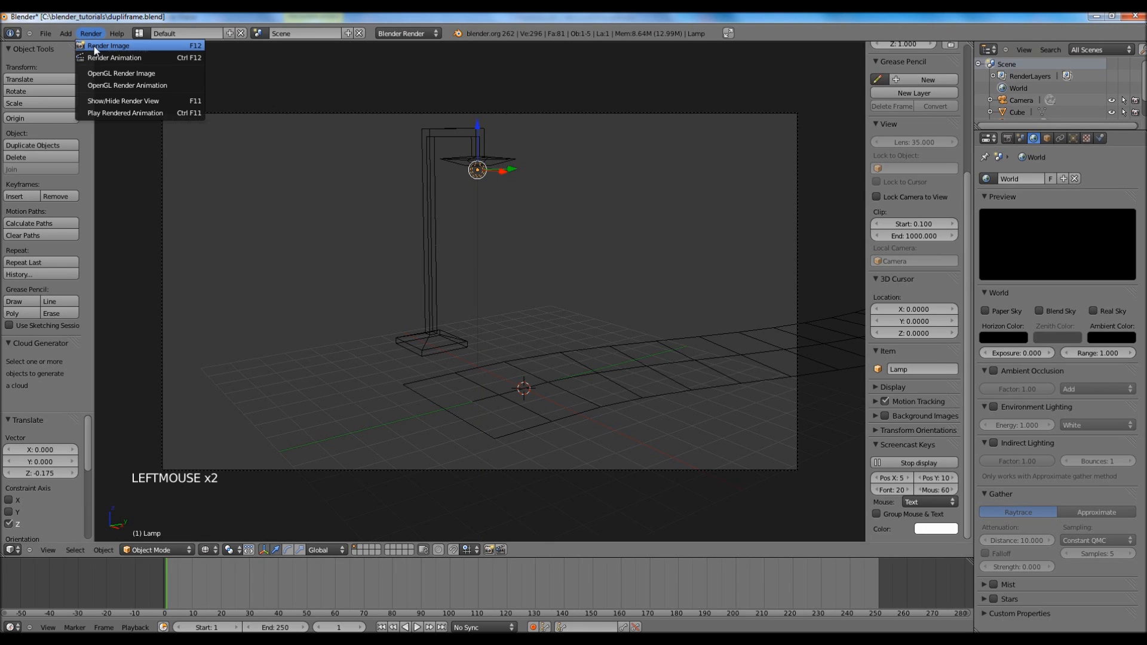
pyautogui.click(94, 45)
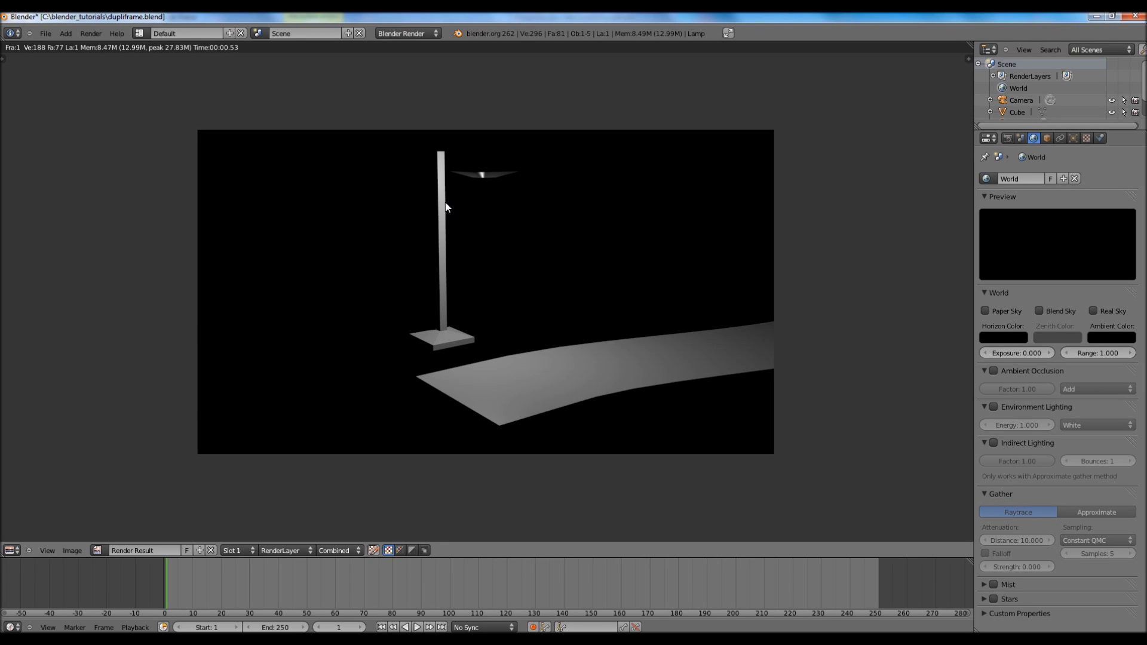
pyautogui.press('Escape')
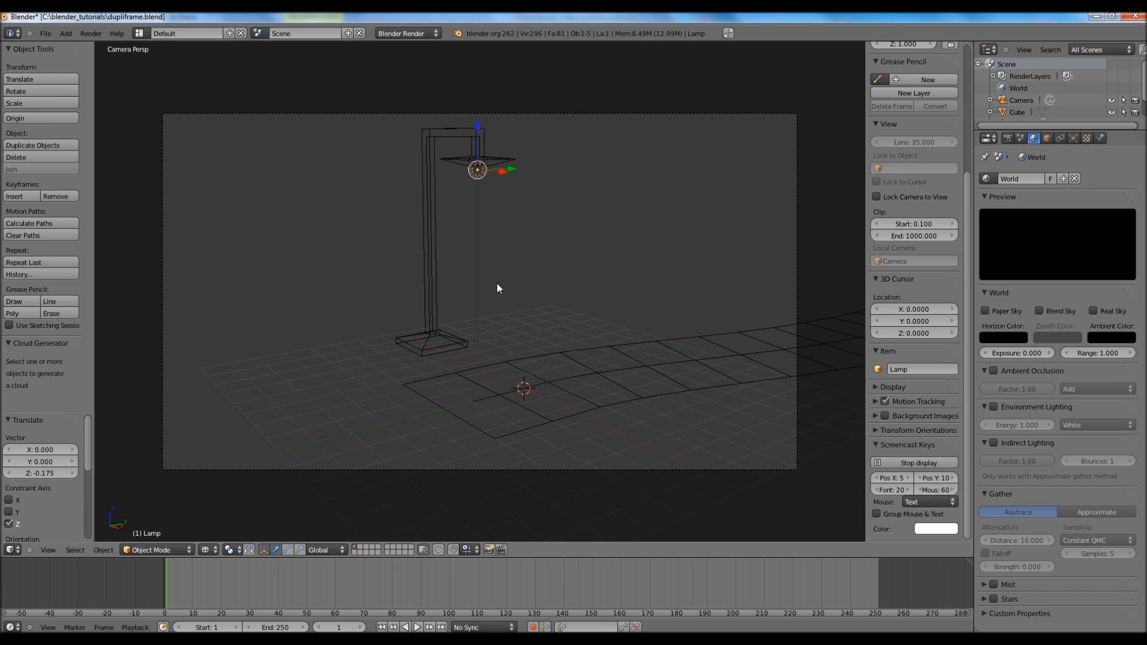
# Add a plane at the origin as the ground and scale it by 100
pyautogui.hotkey('shift', 'a')
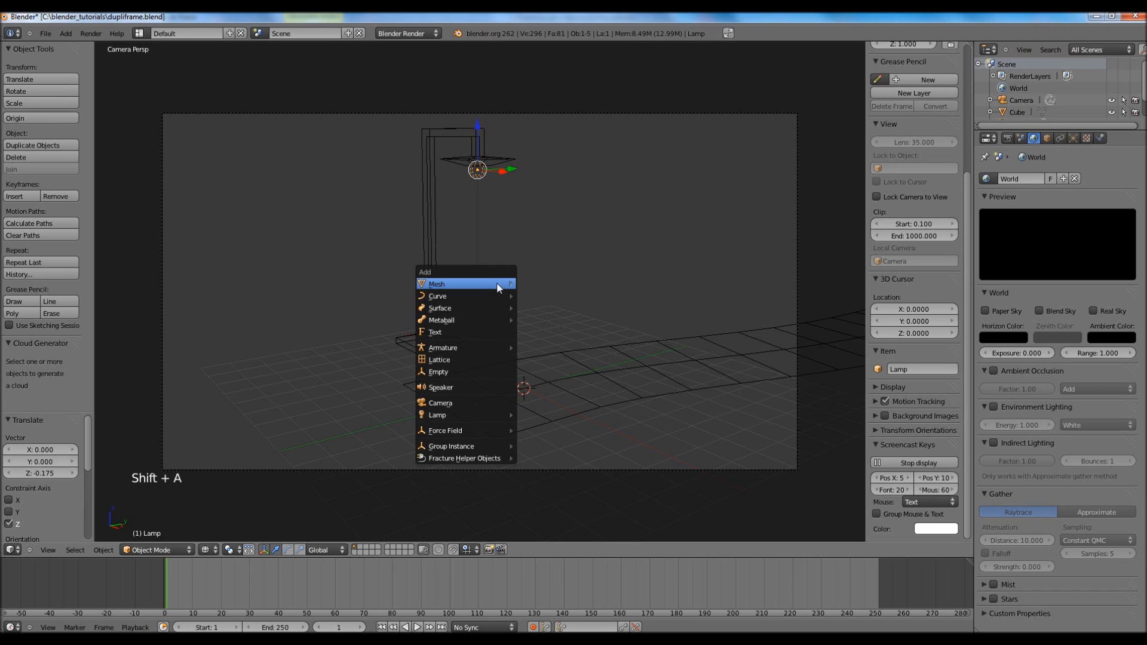
pyautogui.moveTo(497, 284)
pyautogui.click(536, 284)
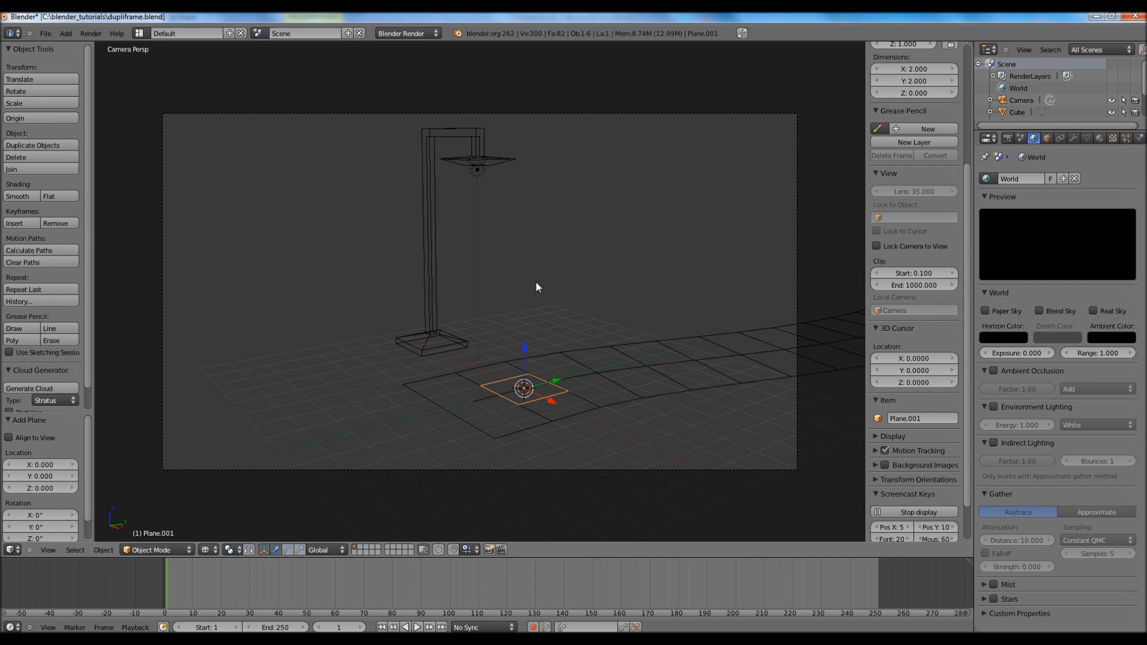
pyautogui.press('s')
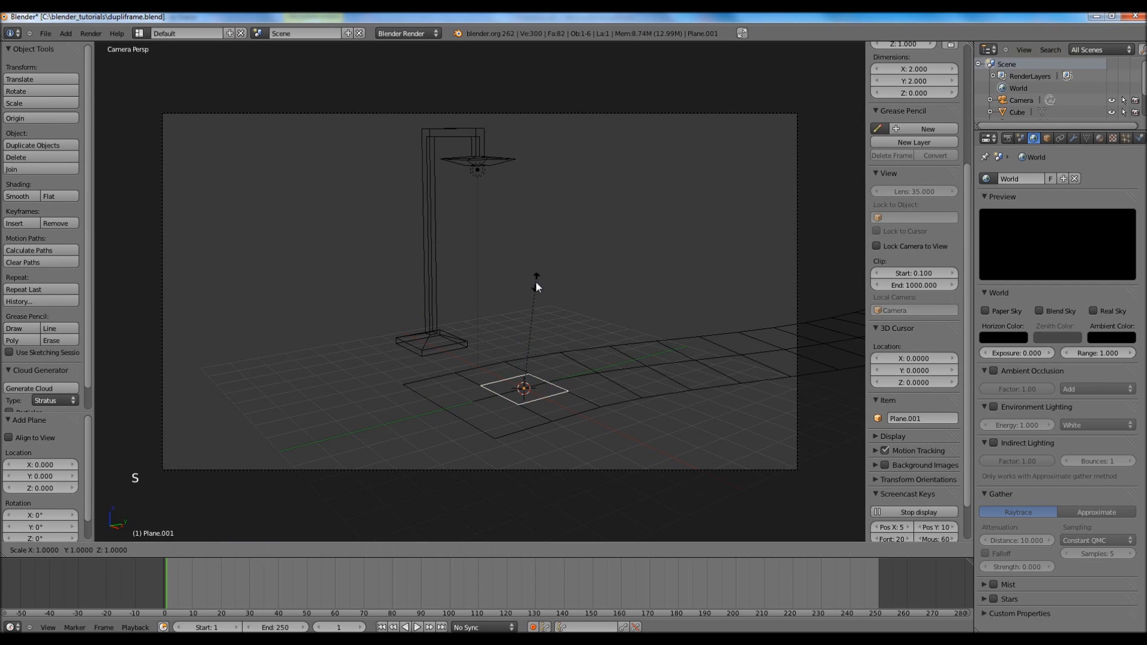
pyautogui.write('100')
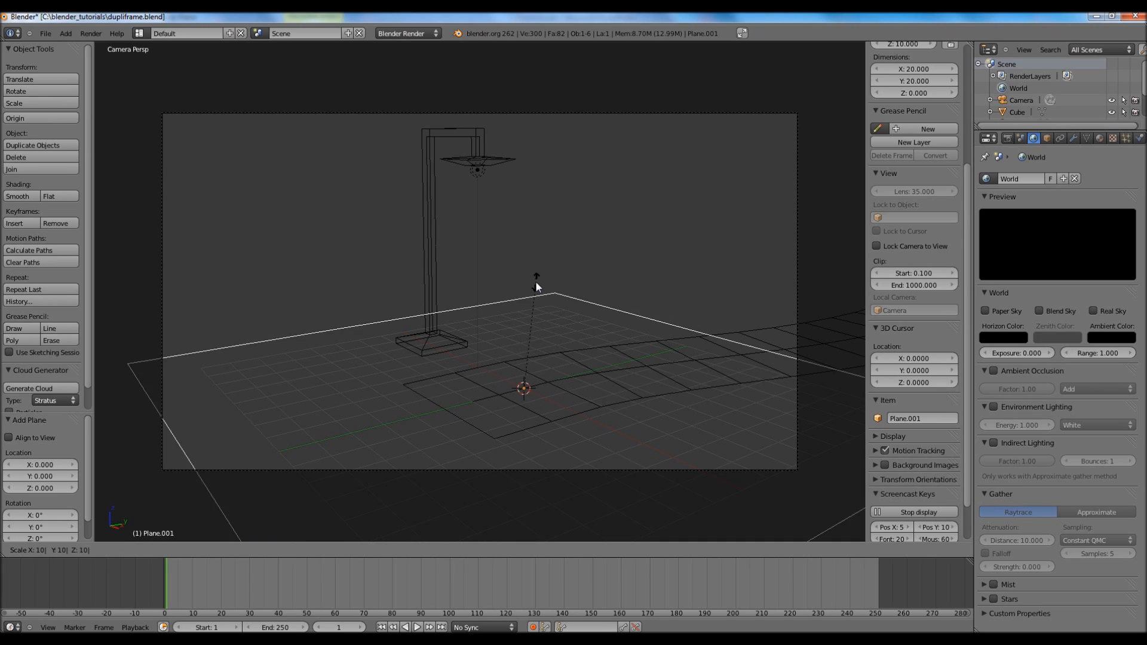
pyautogui.press('Return')
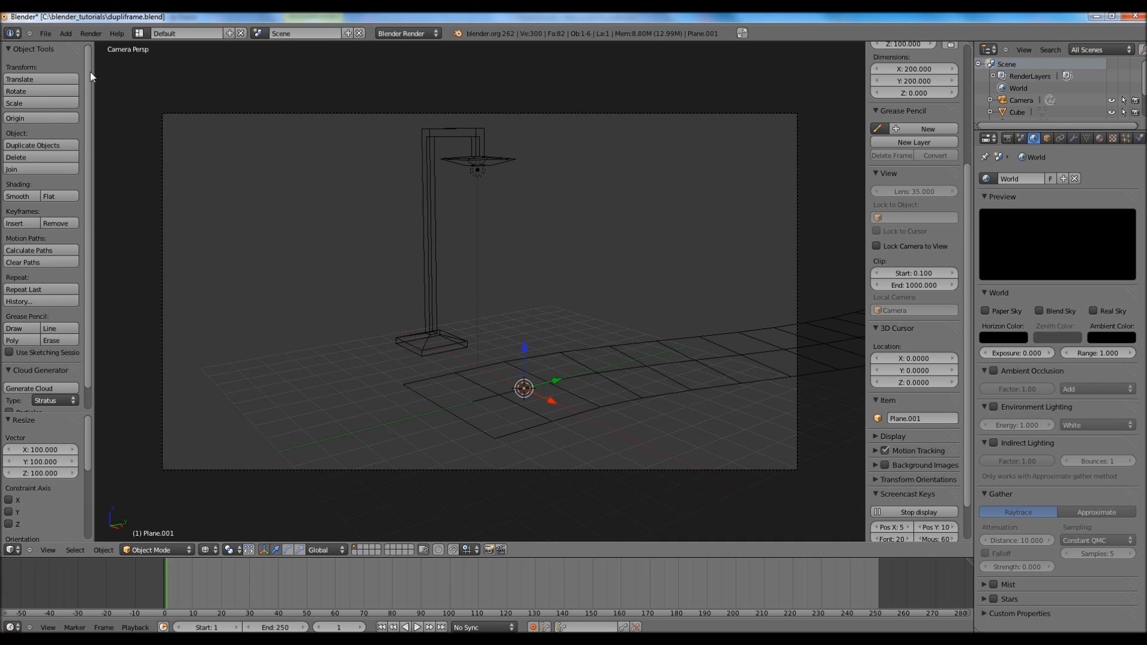
# Render the image to examine the ground plane and the path together, and return to the scene
pyautogui.click(99, 34)
pyautogui.click(100, 42)
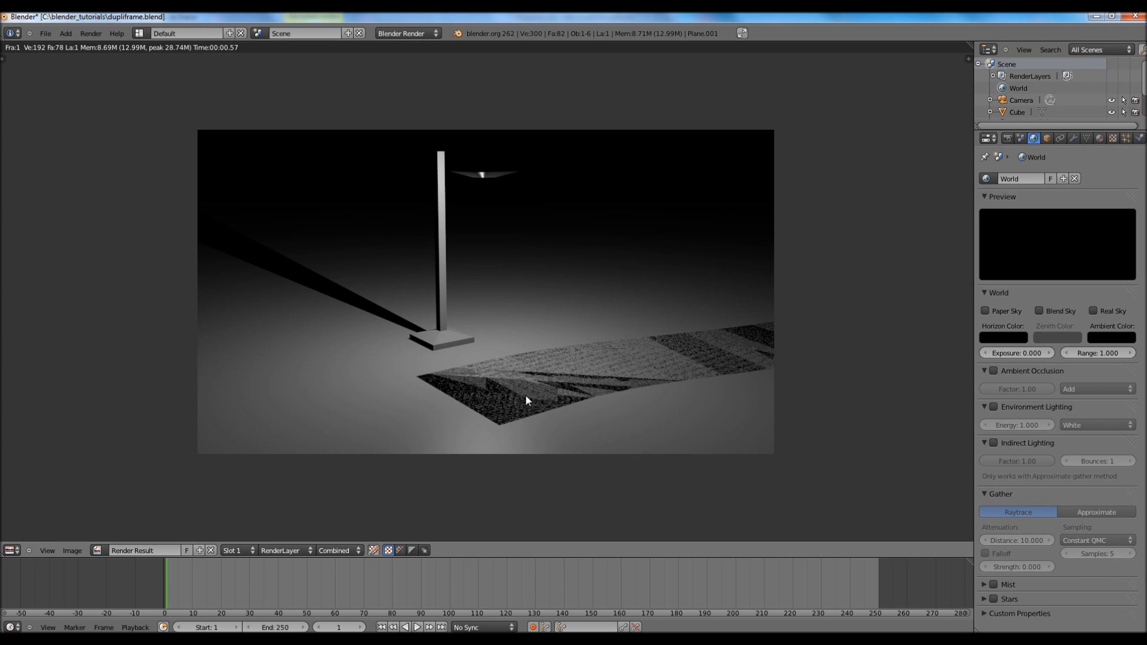
pyautogui.press('Escape')
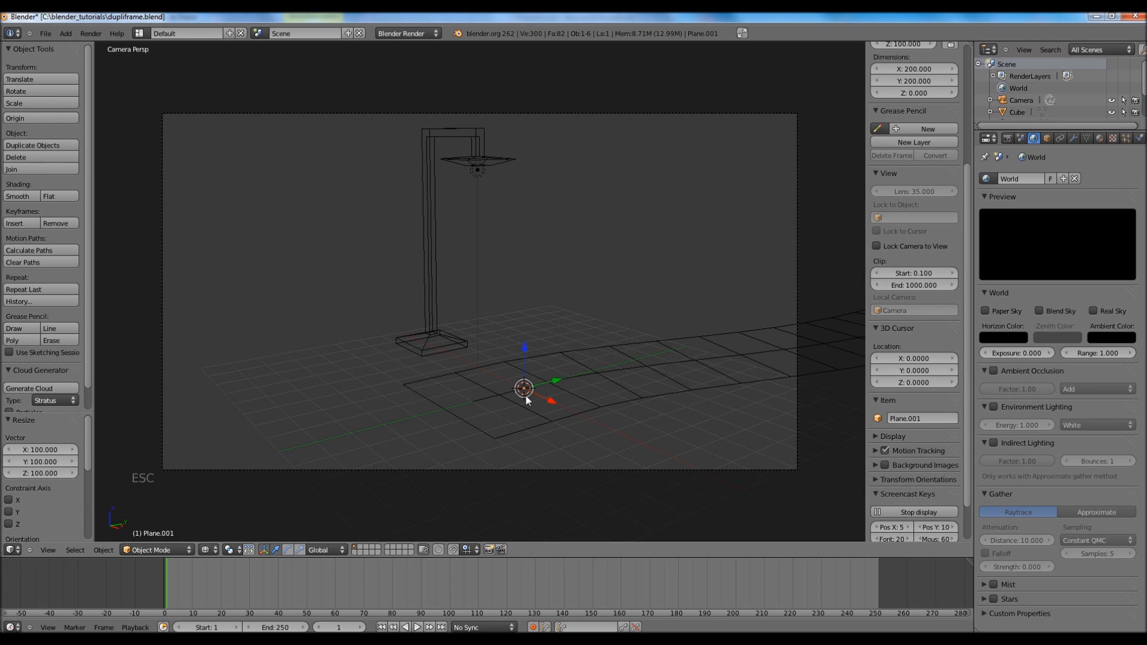
# Select the curved path plane and add a Solidify modifier to it
pyautogui.rightClick(489, 438)
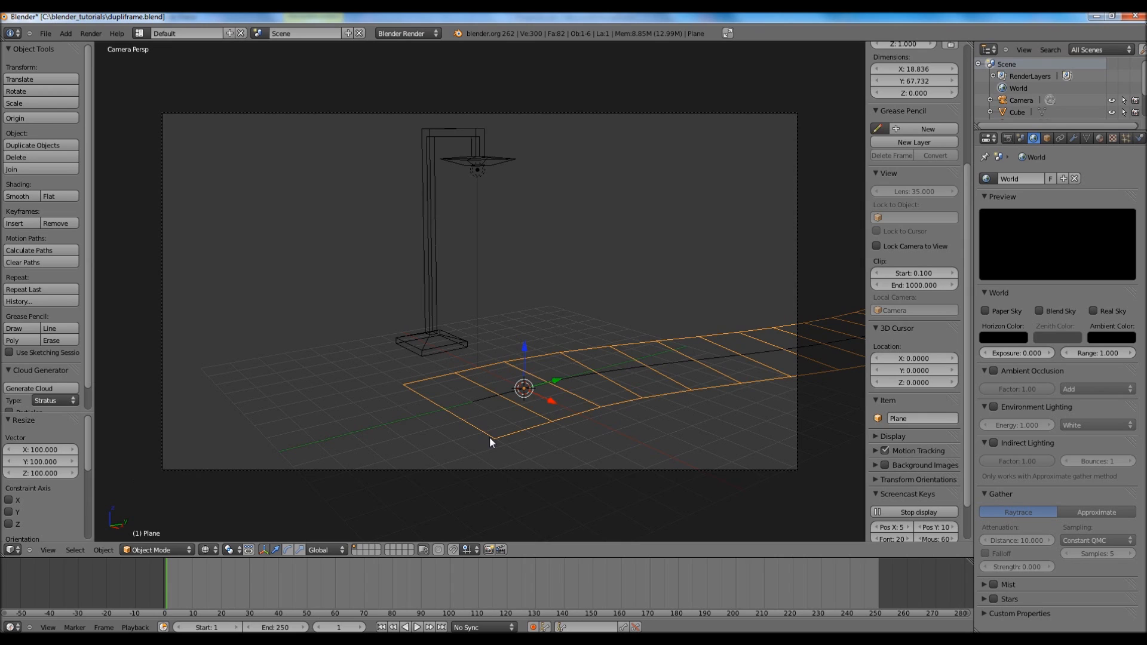
pyautogui.press('KP_1')
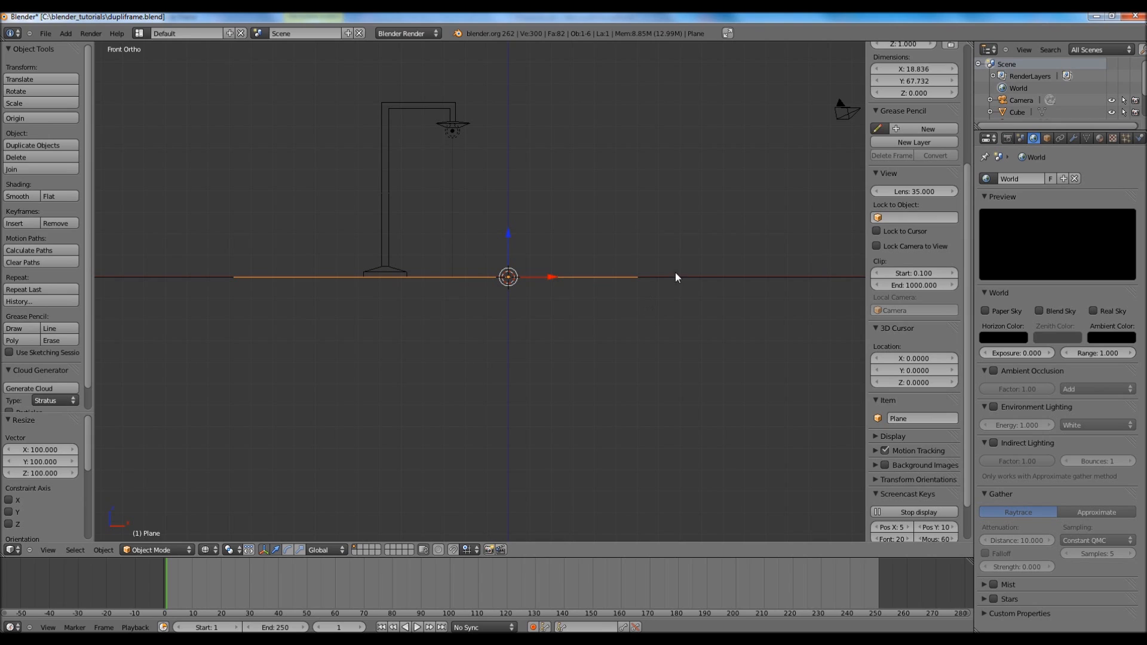
pyautogui.click(1073, 139)
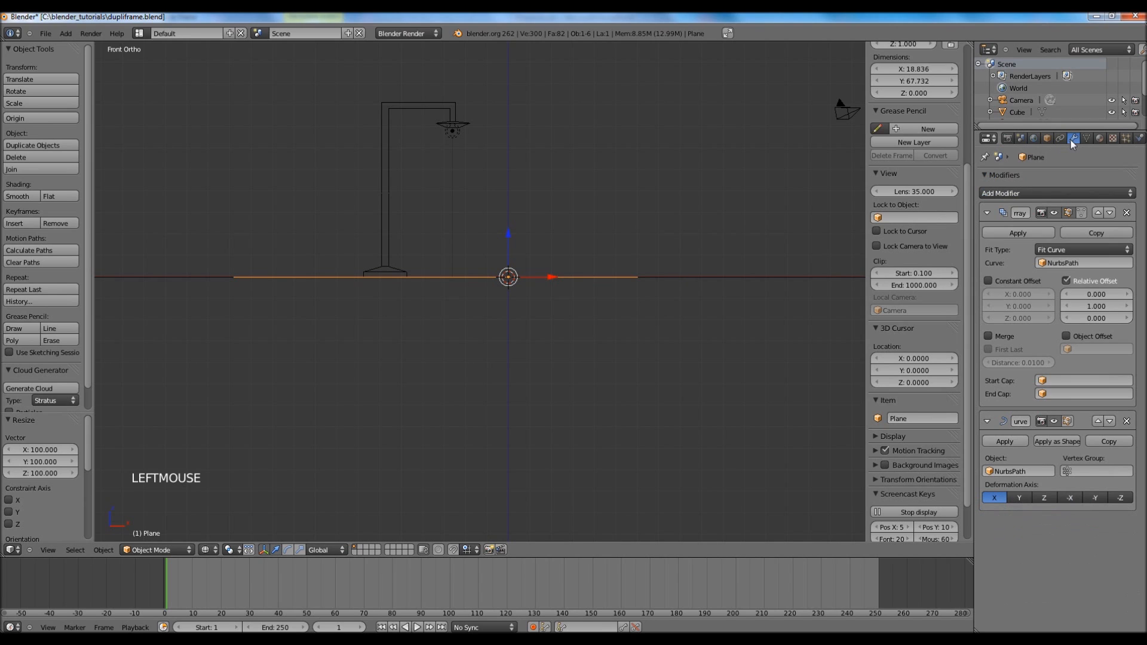
pyautogui.click(1009, 192)
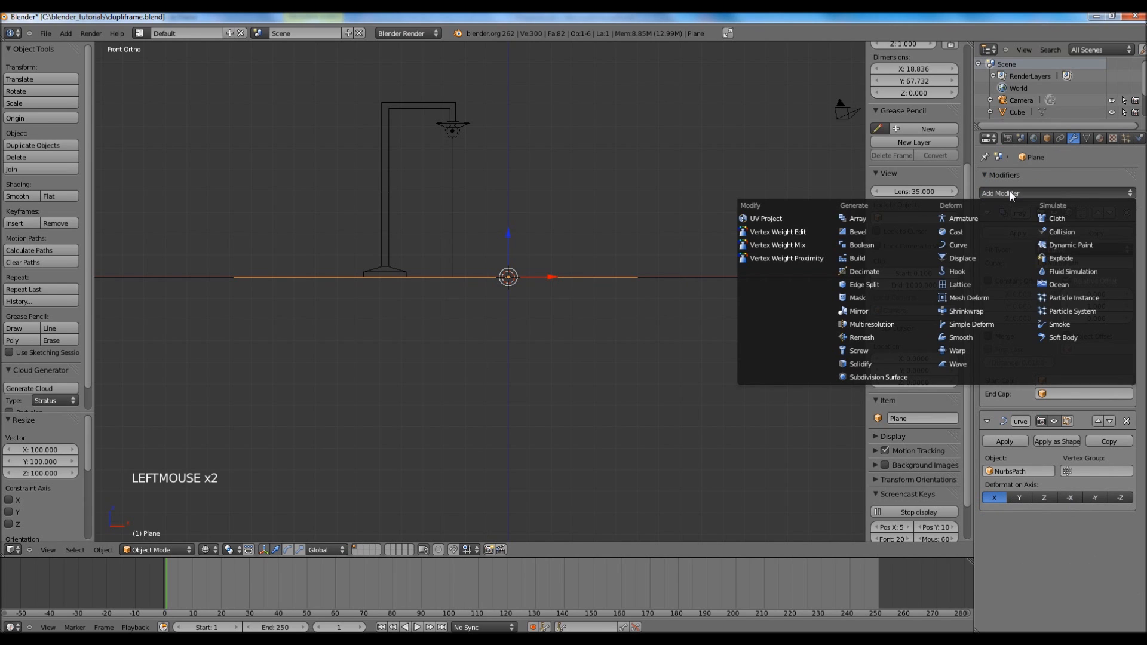
pyautogui.click(870, 363)
pyautogui.scroll(-2, 1104, 565)
pyautogui.scroll(1, 1112, 568)
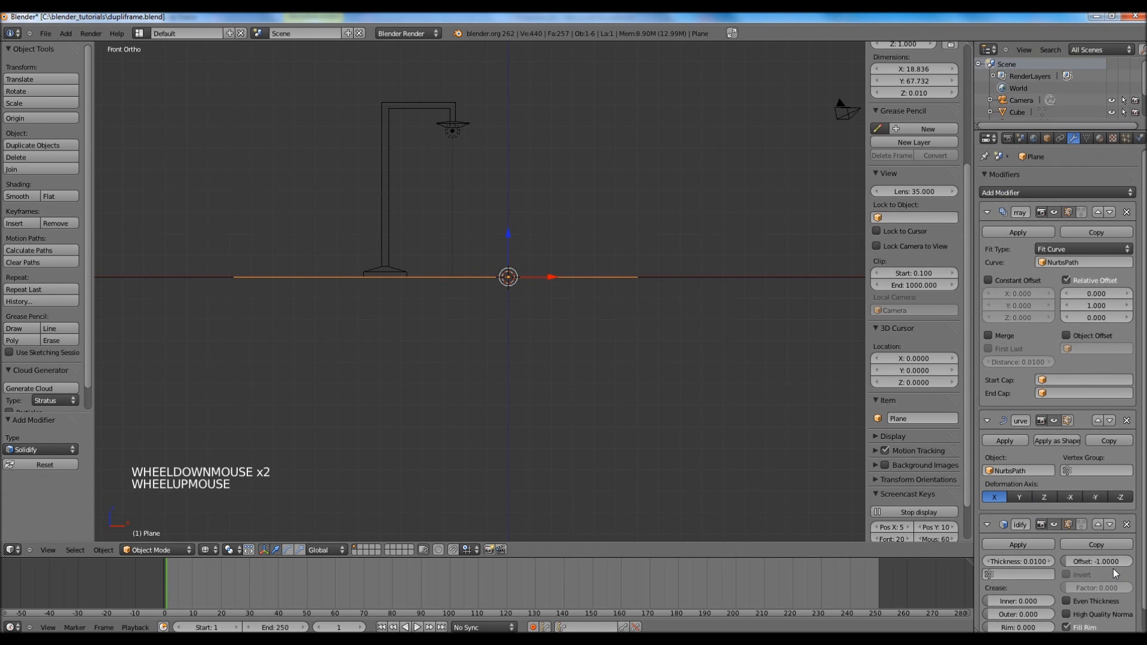
# Set the path's Solidify thickness to 0.015
pyautogui.scroll(-3, 1112, 568)
pyautogui.moveTo(1037, 538); pyautogui.dragTo(1034, 536)
pyautogui.click(1035, 536)
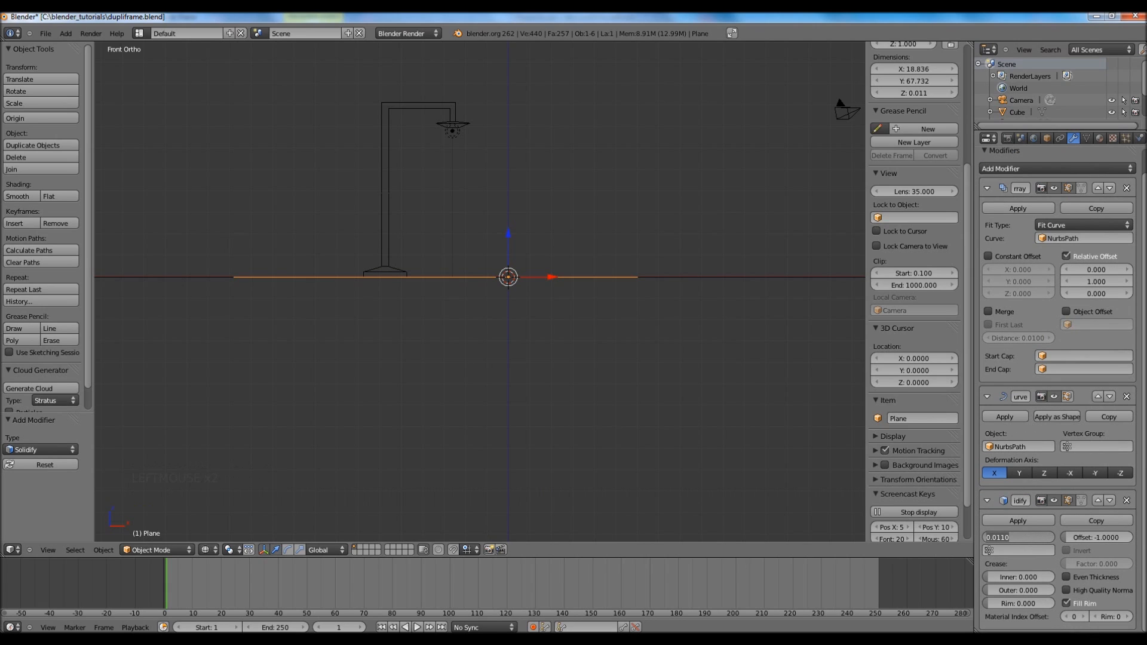
pyautogui.write('.01')
pyautogui.press('Return')
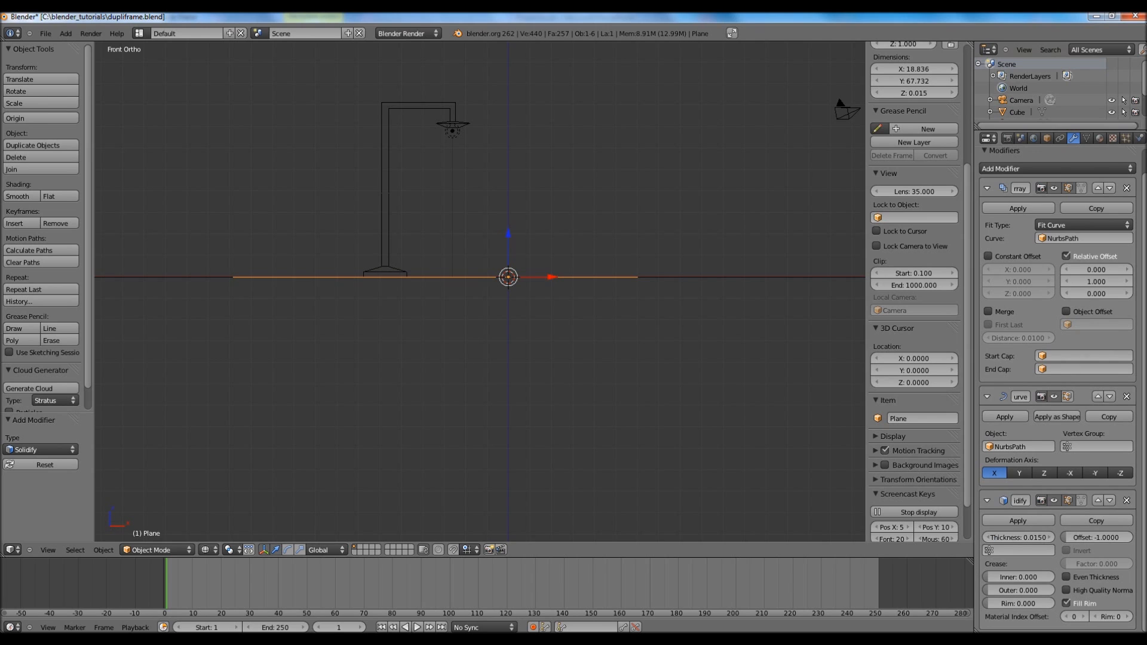
pyautogui.scroll(7, 560, 324)
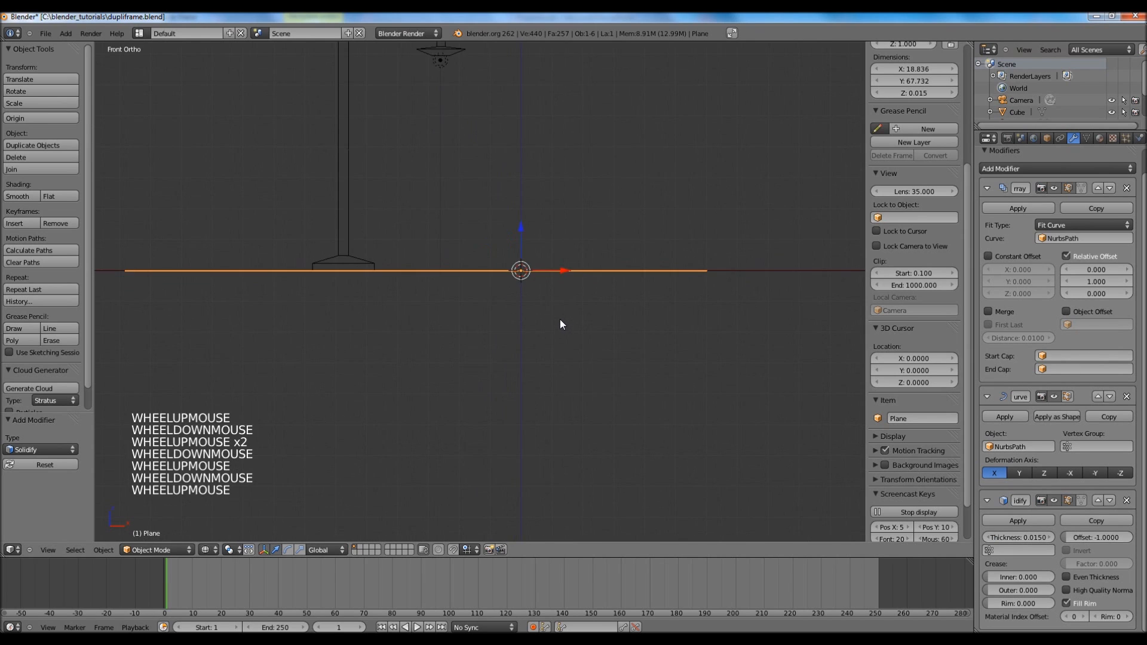
pyautogui.scroll(2, 561, 323)
pyautogui.keyDown('shift'); pyautogui.moveTo(617, 276); pyautogui.dragTo(514, 318, button='middle'); pyautogui.keyUp('shift')
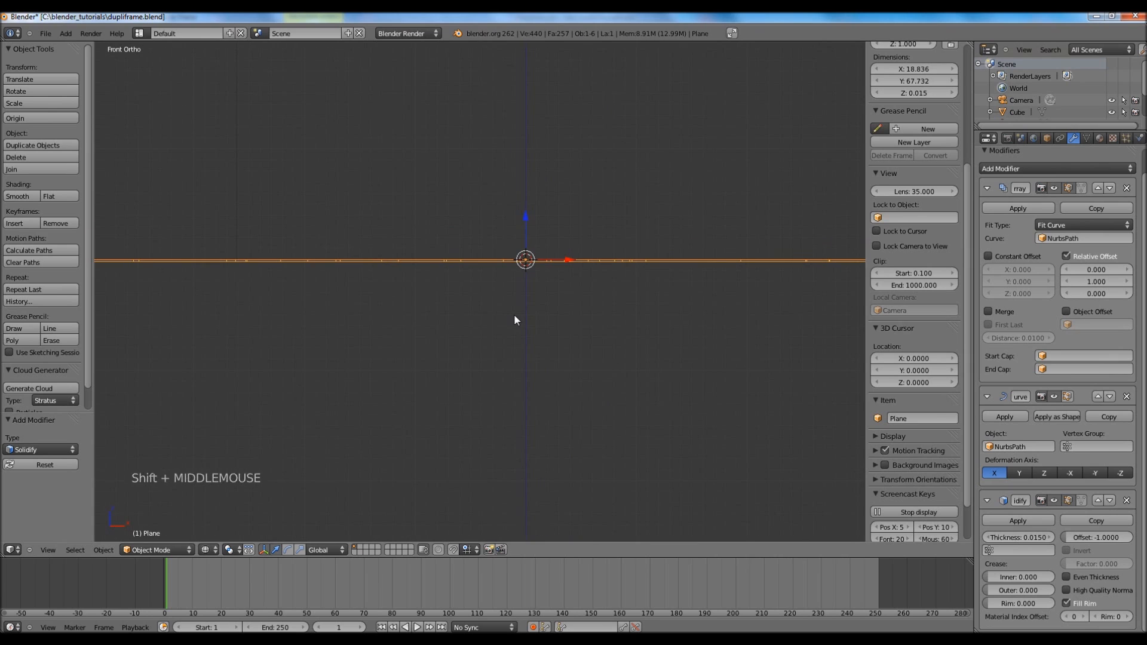
pyautogui.press('g')
pyautogui.press('z')
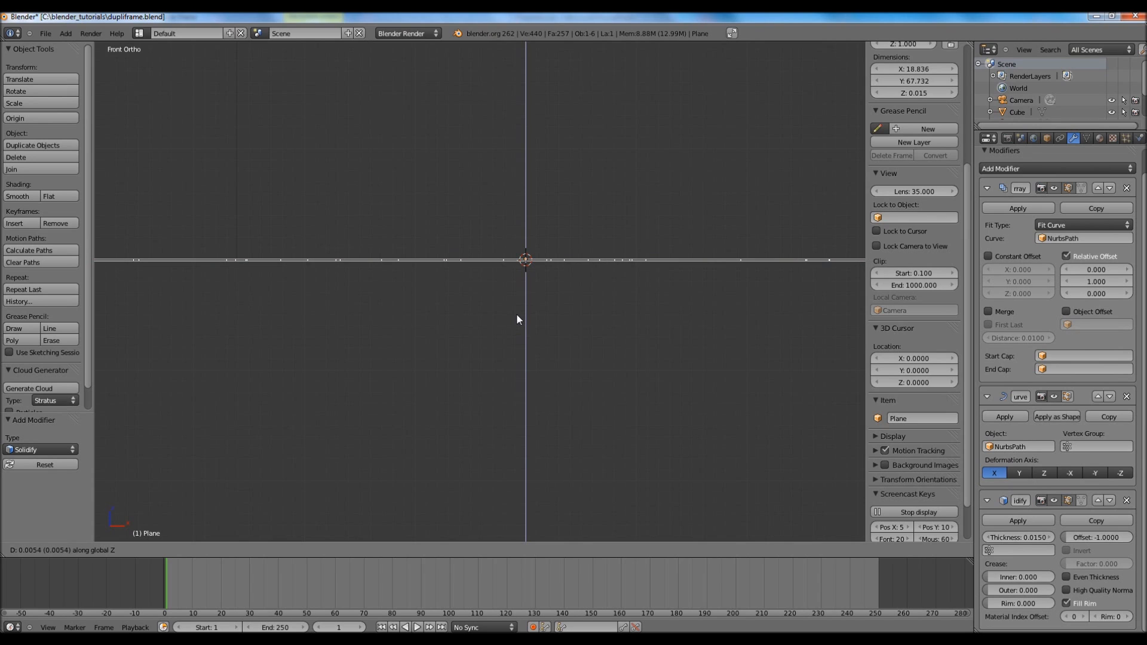
pyautogui.rightClick(517, 315)
pyautogui.press('g')
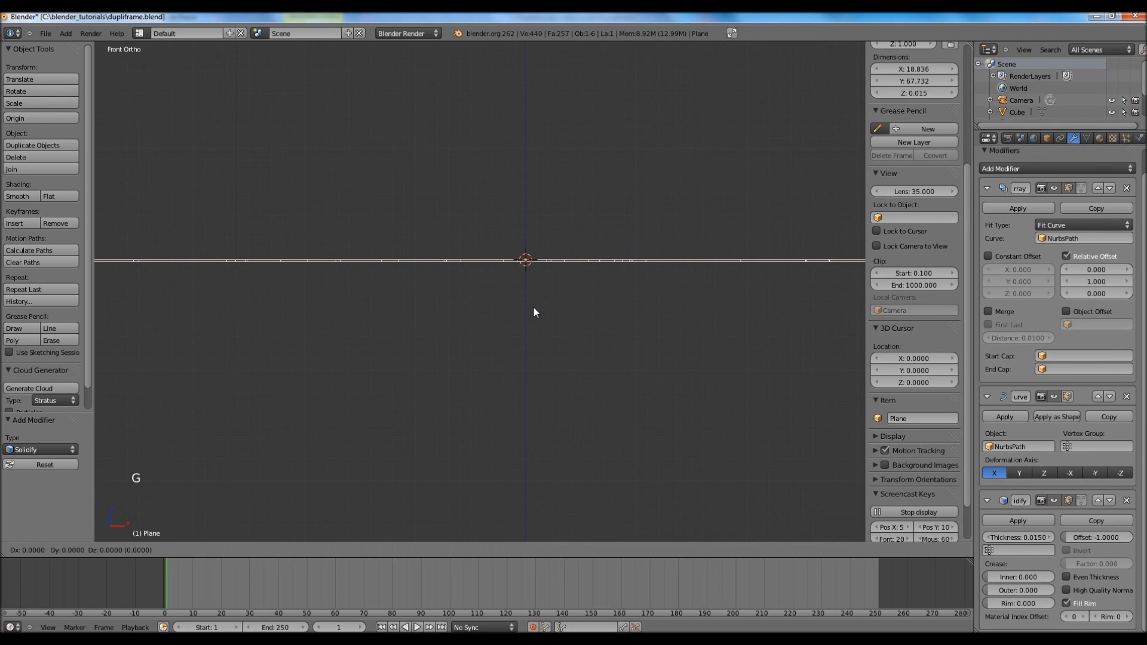
pyautogui.press('z')
pyautogui.rightClick(533, 309)
# Raise the solidified path plane by about 0.006 along the Z axis above the ground
pyautogui.scroll(4, 534, 308)
pyautogui.scroll(-1, 533, 308)
pyautogui.scroll(1, 533, 308)
pyautogui.scroll(-4, 534, 308)
pyautogui.scroll(1, 533, 308)
pyautogui.scroll(-1, 533, 308)
pyautogui.scroll(2, 533, 308)
pyautogui.scroll(-1, 534, 309)
pyautogui.scroll(5, 533, 308)
pyautogui.keyDown('shift'); pyautogui.moveTo(575, 257); pyautogui.dragTo(443, 338, button='middle'); pyautogui.keyUp('shift')
pyautogui.scroll(3, 445, 342)
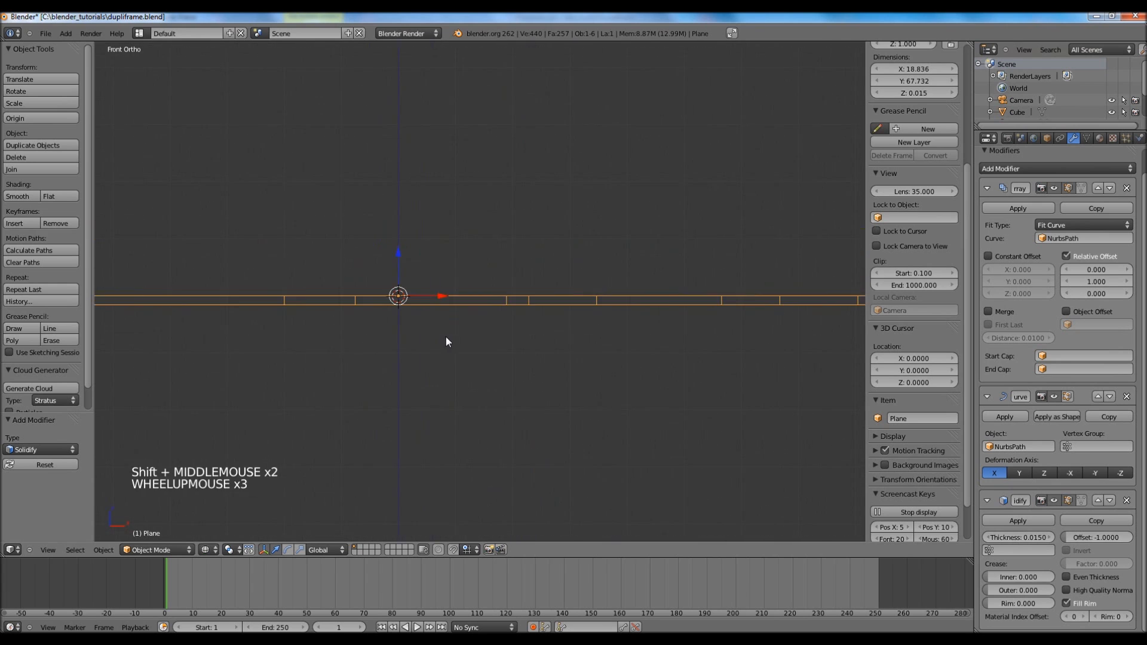
pyautogui.press('g')
pyautogui.press('z')
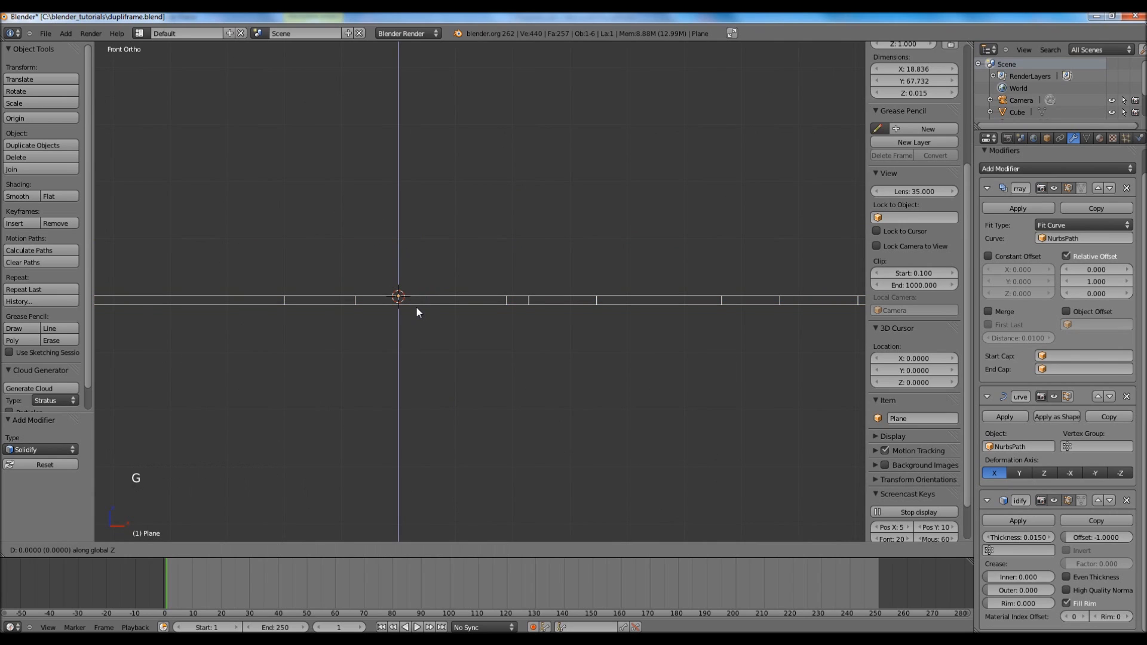
pyautogui.click(418, 304)
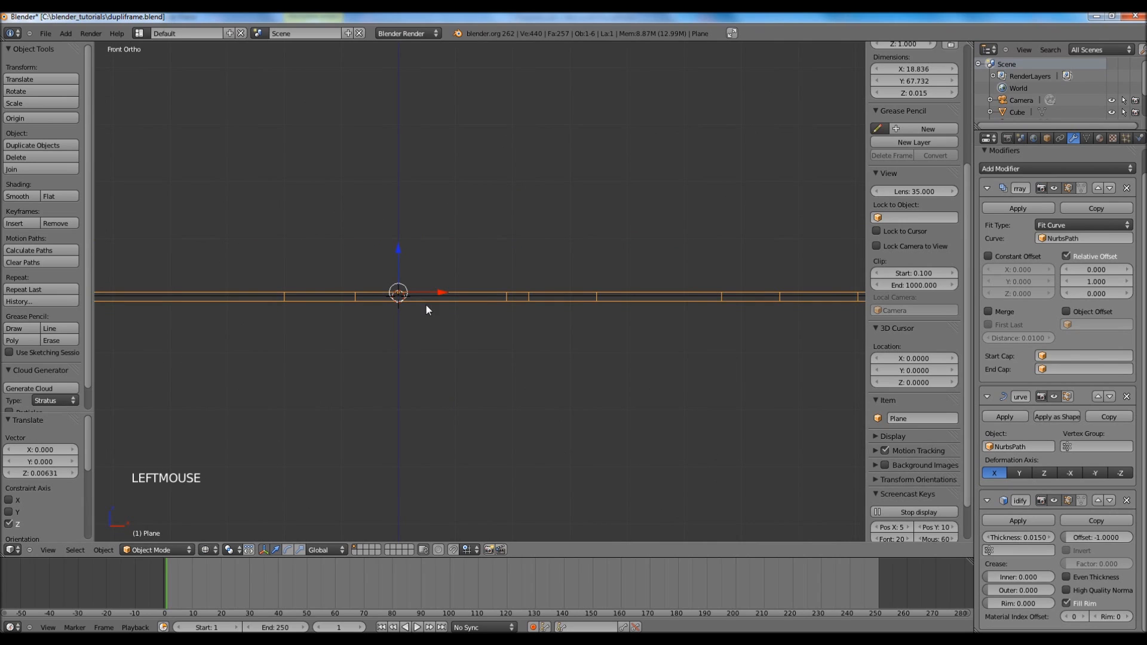
# Render the image to examine the raised path on the ground, and return to the scene
pyautogui.click(91, 32)
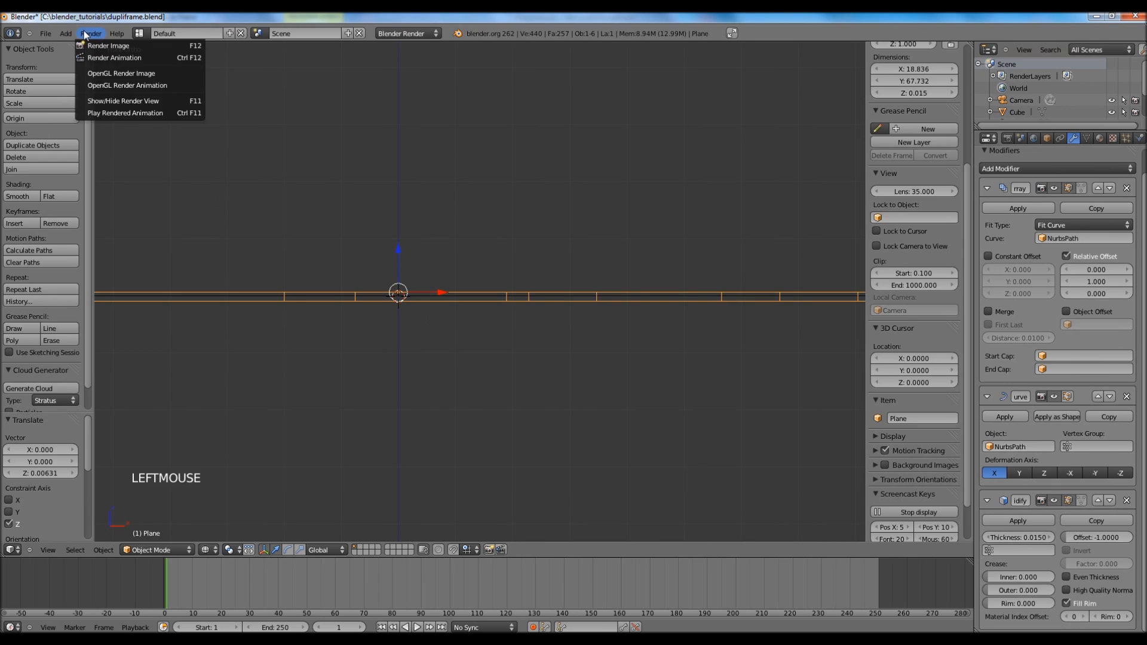
pyautogui.click(102, 45)
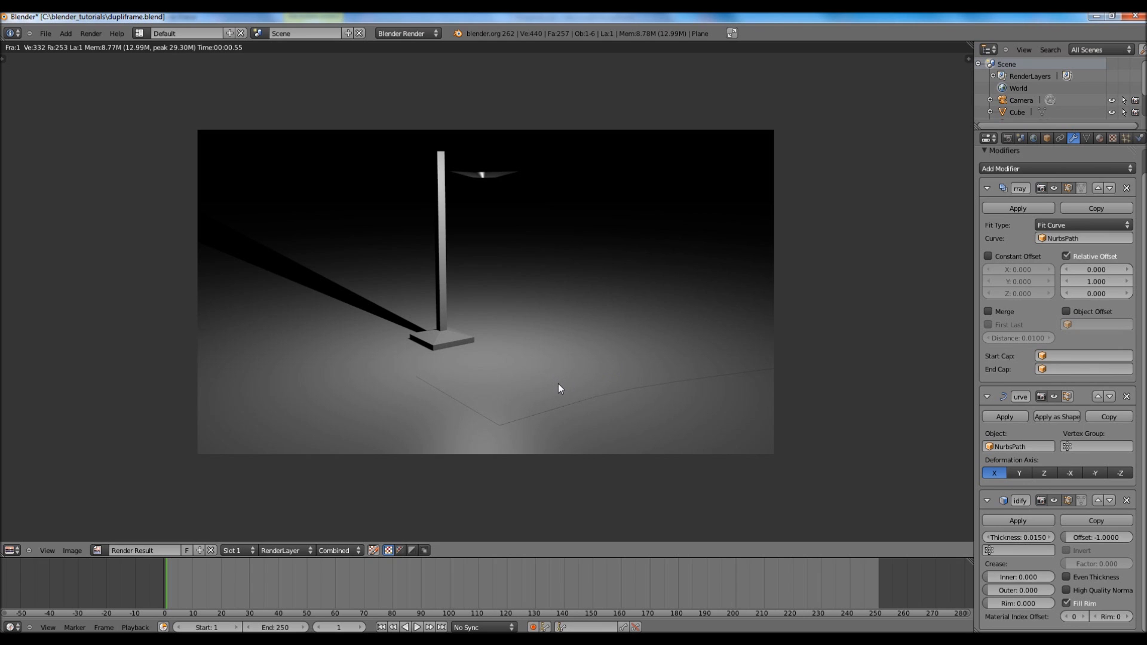
pyautogui.press('Escape')
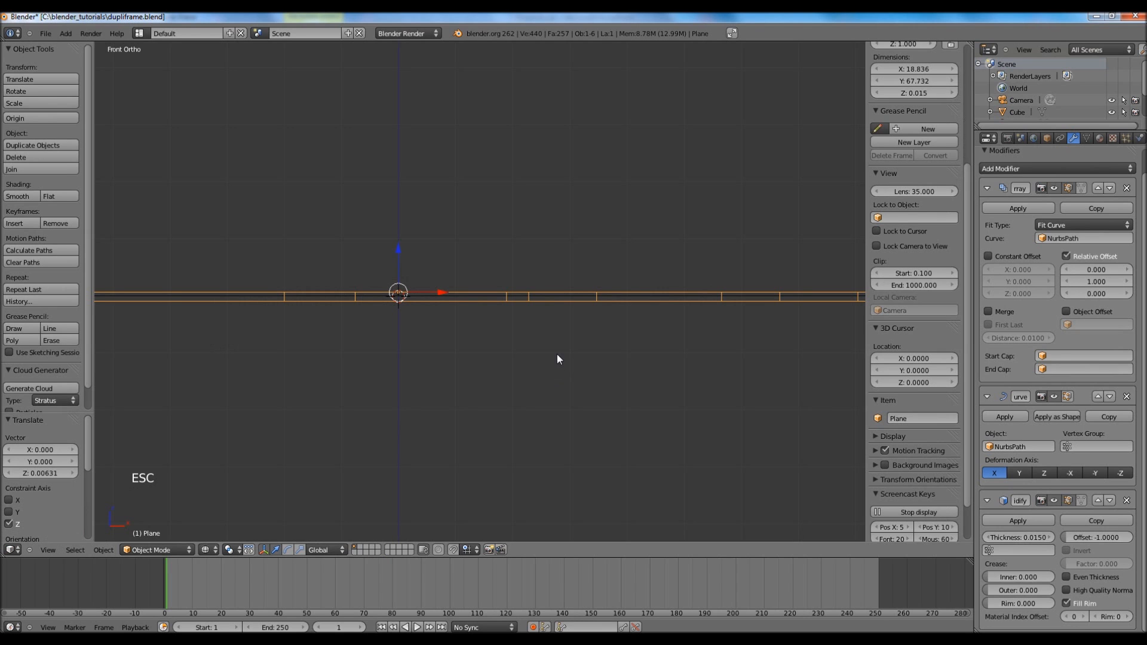
# Add a Spot lamp and move it under the street lamp's head, to about X -2.576 and Z 6.831
pyautogui.scroll(-7, 510, 356)
pyautogui.scroll(1, 515, 361)
pyautogui.scroll(-2, 514, 361)
pyautogui.scroll(1, 512, 366)
pyautogui.scroll(-2, 513, 366)
pyautogui.scroll(1, 513, 366)
pyautogui.scroll(-1, 513, 365)
pyautogui.scroll(1, 512, 365)
pyautogui.scroll(-8, 512, 365)
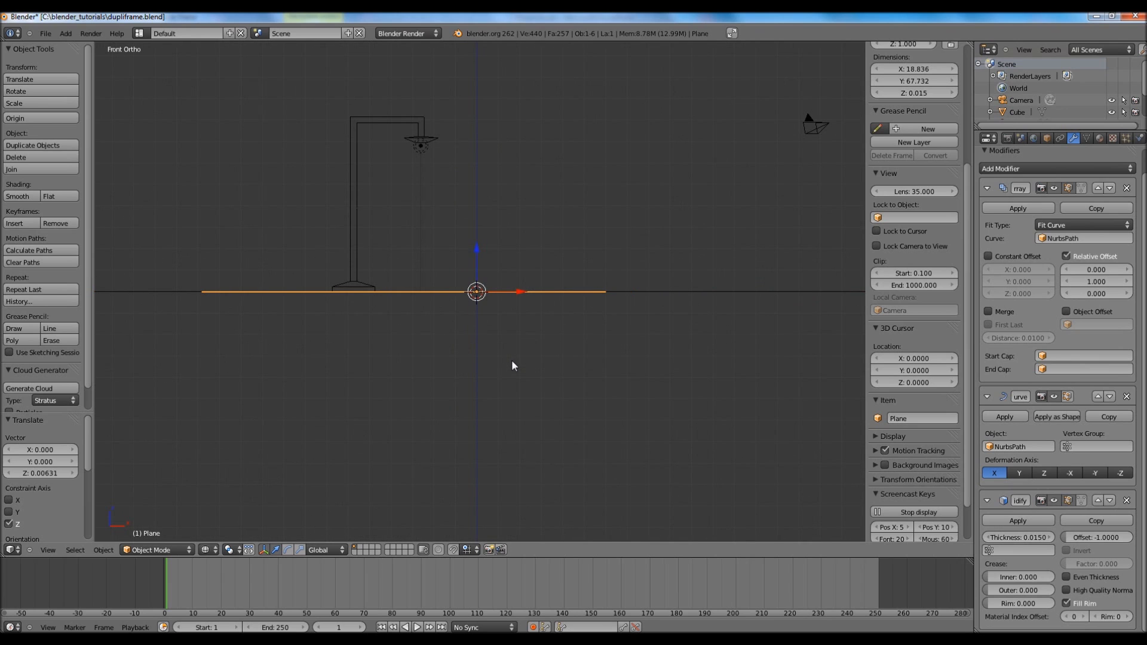
pyautogui.hotkey('shift', 'a')
pyautogui.moveTo(512, 361)
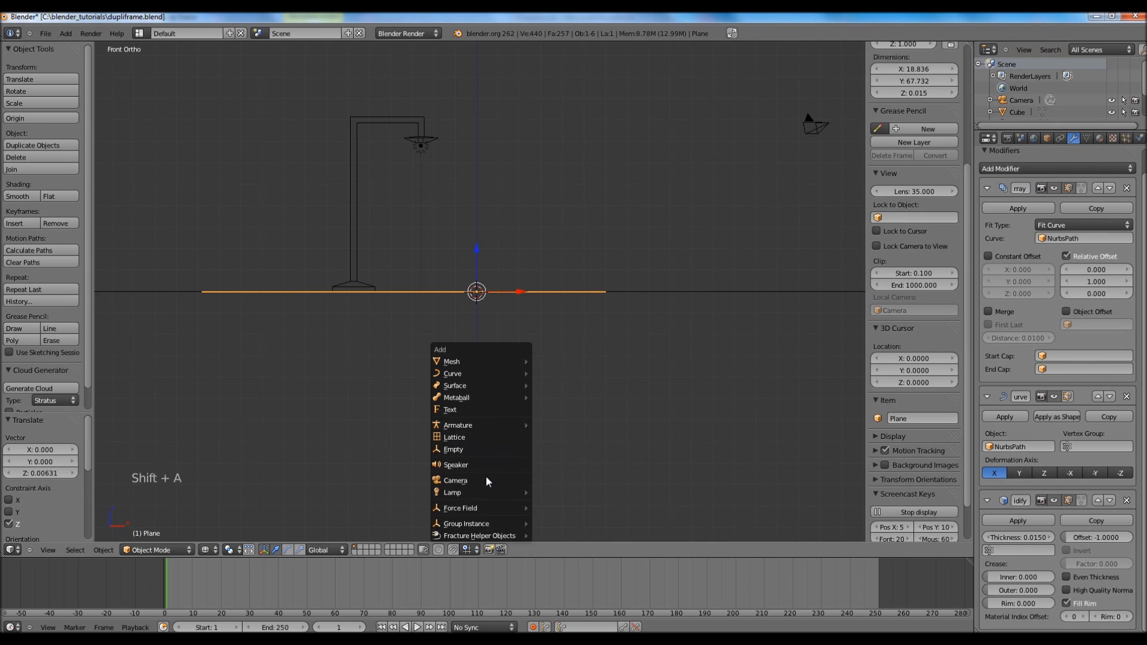
pyautogui.moveTo(486, 497)
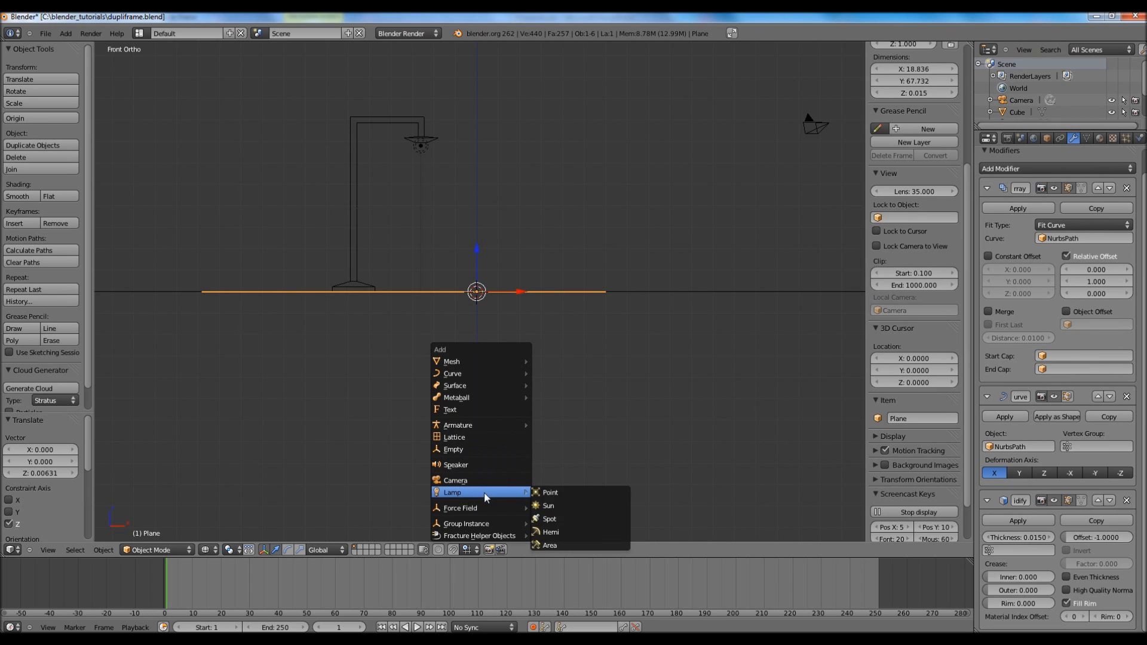
pyautogui.click(553, 517)
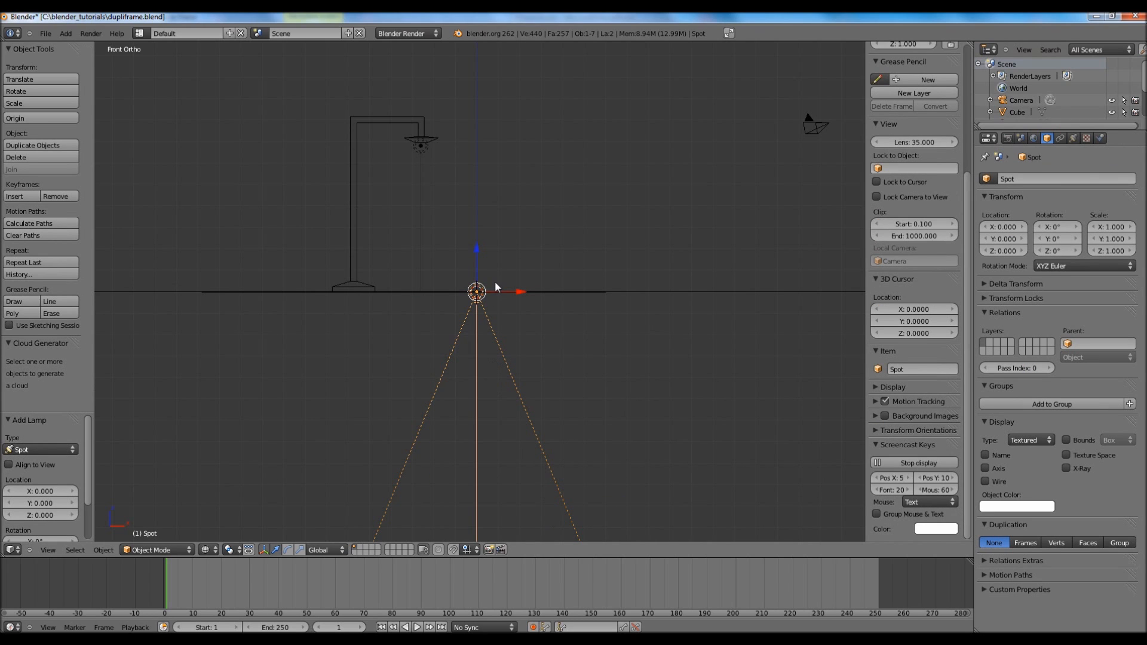
pyautogui.press('g')
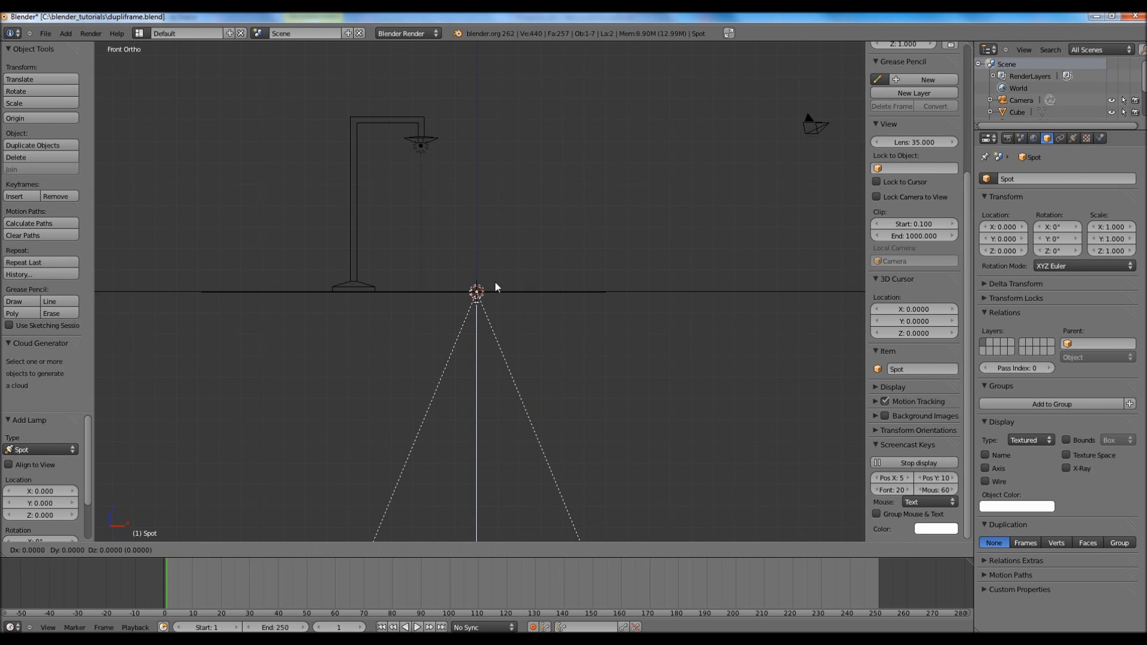
pyautogui.click(440, 135)
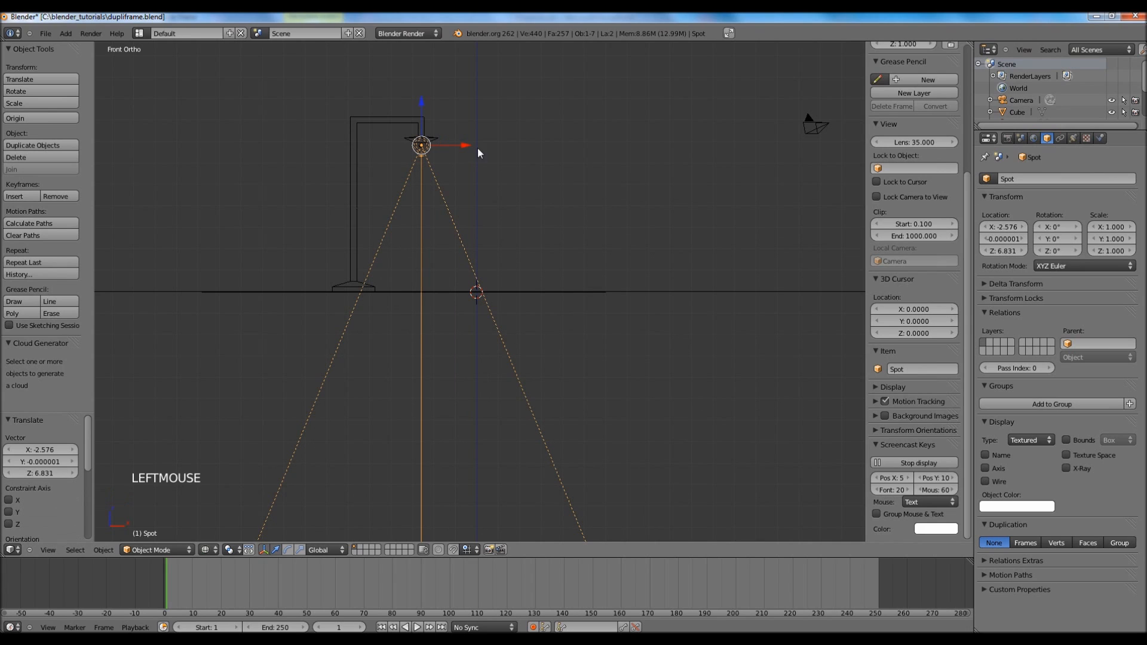
pyautogui.press('KP_7')
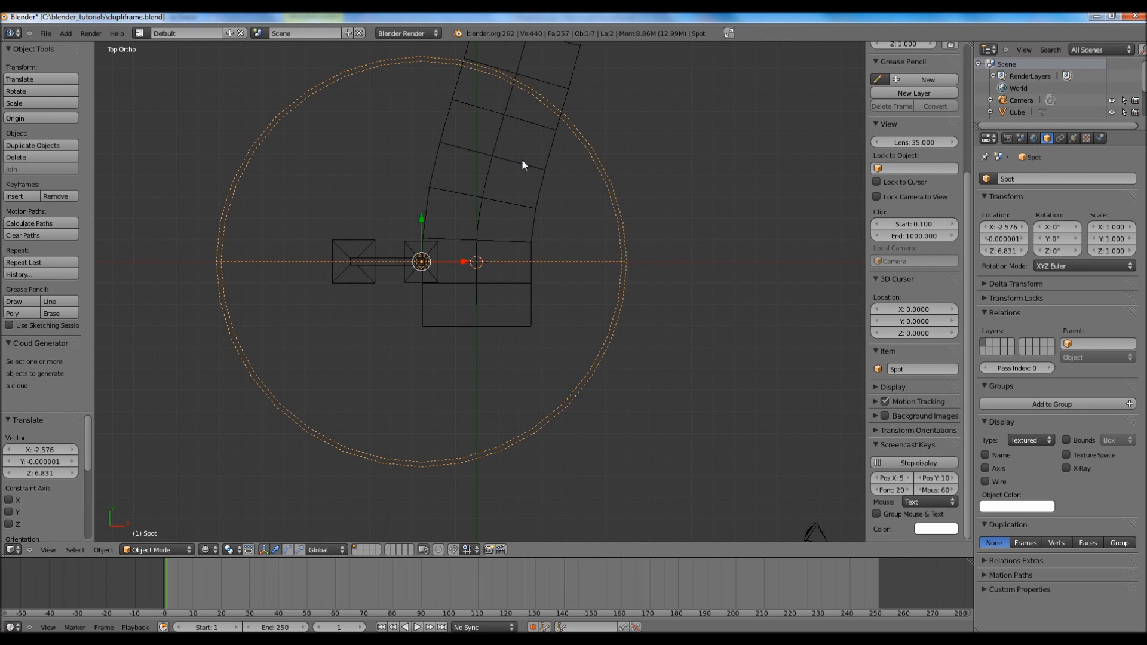
pyautogui.press('KP_1')
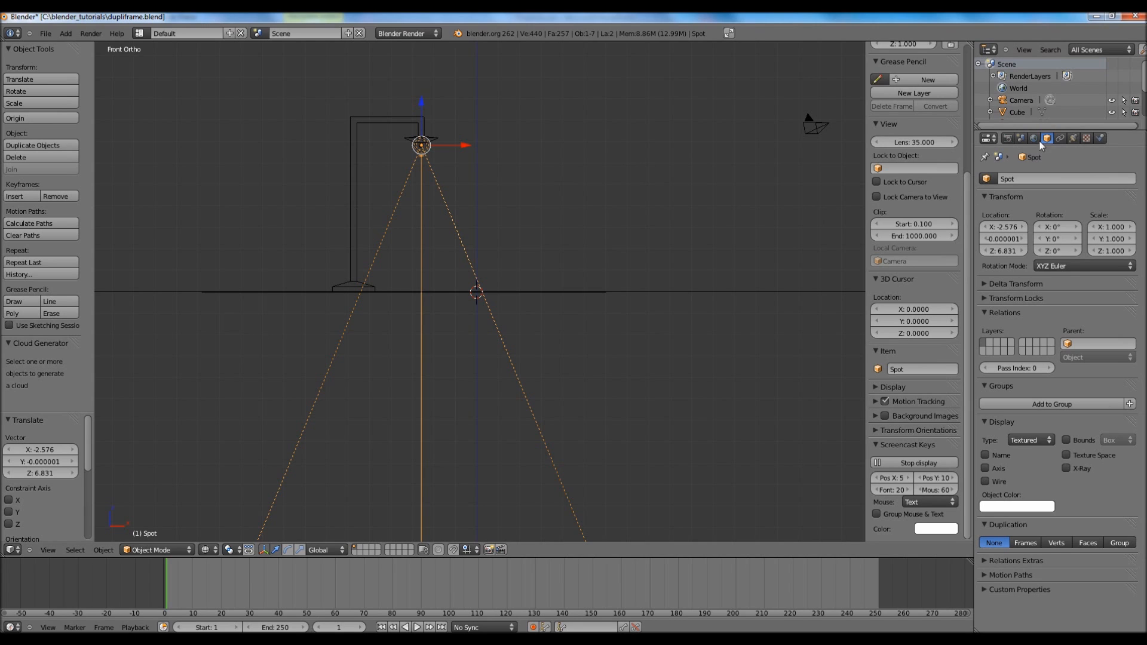
# Enable Halo on the spot lamp with Buffer Shadow selected, and set the halo intensity to 0.2
pyautogui.click(1073, 138)
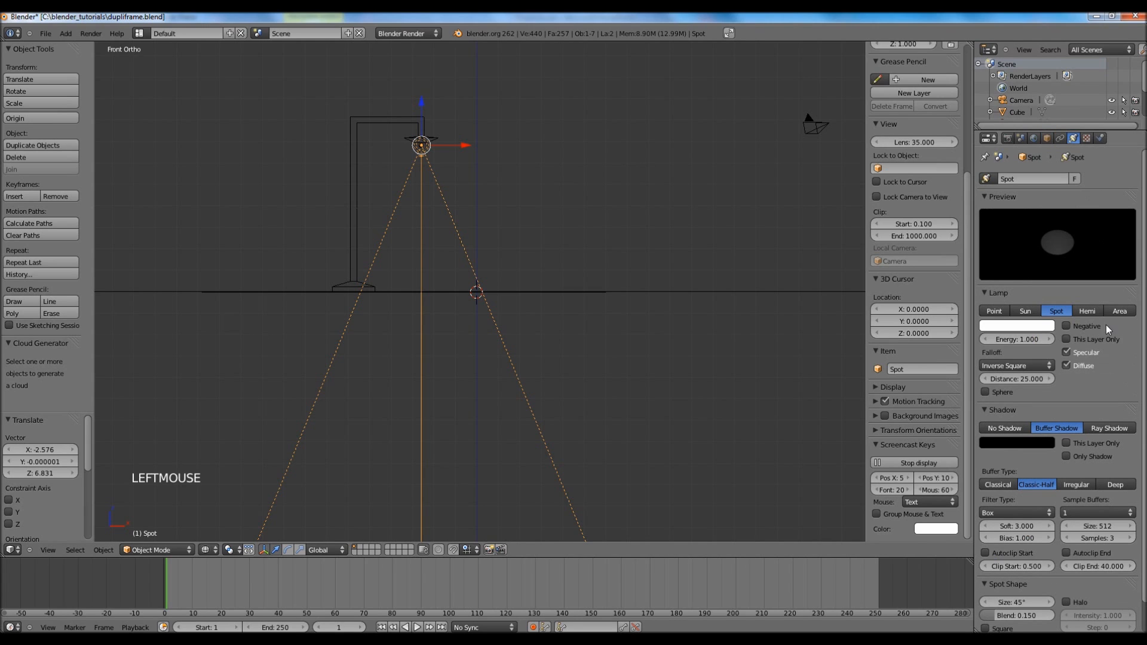
pyautogui.click(1062, 429)
pyautogui.moveTo(1141, 448); pyautogui.dragTo(1141, 481)
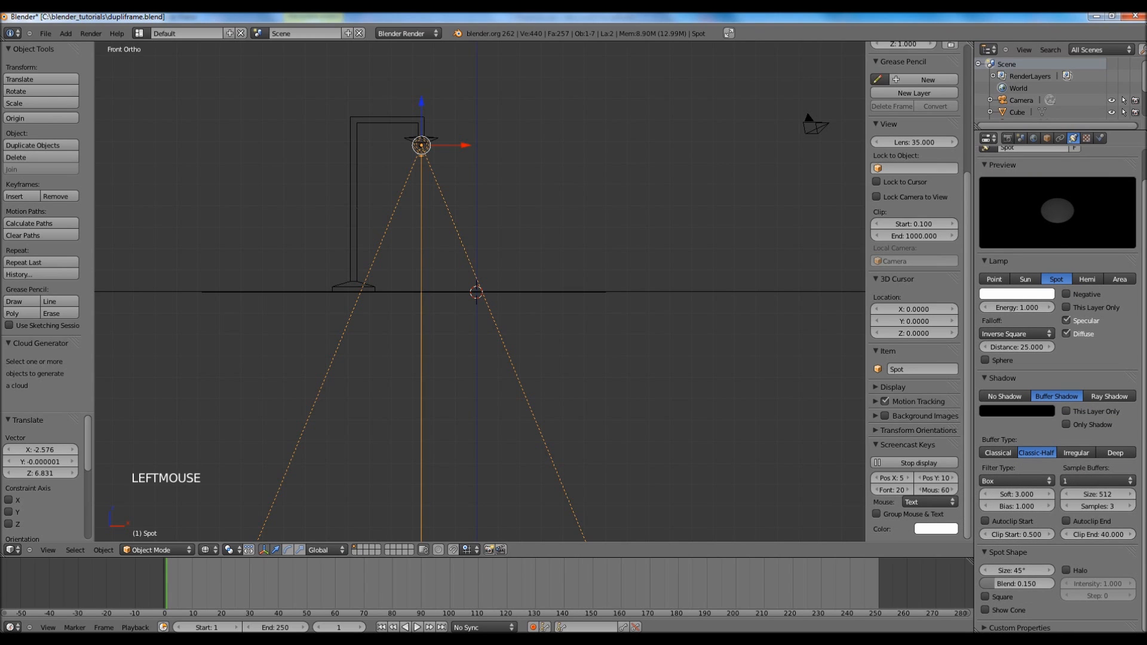
pyautogui.click(1073, 567)
pyautogui.click(1129, 584)
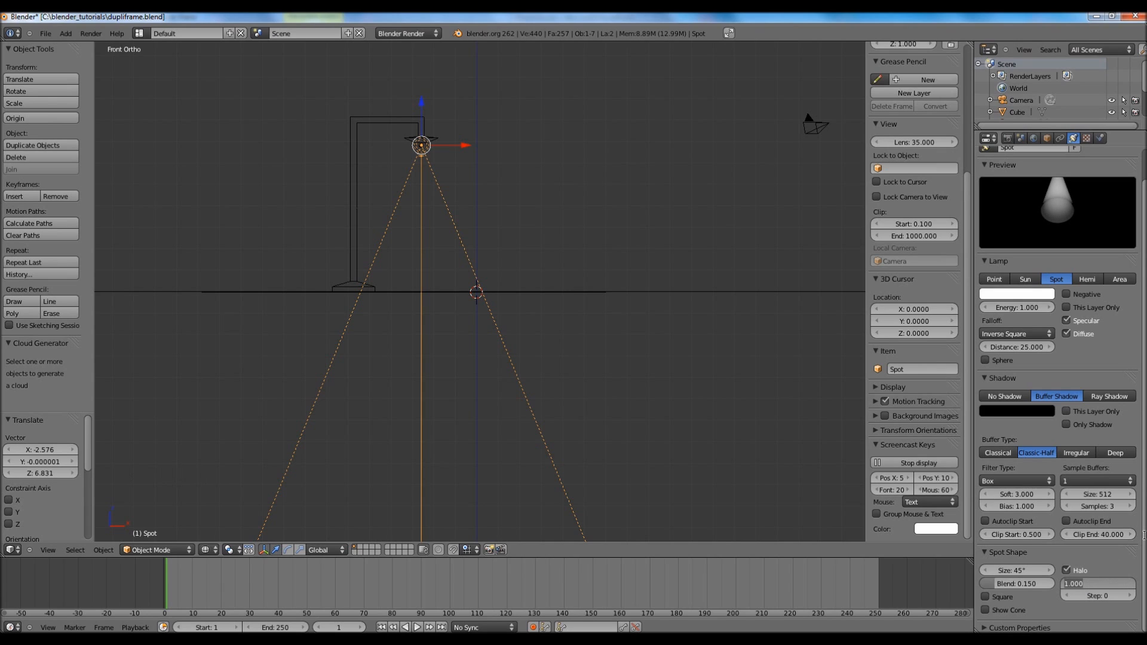
pyautogui.click(1092, 584)
pyautogui.press('BackSpace')
pyautogui.write('.2')
pyautogui.press('Return')
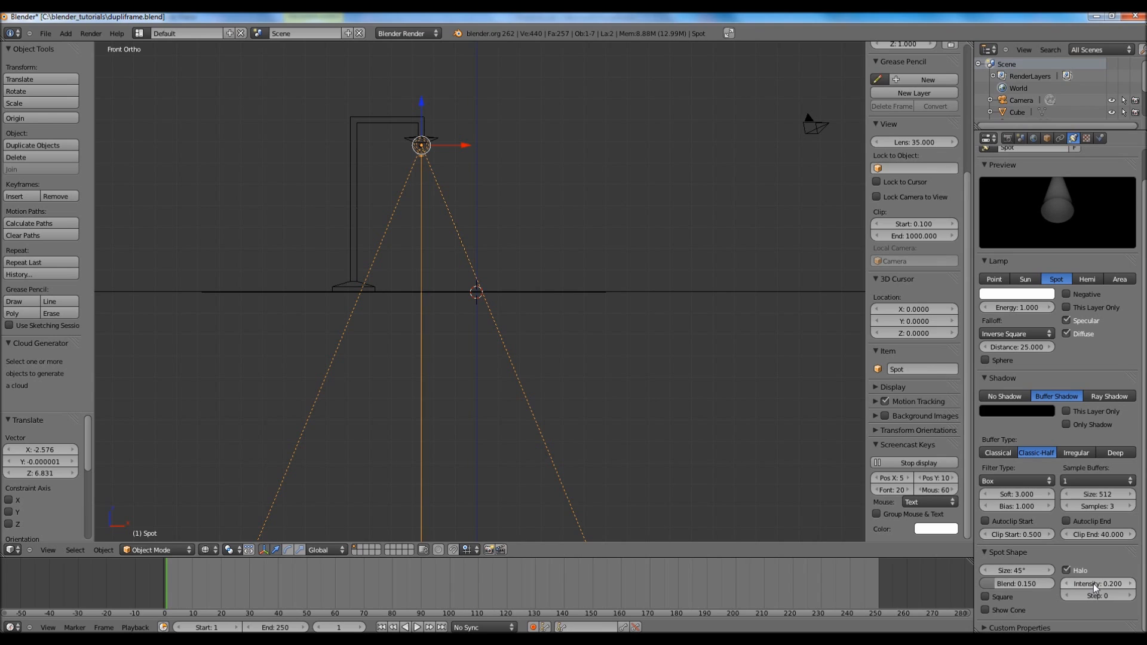
# Set the spot lamp's shadow Sample Buffers to 9 and its Samples to 5
pyautogui.click(1112, 506)
pyautogui.press('Return')
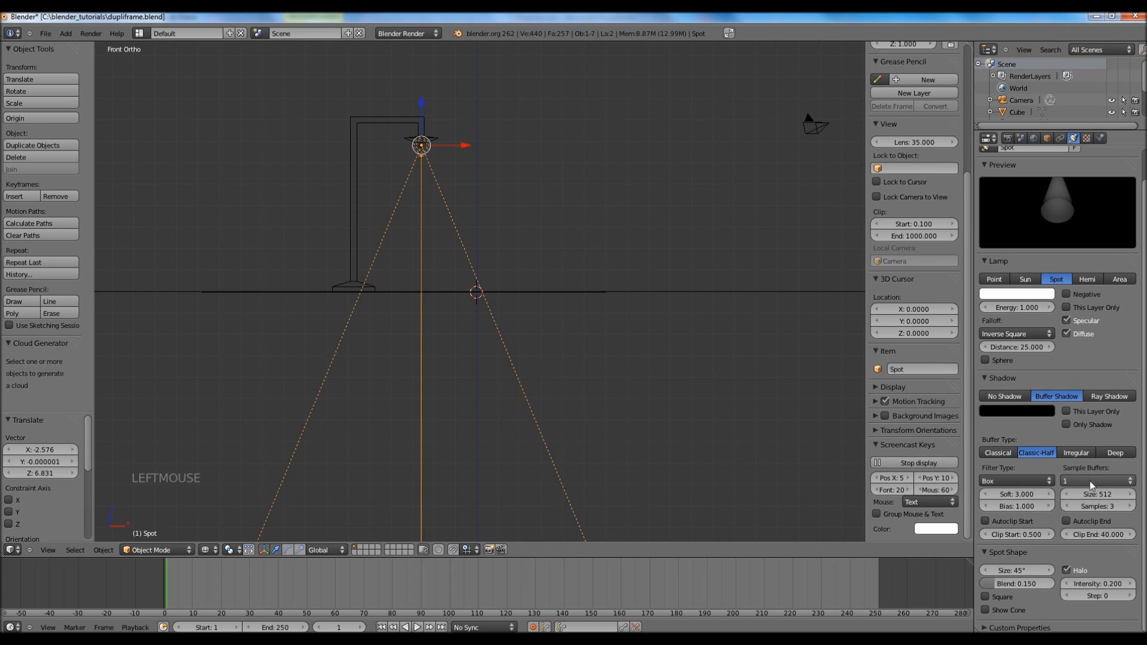
pyautogui.click(1090, 481)
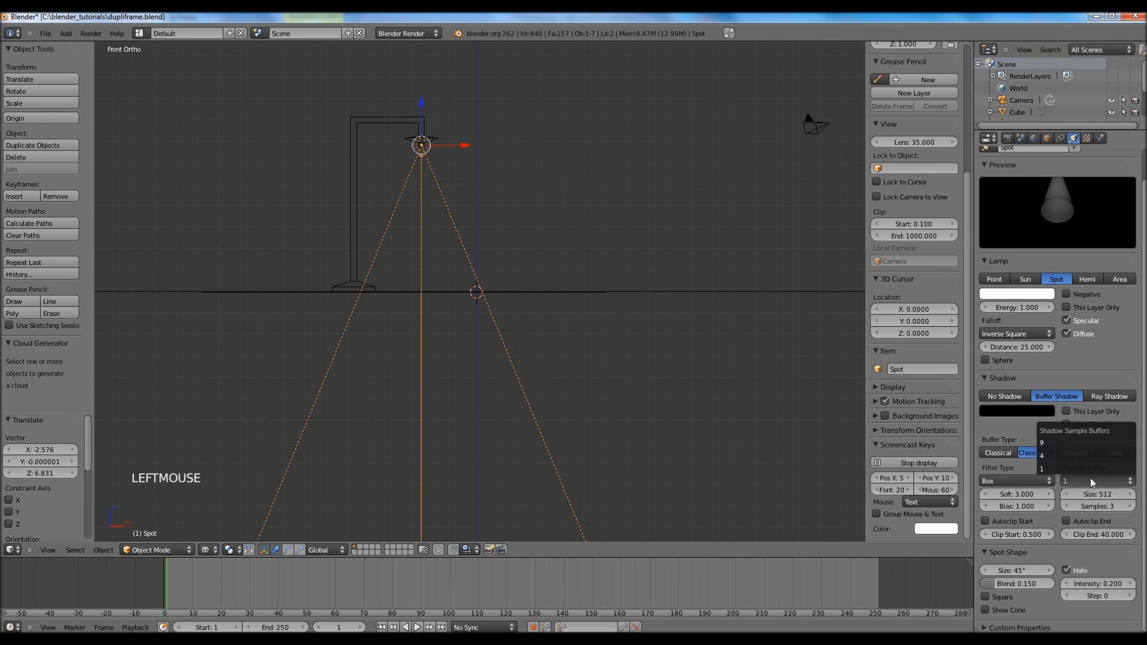
pyautogui.click(1085, 443)
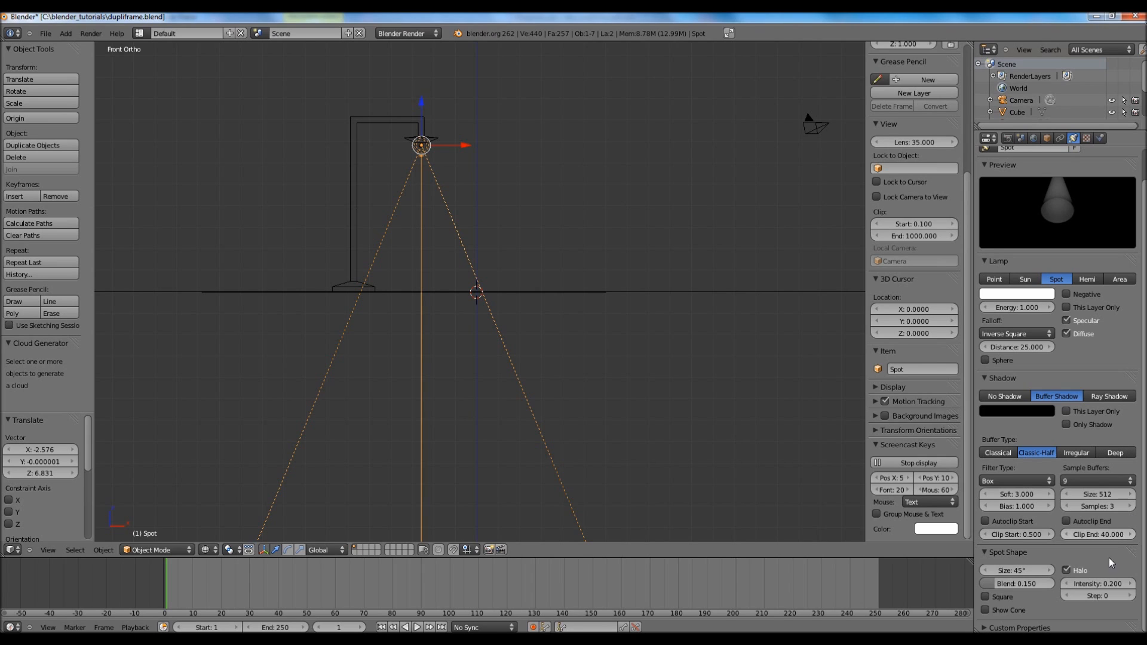
pyautogui.click(1098, 506)
pyautogui.write('5')
pyautogui.press('Return')
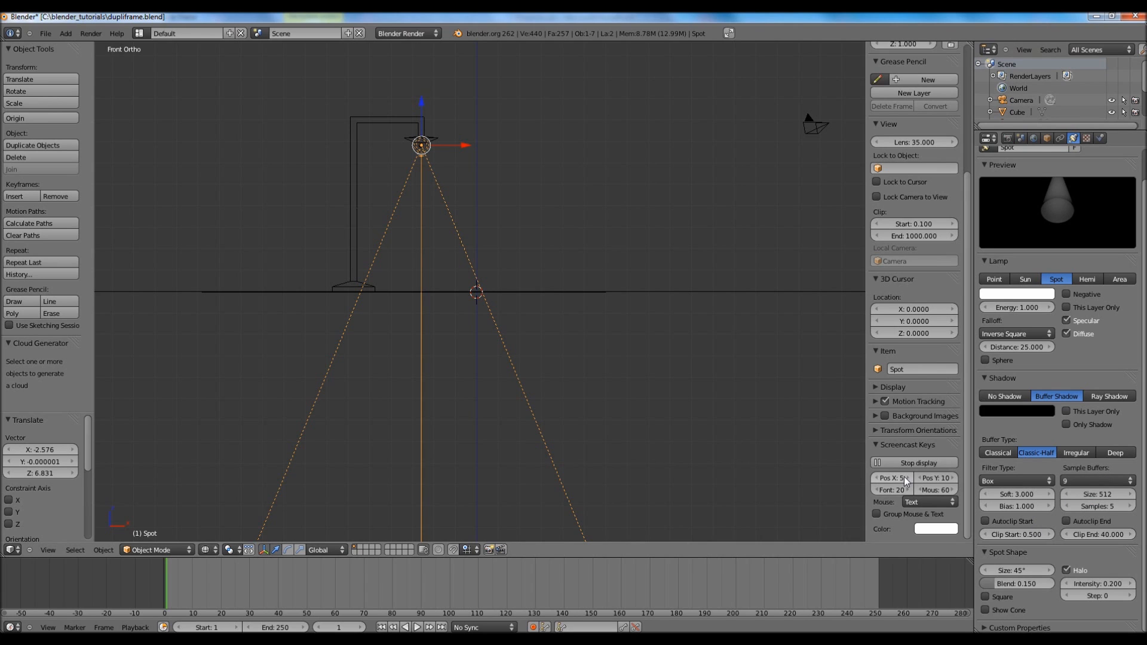
# Lower the spot lamp's shadow Clip Start to 0.1 so it begins near the lamp head
pyautogui.scroll(4, 656, 317)
pyautogui.scroll(-1, 572, 274)
pyautogui.scroll(1, 572, 274)
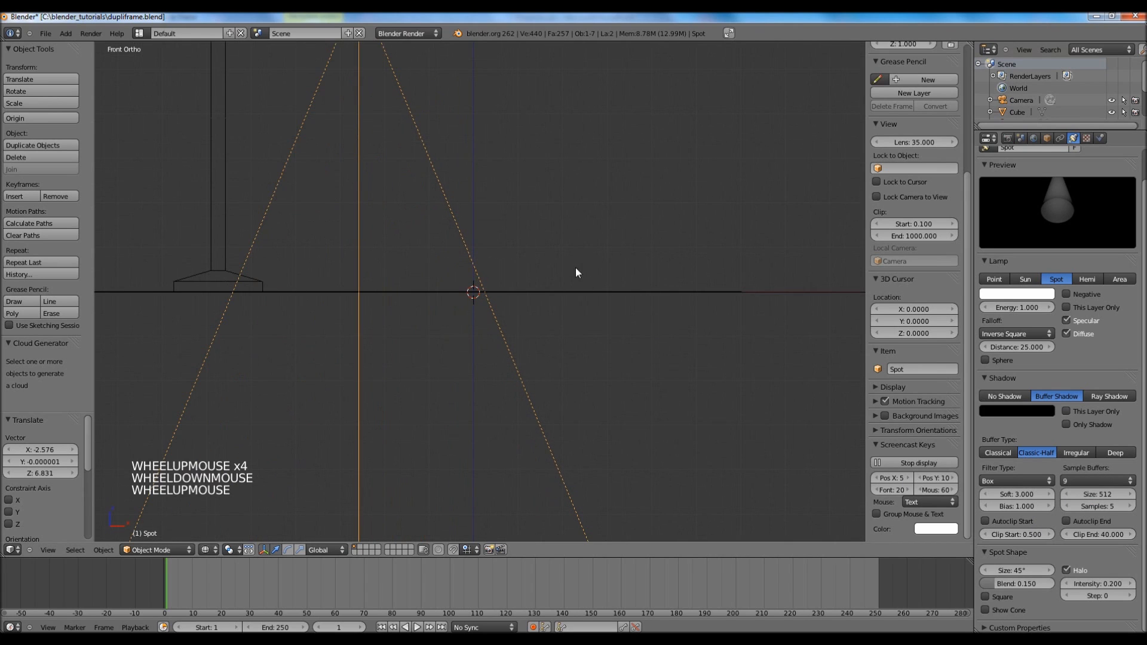
pyautogui.keyDown('shift'); pyautogui.moveTo(531, 250); pyautogui.dragTo(538, 395, button='middle'); pyautogui.keyUp('shift')
pyautogui.keyDown('shift'); pyautogui.scroll(-2, 538, 395); pyautogui.keyUp('shift')
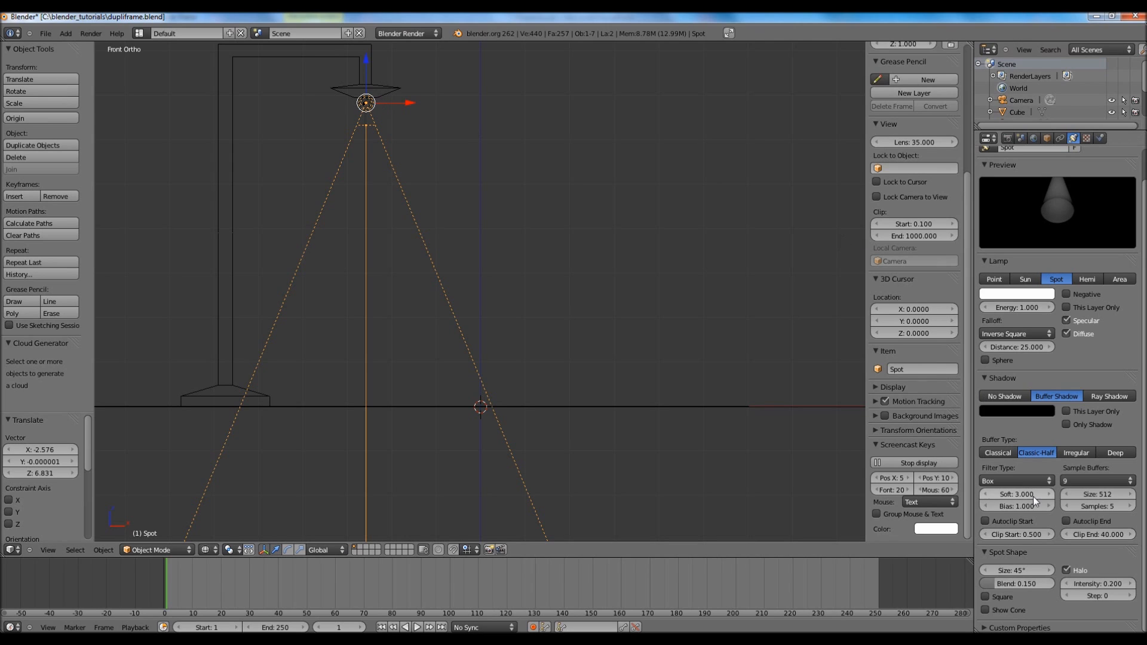
pyautogui.click(989, 533)
pyautogui.click(989, 533)
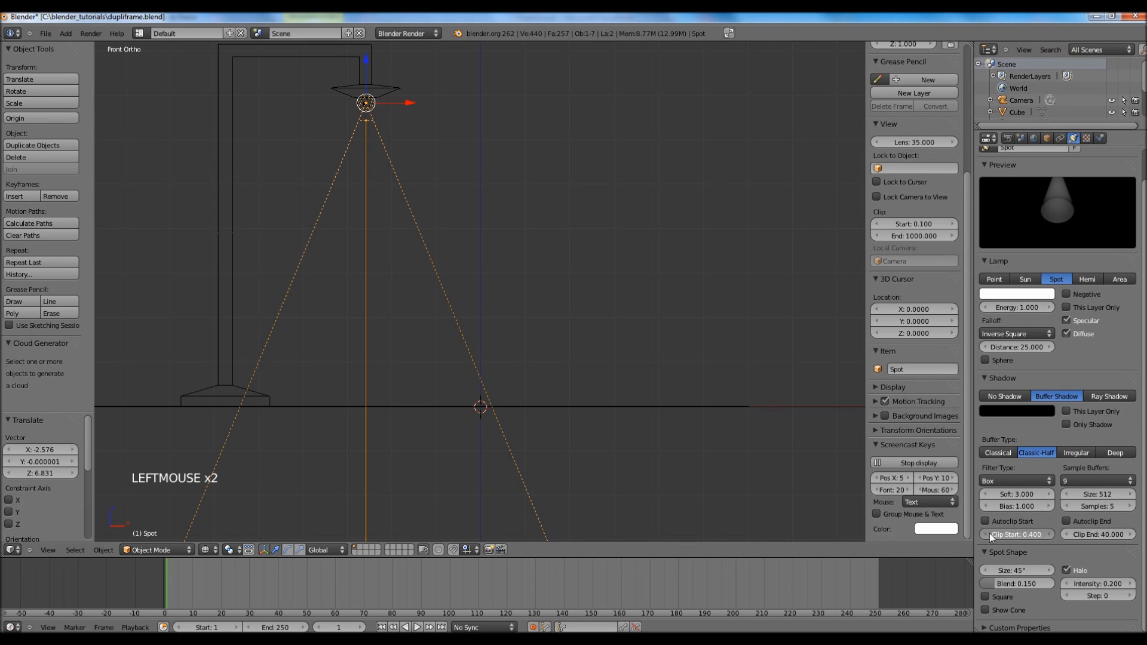
pyautogui.click(989, 533)
pyautogui.click(989, 533)
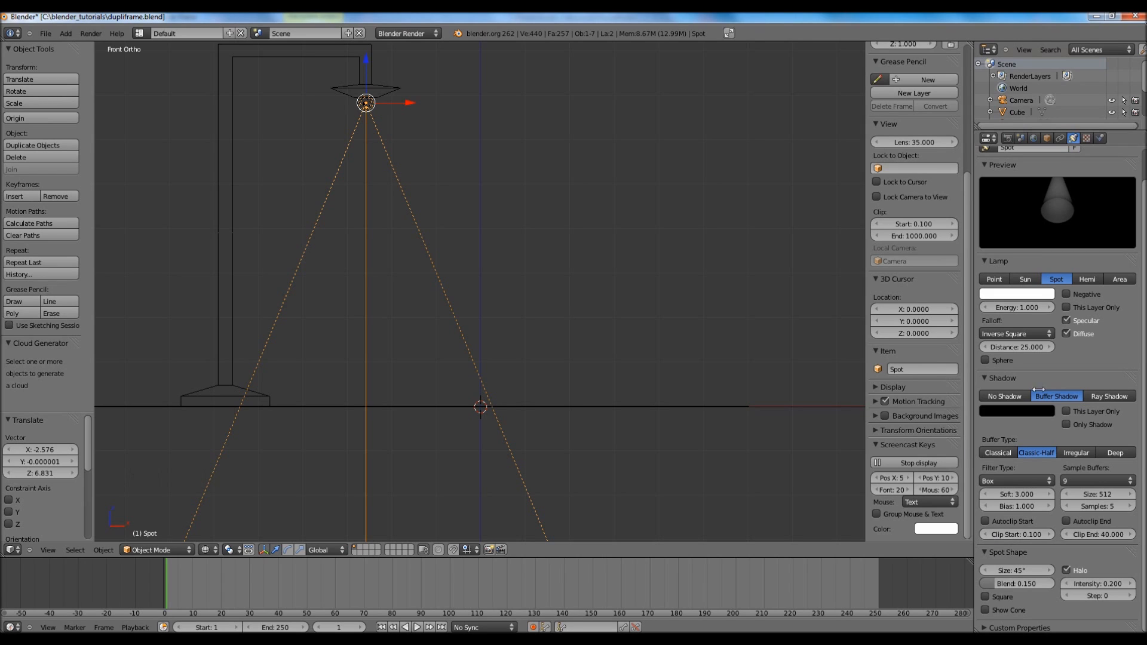
# Reduce the spot lamp's falloff Distance to about 8.34 so the cone ends just below the ground
pyautogui.click(1016, 308)
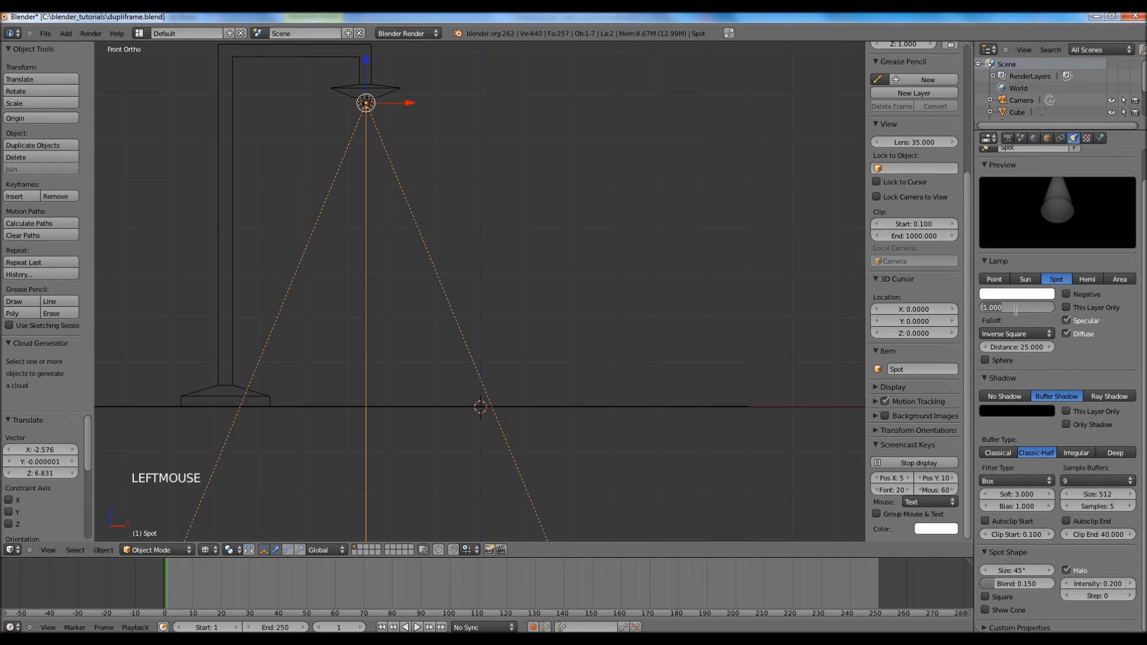
pyautogui.click(1102, 331)
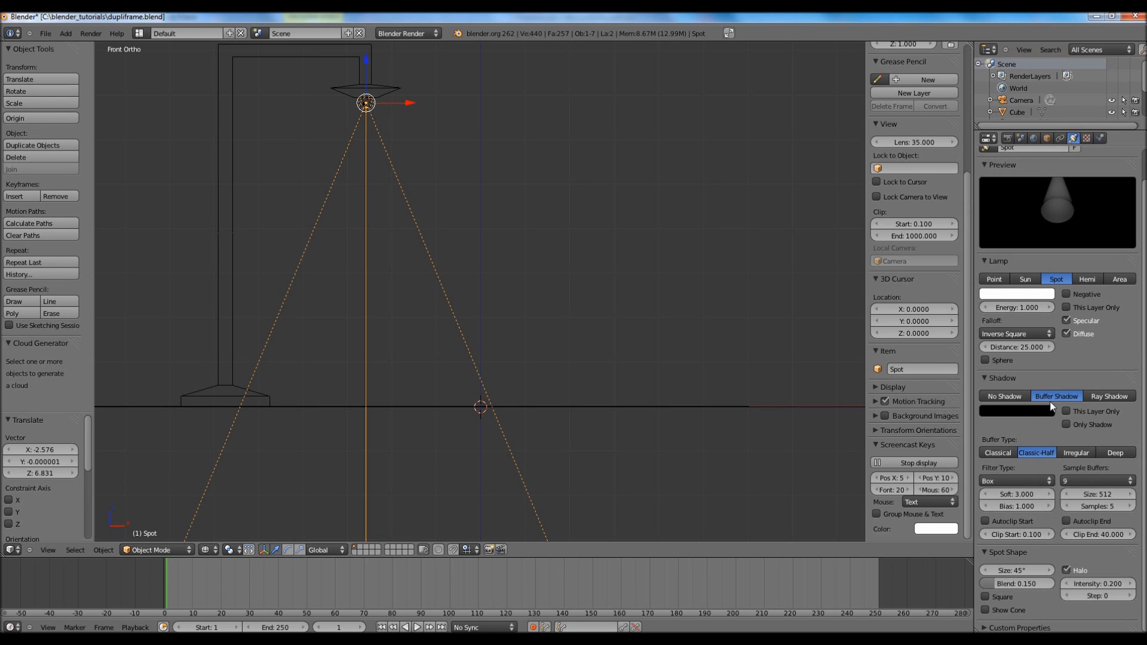
pyautogui.scroll(-2, 1056, 376)
pyautogui.moveTo(1021, 346); pyautogui.dragTo(991, 346)
pyautogui.moveTo(984, 346); pyautogui.dragTo(950, 349)
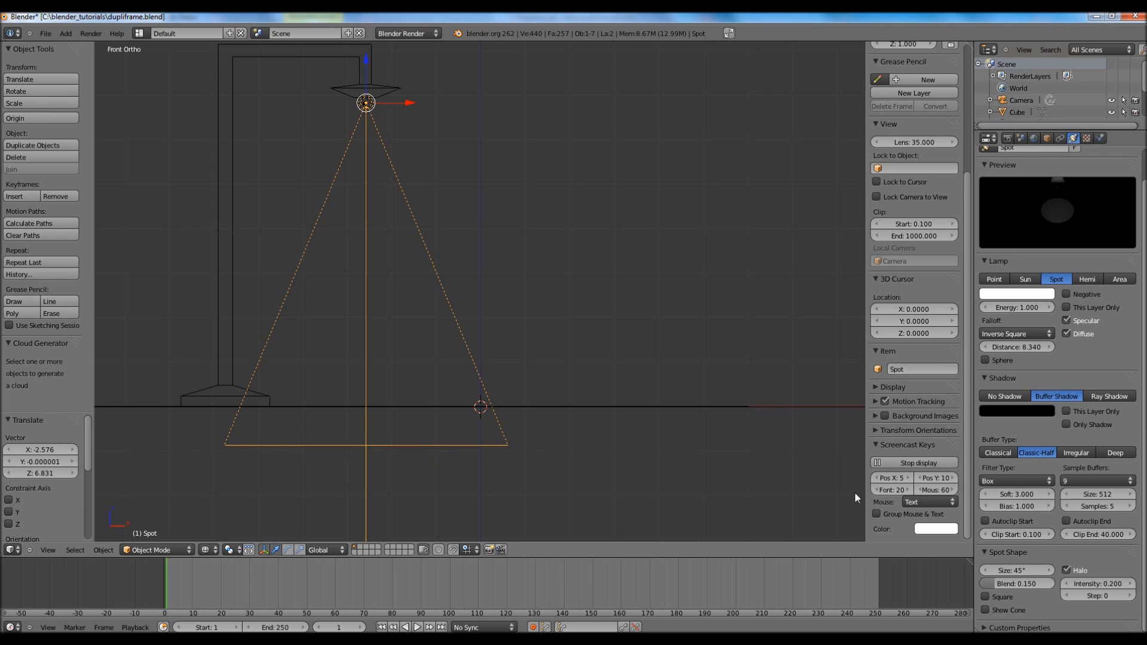
# Set the spot lamp's shadow Clip End to 8.5
pyautogui.click(1103, 535)
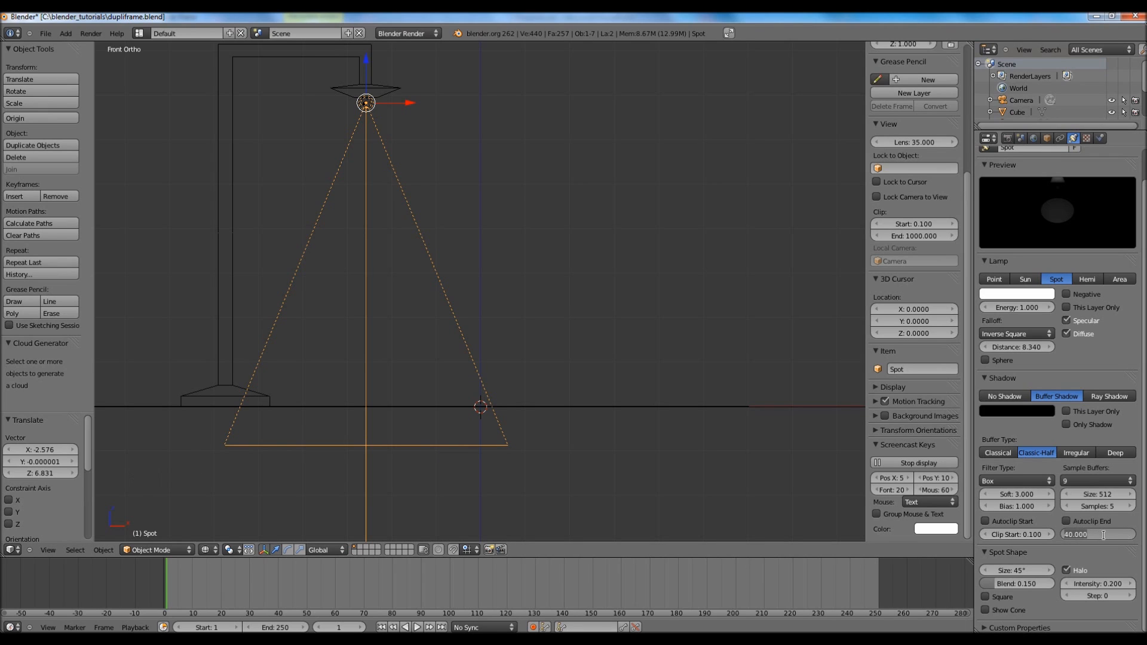
pyautogui.write('8.5')
pyautogui.press('Return')
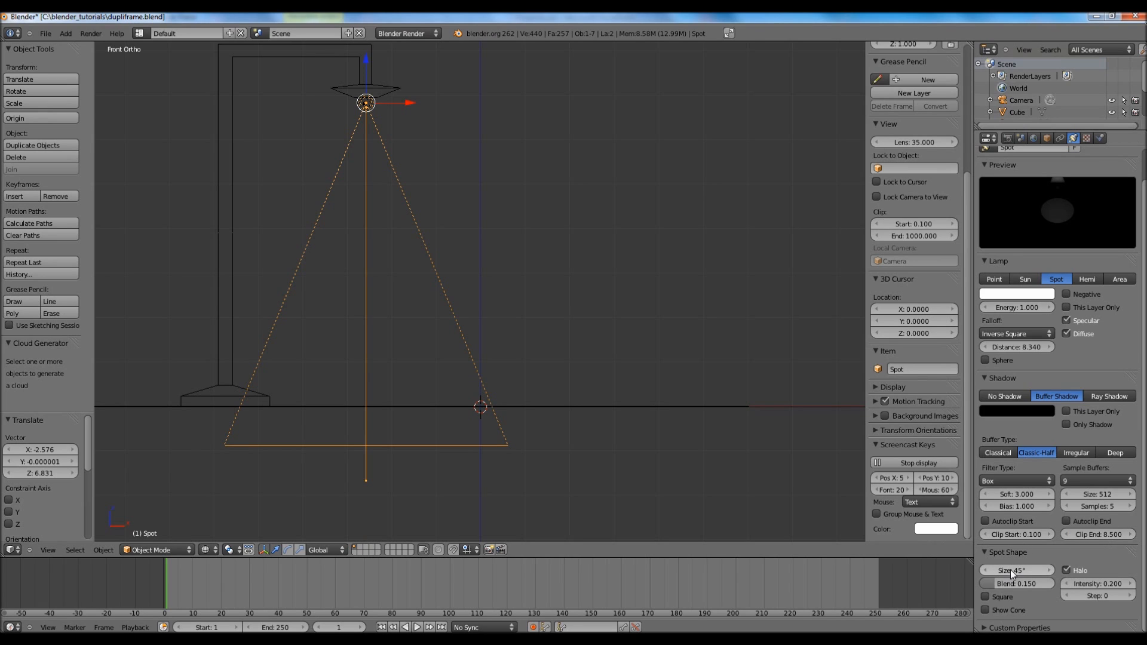
# Widen the spot lamp's cone Size to about 66° and render the image to check the light cone
pyautogui.moveTo(1002, 571); pyautogui.dragTo(1036, 567)
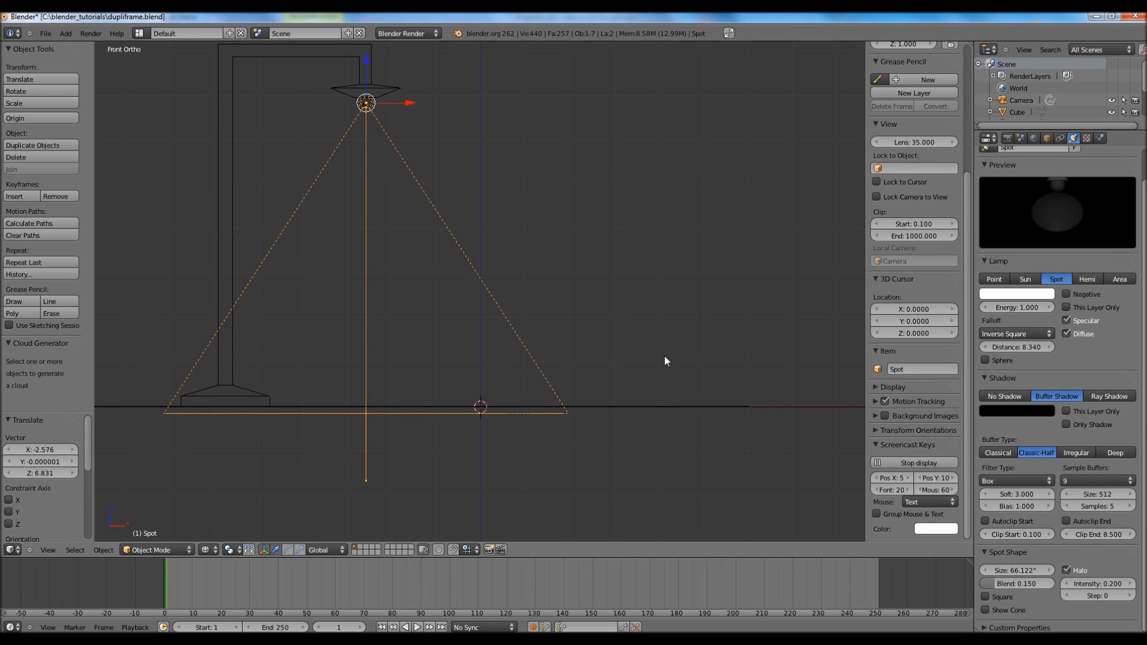
pyautogui.click(84, 33)
pyautogui.click(87, 45)
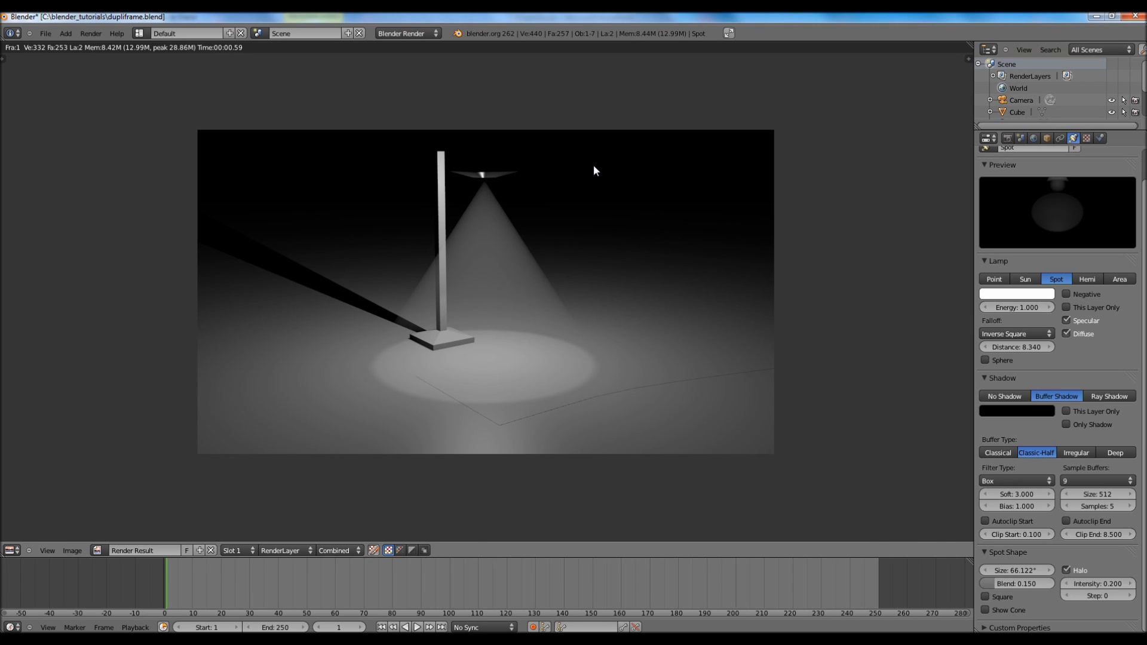
pyautogui.press('Escape')
# Set the point lamp's ray shadow Samples to 10 and its Soft Size to 1.2
pyautogui.rightClick(364, 104)
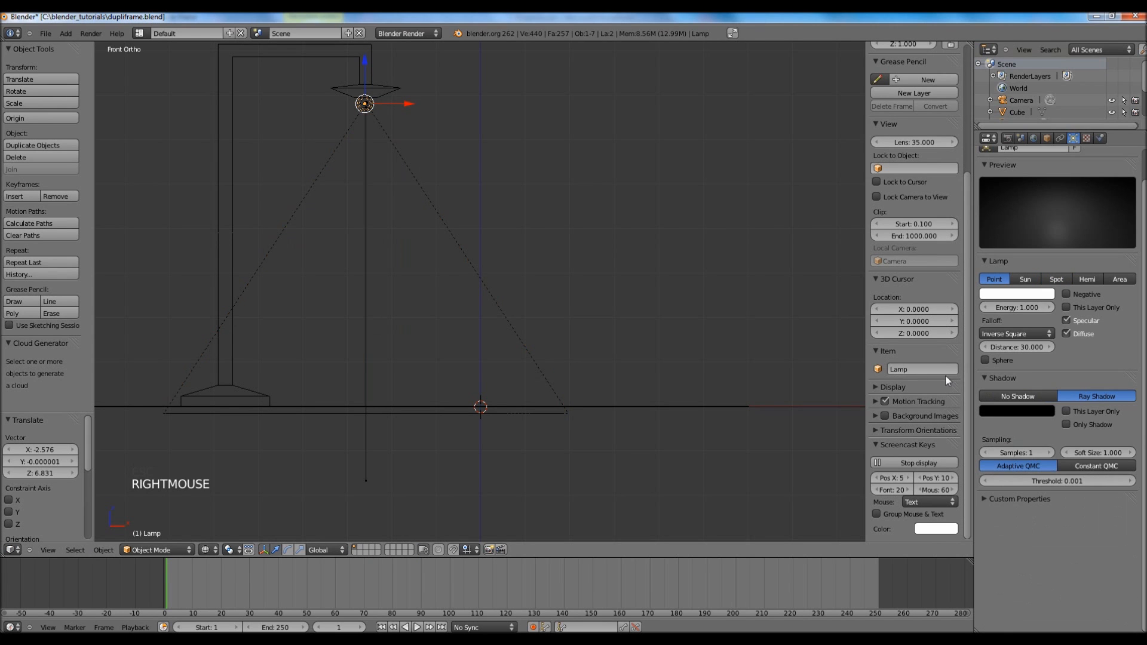
pyautogui.click(1014, 452)
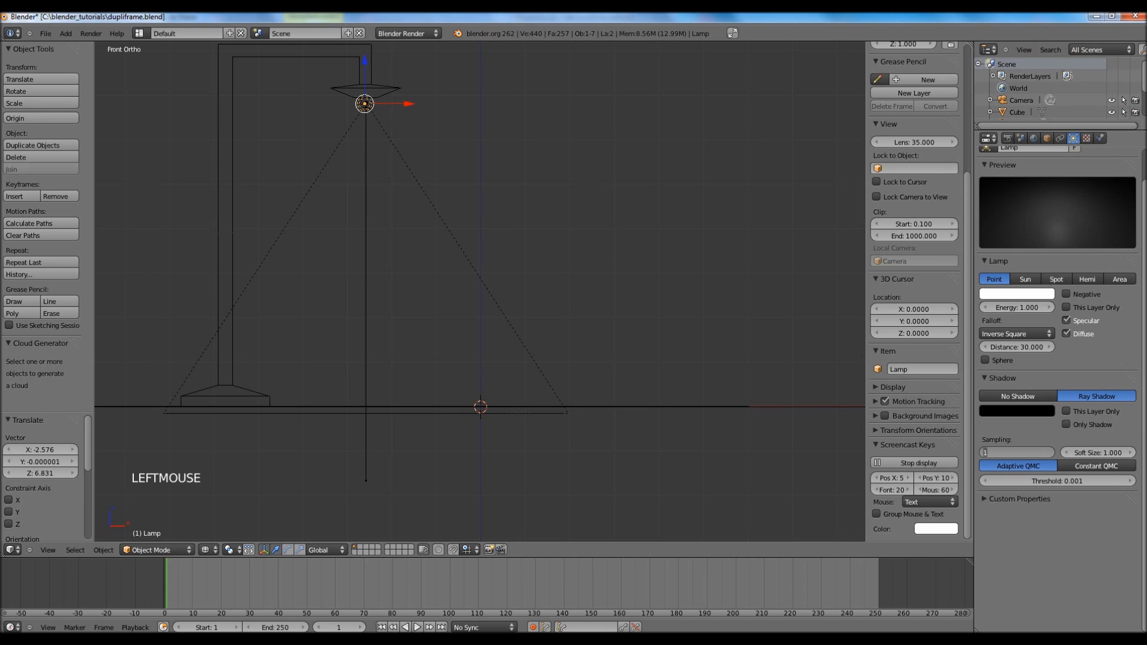
pyautogui.write('0')
pyautogui.press('Return')
pyautogui.click(1090, 452)
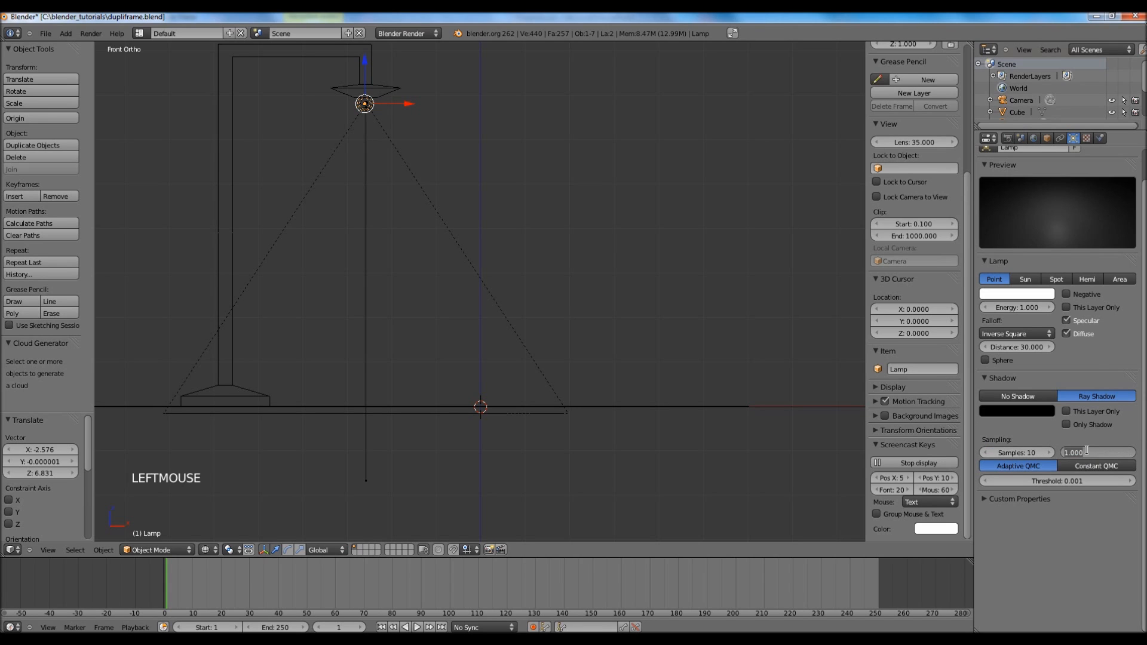
pyautogui.write('1.2')
pyautogui.press('Return')
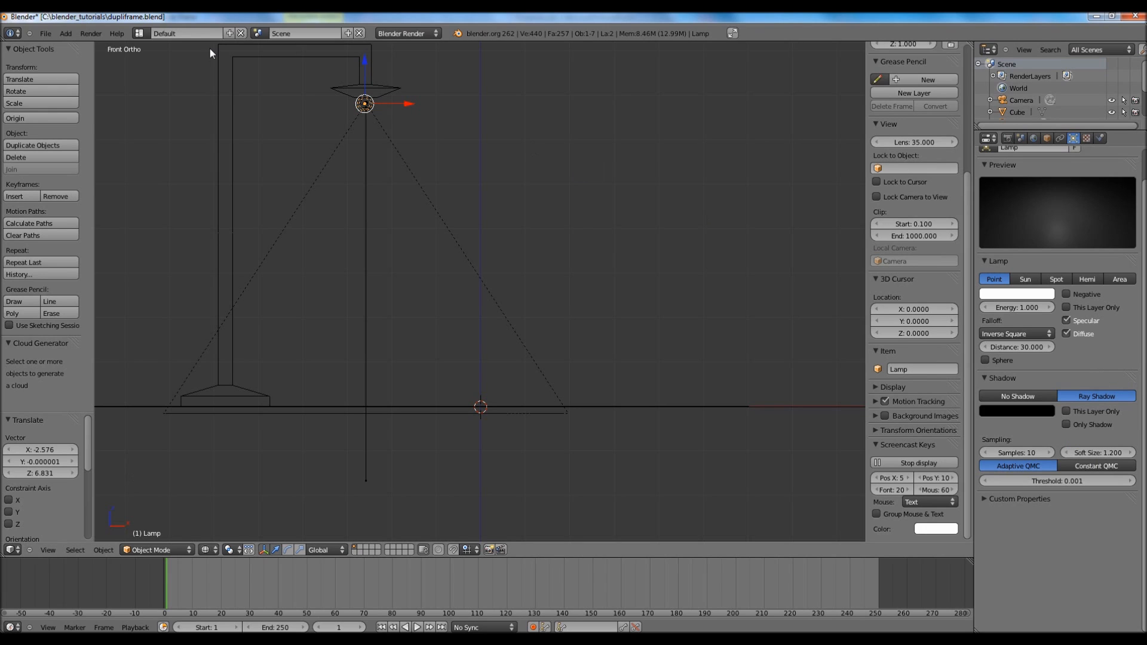
# Render the image to check the point lamp's softened shadow, and return to the scene
pyautogui.click(85, 34)
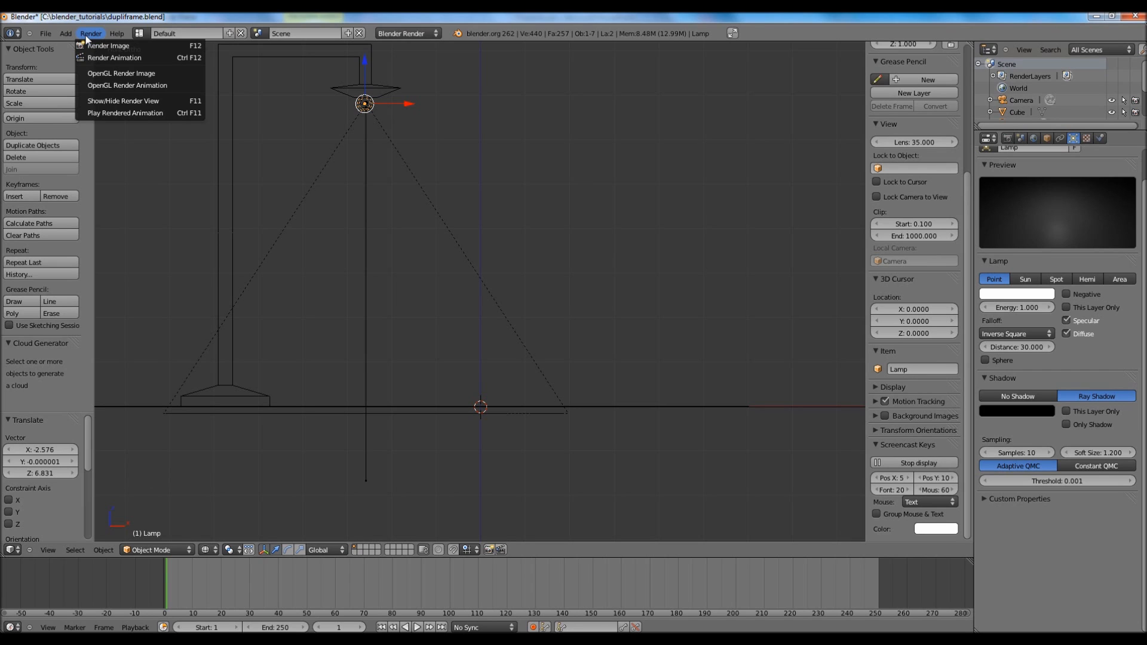
pyautogui.click(98, 47)
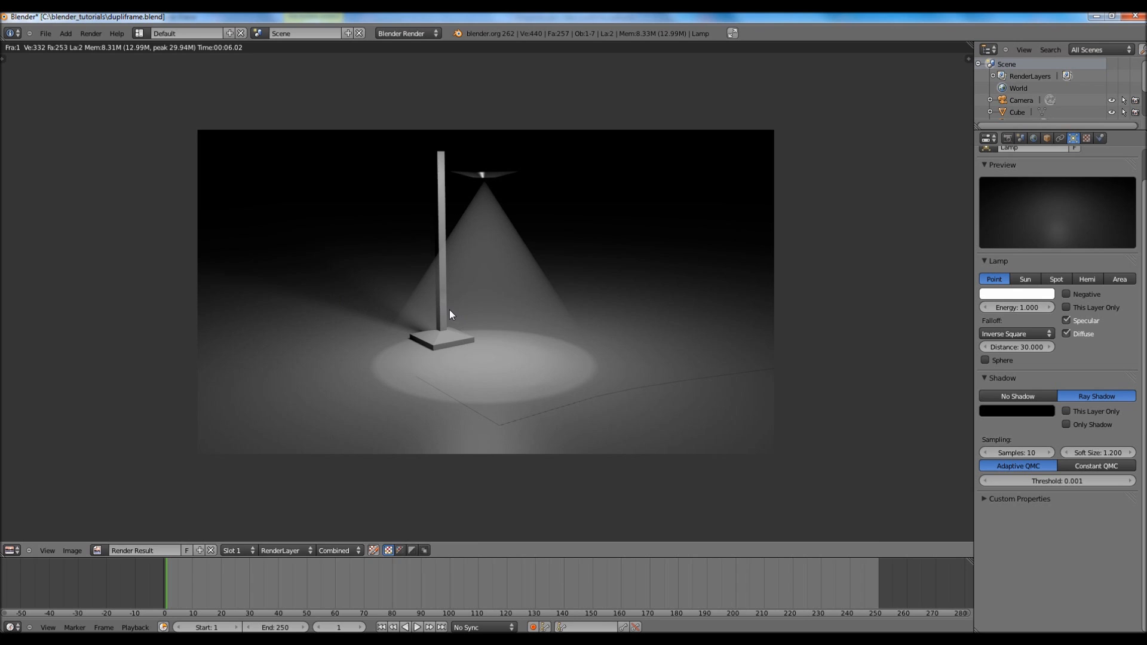
pyautogui.press('Escape')
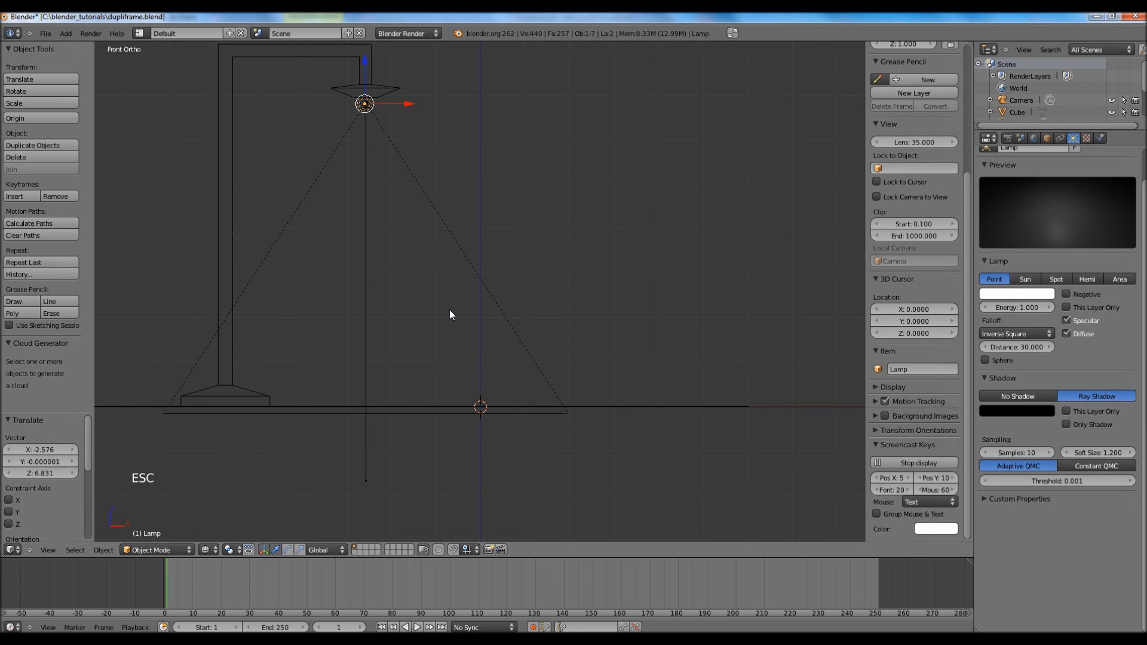
# Show the street lamp and the start of the curved path in top view
pyautogui.scroll(-2, 450, 313)
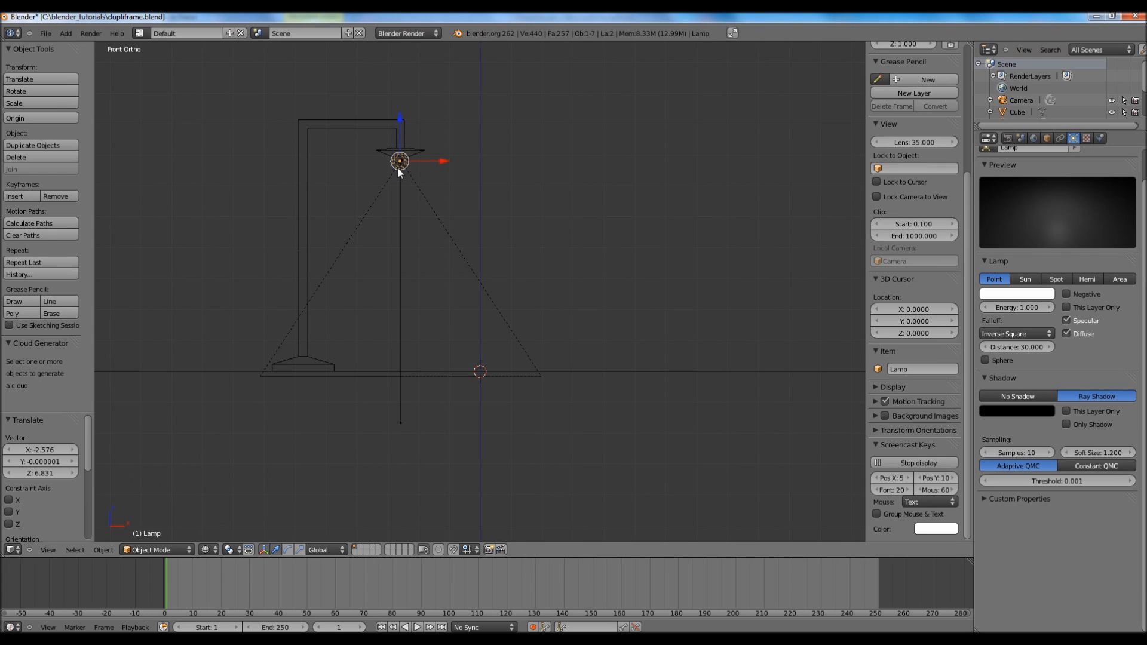
pyautogui.press('KP_7')
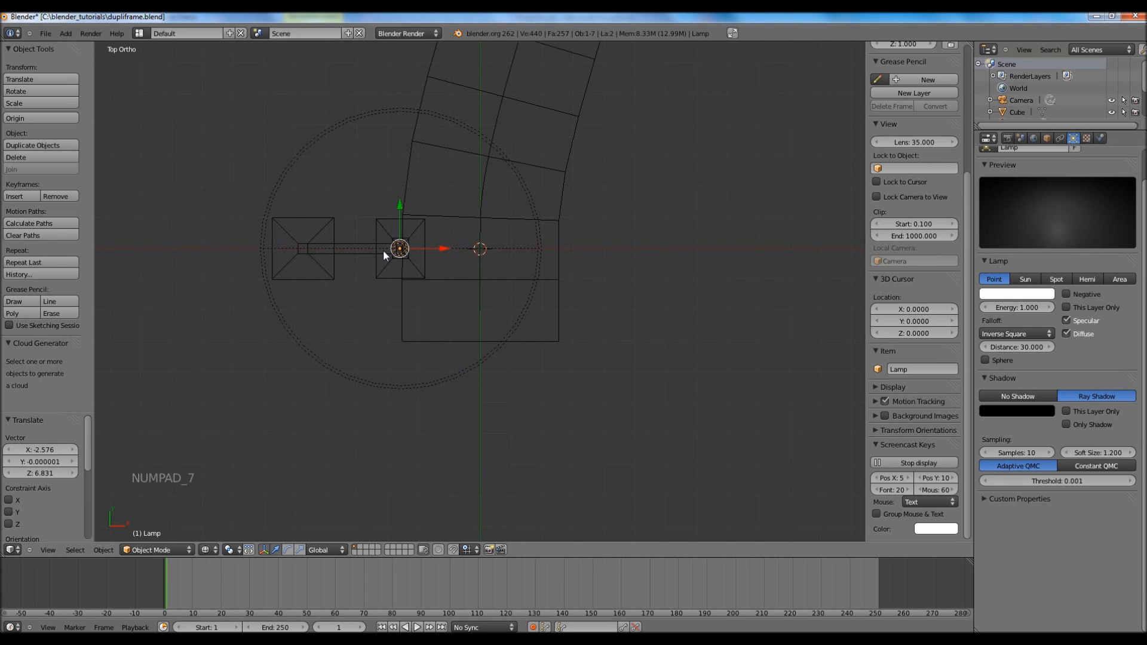
pyautogui.scroll(-2, 374, 258)
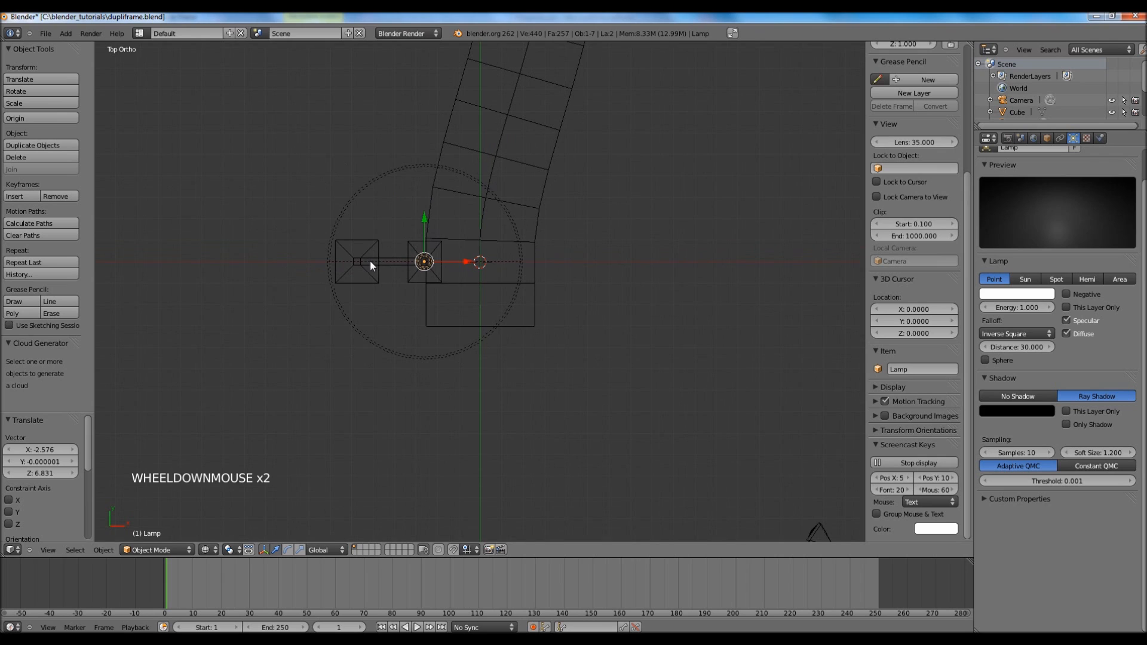
# Duplicate the NURBS path and move the copy about -5.851 along X onto the street lamp's post
pyautogui.rightClick(481, 311)
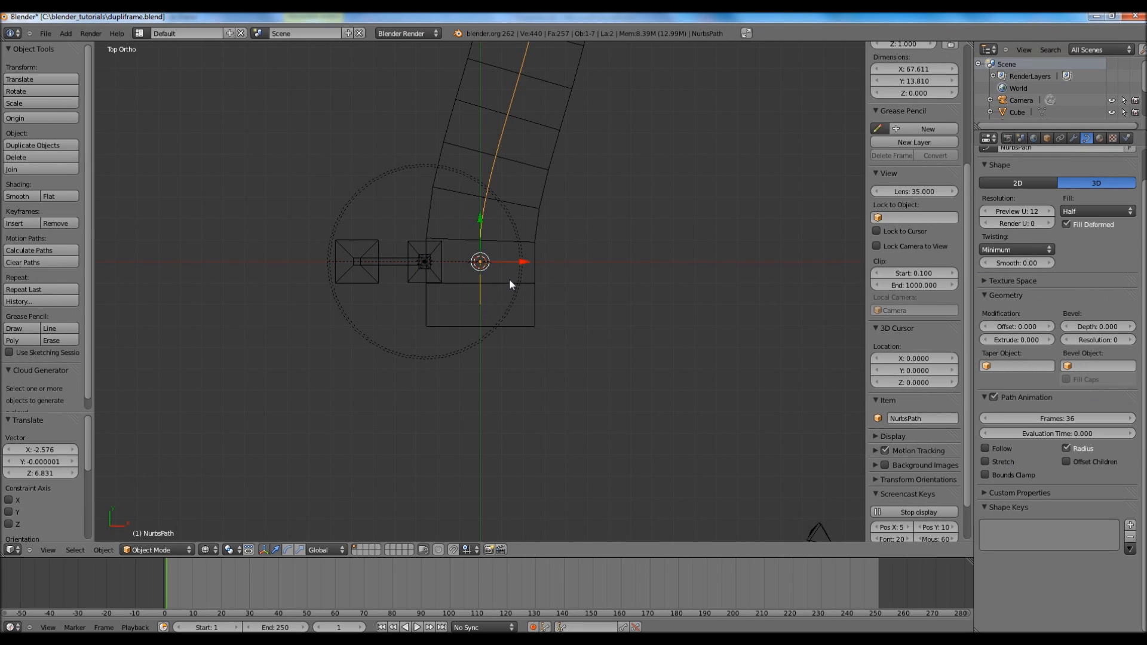
pyautogui.hotkey('shift', 'd')
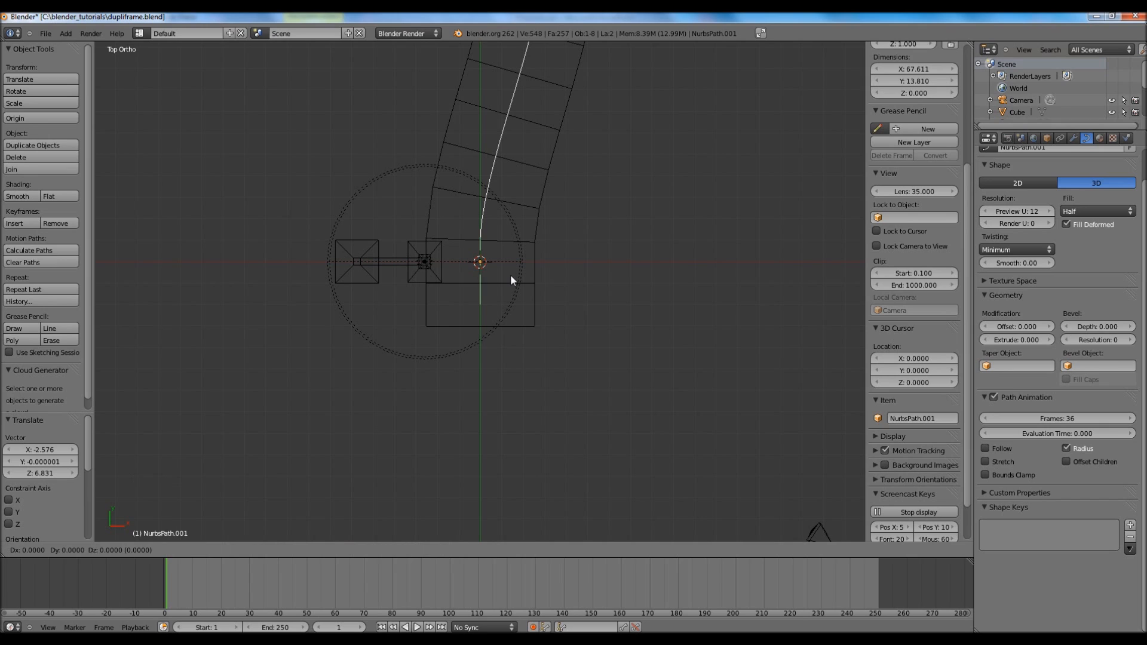
pyautogui.click(384, 274)
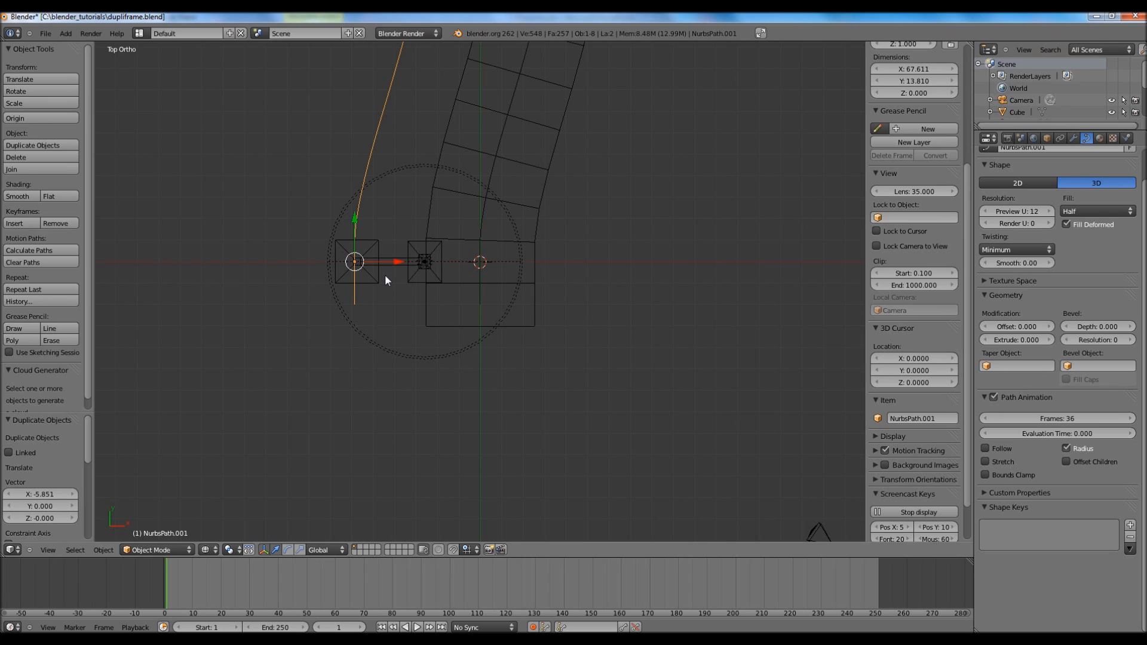
# Parent the street lamp mesh to the duplicated path using the Object parent type
pyautogui.rightClick(422, 264)
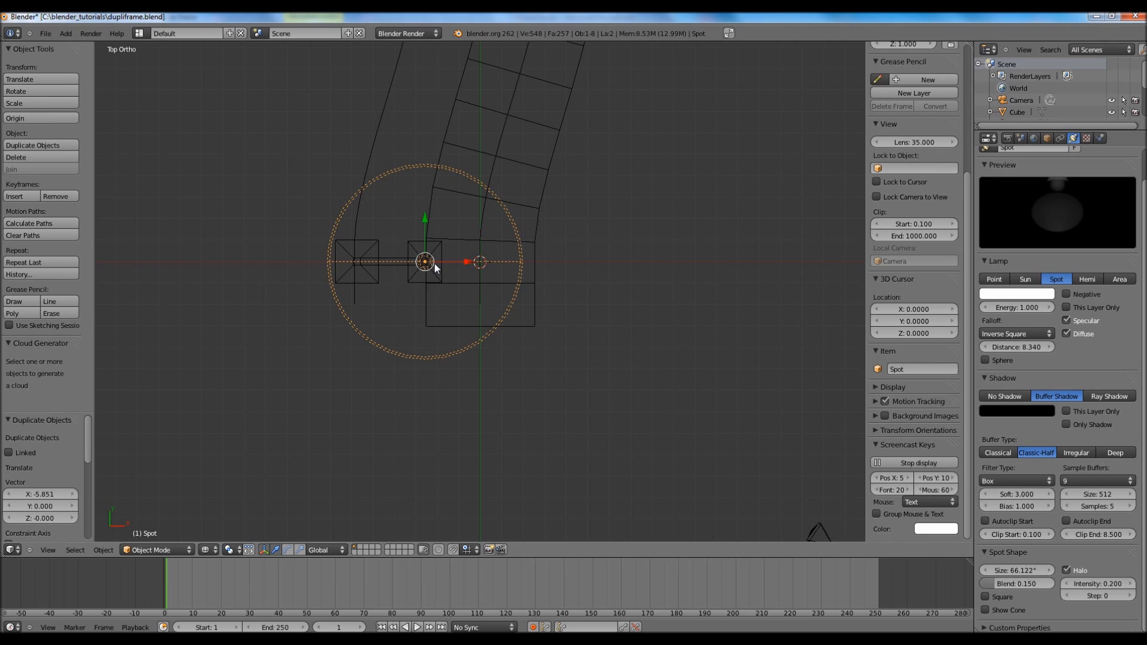
pyautogui.rightClick(351, 248)
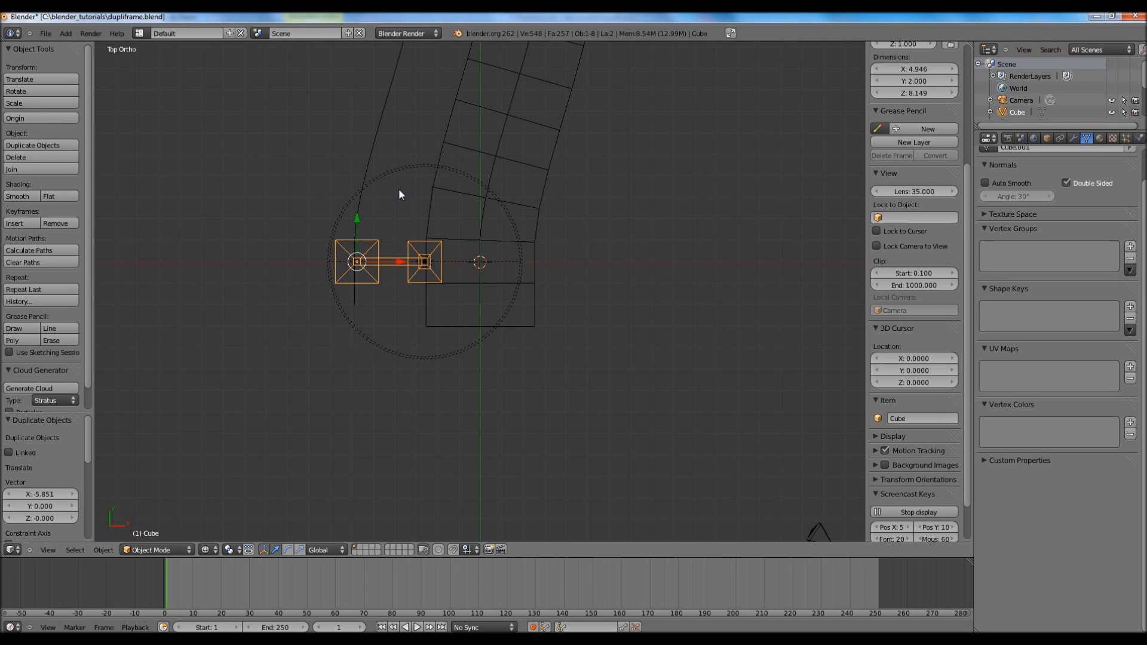
pyautogui.keyDown('shift'); pyautogui.rightClick(370, 148); pyautogui.keyUp('shift')
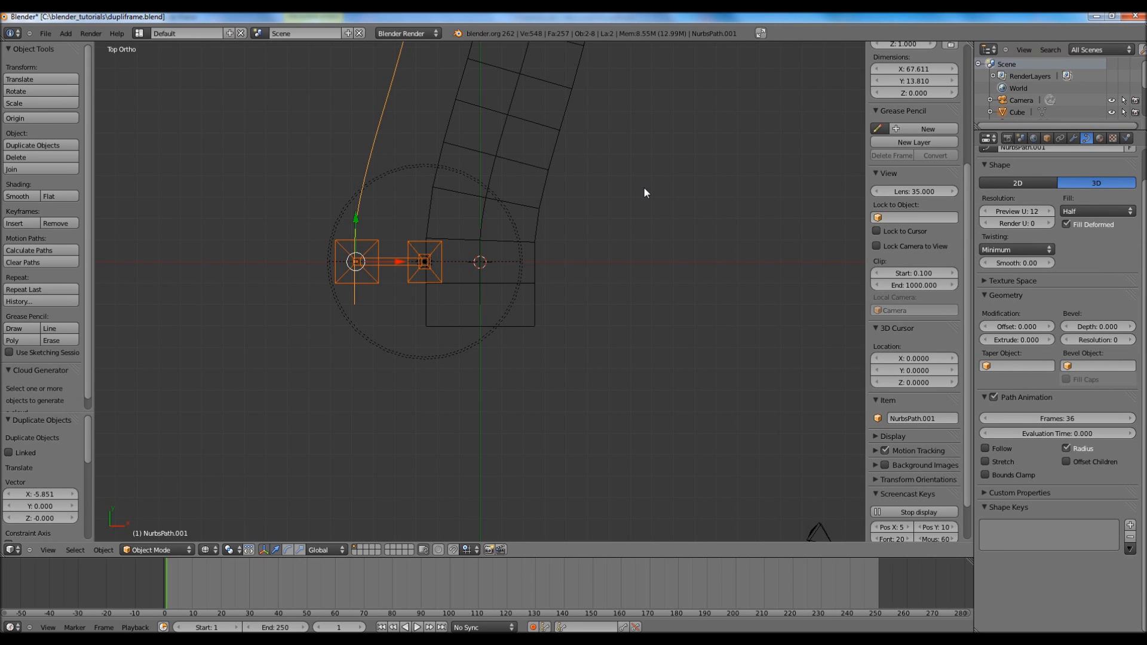
pyautogui.hotkey('ctrl', 'p')
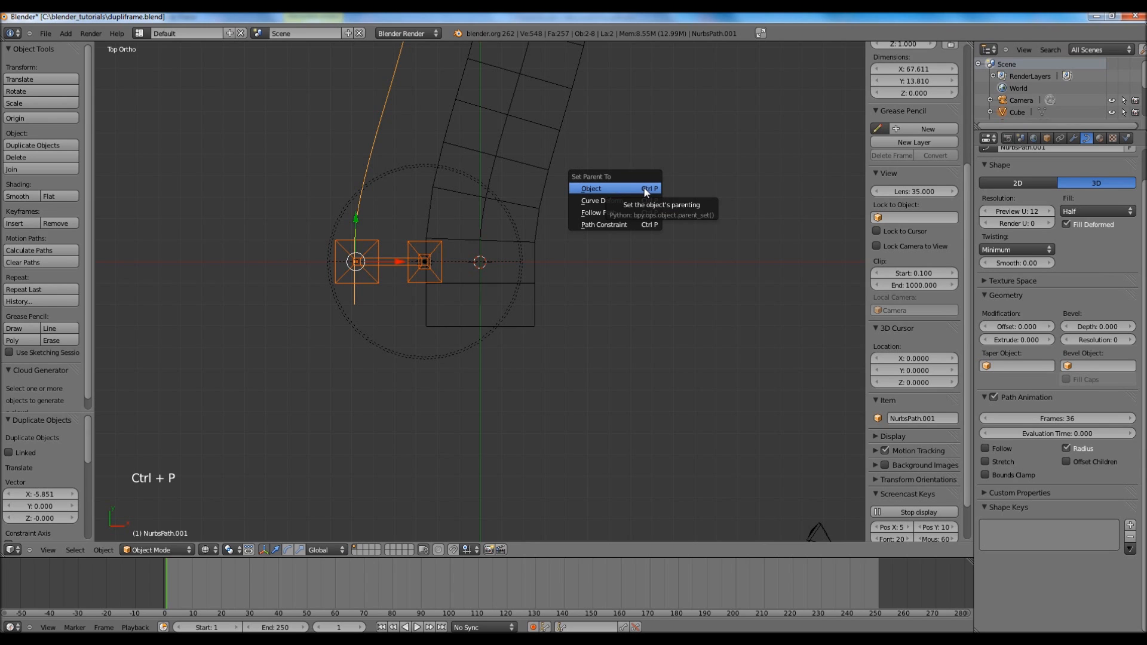
pyautogui.click(645, 191)
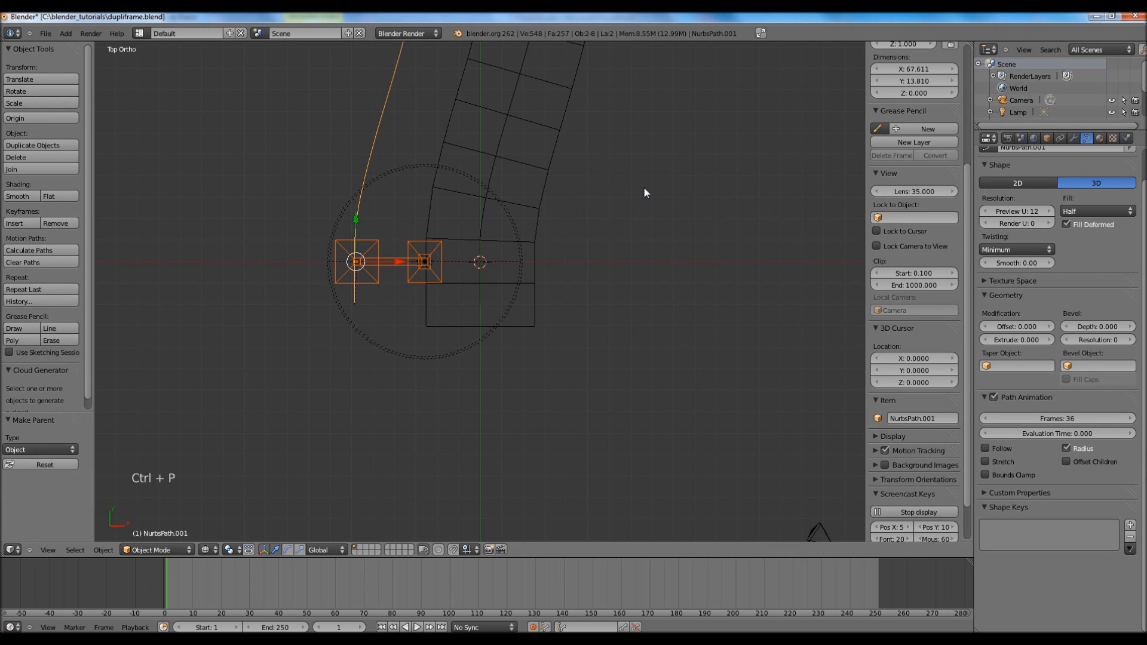
# Set the street lamp mesh's duplication to Frames and turn off Speed
pyautogui.rightClick(412, 240)
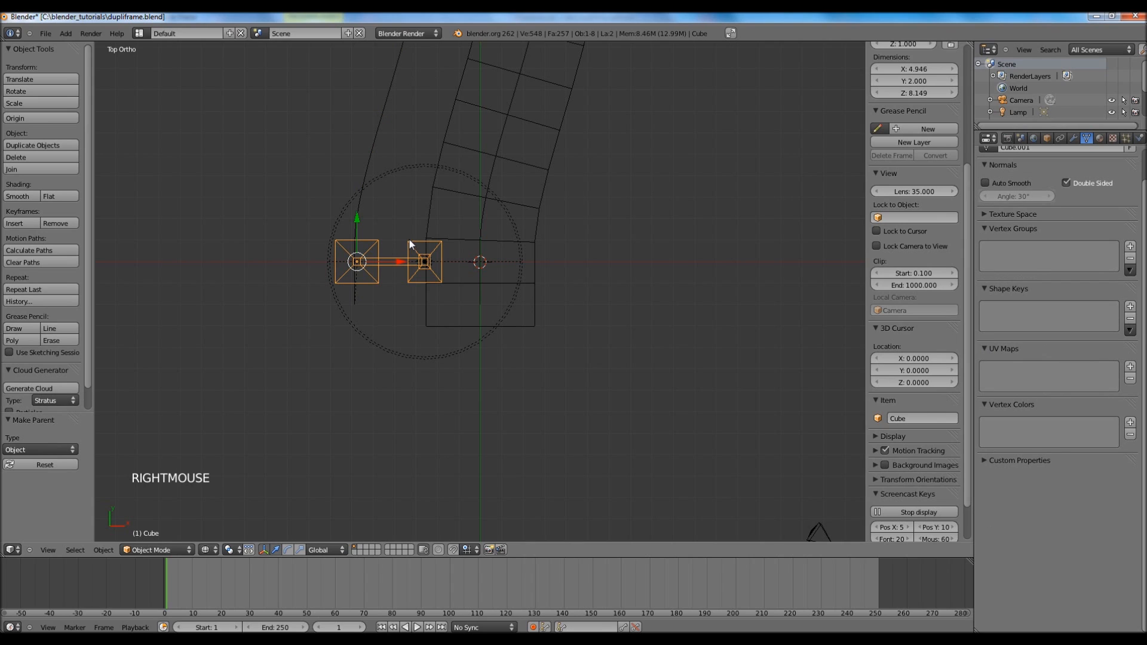
pyautogui.click(1046, 139)
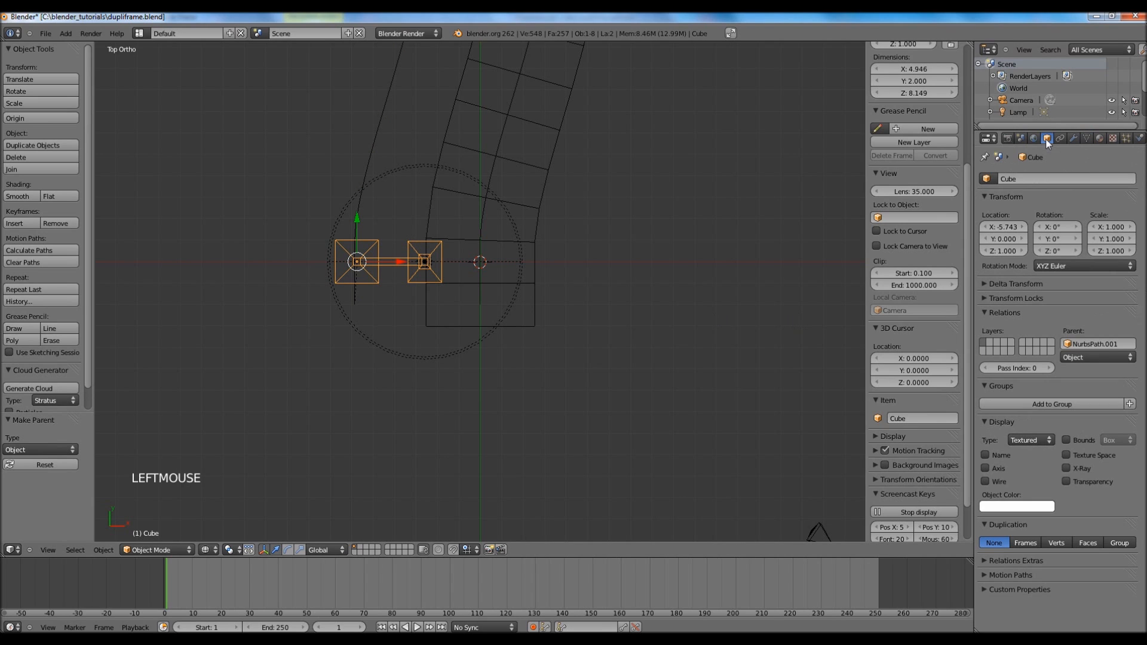
pyautogui.click(1025, 542)
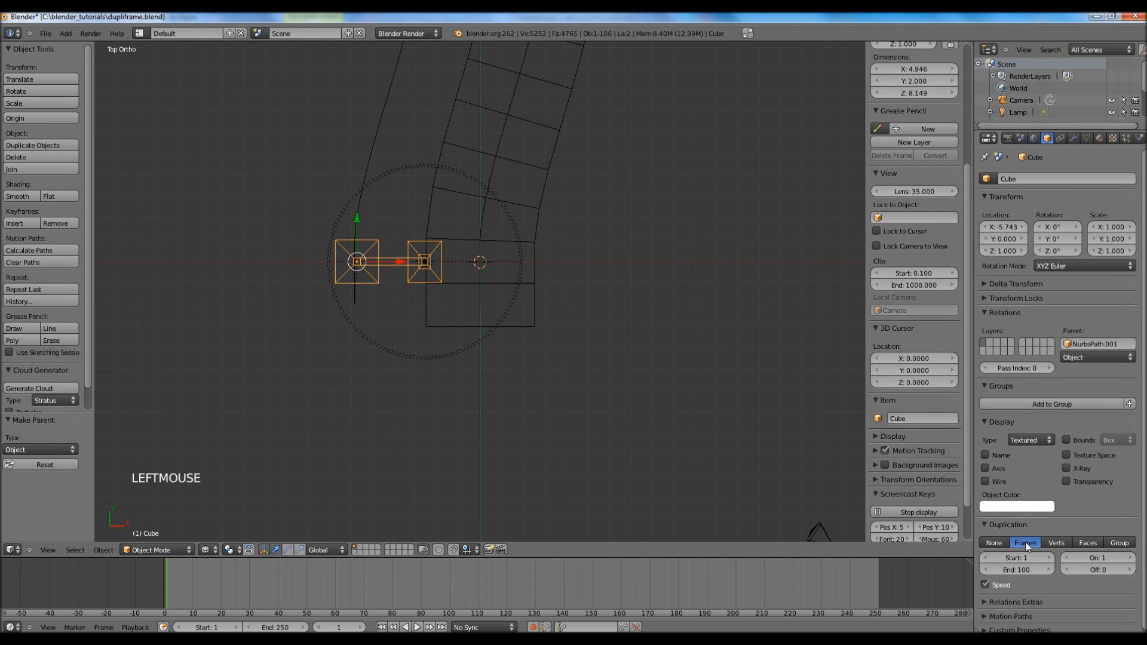
pyautogui.click(989, 586)
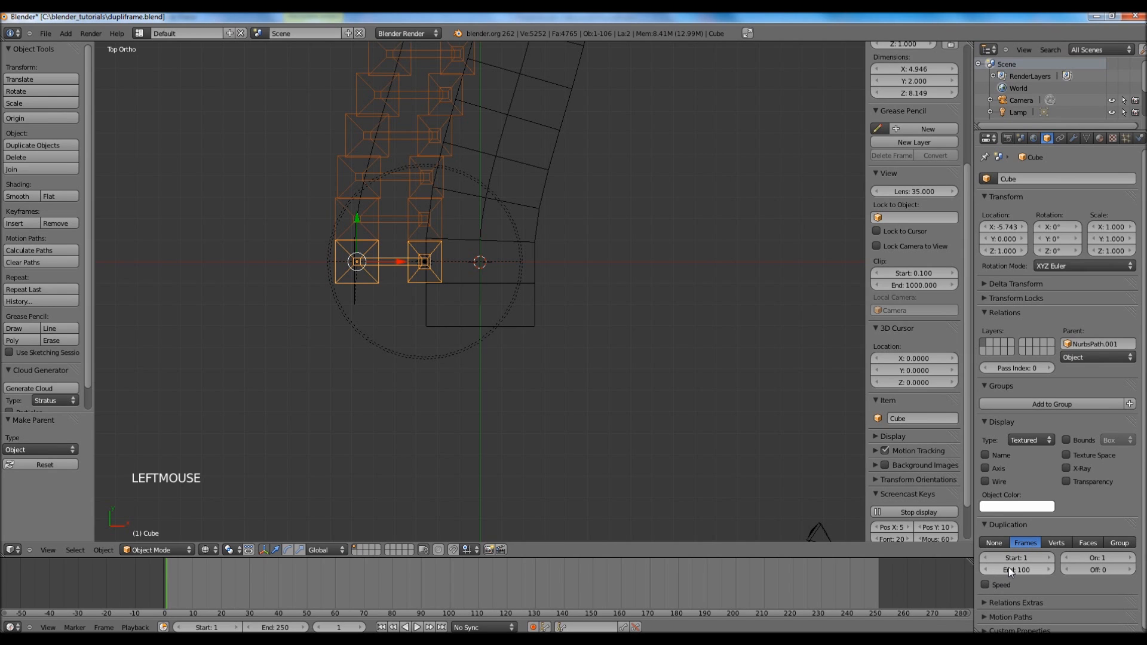
# Set the duplicated path's animation length to 5 frames
pyautogui.rightClick(353, 296)
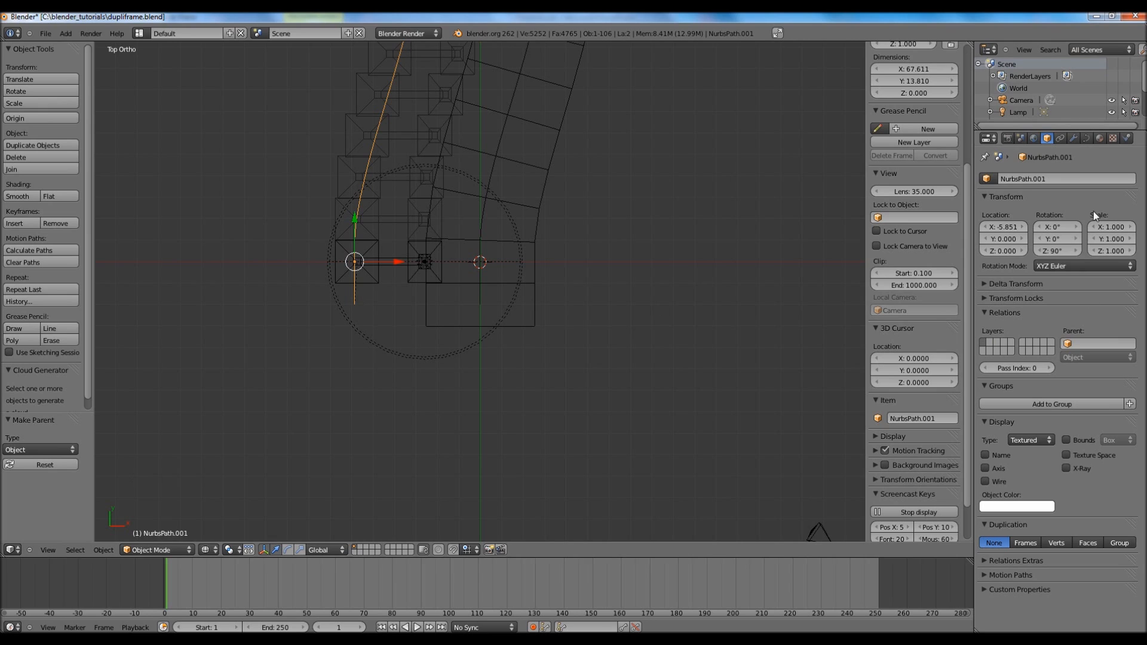
pyautogui.click(1087, 139)
pyautogui.doubleClick(1056, 449)
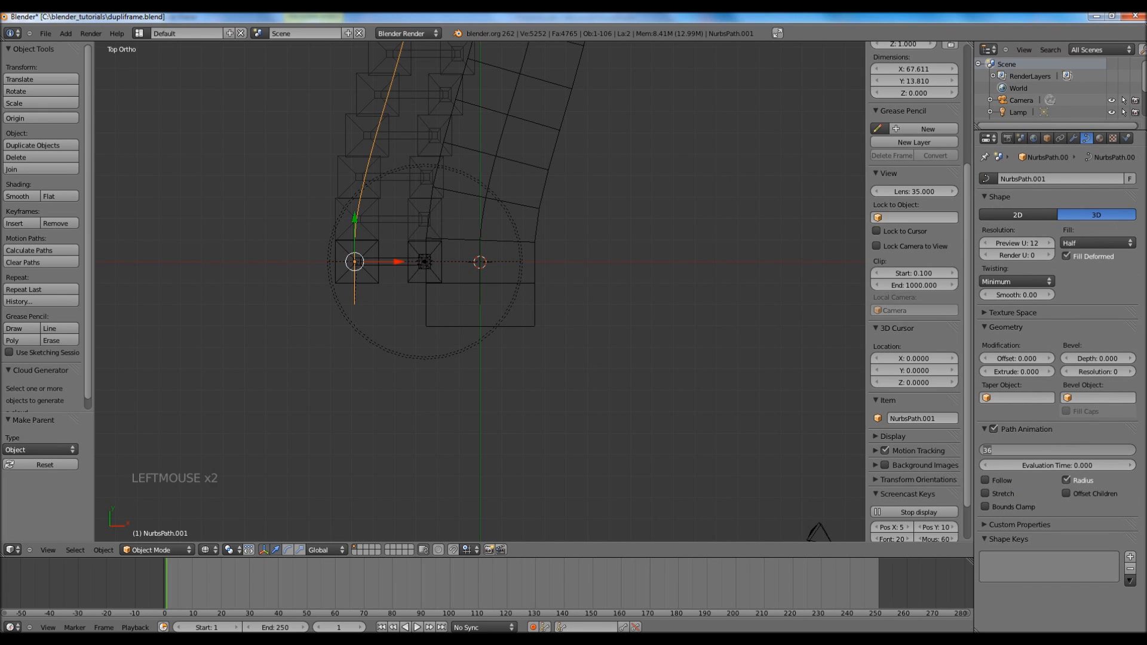
pyautogui.write('5')
pyautogui.press('Return')
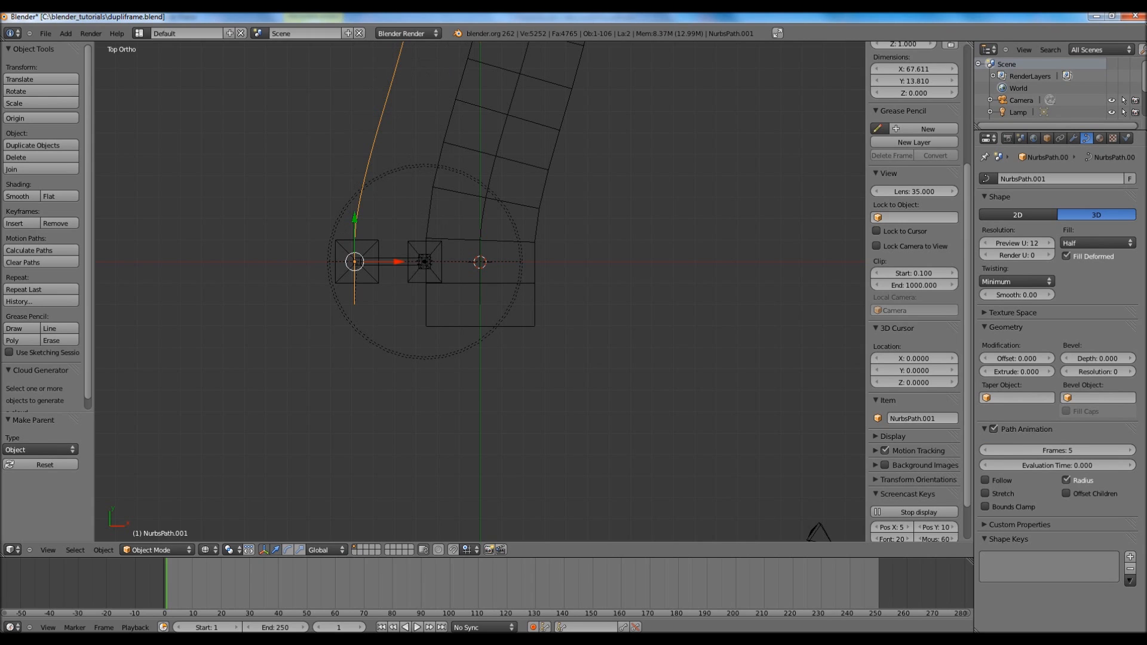
pyautogui.scroll(-9, 741, 283)
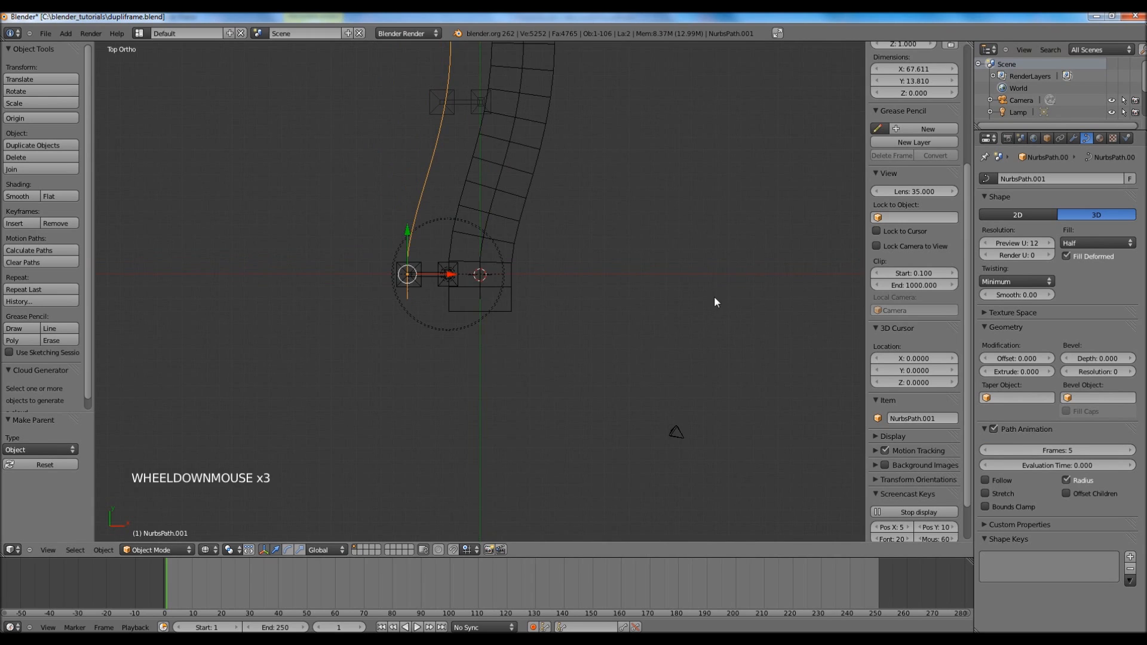
pyautogui.scroll(1, 696, 295)
pyautogui.scroll(-2, 696, 295)
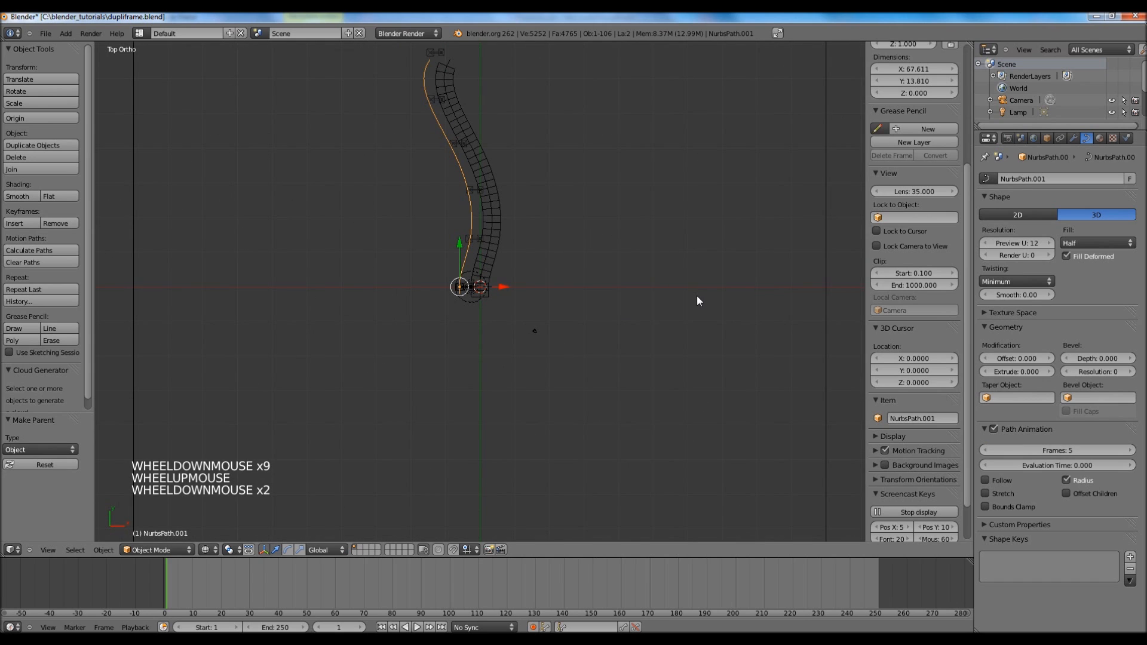
# Parent the spot light to the duplicated path using the Object parent type
pyautogui.scroll(2, 696, 296)
pyautogui.scroll(-1, 697, 295)
pyautogui.scroll(1, 696, 296)
pyautogui.scroll(7, 696, 296)
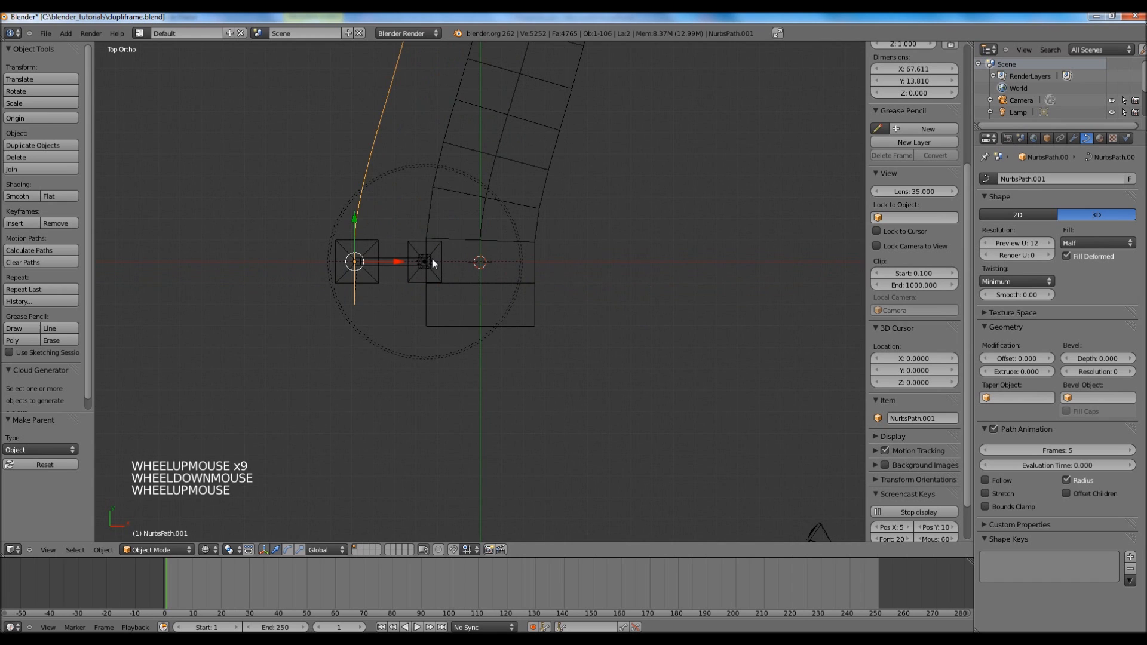
pyautogui.rightClick(429, 260)
pyautogui.rightClick(428, 261)
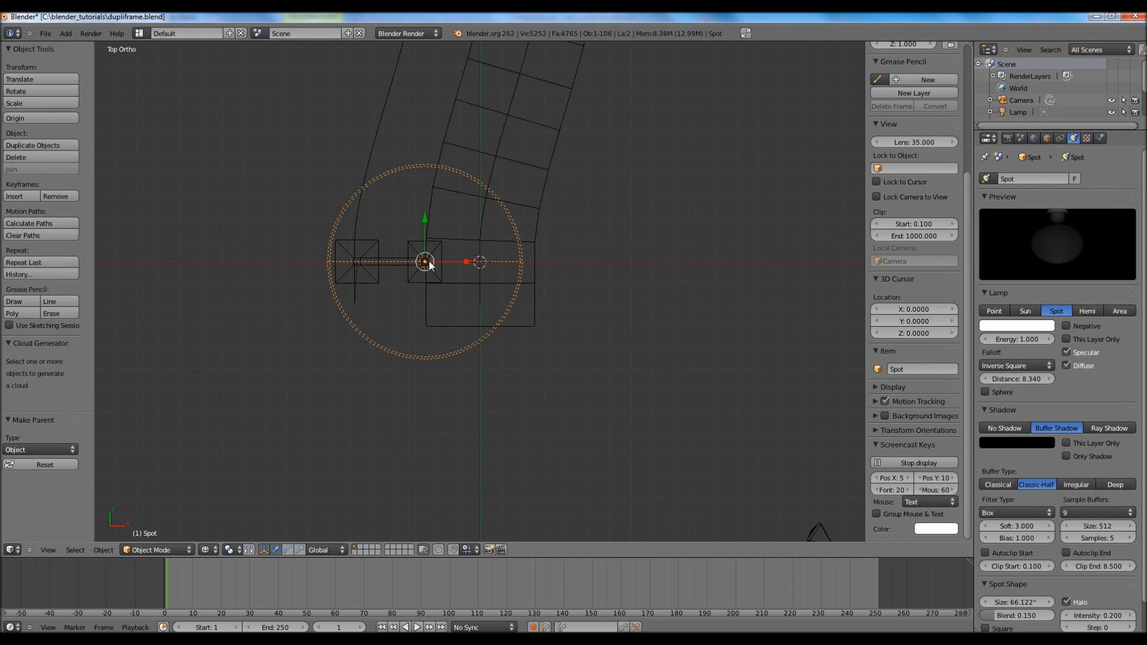
pyautogui.keyDown('shift'); pyautogui.rightClick(371, 166); pyautogui.keyUp('shift')
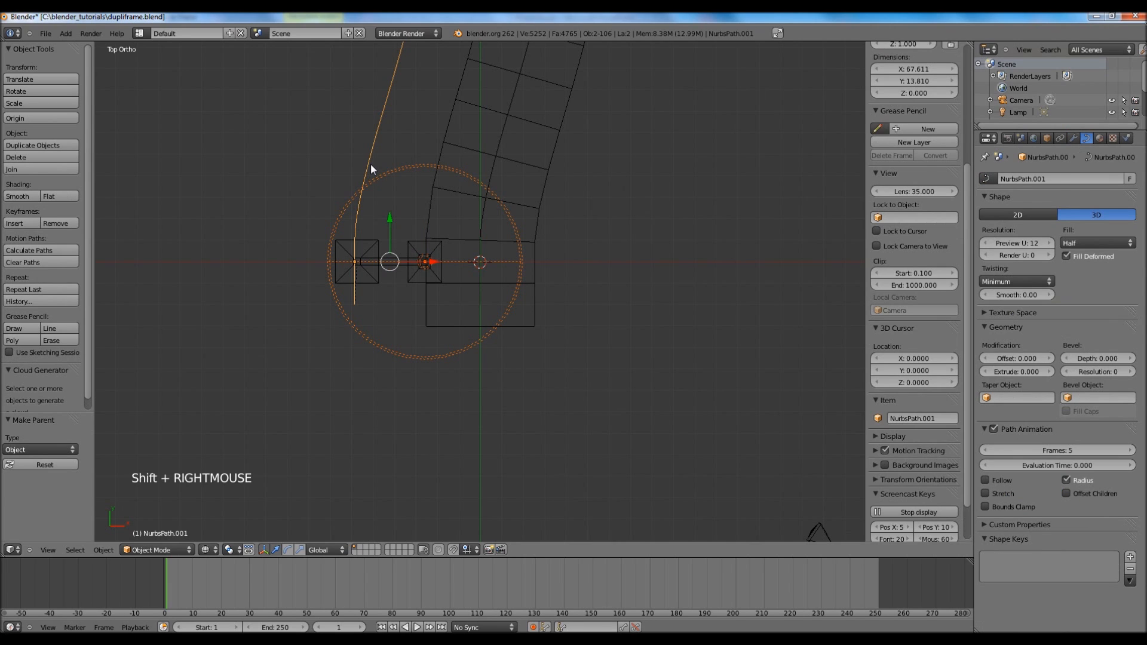
pyautogui.hotkey('ctrl', 'p')
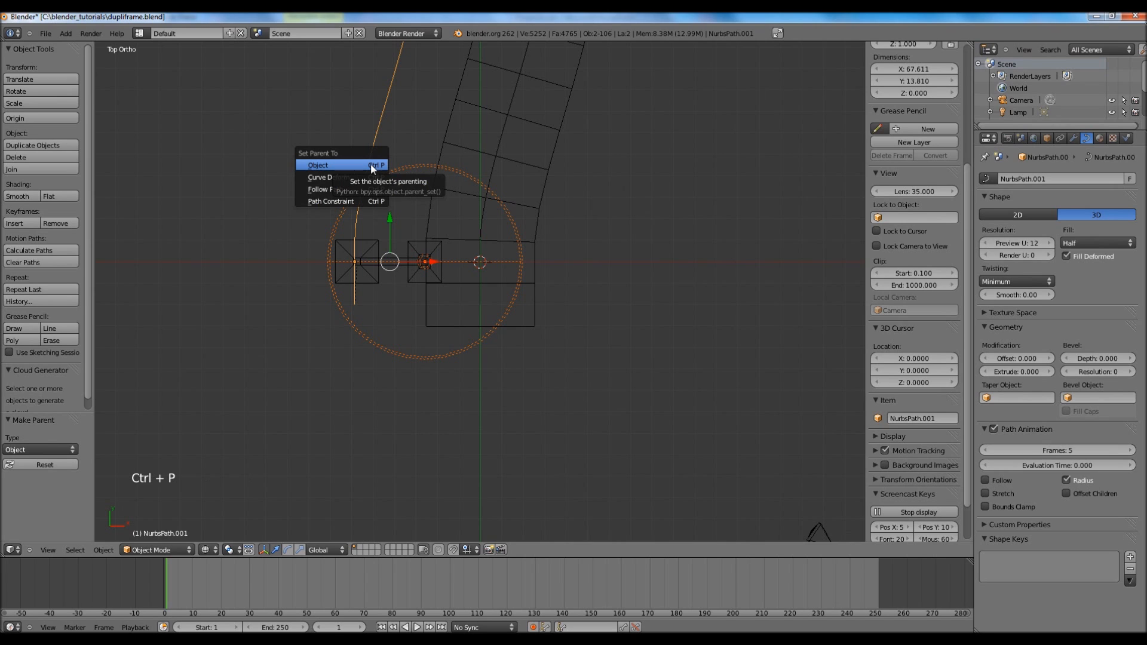
pyautogui.click(371, 164)
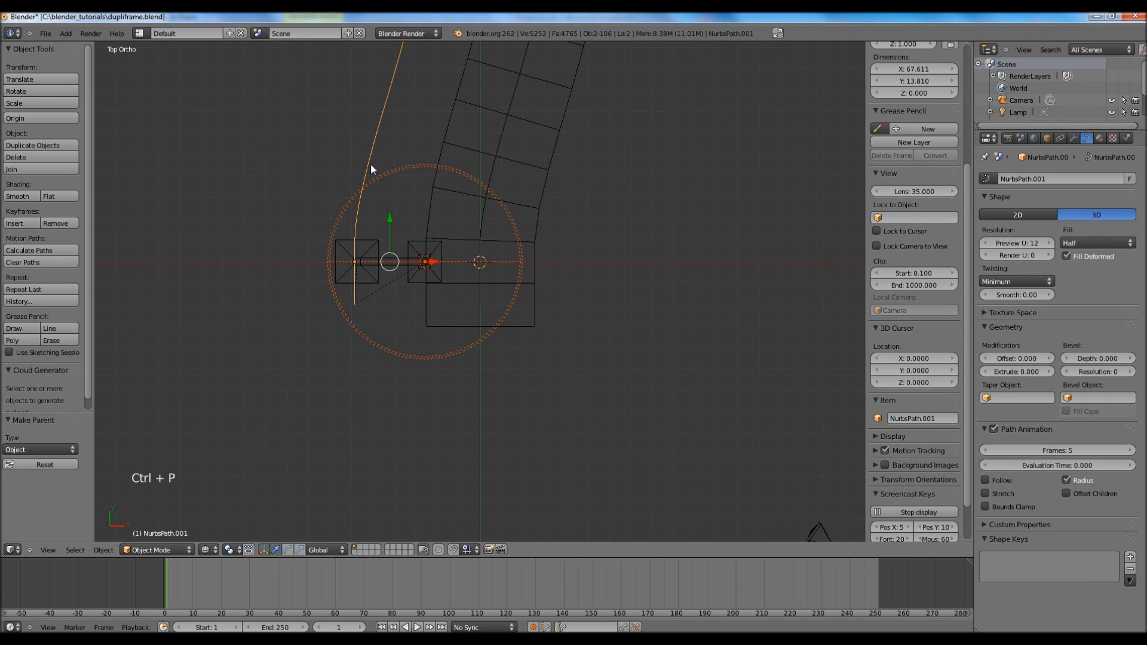
# Set the spot light's duplication to Frames and turn off Speed
pyautogui.rightClick(423, 260)
pyautogui.rightClick(422, 260)
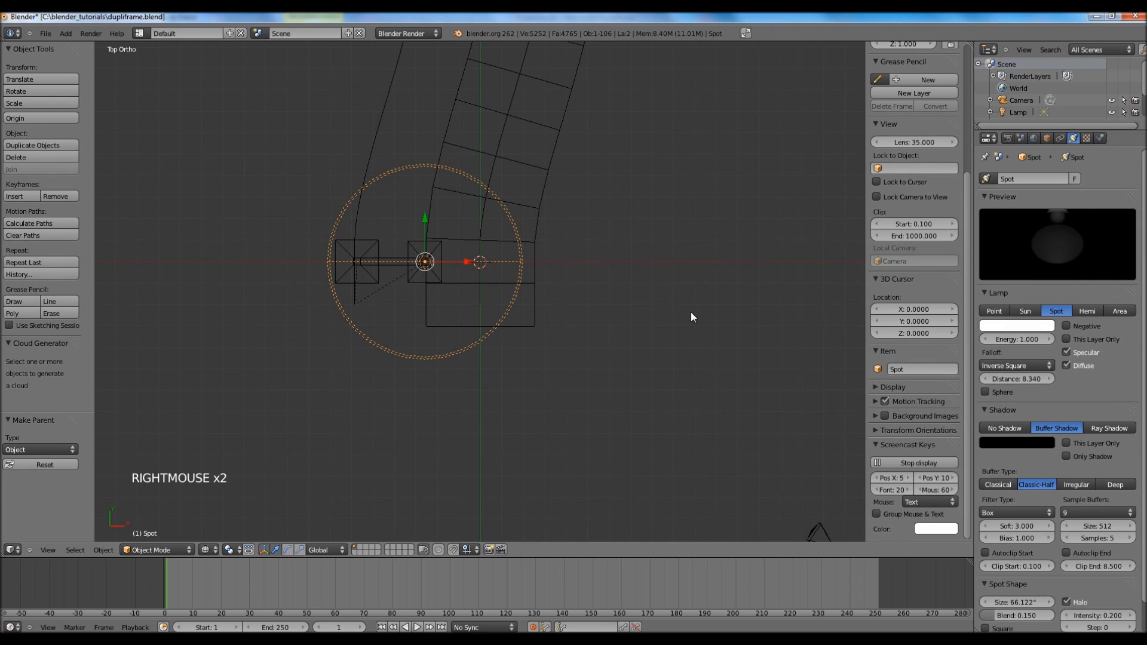
pyautogui.click(1046, 138)
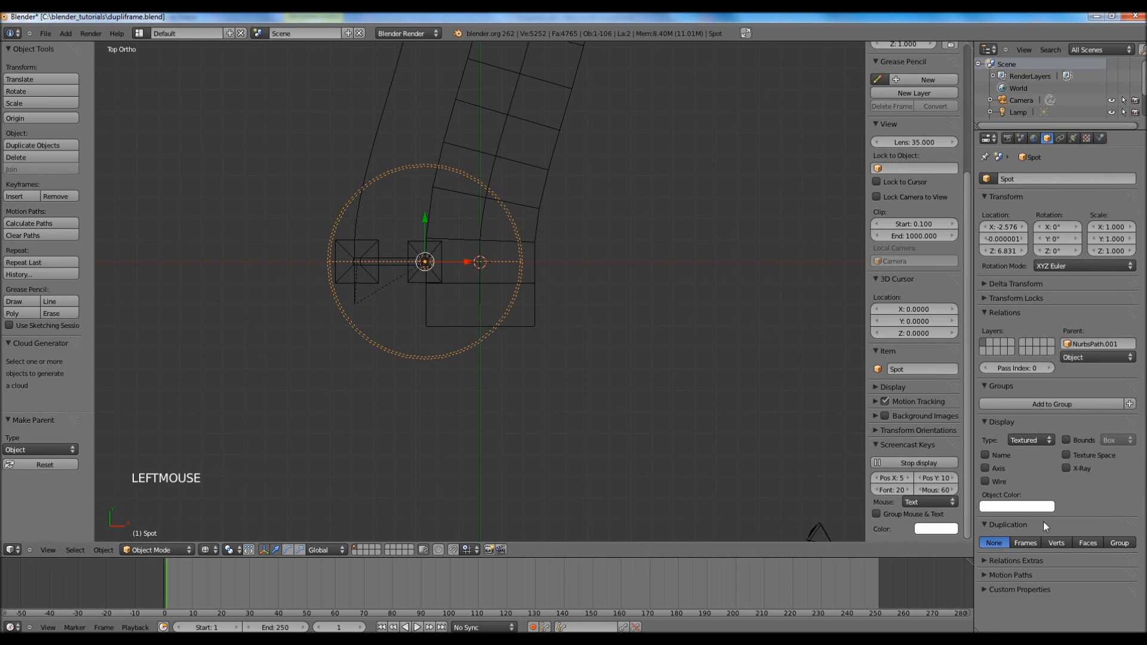
pyautogui.click(1027, 548)
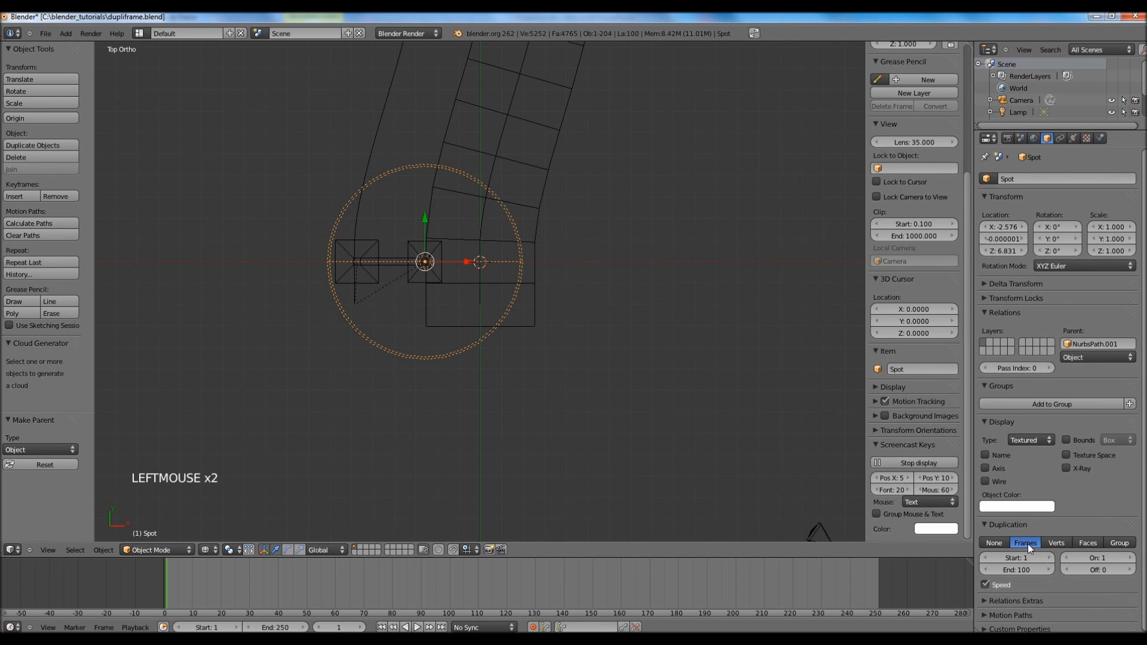
pyautogui.click(985, 585)
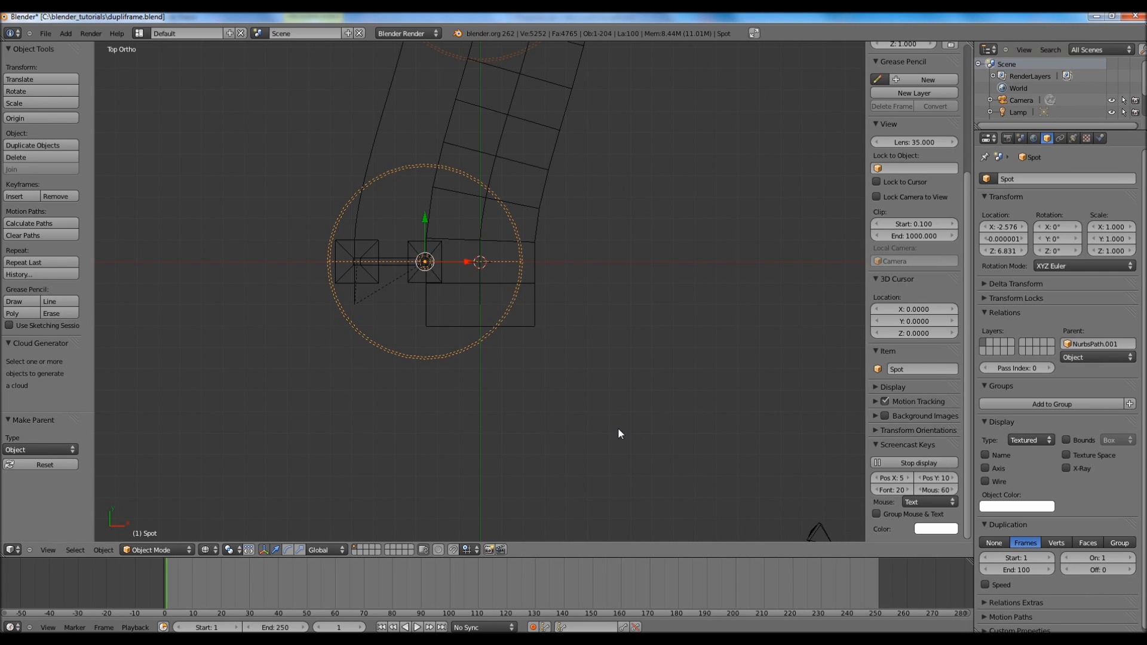
# Set the spot light's duplication end frame to 5
pyautogui.scroll(-1, 619, 432)
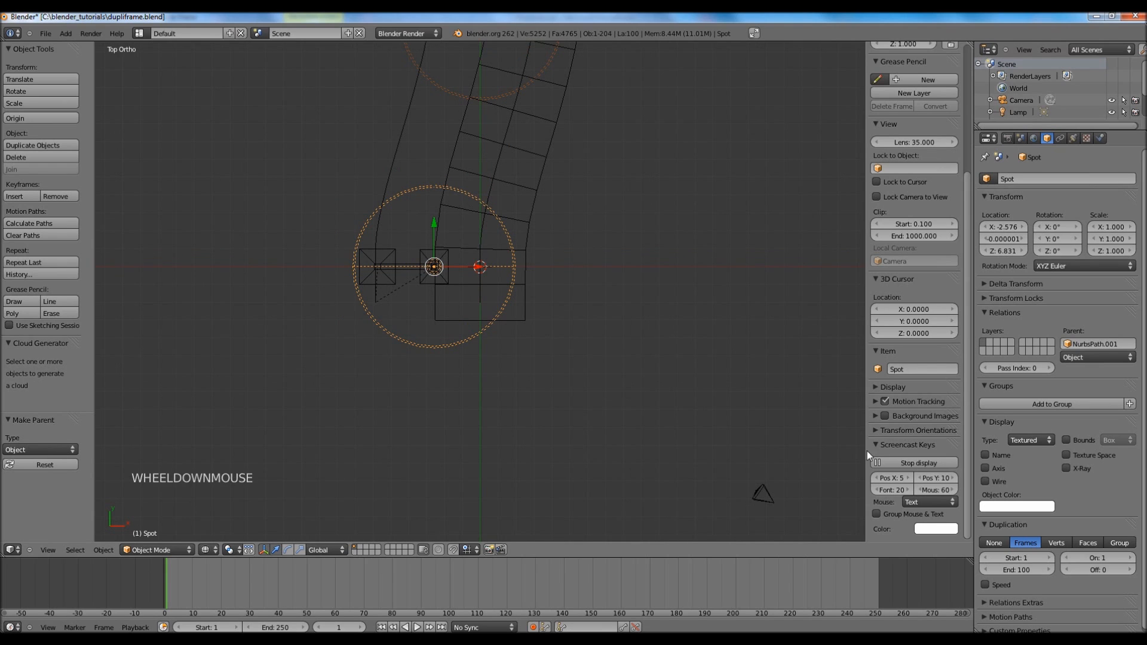
pyautogui.click(1022, 568)
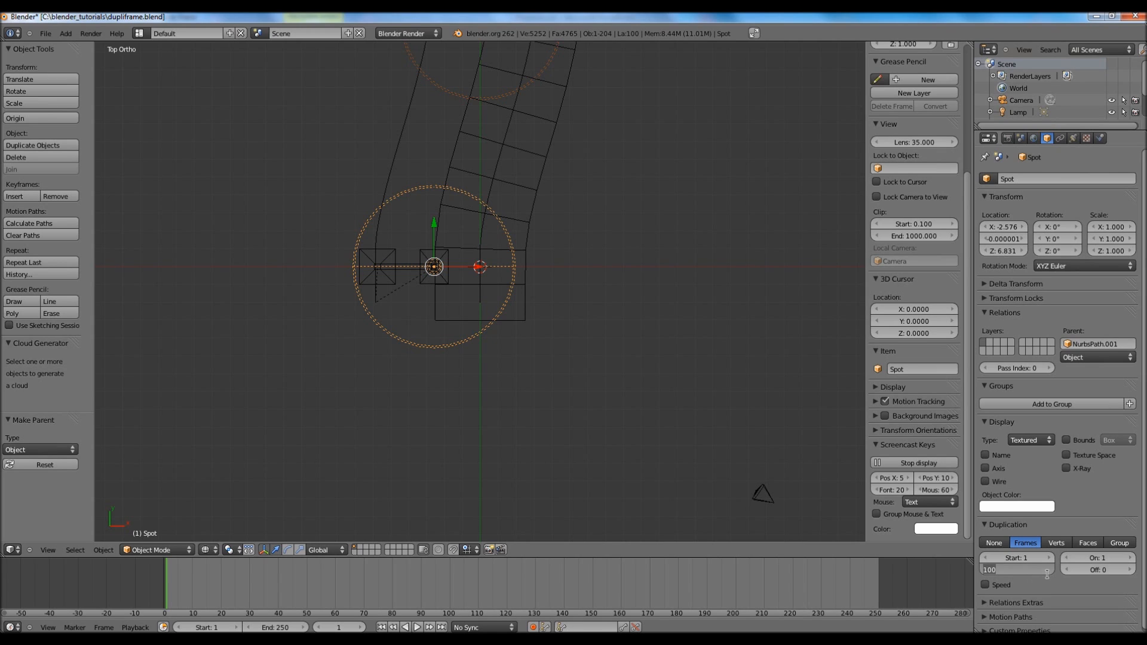
pyautogui.press('Return')
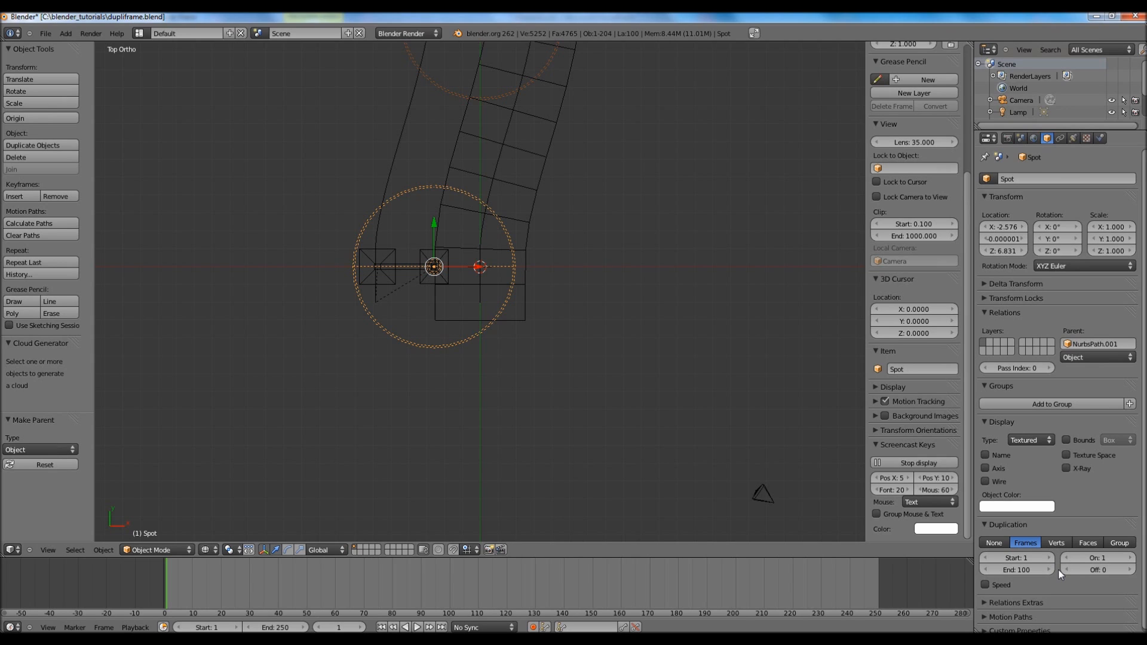
pyautogui.click(1015, 571)
pyautogui.write('5')
pyautogui.press('Return')
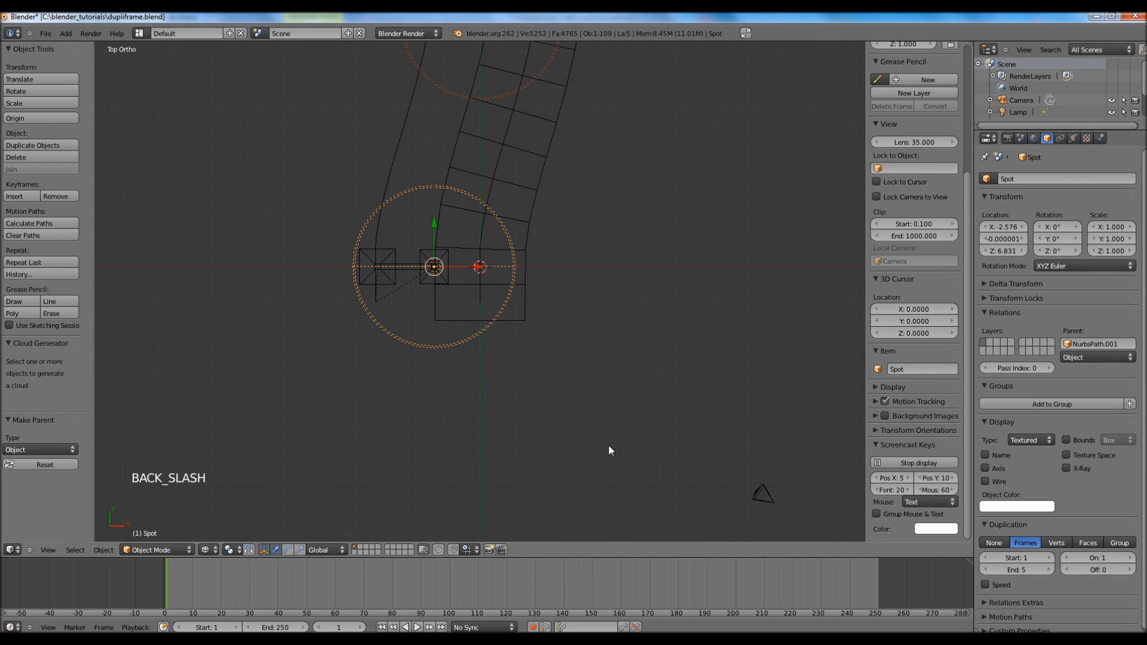
# Set the street lamp mesh's duplication end frame to 5
pyautogui.rightClick(383, 249)
pyautogui.click(1012, 573)
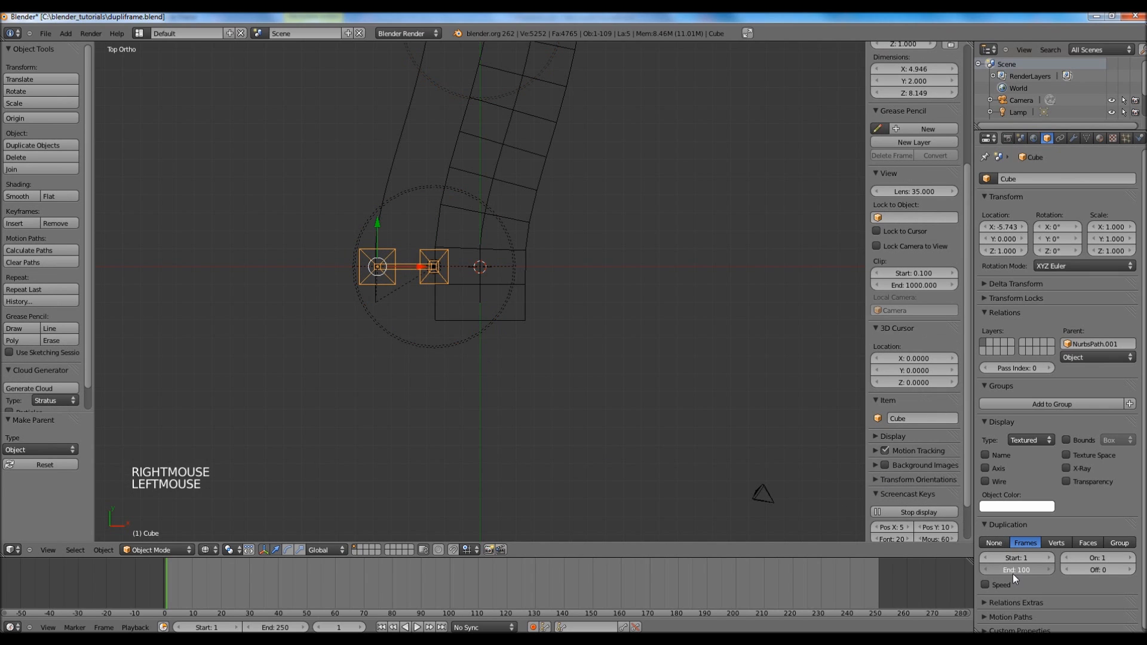
pyautogui.write('5')
pyautogui.press('Return')
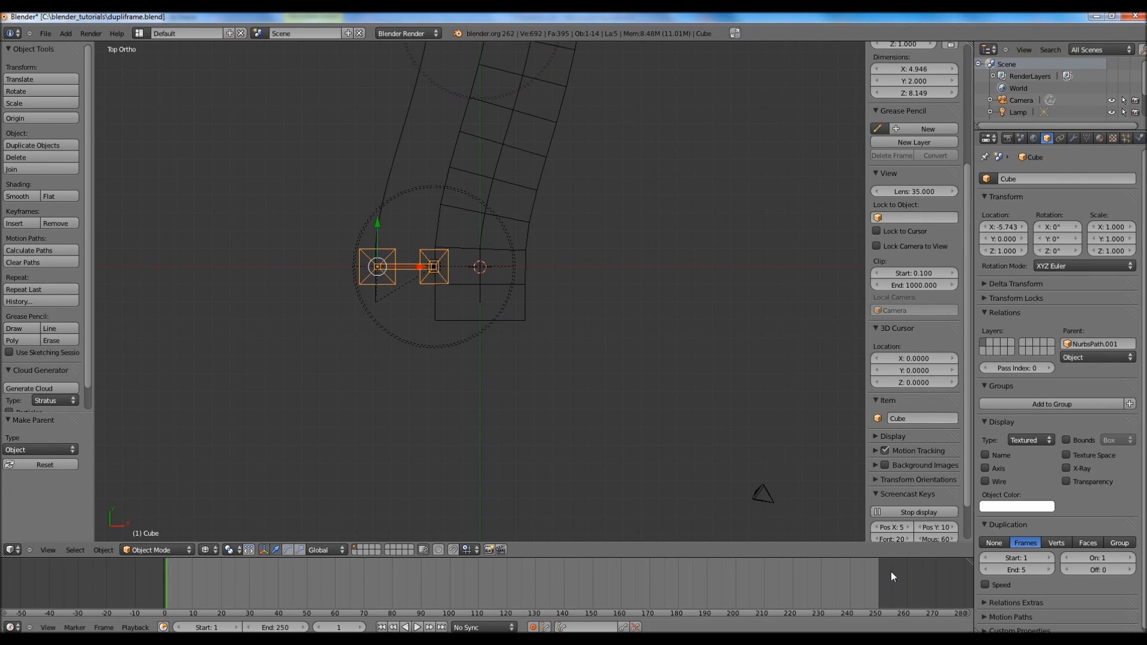
# Set the Lamp light at the street lamp's head to Frames duplication with Speed off and end frame 5
pyautogui.rightClick(465, 282)
pyautogui.rightClick(442, 266)
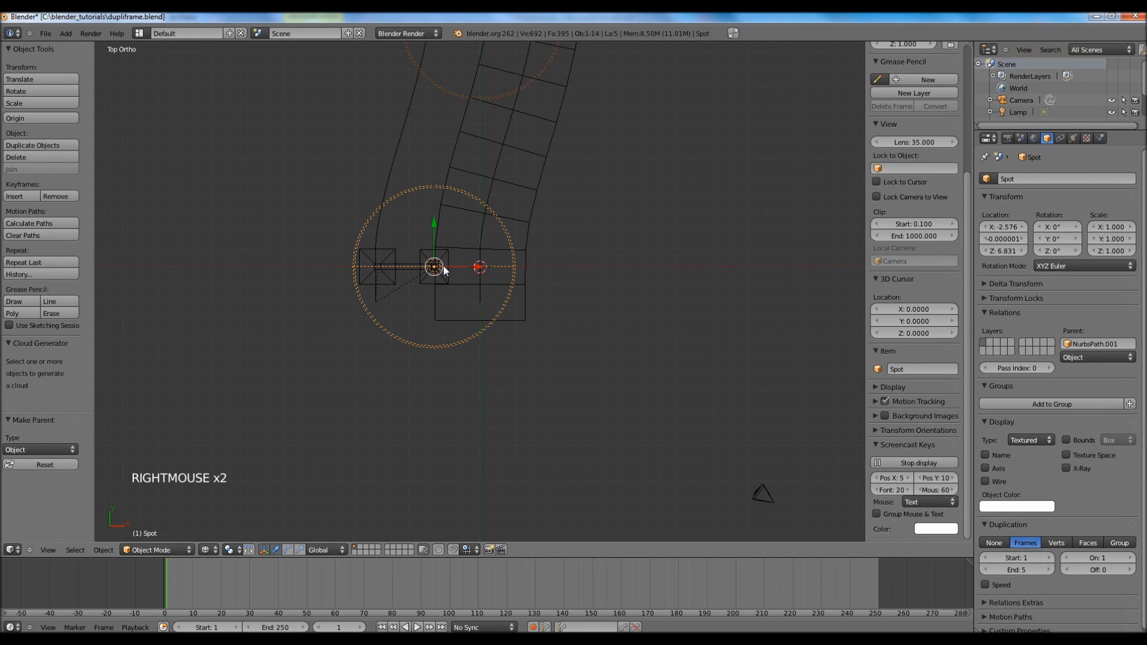
pyautogui.rightClick(443, 267)
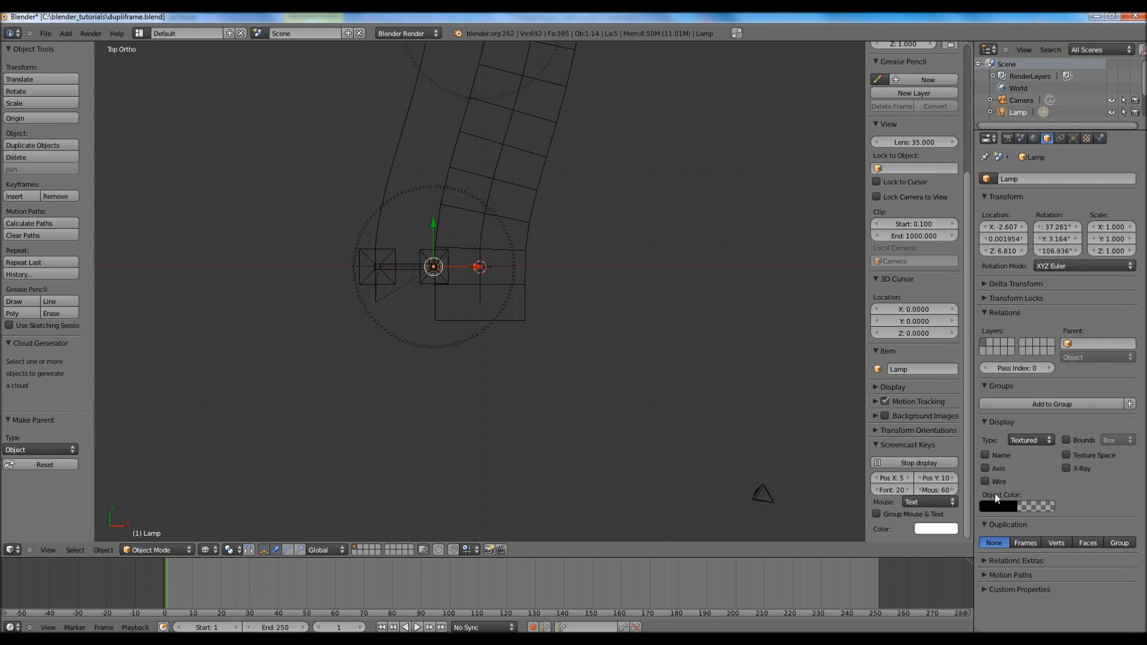
pyautogui.click(1022, 546)
pyautogui.click(1000, 586)
pyautogui.click(1016, 574)
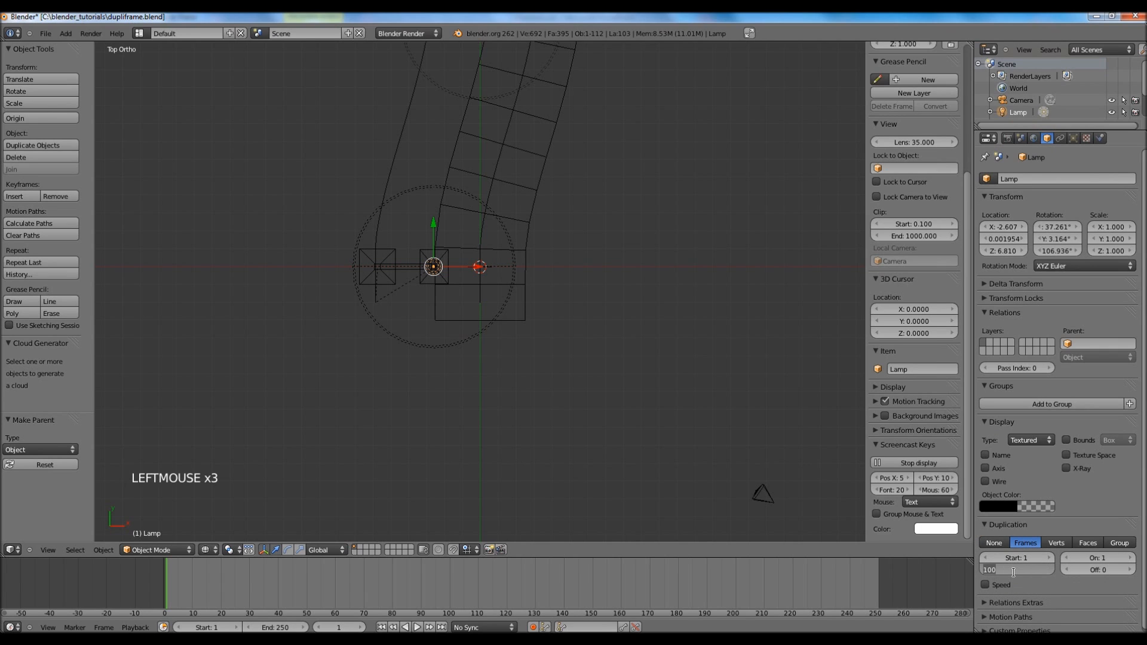
pyautogui.write('5')
pyautogui.press('Return')
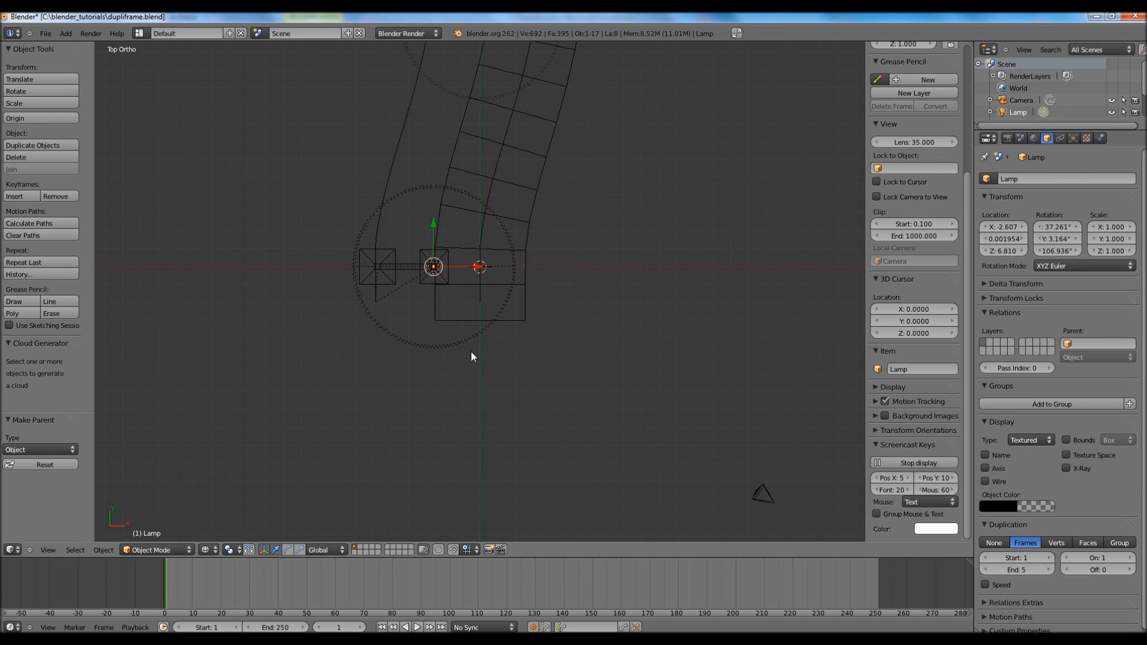
# Render the scene through the camera to check the duplicated street lamps, and return to the viewport
pyautogui.press('KP_0')
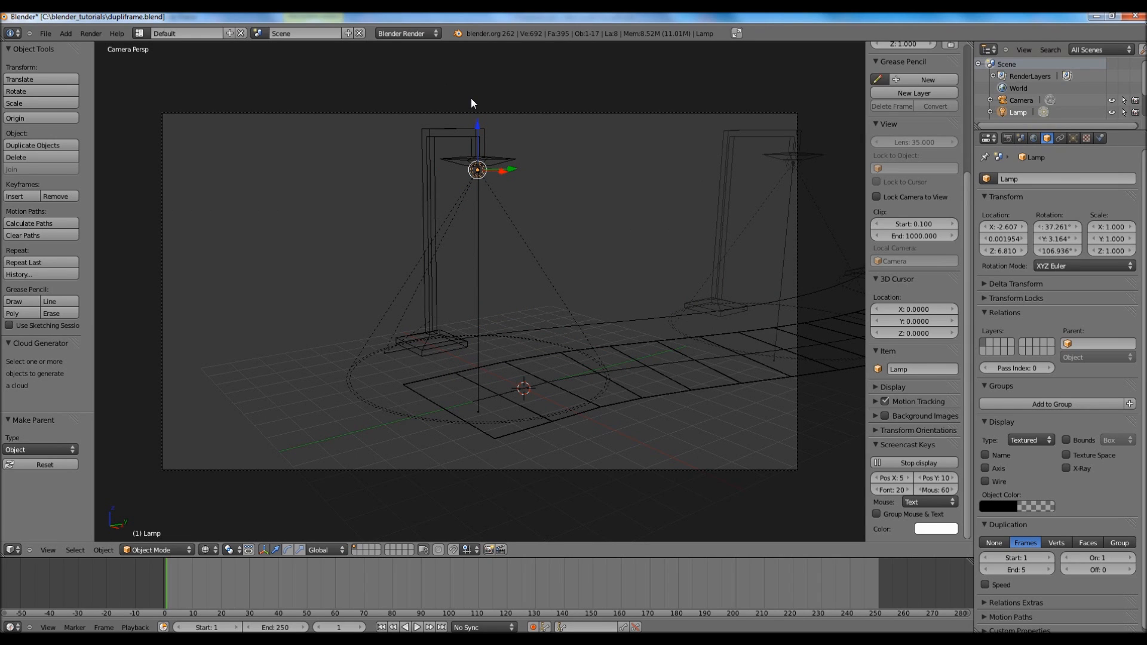
pyautogui.rightClick(446, 132)
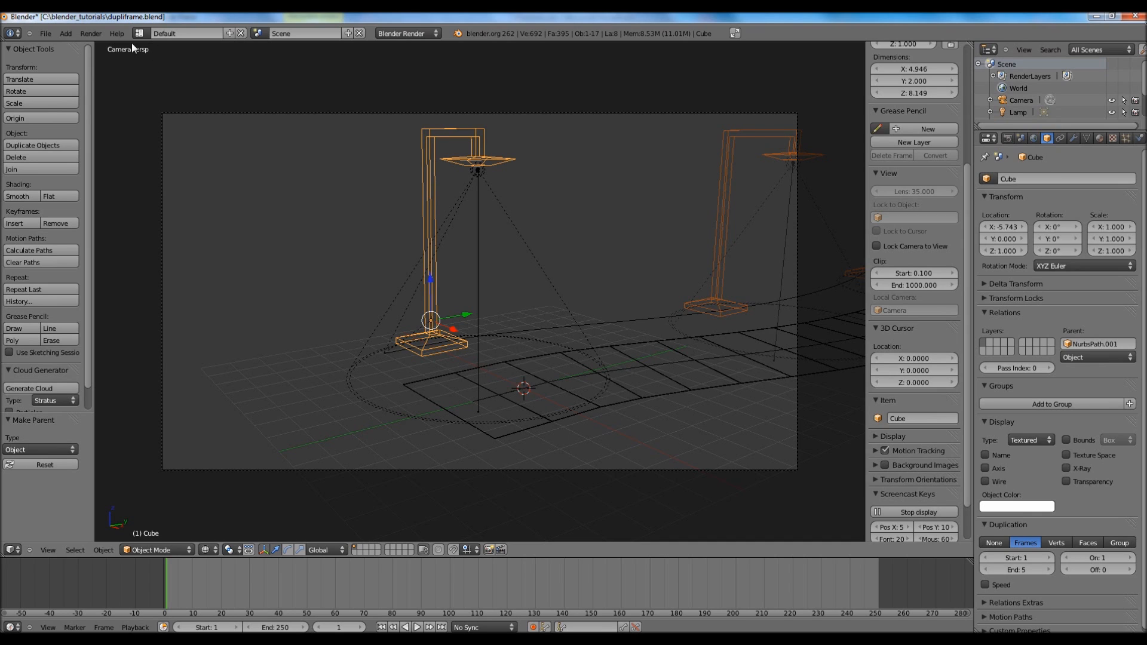
pyautogui.click(91, 34)
pyautogui.click(97, 46)
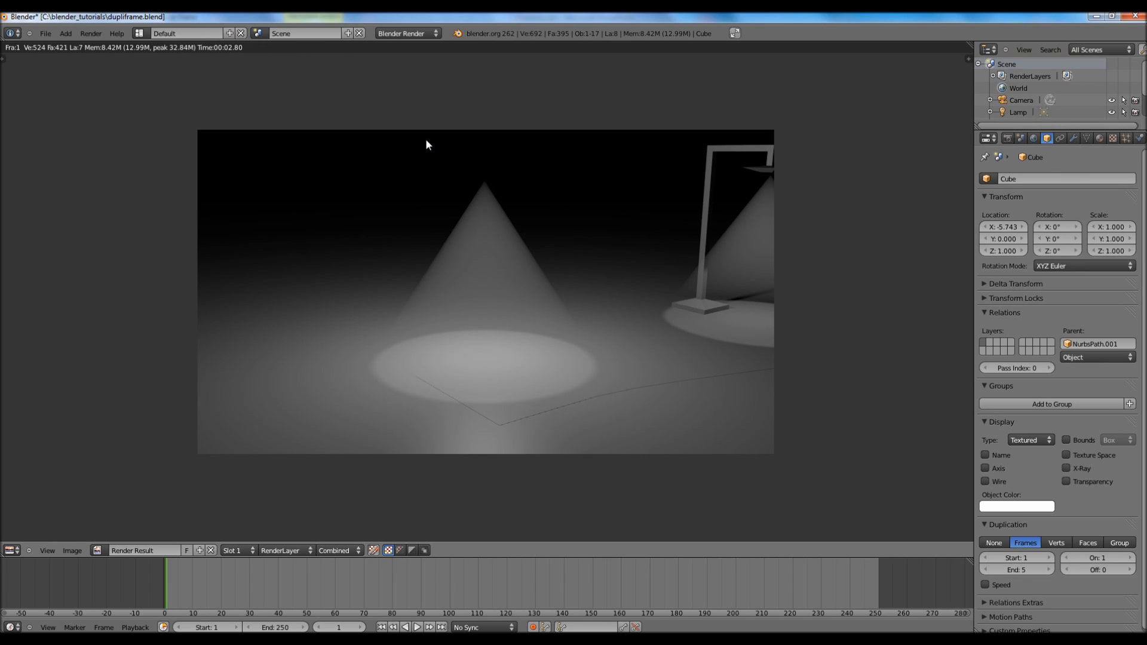
pyautogui.press('Escape')
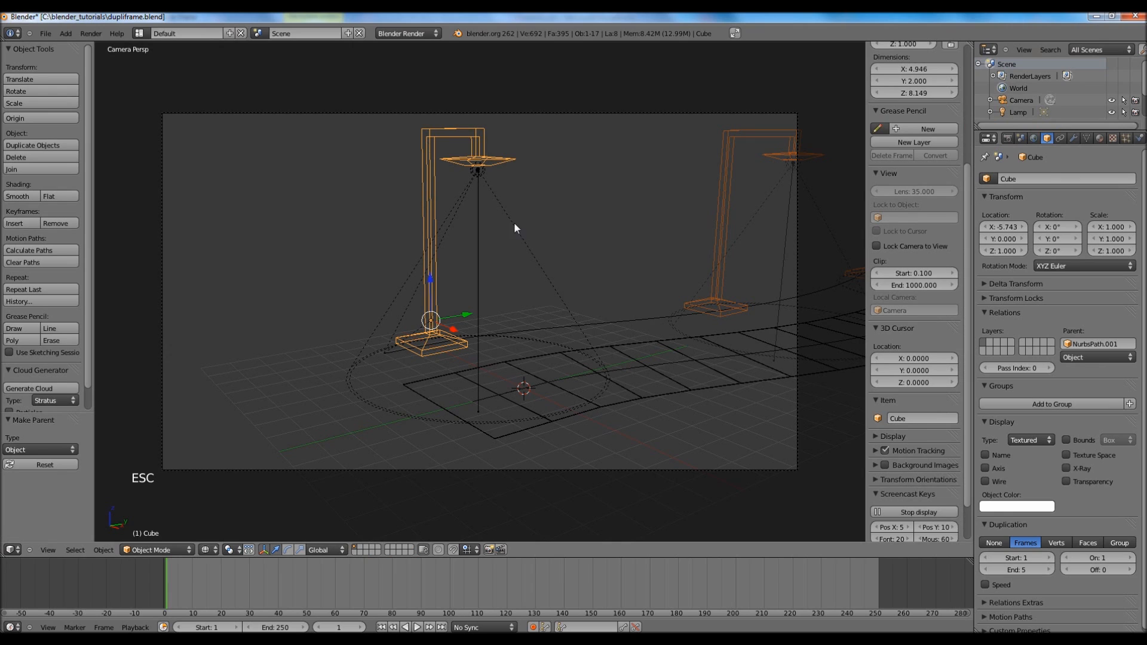
# Move the camera in the top view onto the start of the road, at about X 0.27, Y 2.99
pyautogui.press('KP_7')
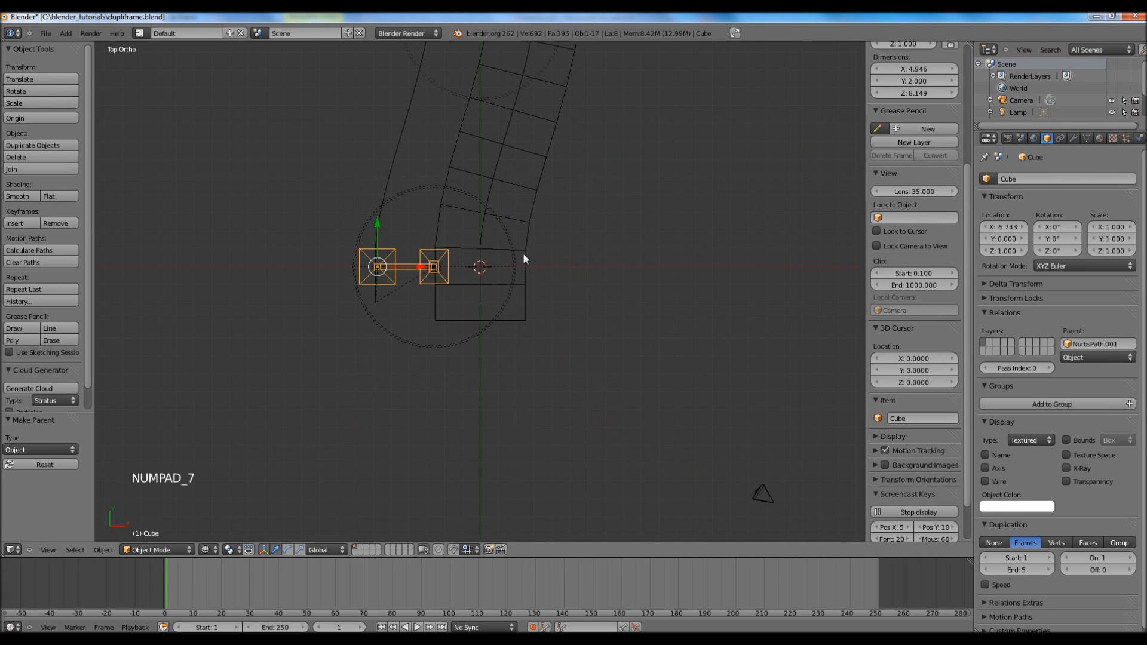
pyautogui.rightClick(778, 499)
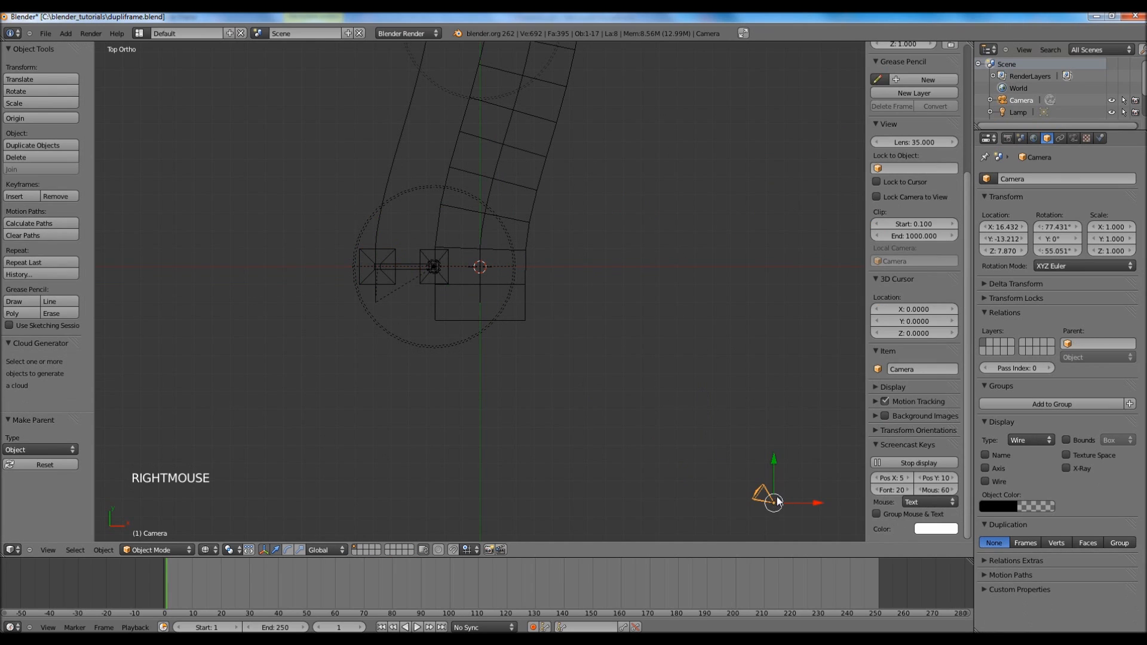
pyautogui.scroll(-1, 778, 502)
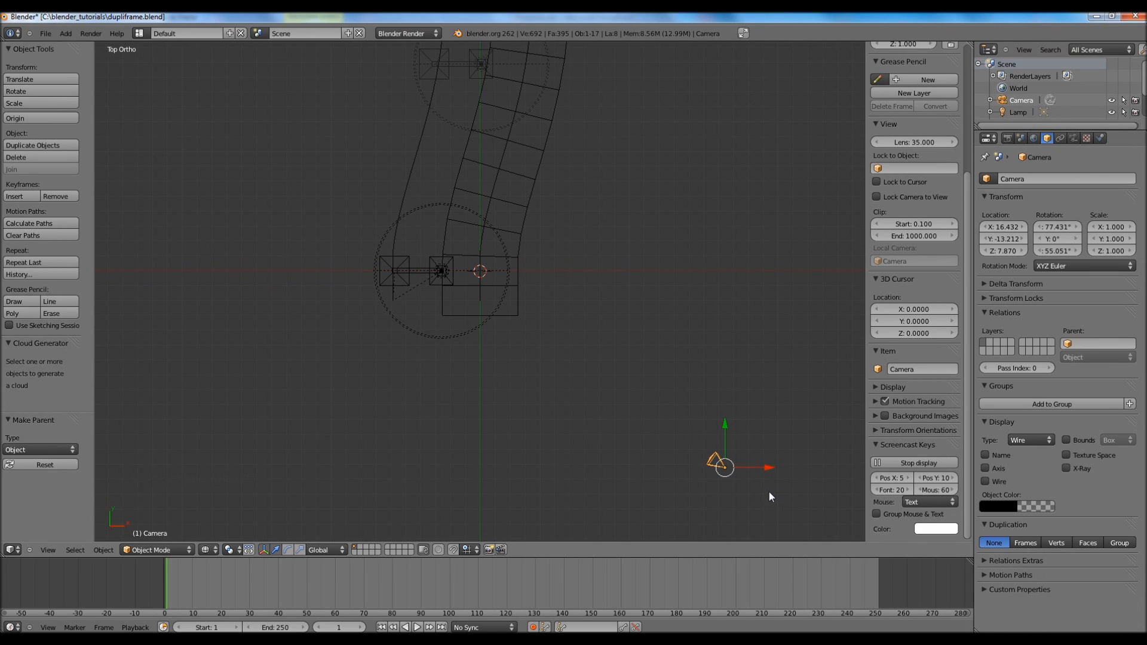
pyautogui.press('g')
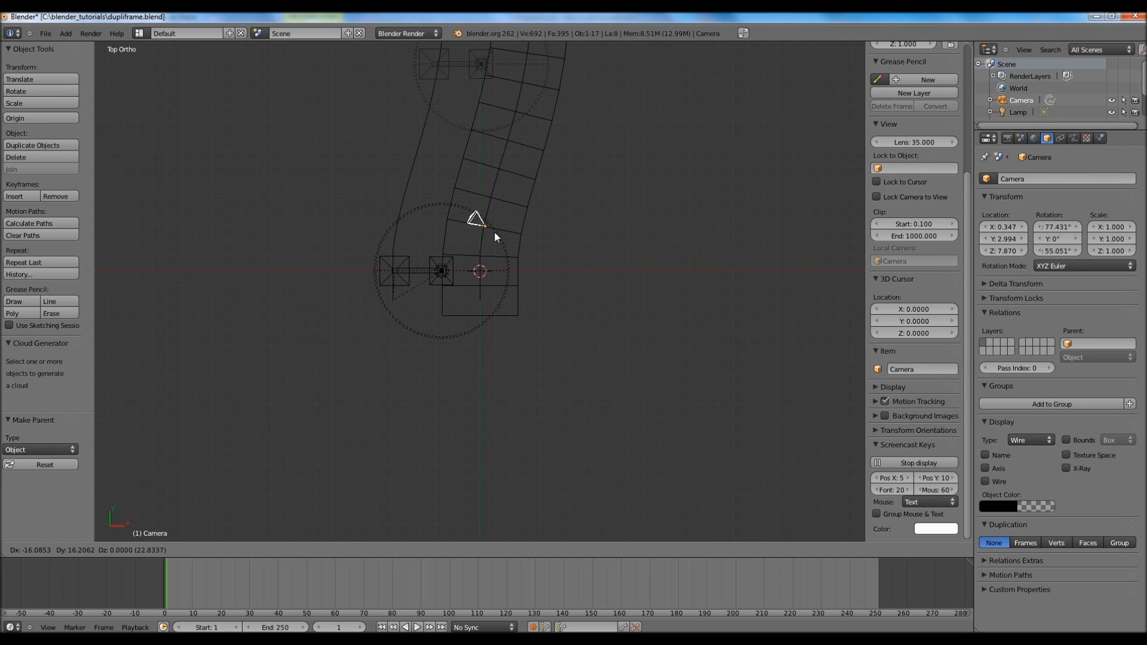
pyautogui.click(493, 231)
# Aim the camera along the road with fly navigation, to about 79.8° X and 0.5° Z rotation
pyautogui.press('KP_0')
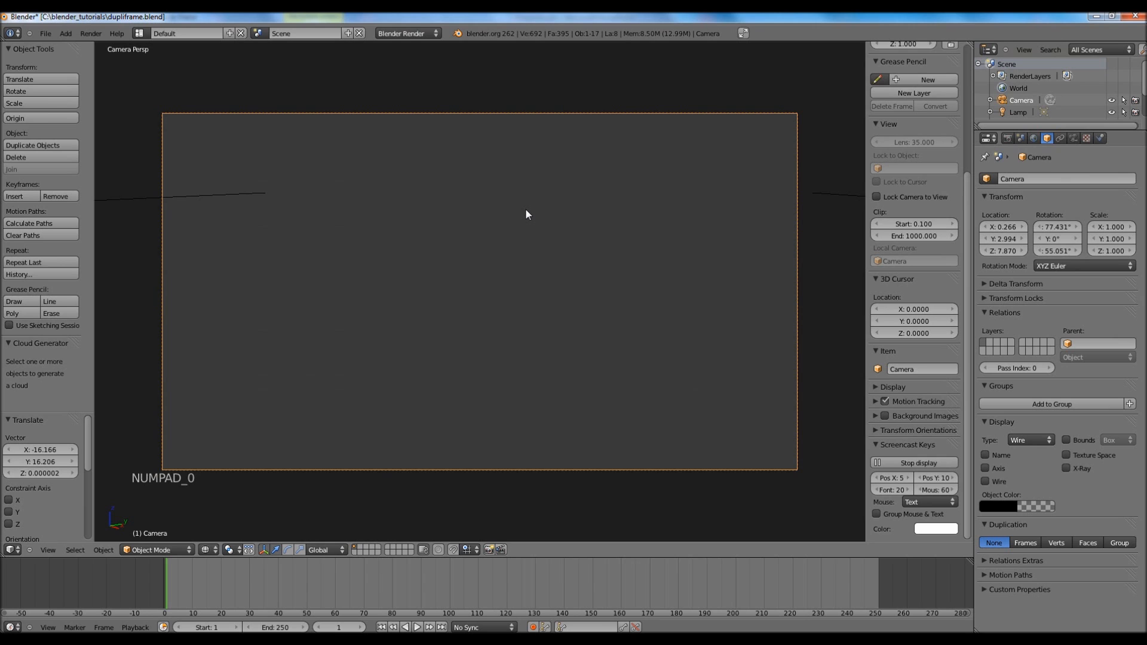
pyautogui.hotkey('shift', 'f')
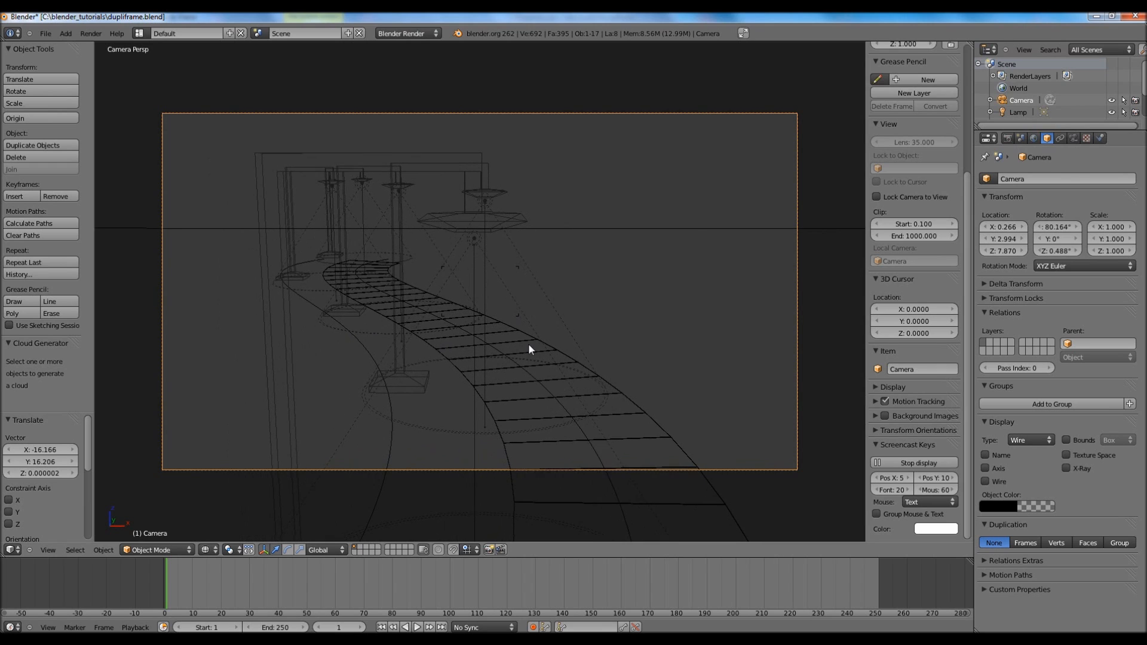
pyautogui.click(531, 348)
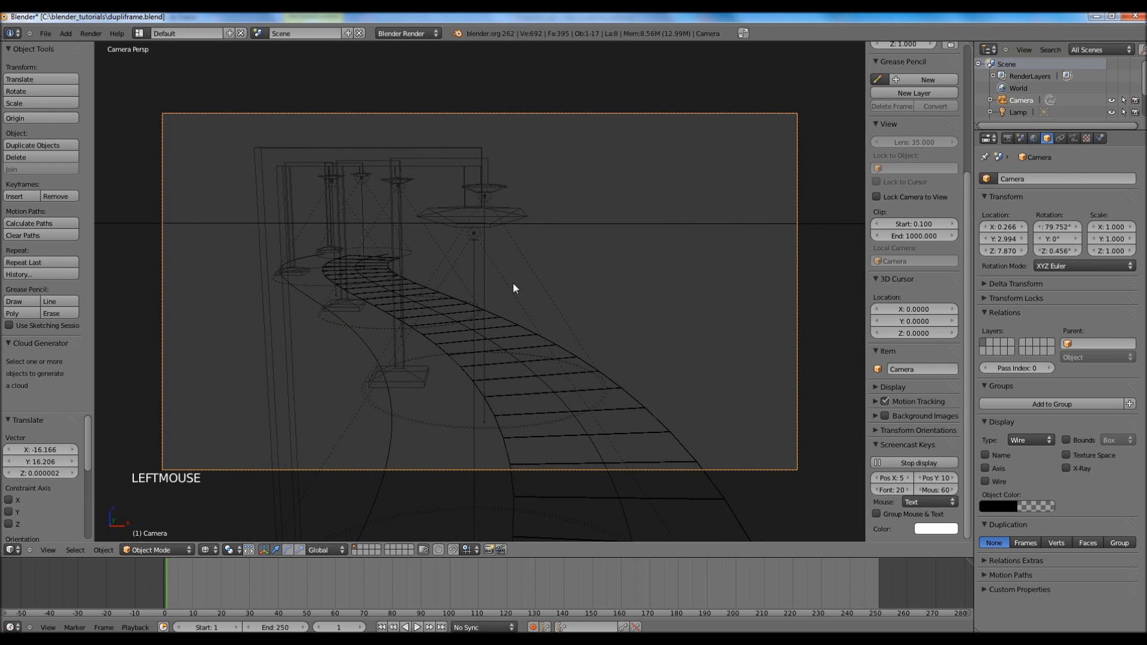
# Lower the camera toward the road, to about X 0.42, Y 2.56, Z 5.44
pyautogui.press('g')
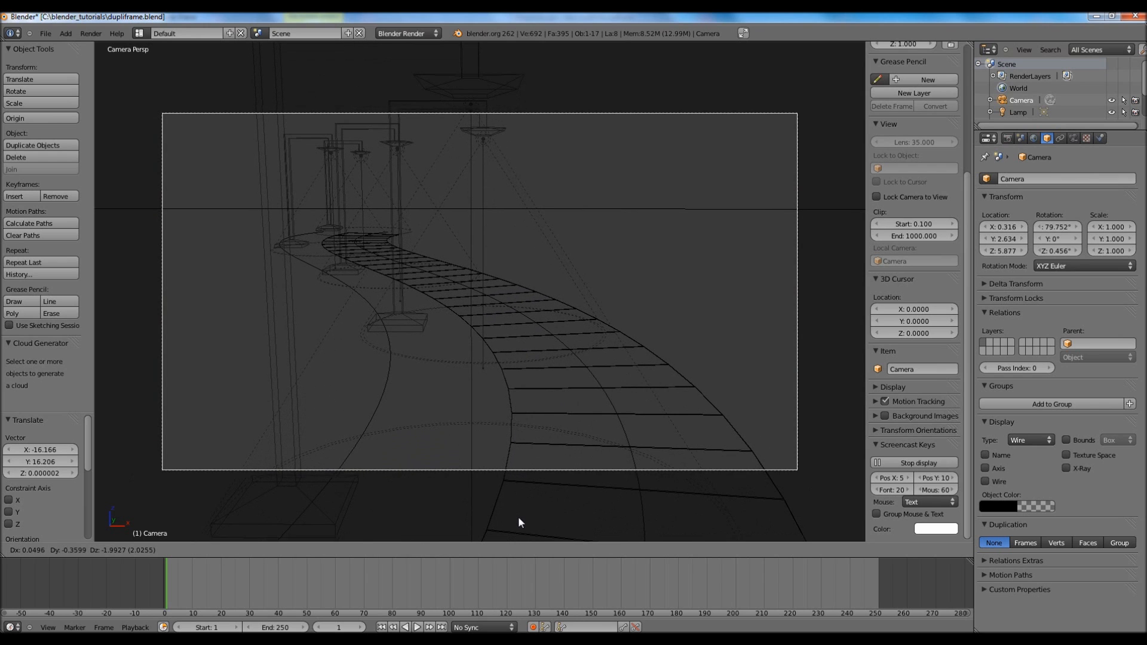
pyautogui.click(500, 331)
pyautogui.press('g')
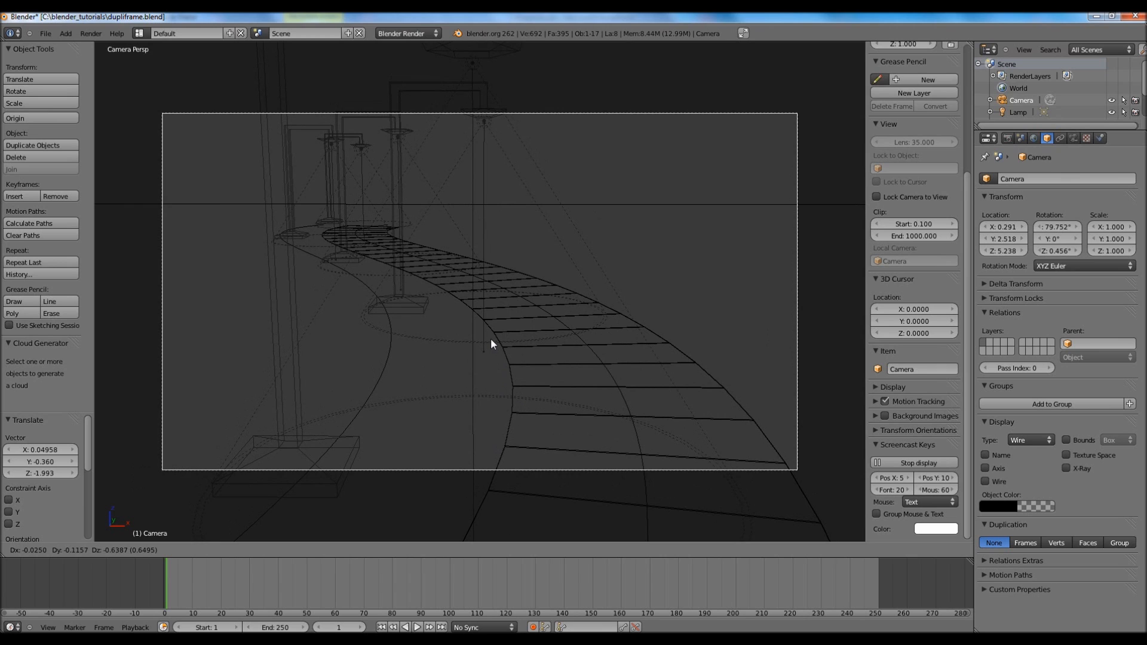
pyautogui.click(504, 315)
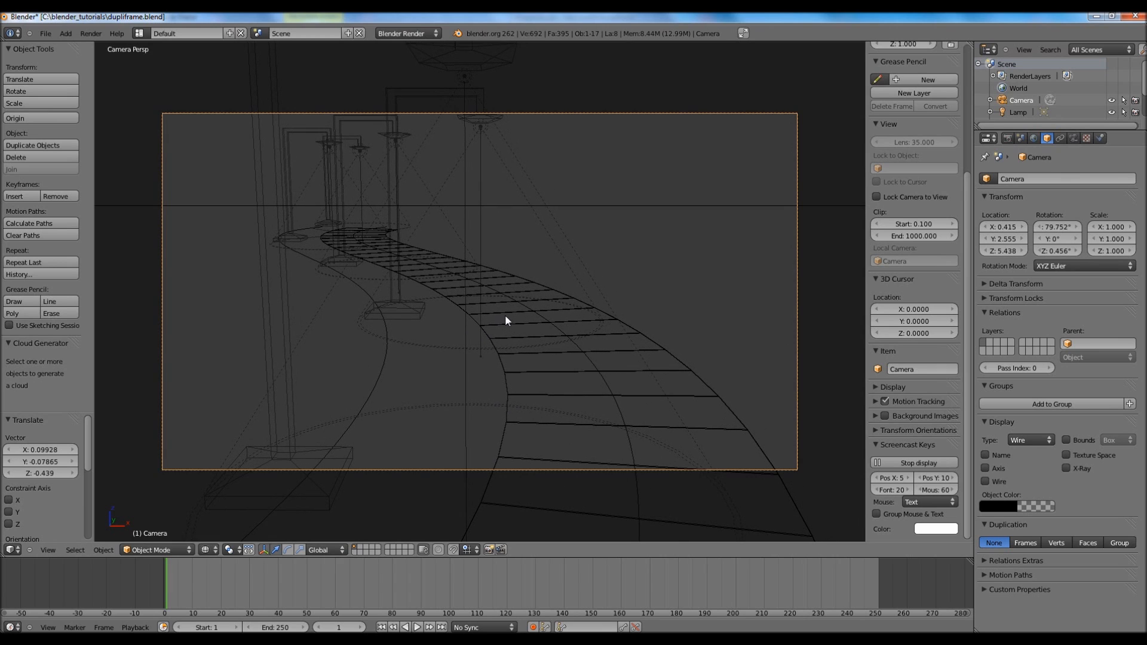
# Render the image from the repositioned camera and return to the viewport
pyautogui.click(91, 33)
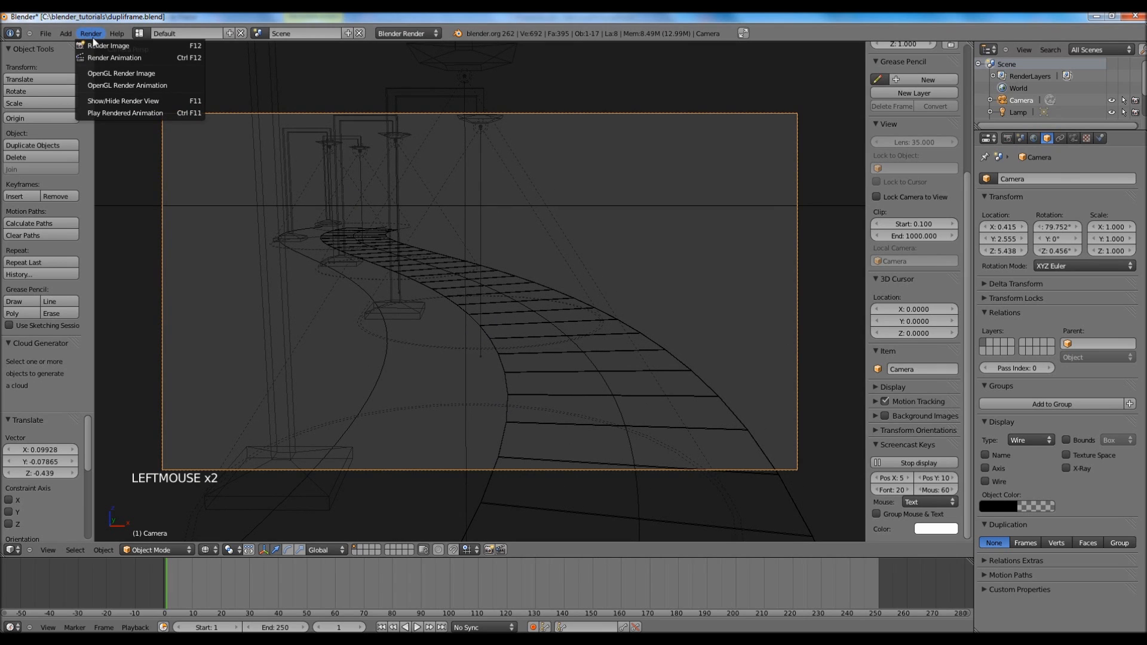
pyautogui.click(92, 45)
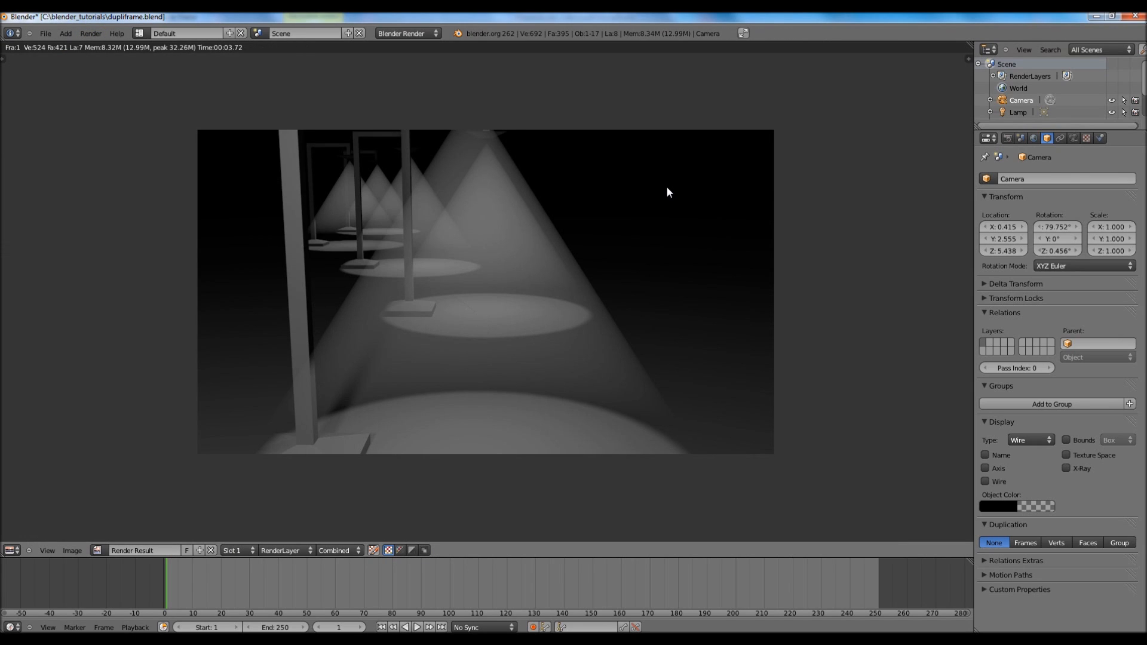
pyautogui.press('Escape')
# Tilt the camera up to about 81.6° X rotation and render the image again
pyautogui.hotkey('shift', 'f')
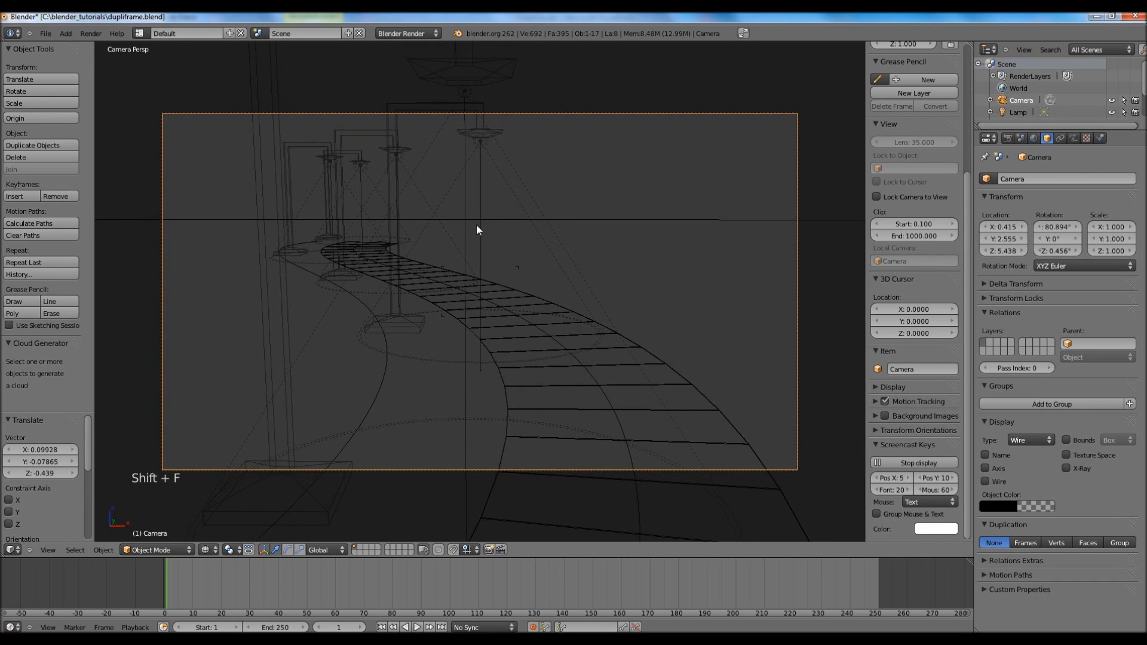
pyautogui.click(474, 256)
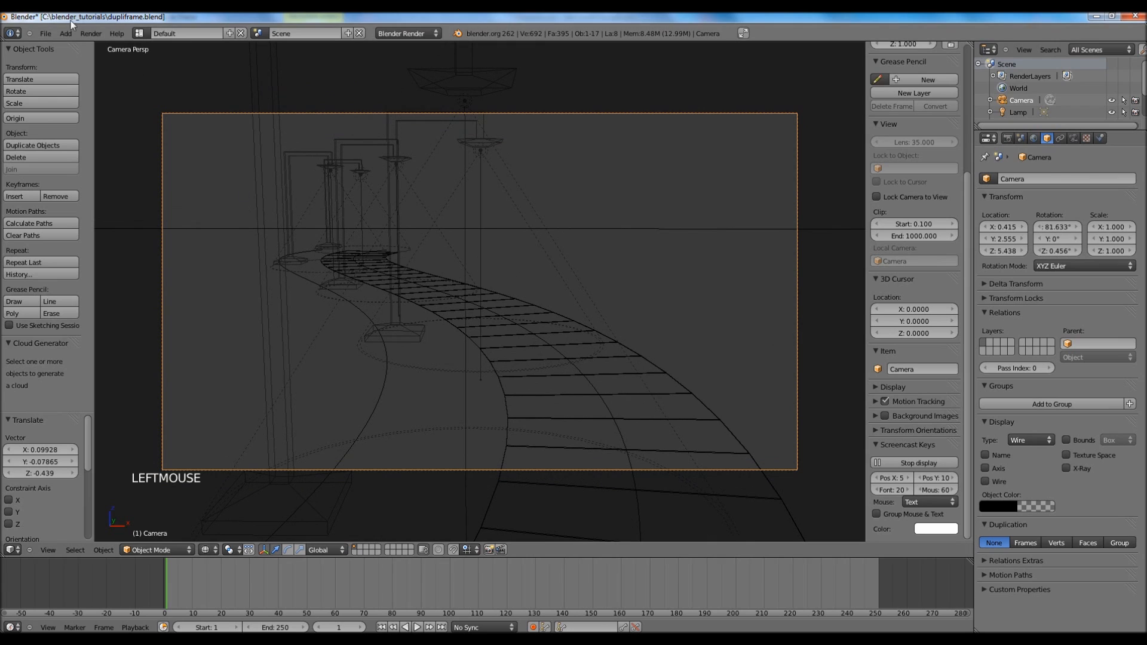
pyautogui.click(91, 33)
pyautogui.click(113, 47)
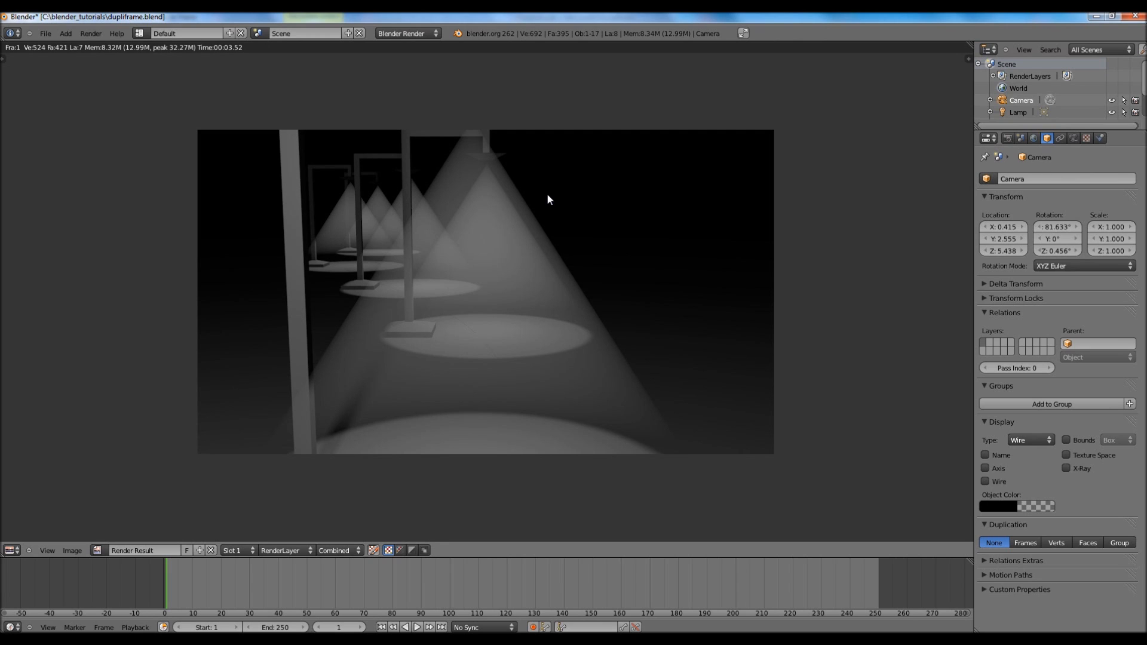
pyautogui.press('Escape')
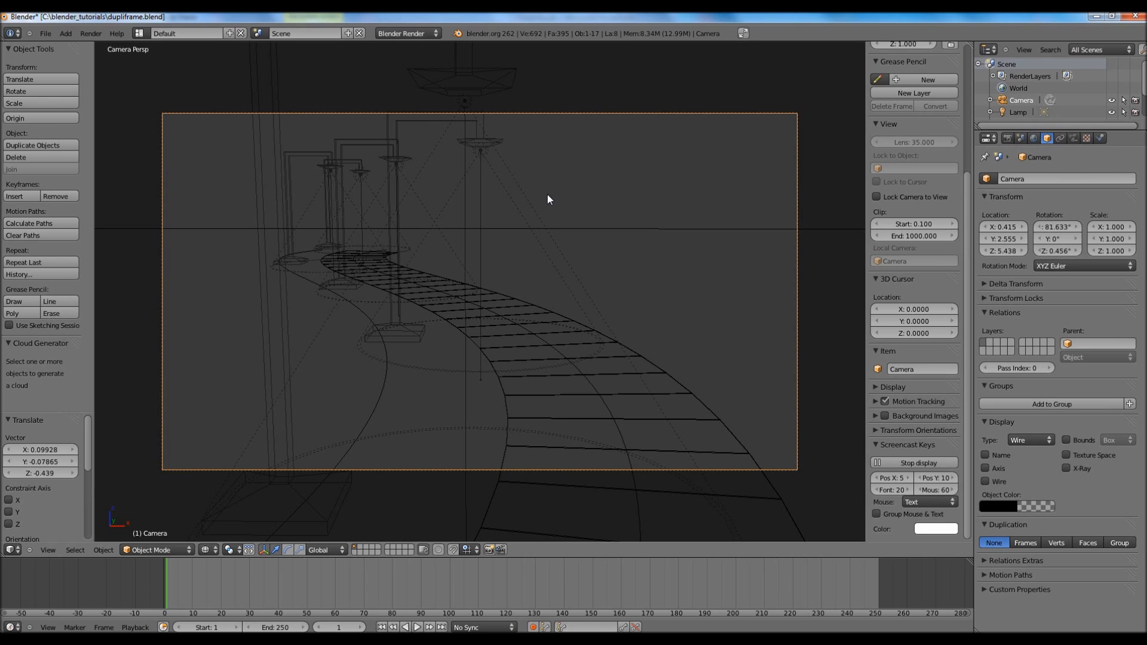
# Add a new material to the road plane
pyautogui.rightClick(555, 397)
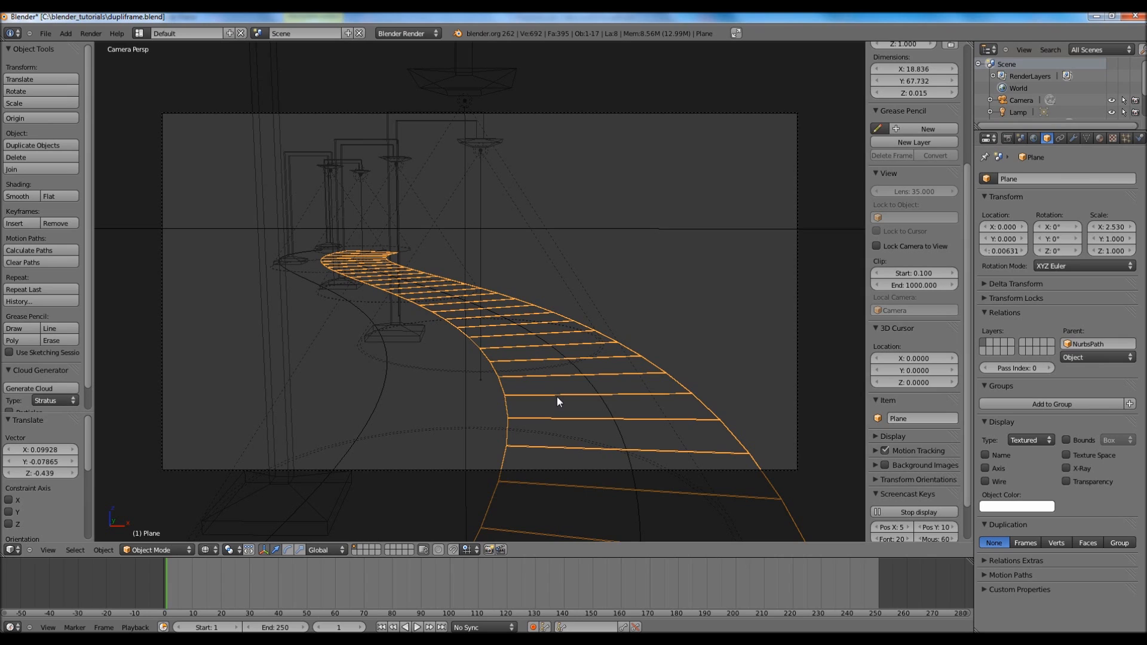
pyautogui.click(1096, 138)
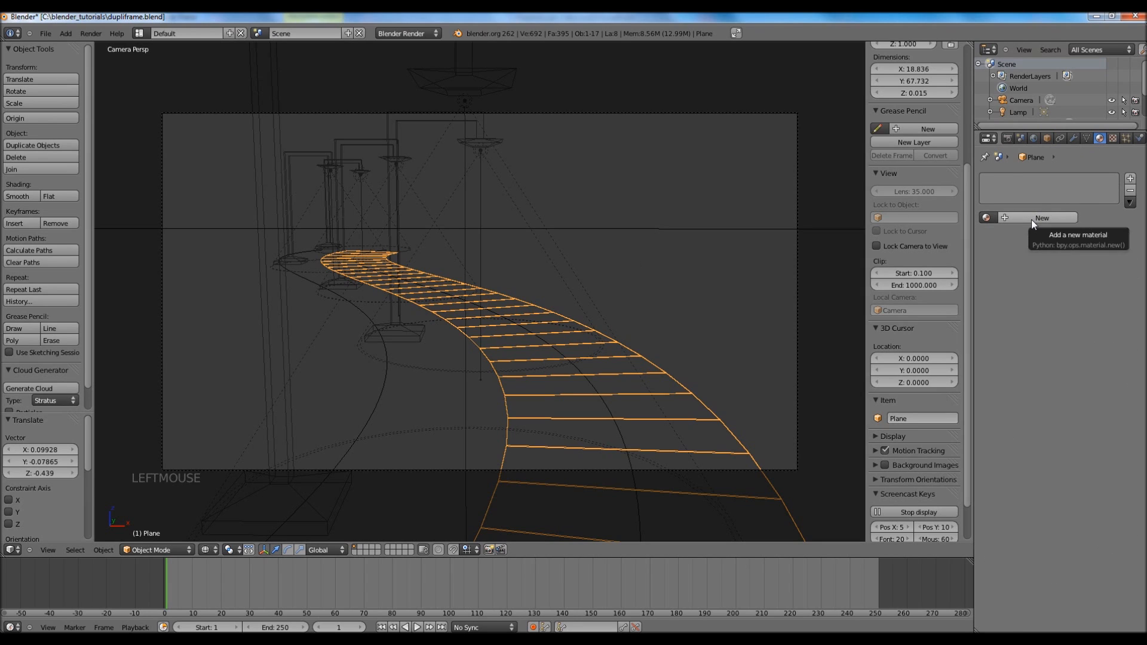
pyautogui.click(1030, 220)
# Add an Image or Movie texture to the road's material and load AsphaltCloseups0106_5_L.jpg from the blender_tutorials folder
pyautogui.click(1113, 138)
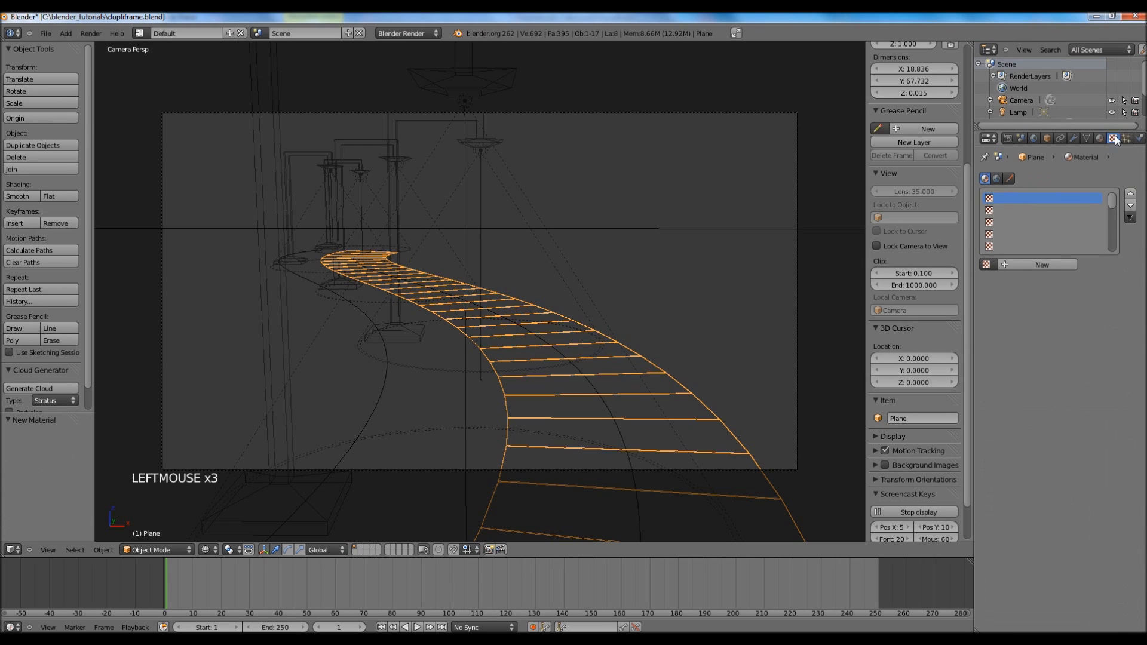
pyautogui.click(1017, 264)
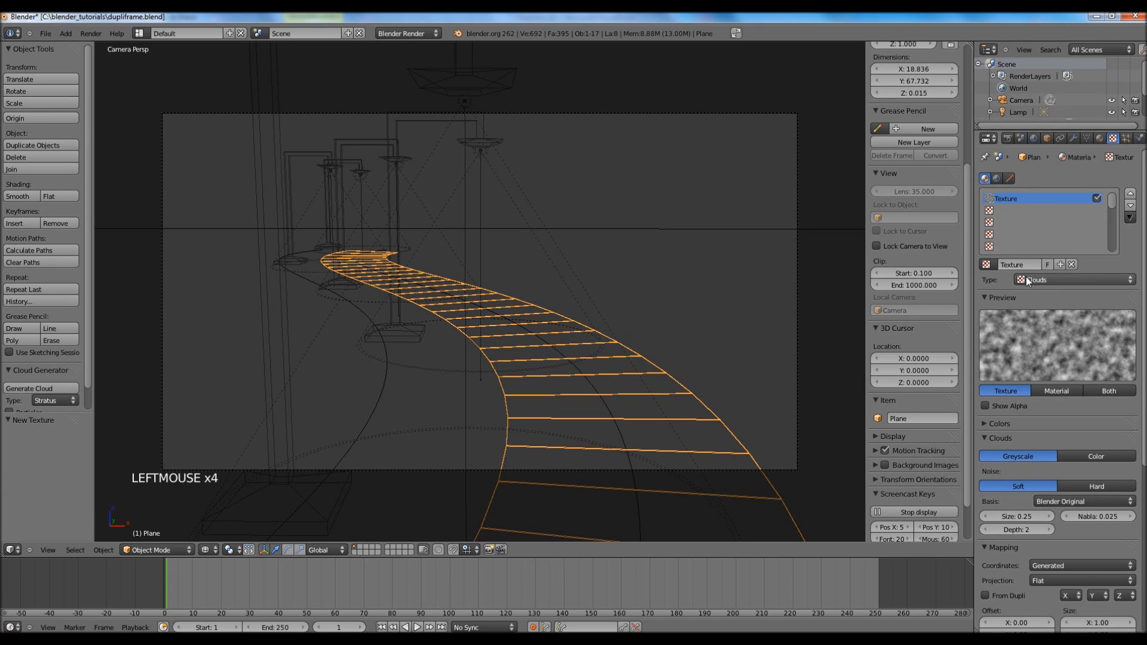
pyautogui.click(1030, 277)
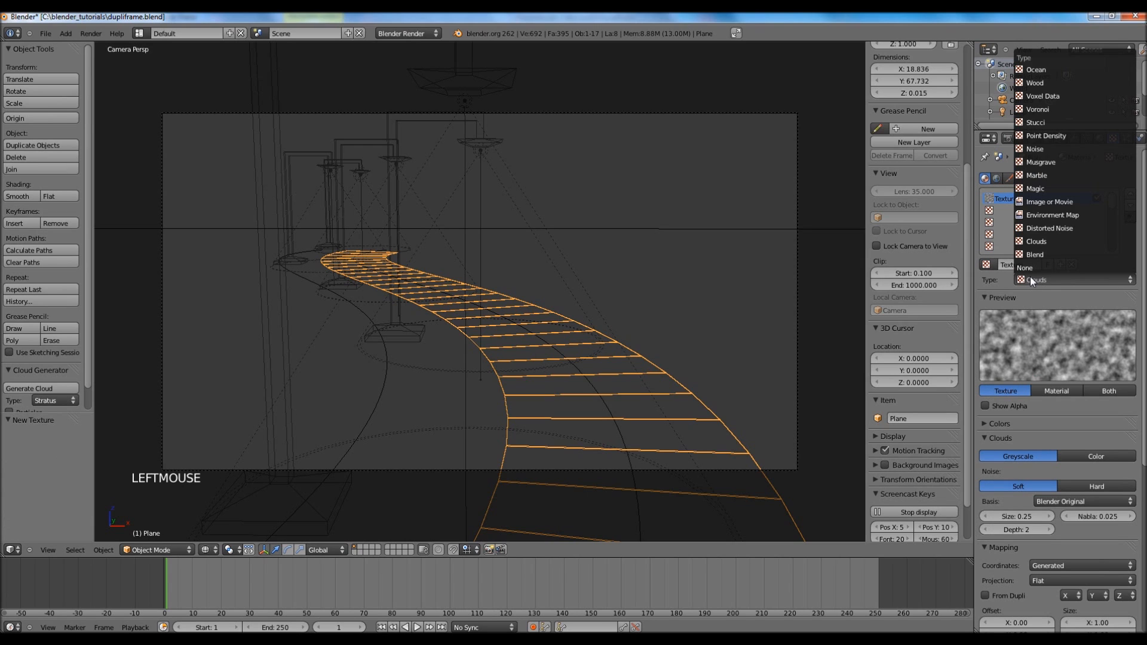
pyautogui.click(1047, 203)
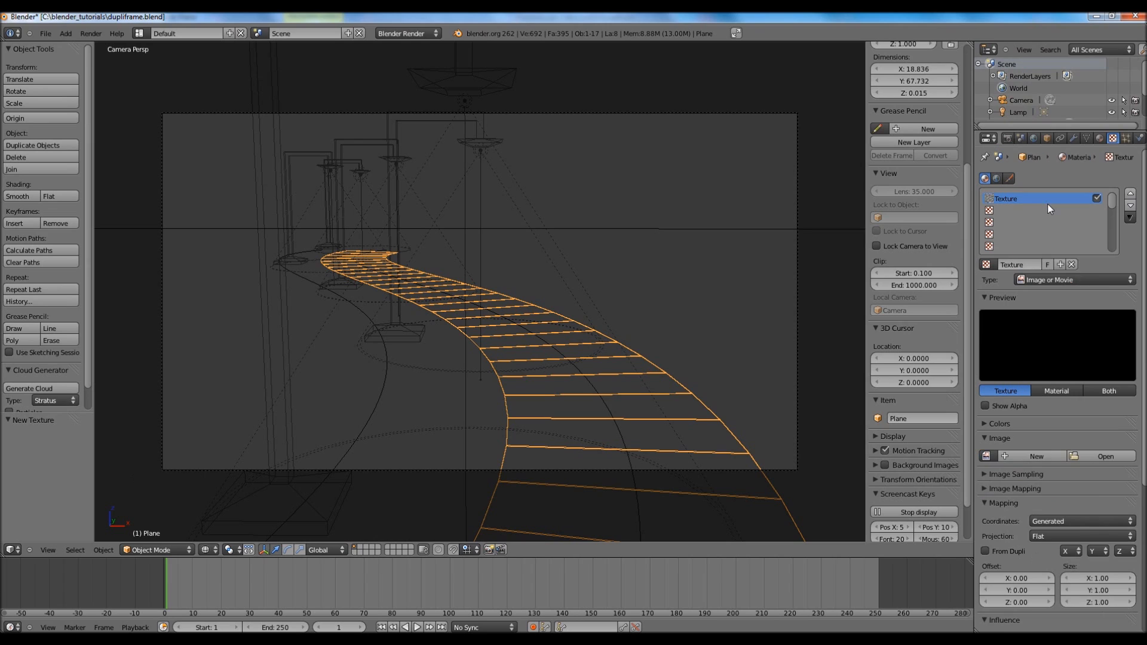
pyautogui.click(1085, 457)
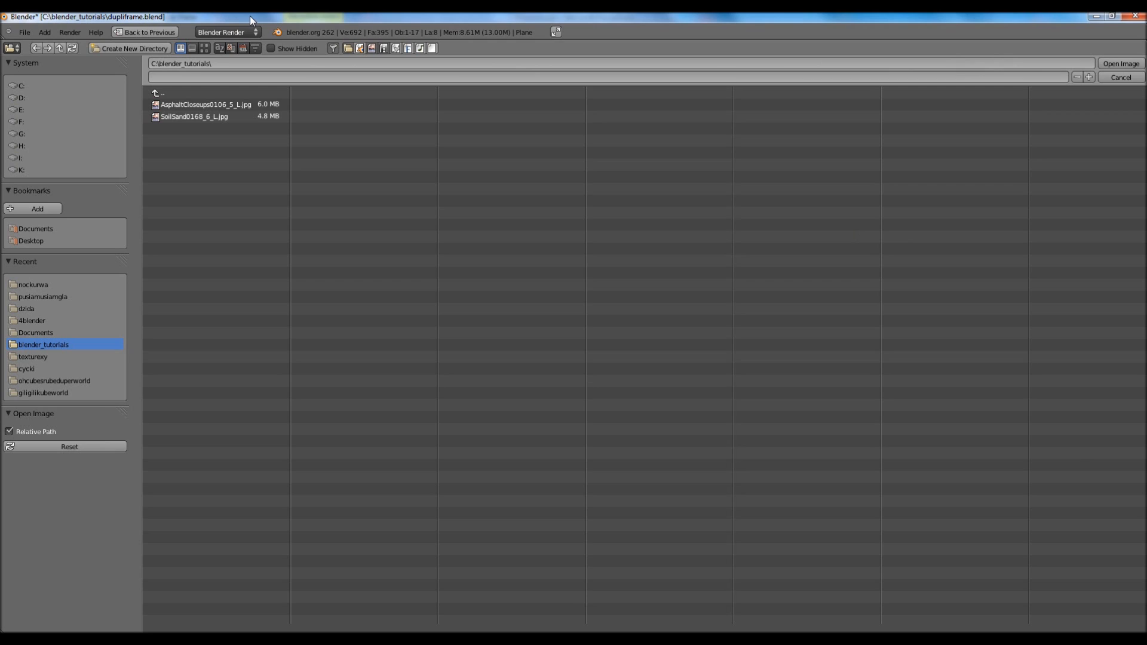
pyautogui.click(193, 106)
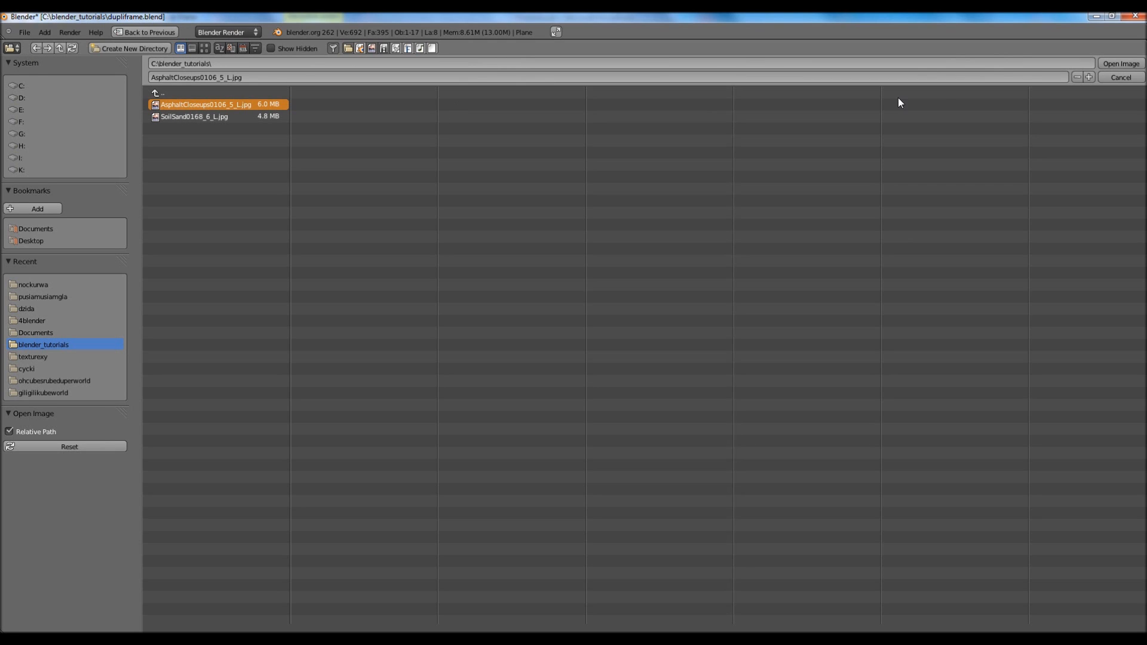
pyautogui.click(1107, 59)
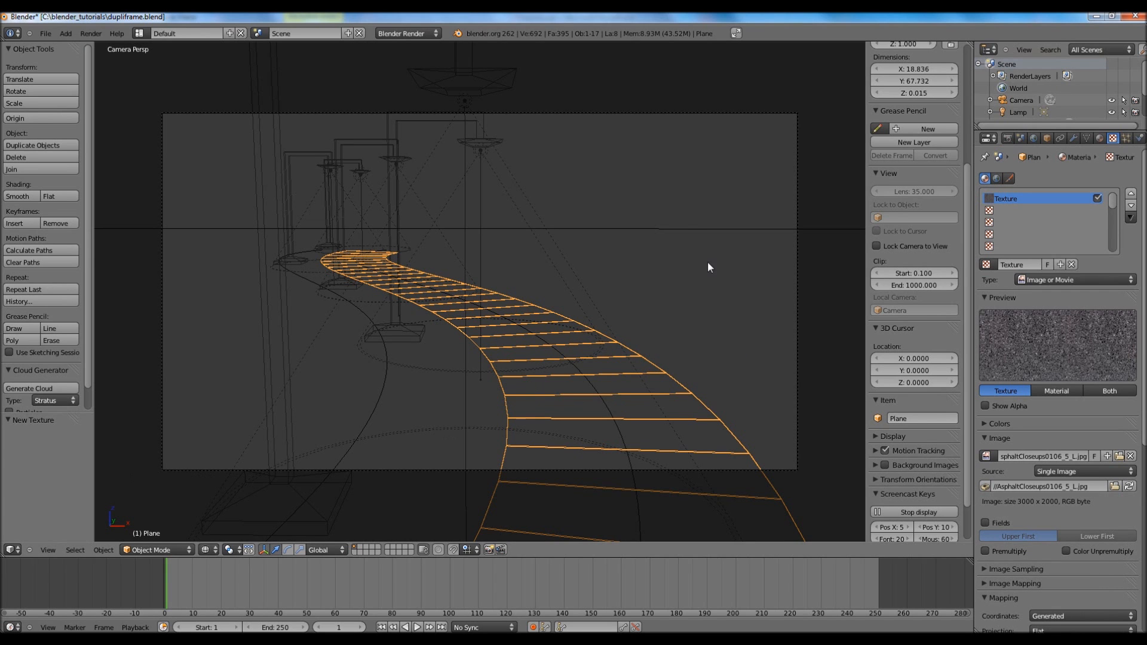
# Add a new material to the large ground plane
pyautogui.rightClick(687, 228)
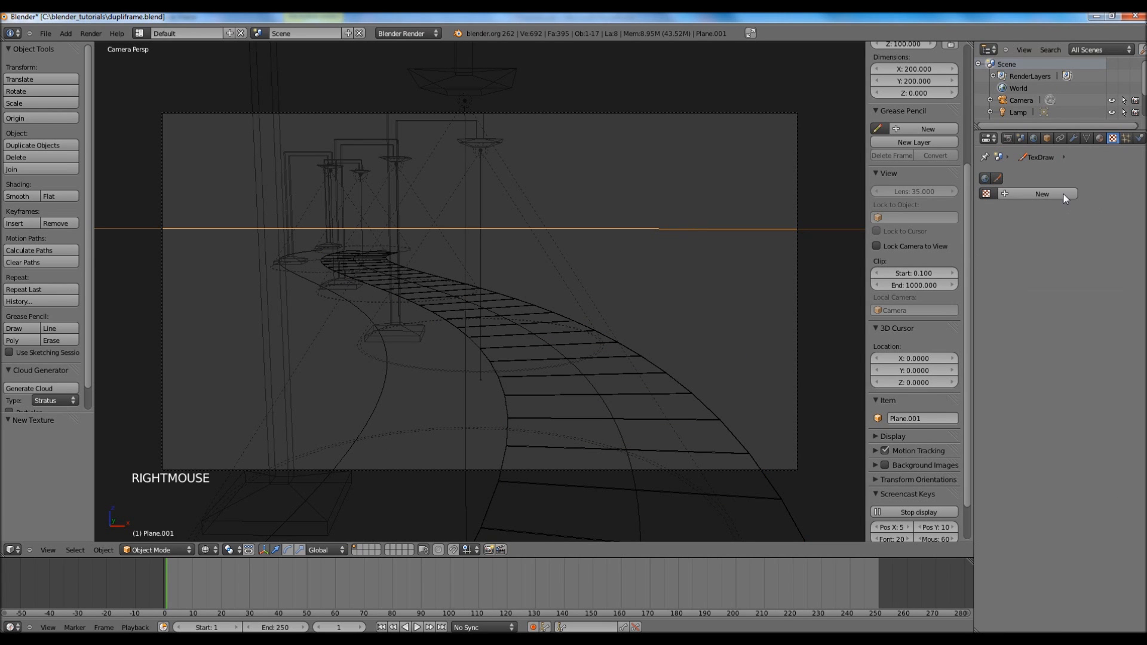
pyautogui.click(1097, 139)
pyautogui.click(1052, 218)
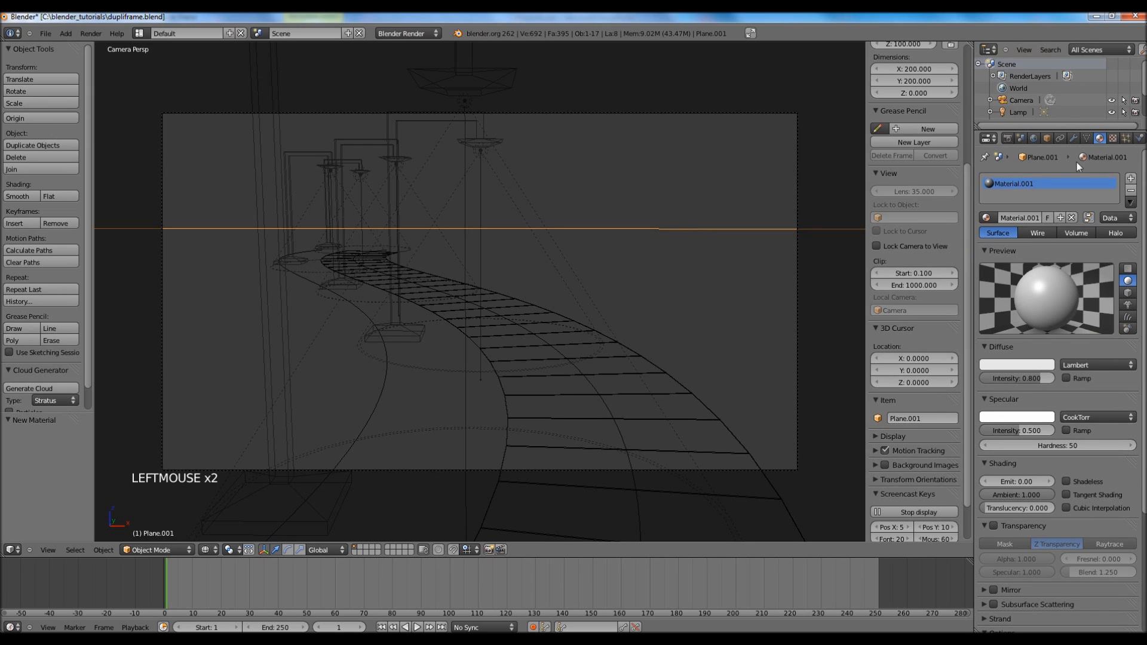
# Add an Image or Movie texture to the ground plane's material and load SoilSand0168_6_L.jpg from the blender_tutorials folder
pyautogui.click(1112, 138)
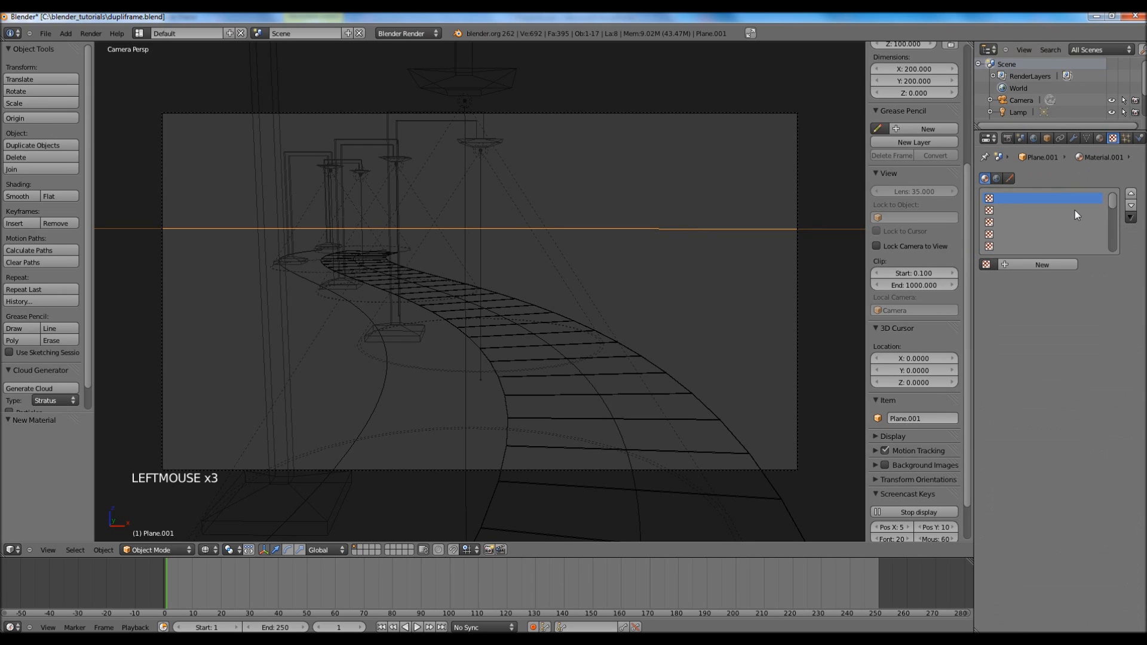
pyautogui.click(1035, 265)
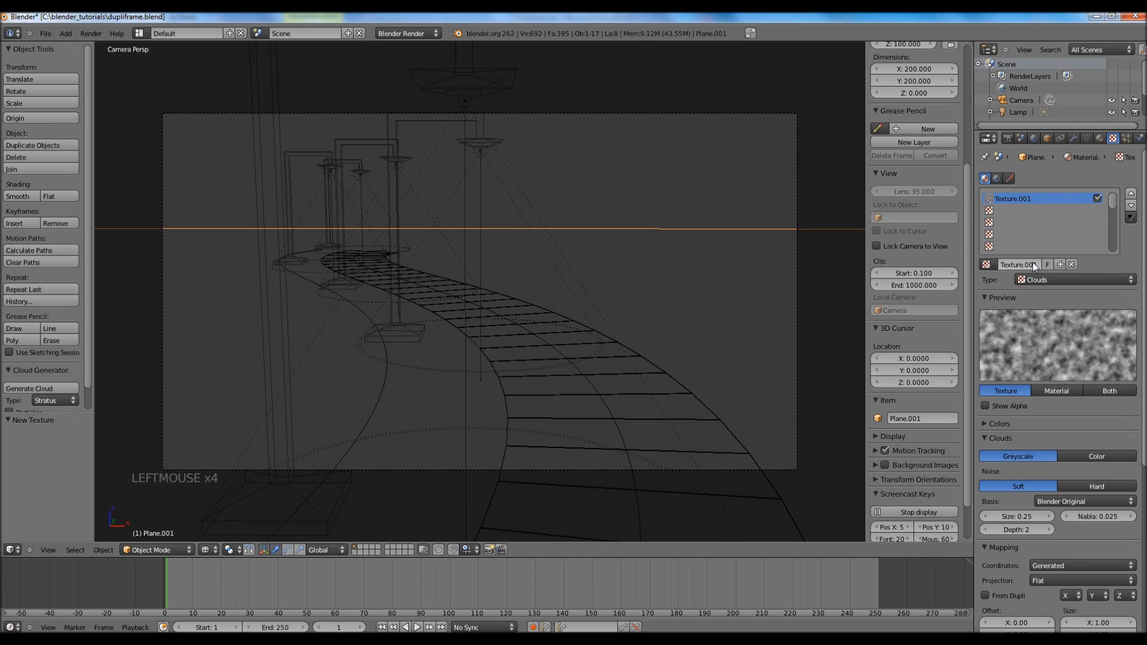
pyautogui.click(1038, 279)
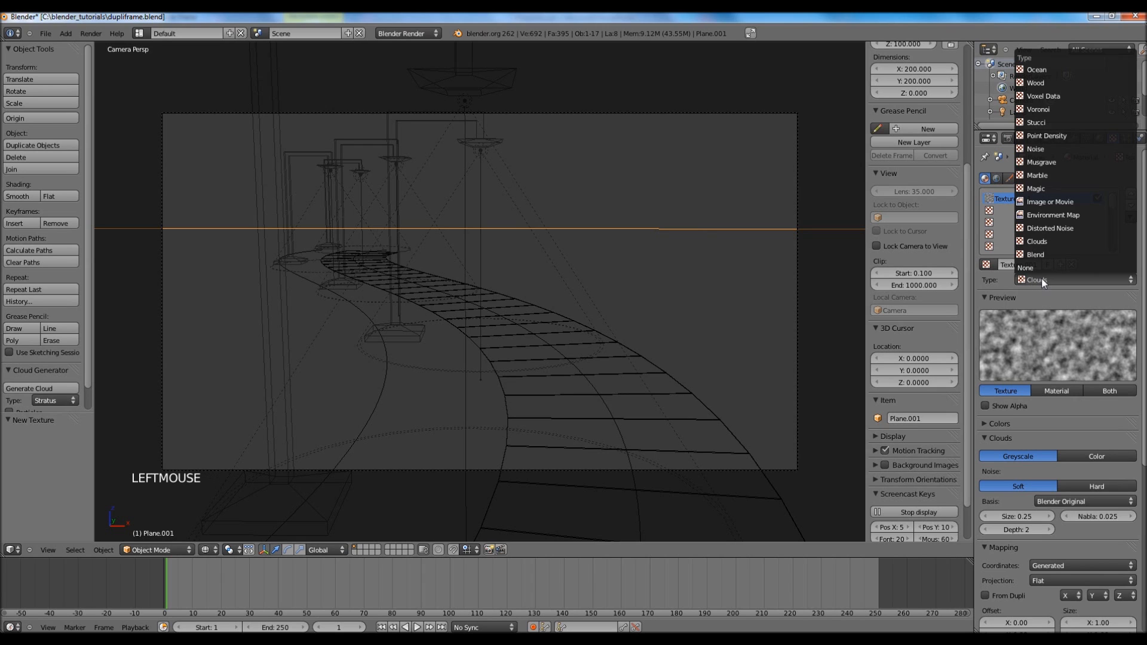
pyautogui.click(1049, 202)
pyautogui.click(1095, 455)
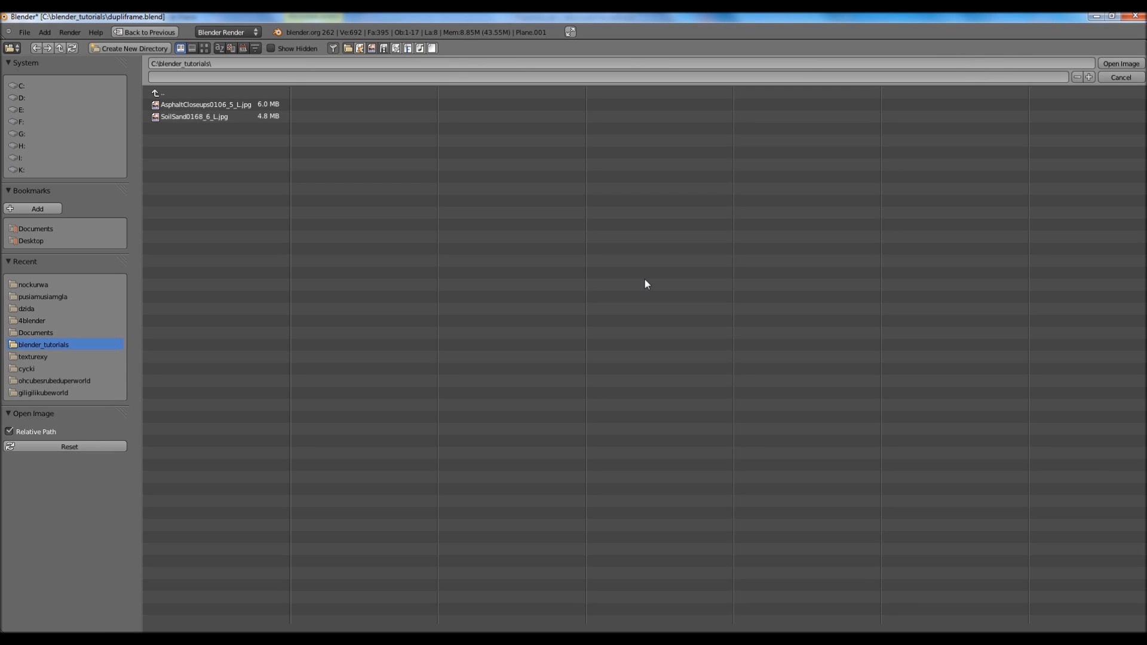
pyautogui.doubleClick(180, 117)
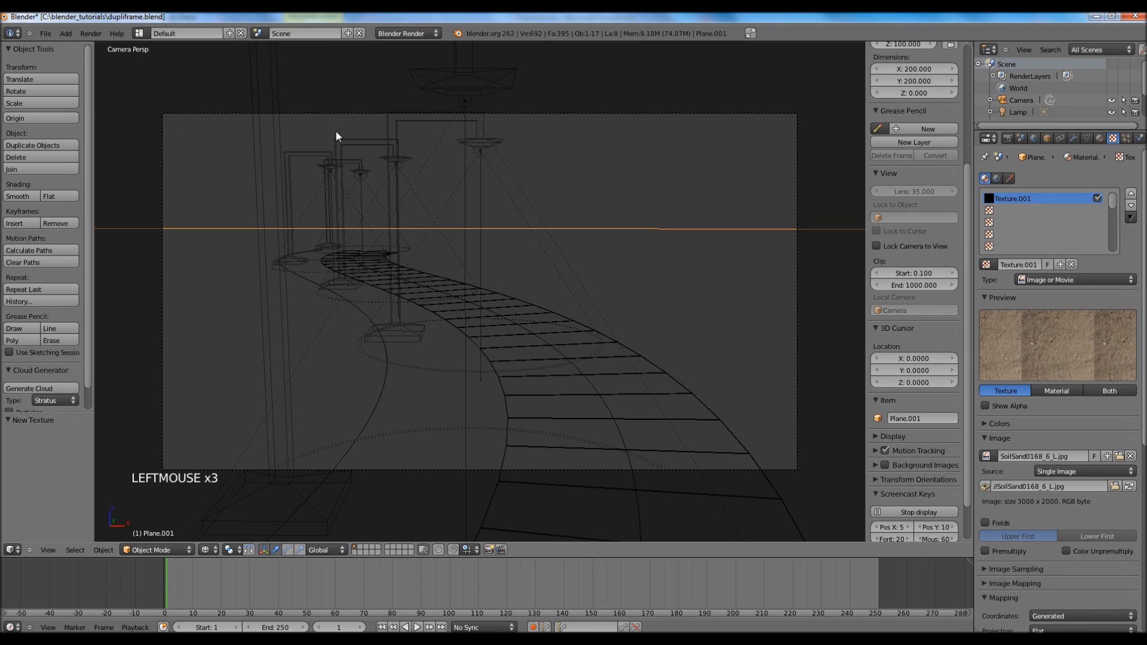
# Set the specular intensity to 0 on both the ground plane's and the road's materials
pyautogui.click(1099, 138)
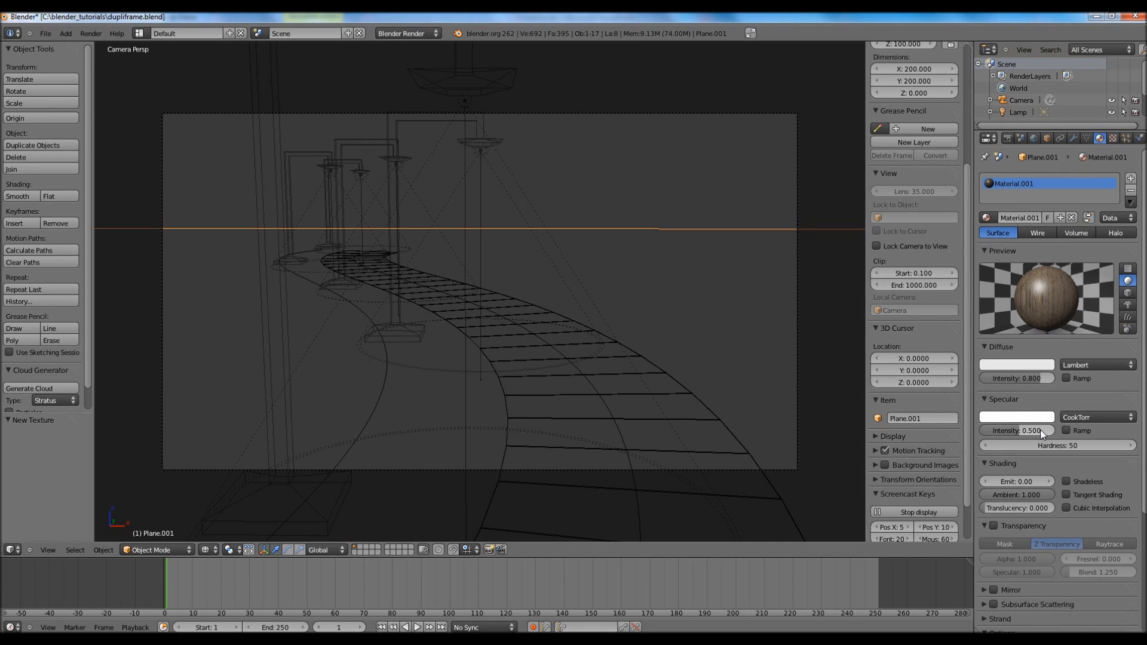
pyautogui.moveTo(1041, 432); pyautogui.dragTo(961, 428)
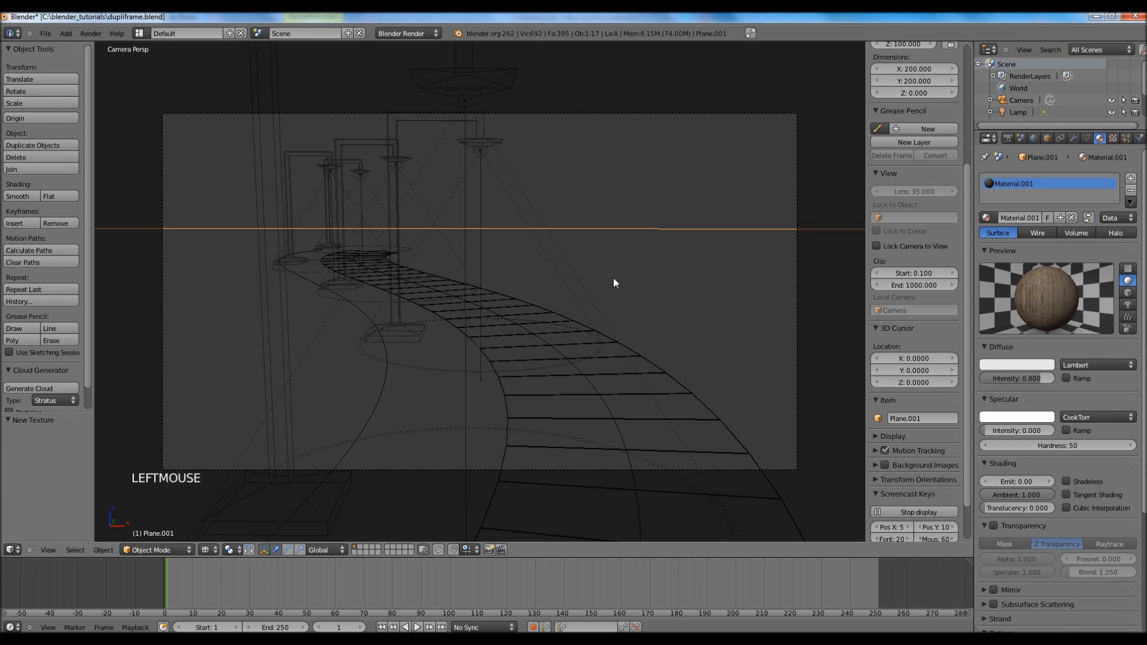
pyautogui.rightClick(602, 334)
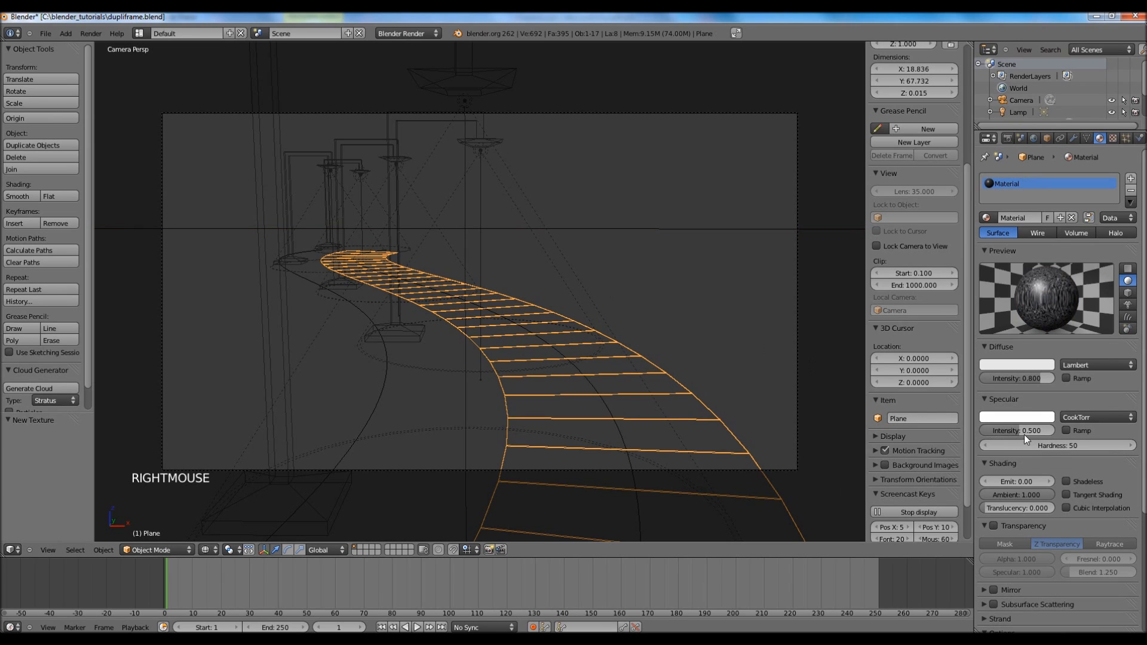
pyautogui.moveTo(1023, 432); pyautogui.dragTo(985, 430)
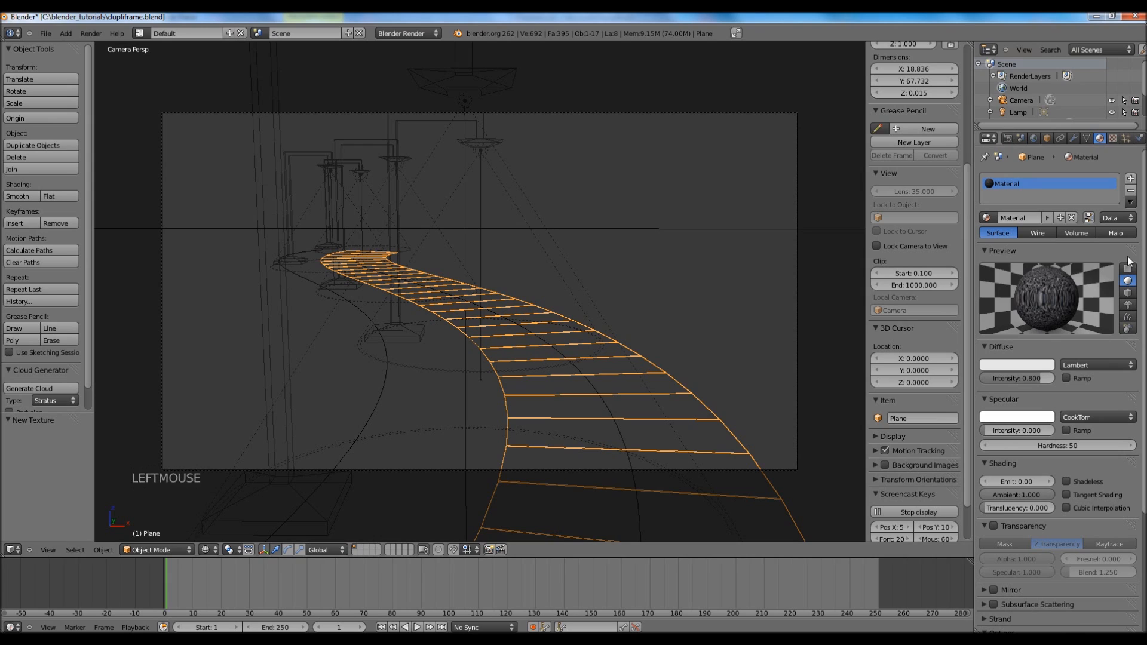
pyautogui.moveTo(1014, 430); pyautogui.dragTo(919, 428)
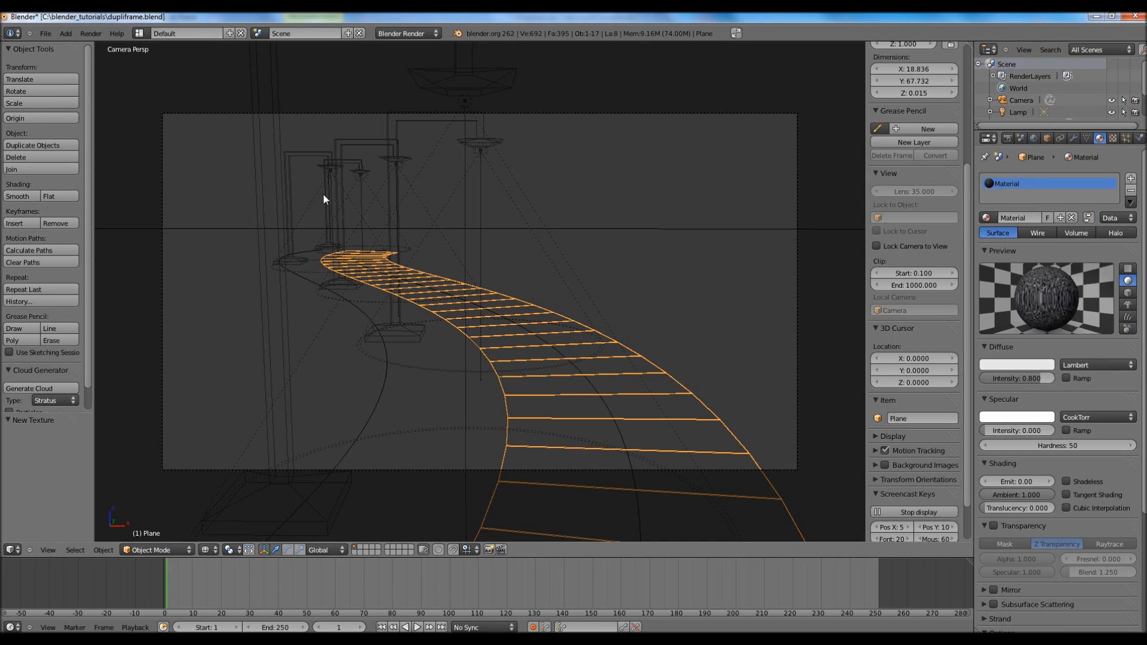
# Make the ground plane's soil texture influence the normals with a value of 0.2
pyautogui.rightClick(669, 235)
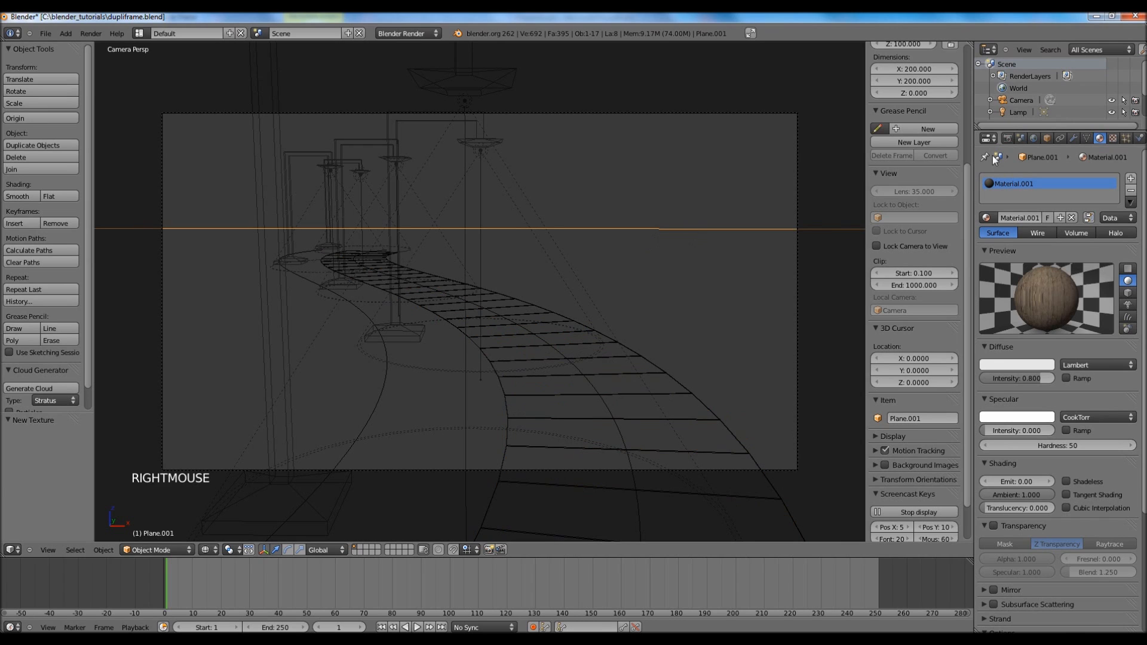
pyautogui.click(1112, 138)
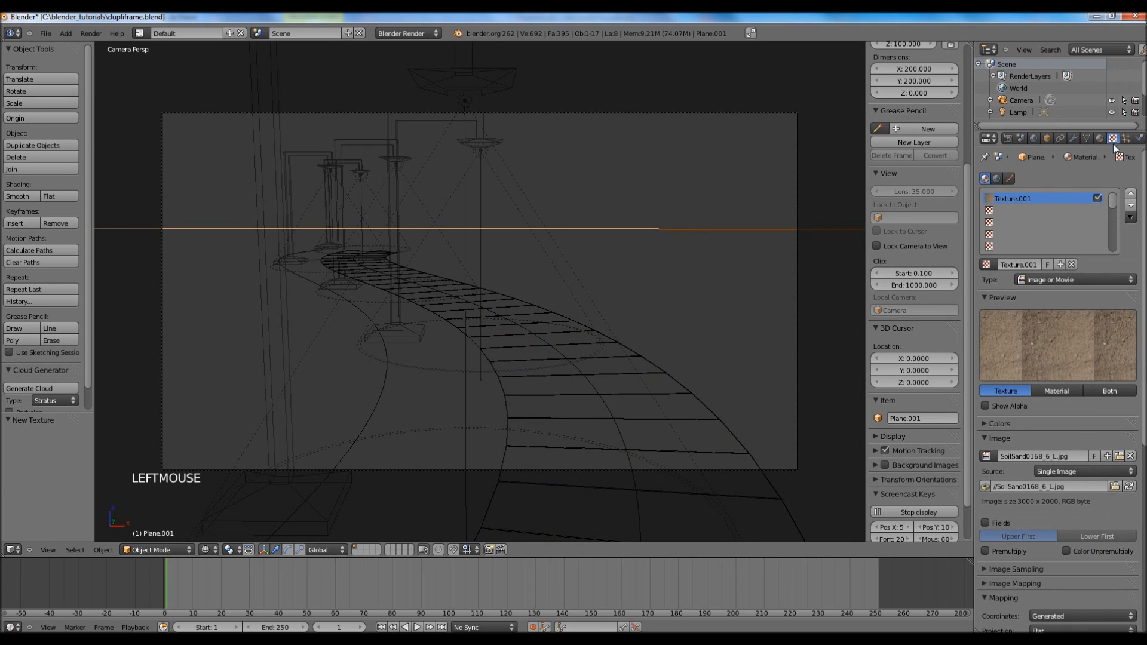
pyautogui.moveTo(1141, 357); pyautogui.dragTo(1141, 545)
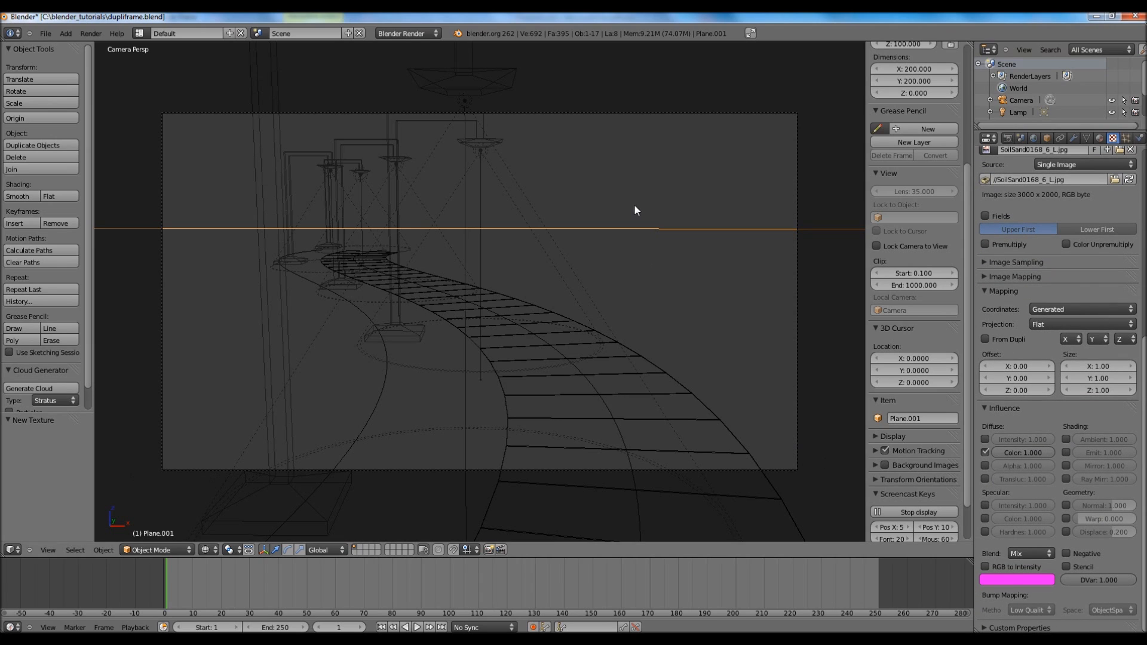
pyautogui.click(1066, 505)
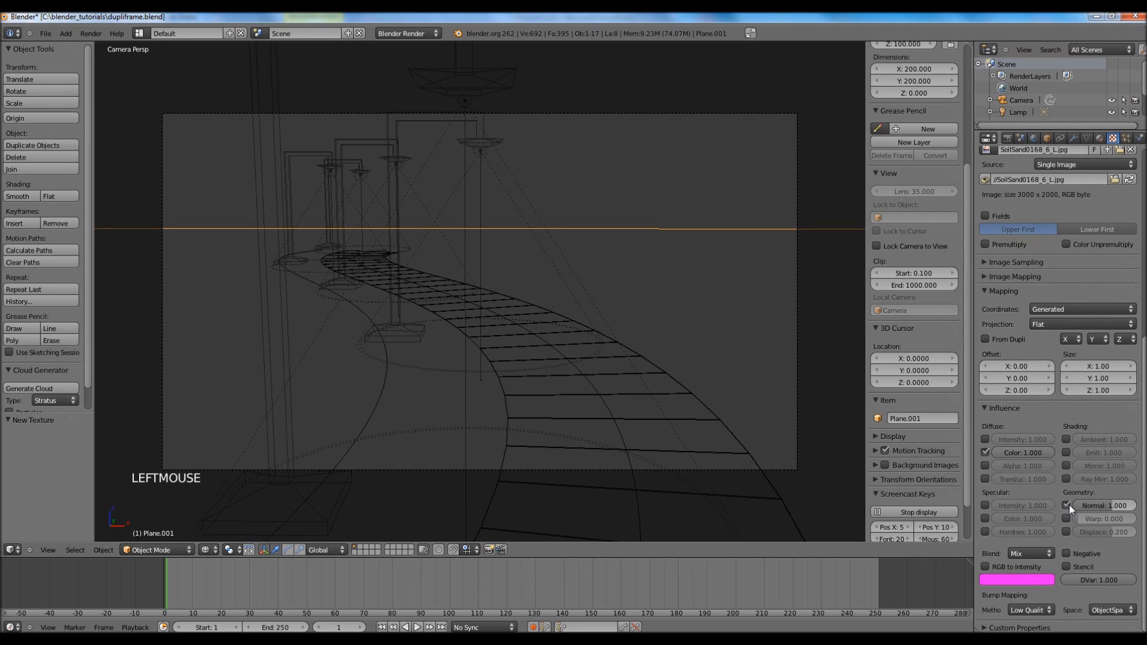
pyautogui.click(1095, 507)
pyautogui.press('BackSpace')
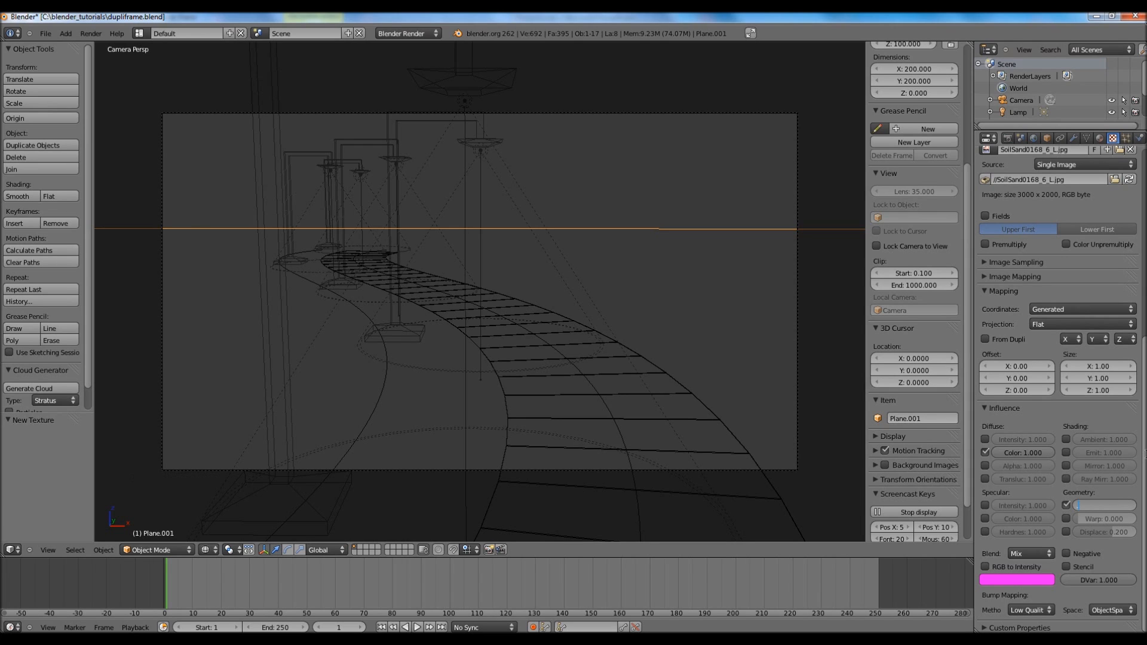
pyautogui.write('0.2')
pyautogui.press('Return')
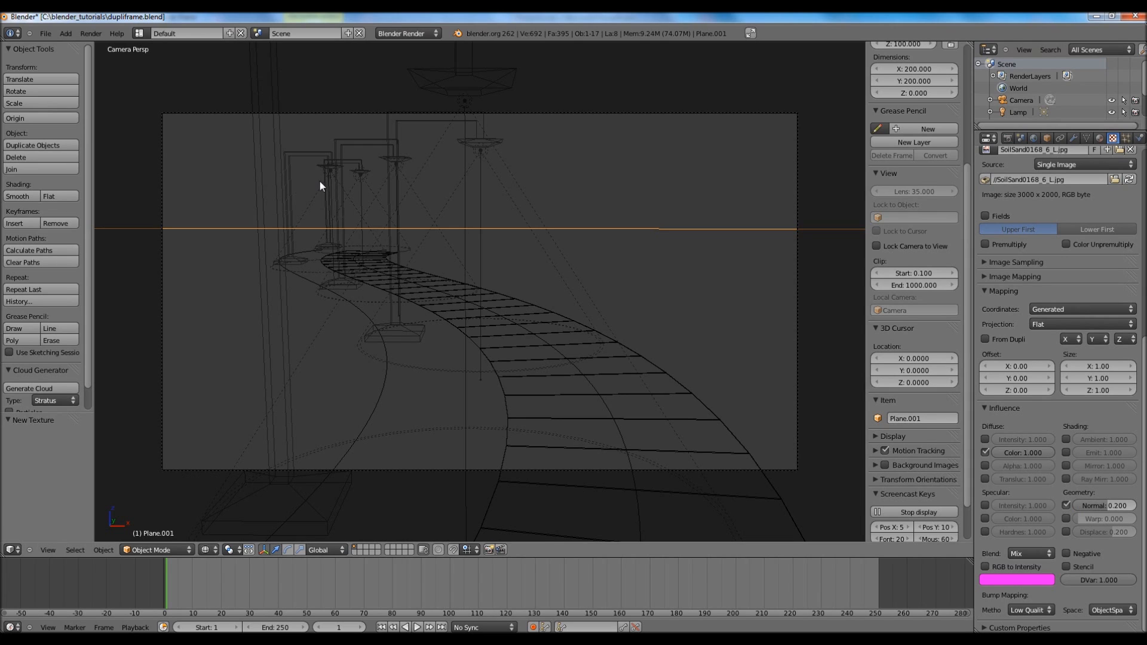
# Render the image to check the textured ground, and close the render result
pyautogui.click(90, 36)
pyautogui.click(92, 46)
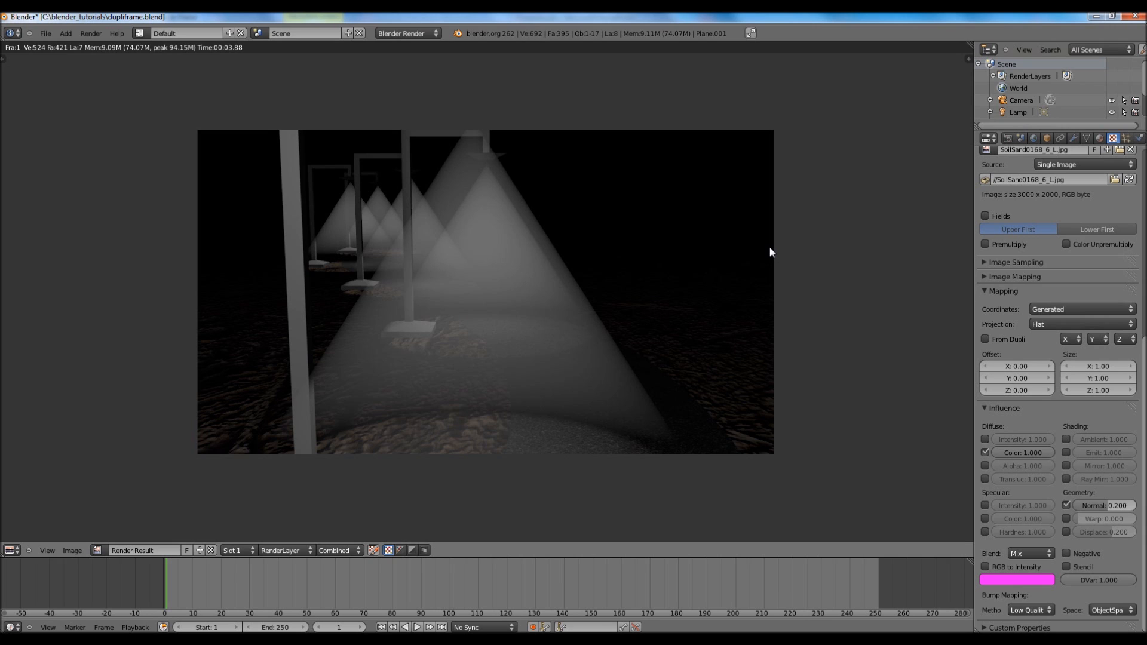
pyautogui.press('Escape')
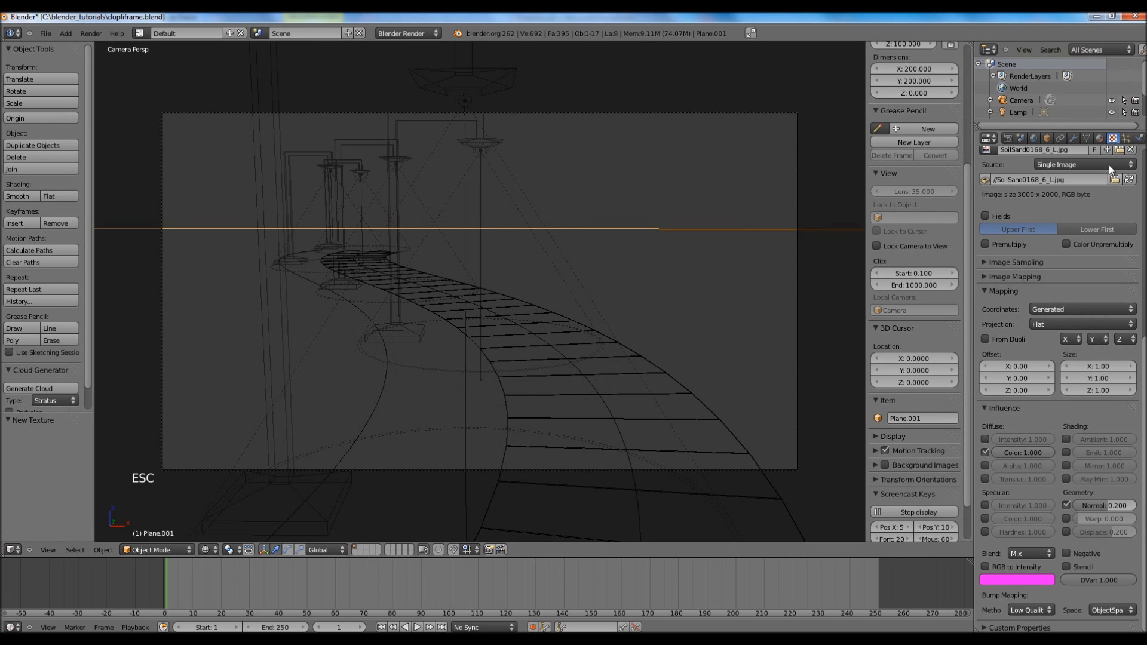
# Raise the brightness of the road's asphalt texture to 1.3
pyautogui.rightClick(732, 457)
pyautogui.click(1115, 139)
pyautogui.click(1114, 139)
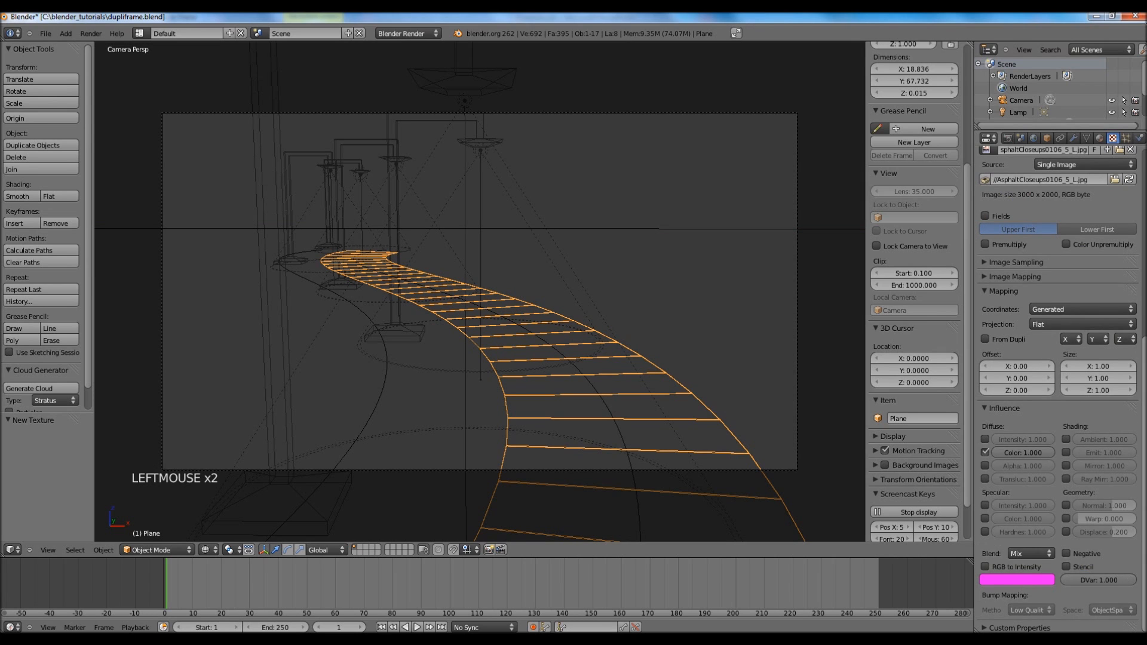
pyautogui.click(1115, 139)
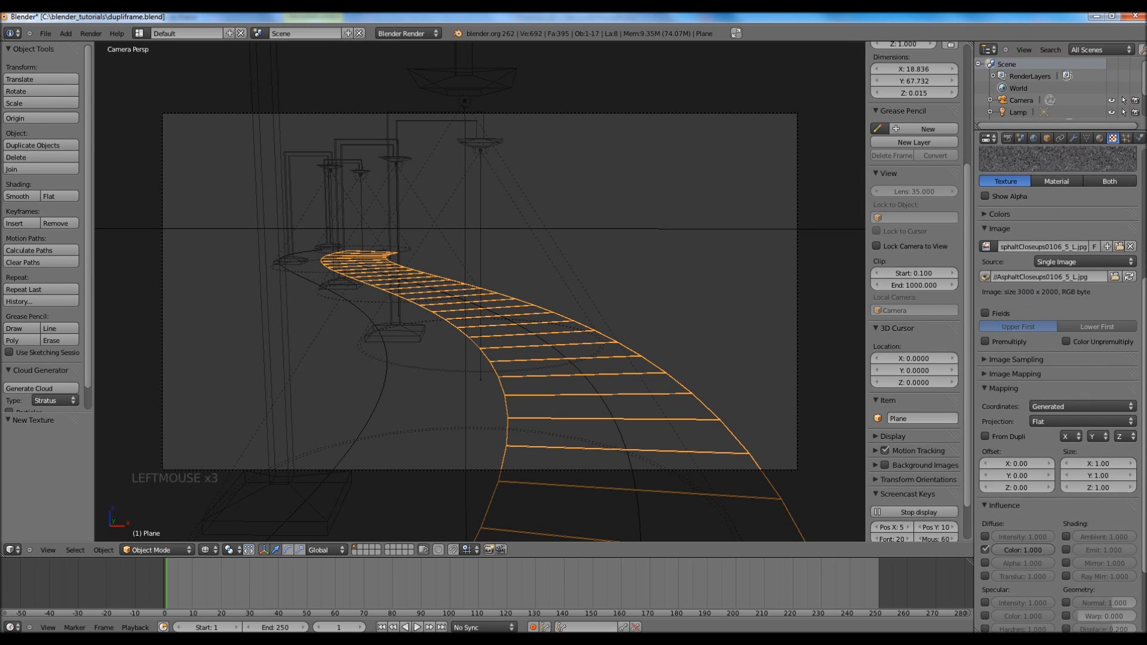
pyautogui.click(980, 240)
pyautogui.click(1132, 286)
pyautogui.click(1131, 286)
pyautogui.click(1131, 286)
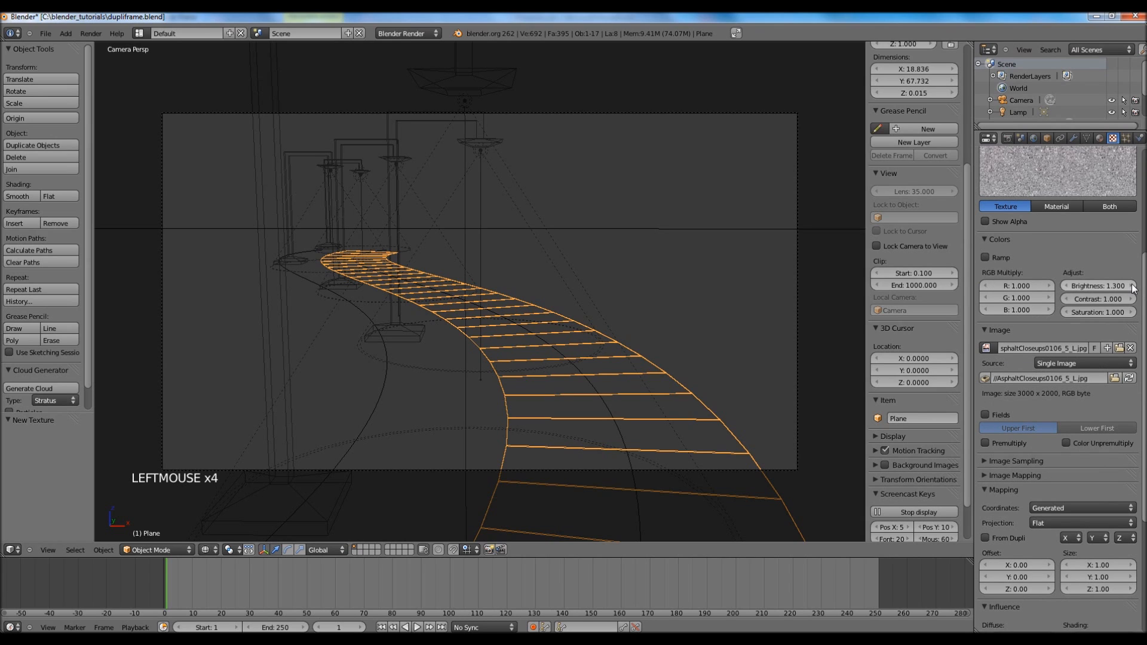
# Render the image again to check the brighter road surface, and return to the scene
pyautogui.click(91, 33)
pyautogui.click(110, 45)
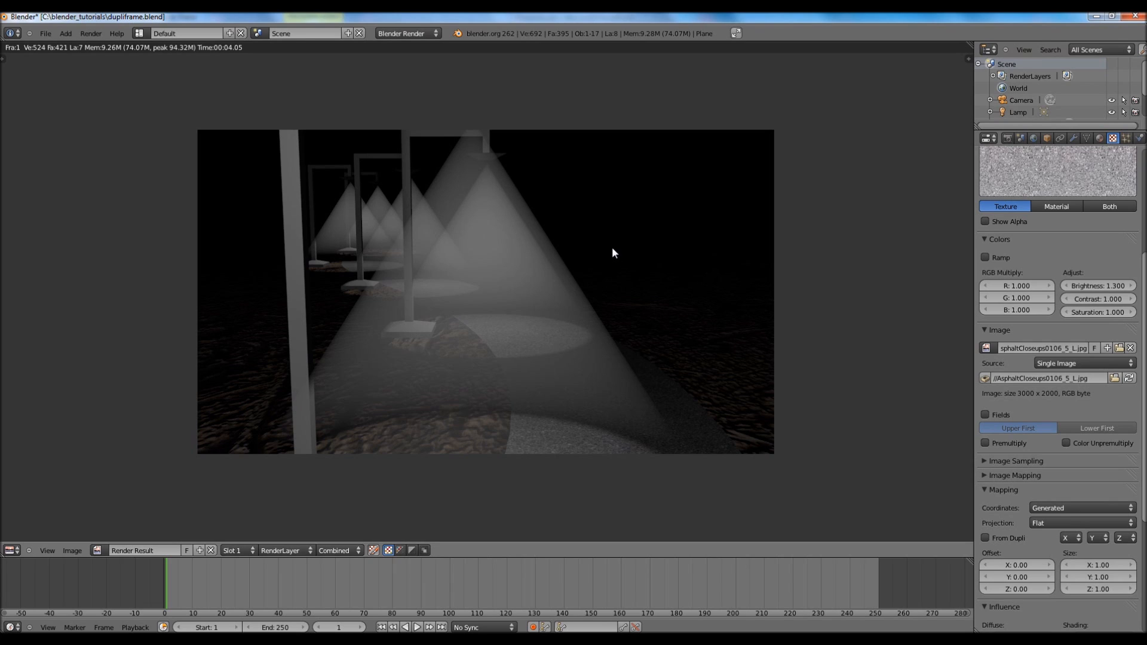
pyautogui.press('Escape')
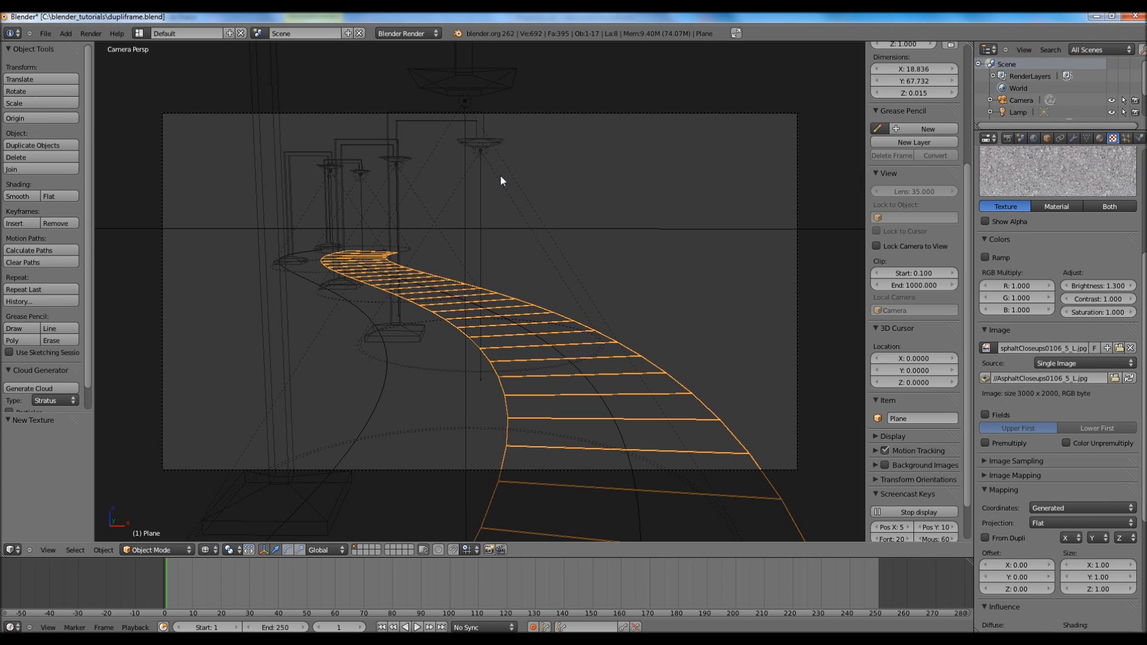
# Switch to an empty layer and, in top view, add a UV sphere at the scene origin
pyautogui.click(360, 548)
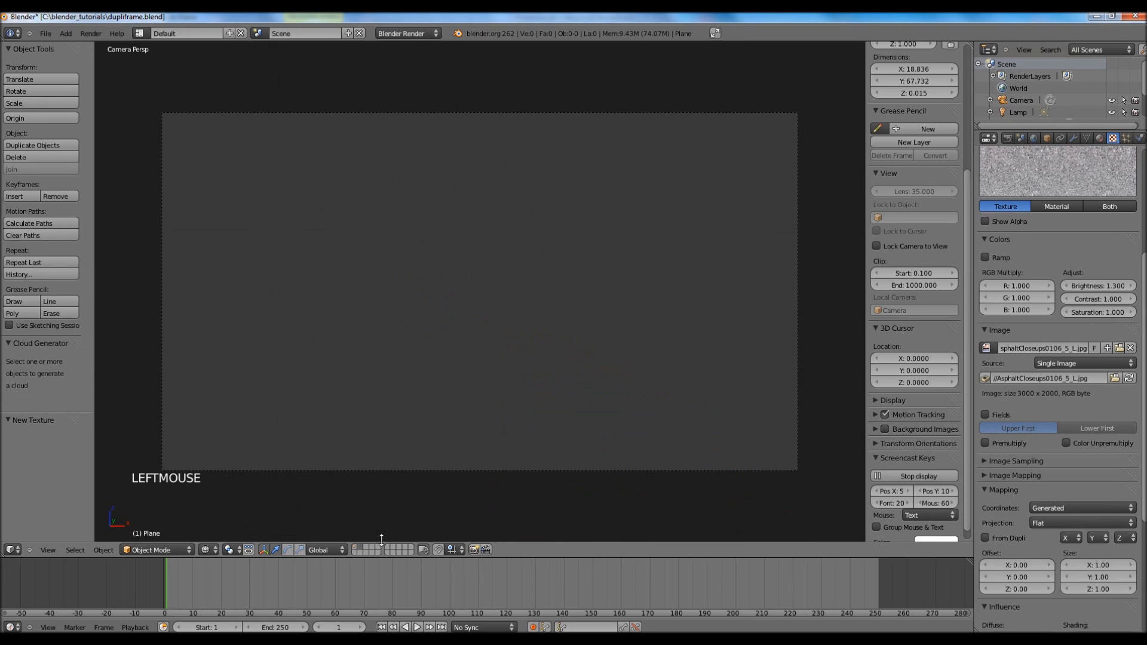
pyautogui.scroll(-2, 459, 299)
pyautogui.scroll(1, 459, 298)
pyautogui.scroll(-1, 460, 299)
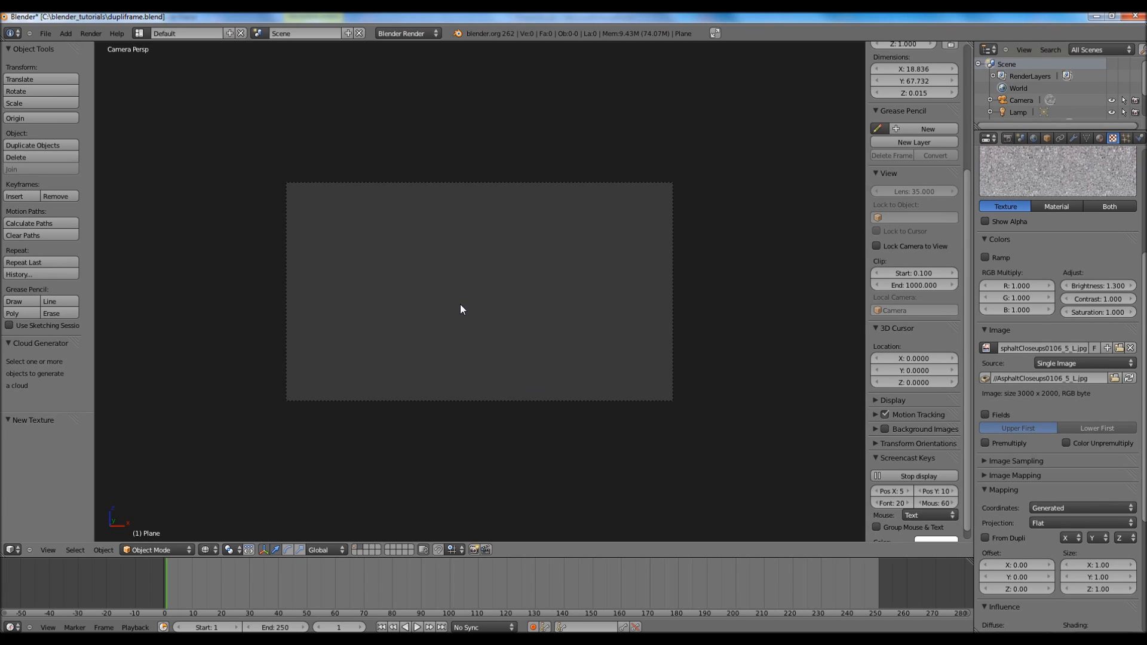
pyautogui.press('KP_7')
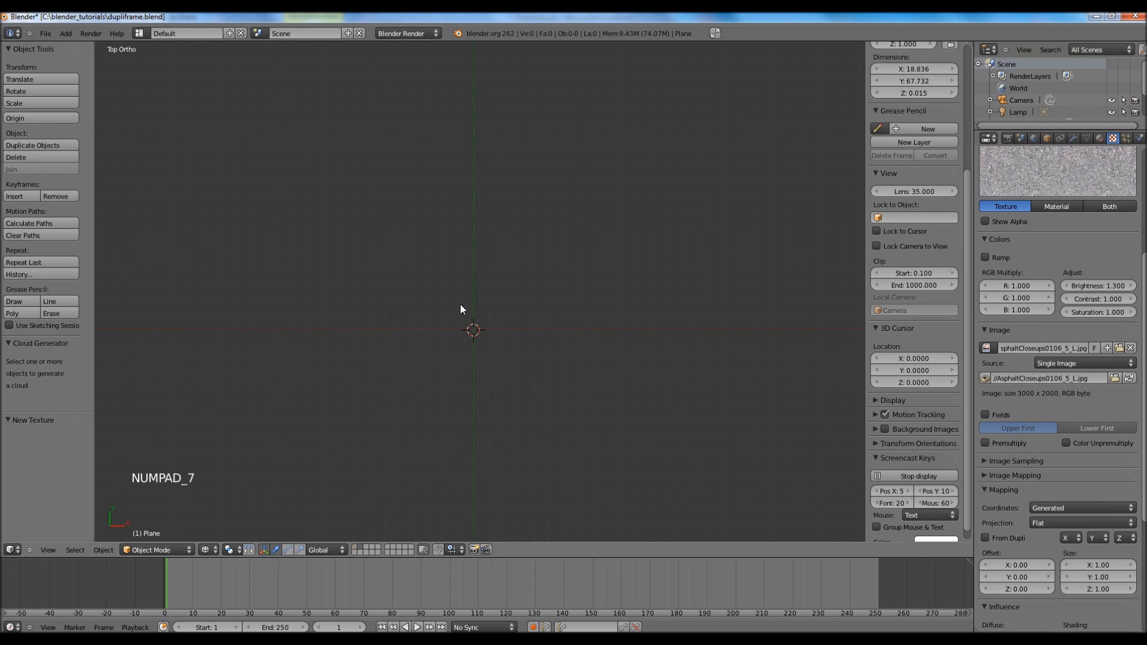
pyautogui.keyDown('shift'); pyautogui.moveTo(462, 371); pyautogui.dragTo(476, 280, button='middle'); pyautogui.keyUp('shift')
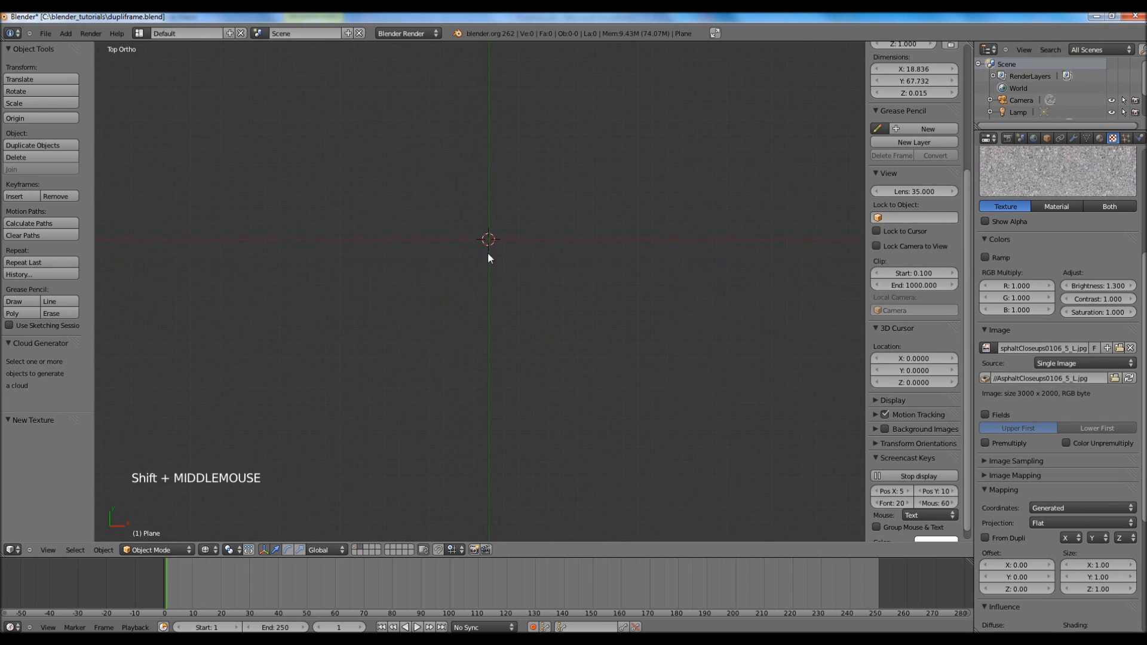
pyautogui.hotkey('shift', 'a')
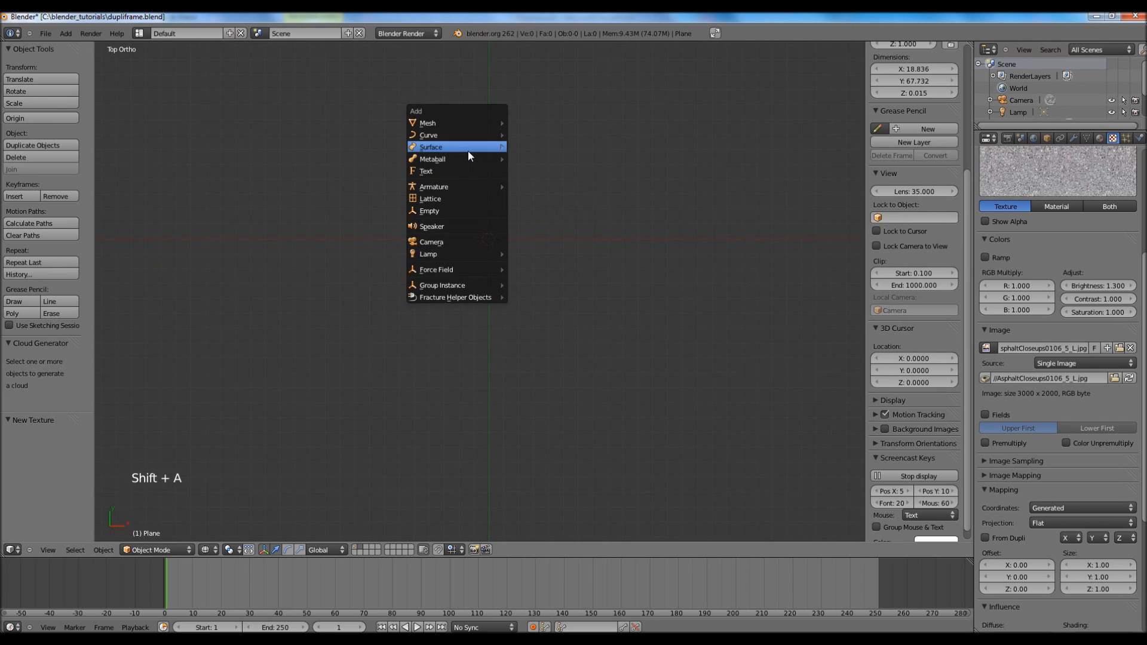
pyautogui.moveTo(466, 132)
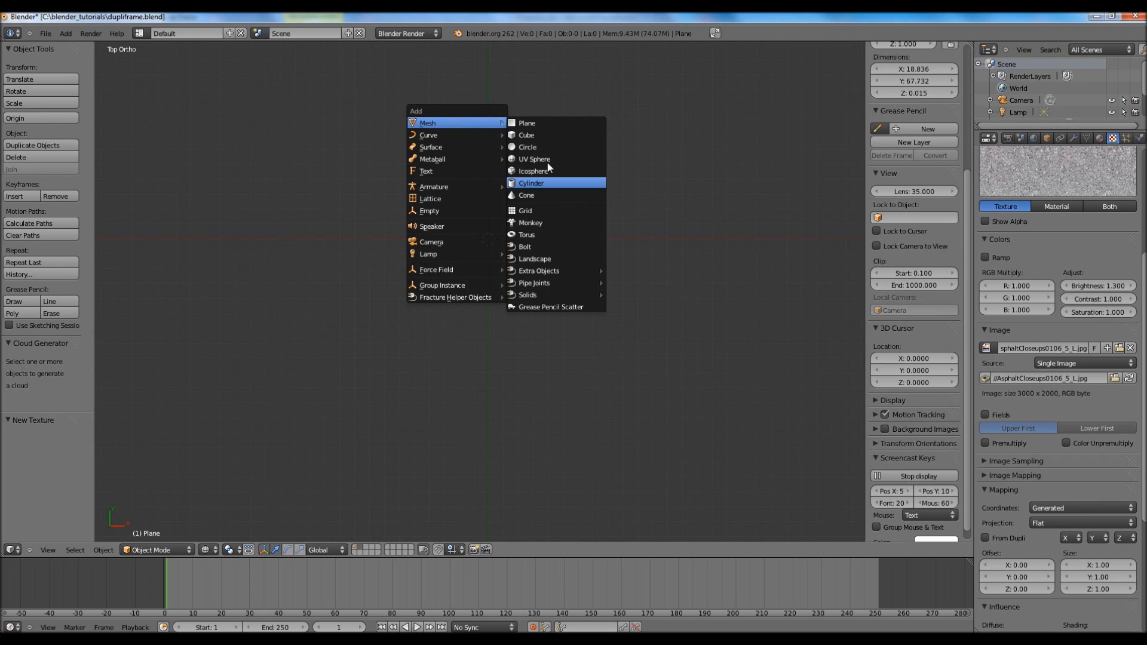
pyautogui.click(547, 159)
pyautogui.scroll(2, 536, 267)
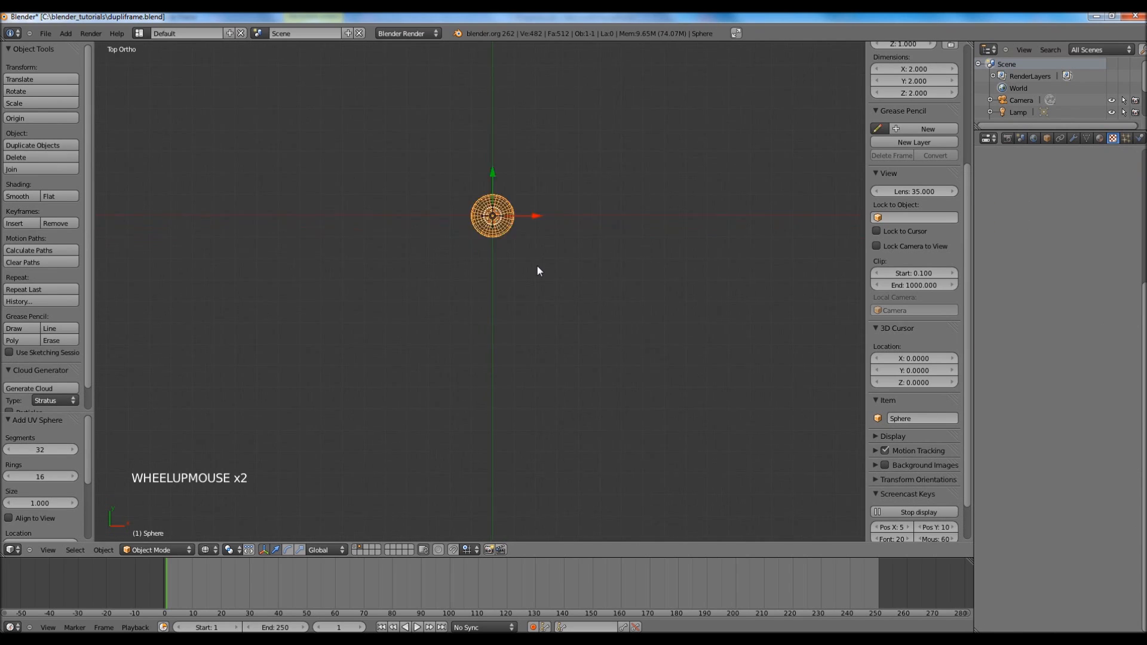
pyautogui.scroll(-2, 538, 266)
pyautogui.scroll(1, 538, 267)
pyautogui.scroll(-1, 537, 266)
pyautogui.scroll(5, 538, 262)
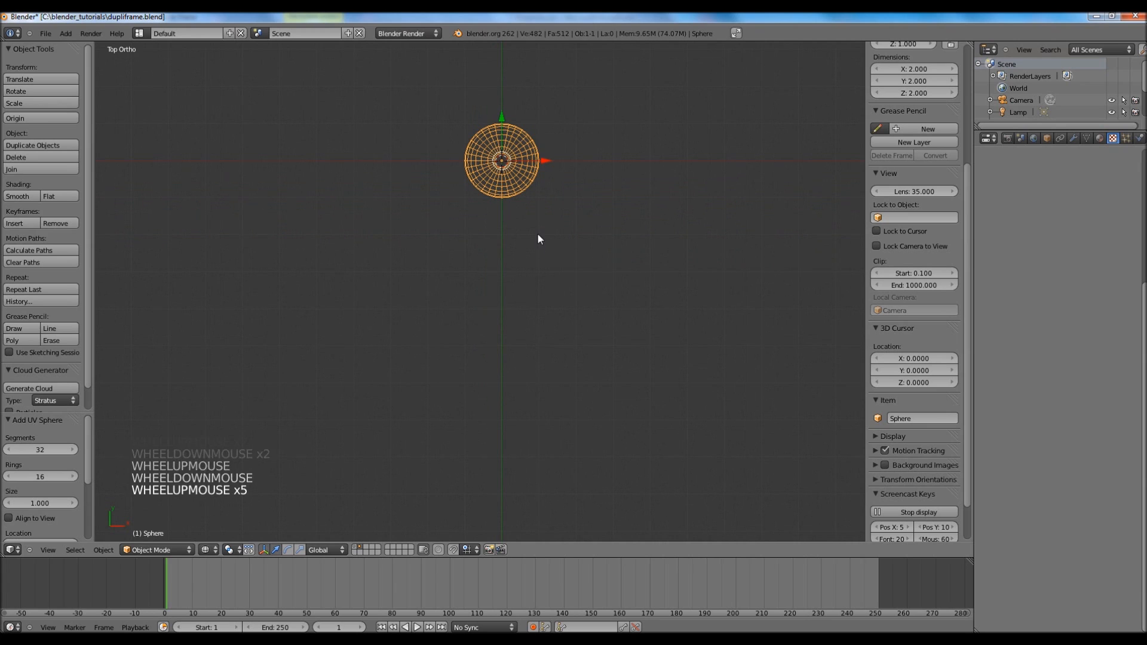
# Scale the sphere along the X axis by about 0.43 and view it from the front
pyautogui.press('s')
pyautogui.press('x')
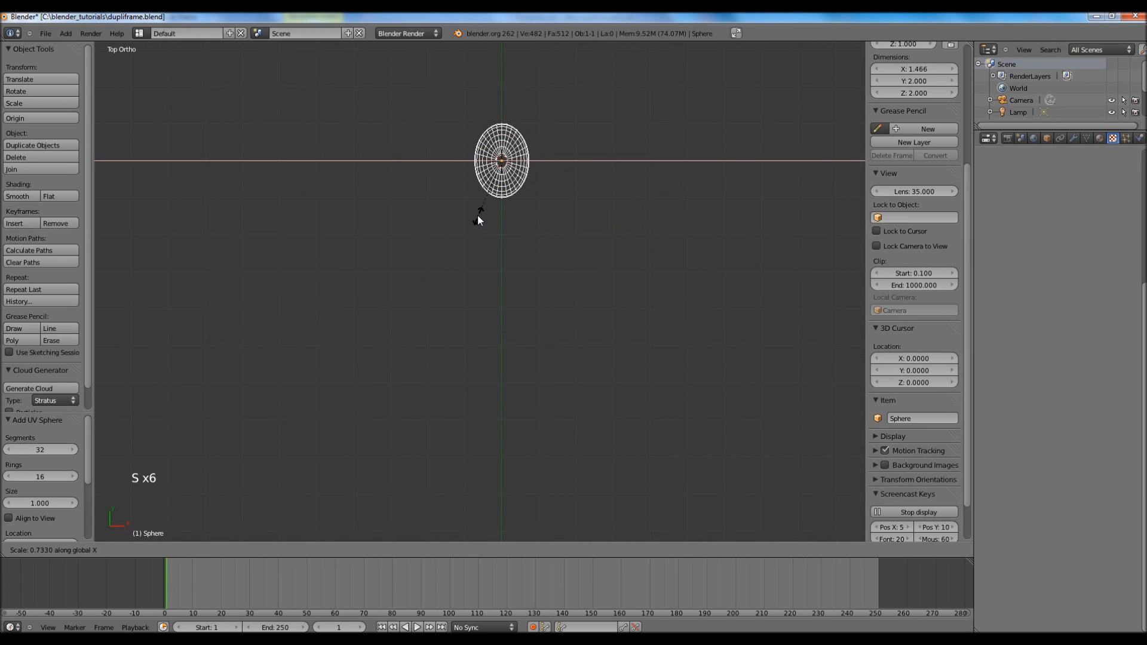
pyautogui.click(514, 193)
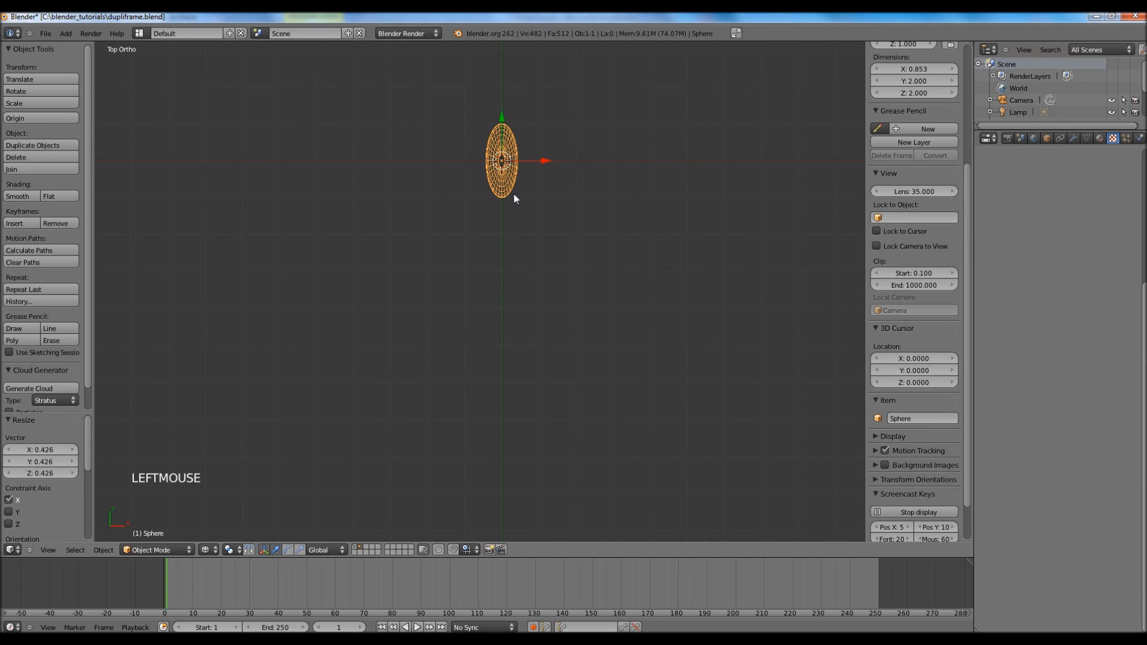
pyautogui.press('KP_1')
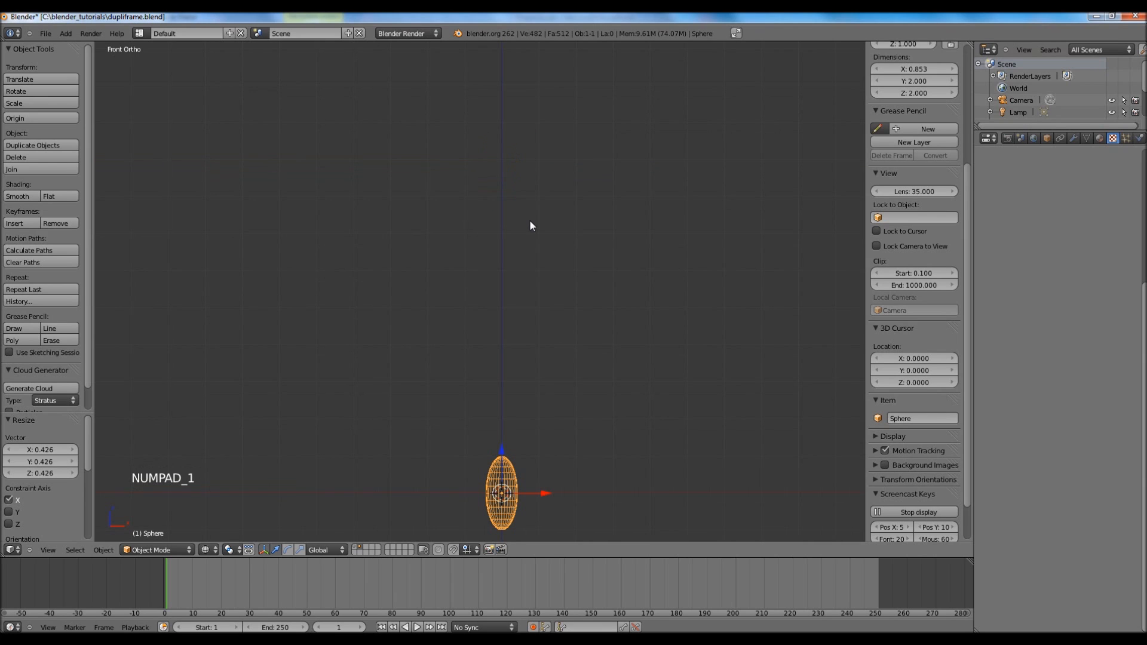
pyautogui.keyDown('shift'); pyautogui.moveTo(436, 355); pyautogui.dragTo(482, 196, button='middle'); pyautogui.keyUp('shift')
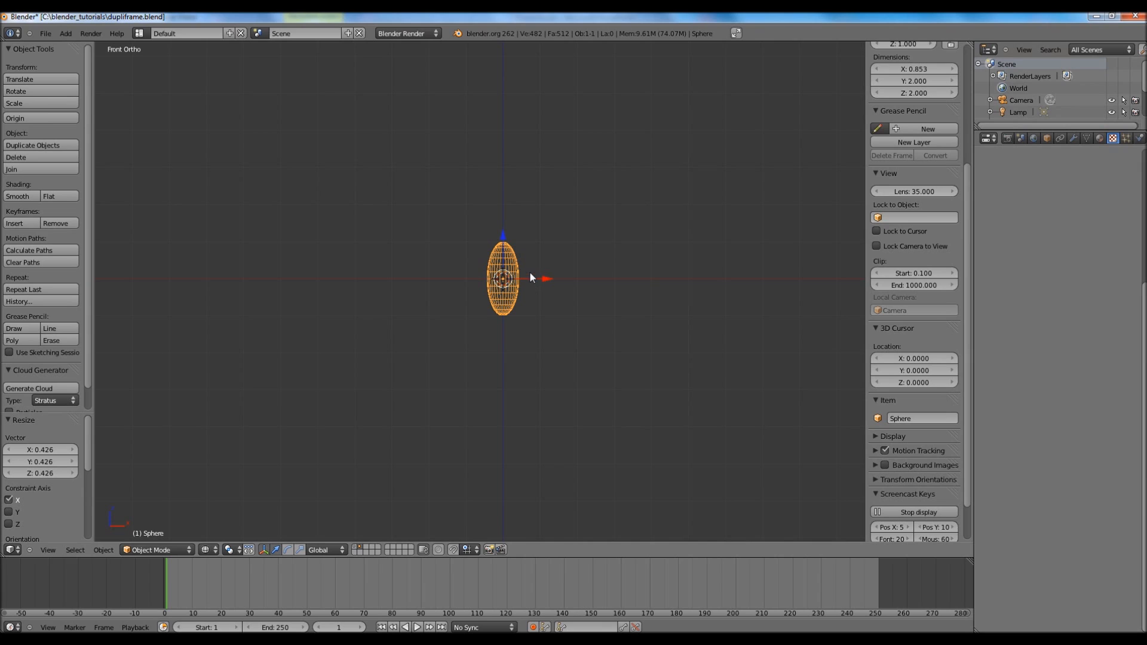
# Scale the sphere uniformly by about 0.38 and give it a new material with a dark brown diffuse colour
pyautogui.press('s')
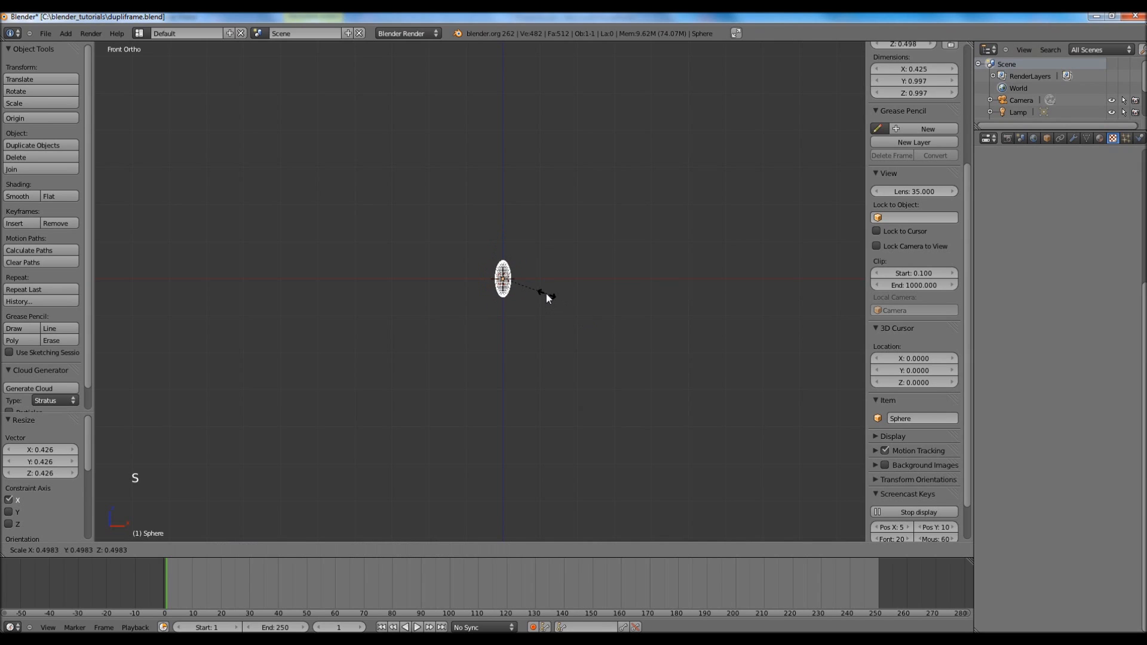
pyautogui.click(535, 289)
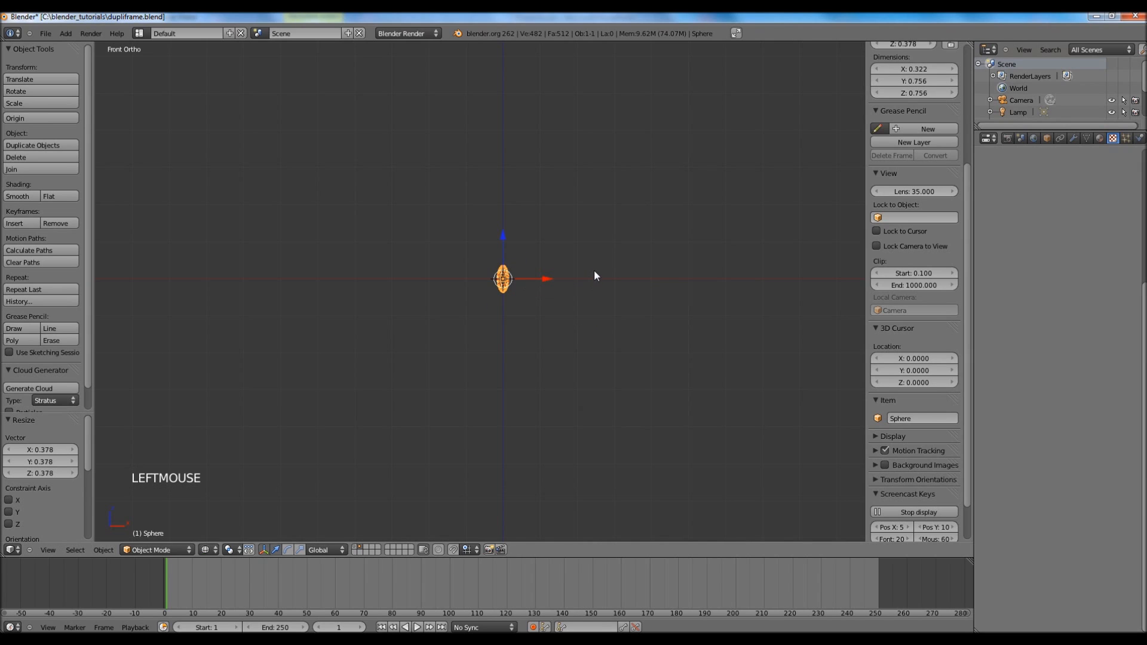
pyautogui.click(1100, 138)
pyautogui.click(1041, 217)
pyautogui.click(1016, 364)
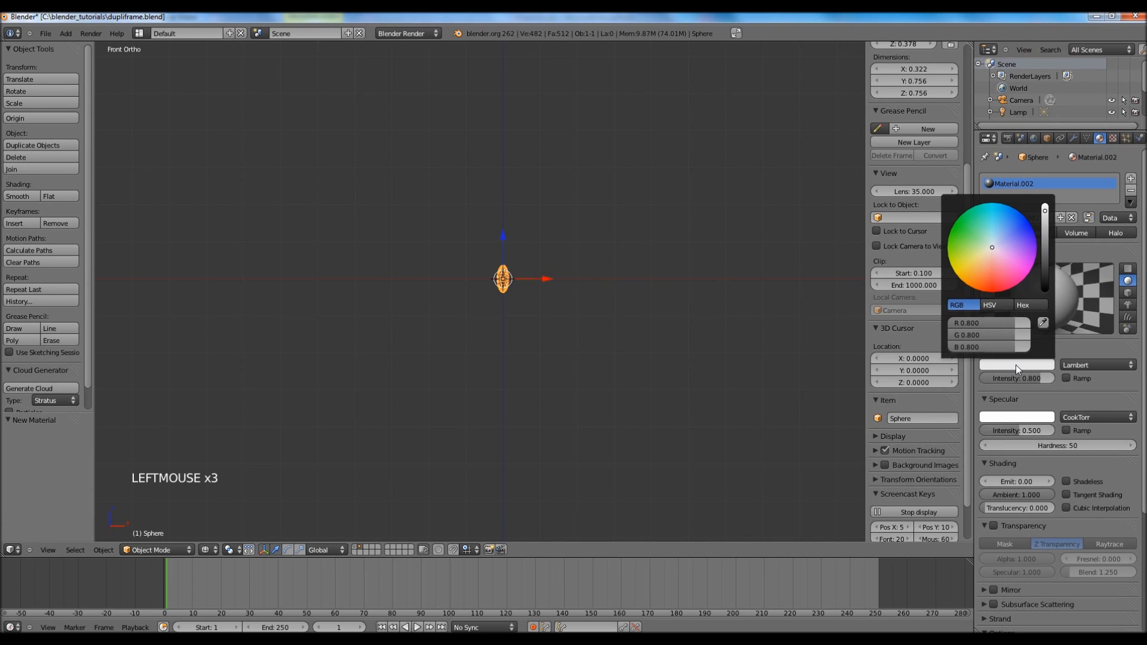
pyautogui.click(975, 263)
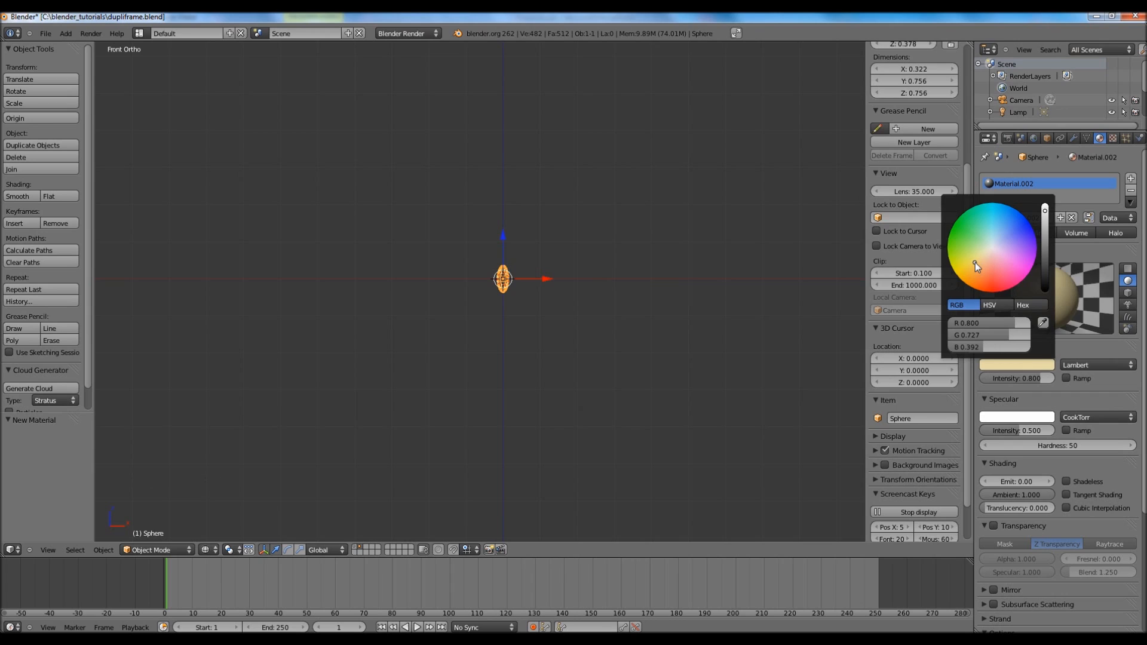
pyautogui.moveTo(1045, 210); pyautogui.dragTo(1046, 254)
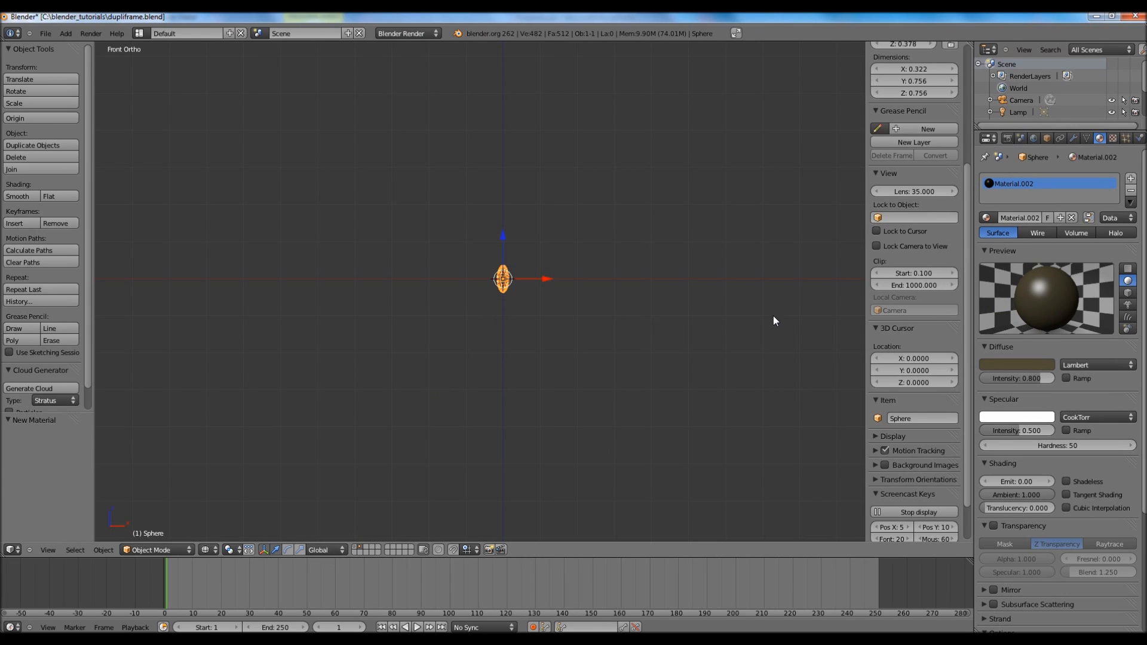
# Rename the sphere object to bug
pyautogui.click(1022, 217)
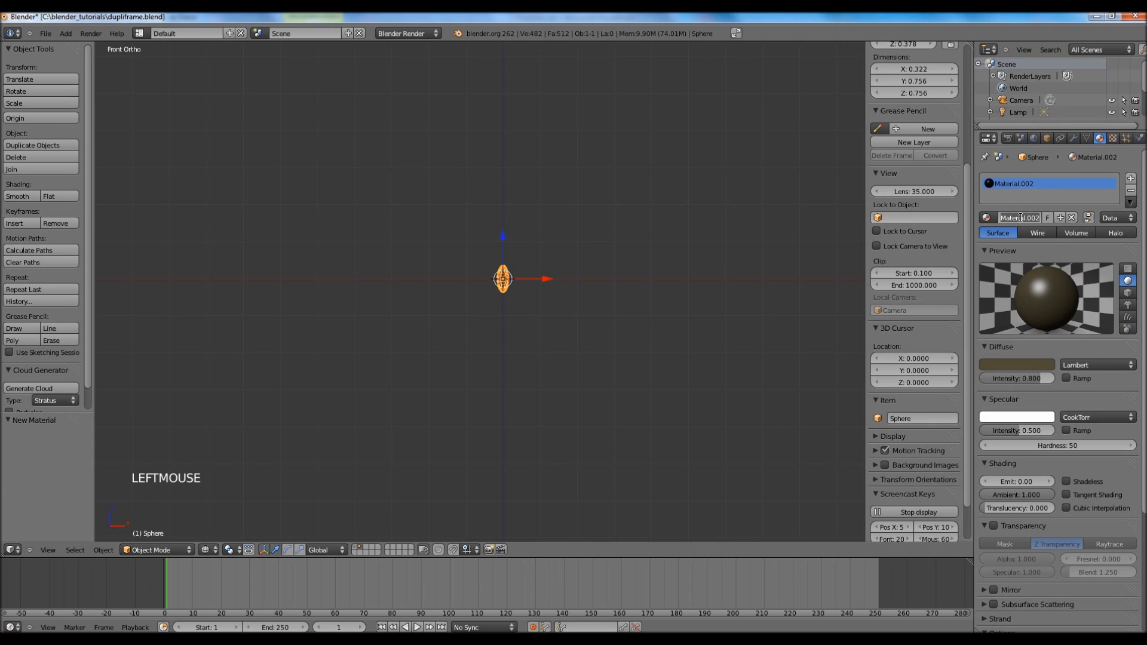
pyautogui.click(1047, 138)
pyautogui.click(1042, 178)
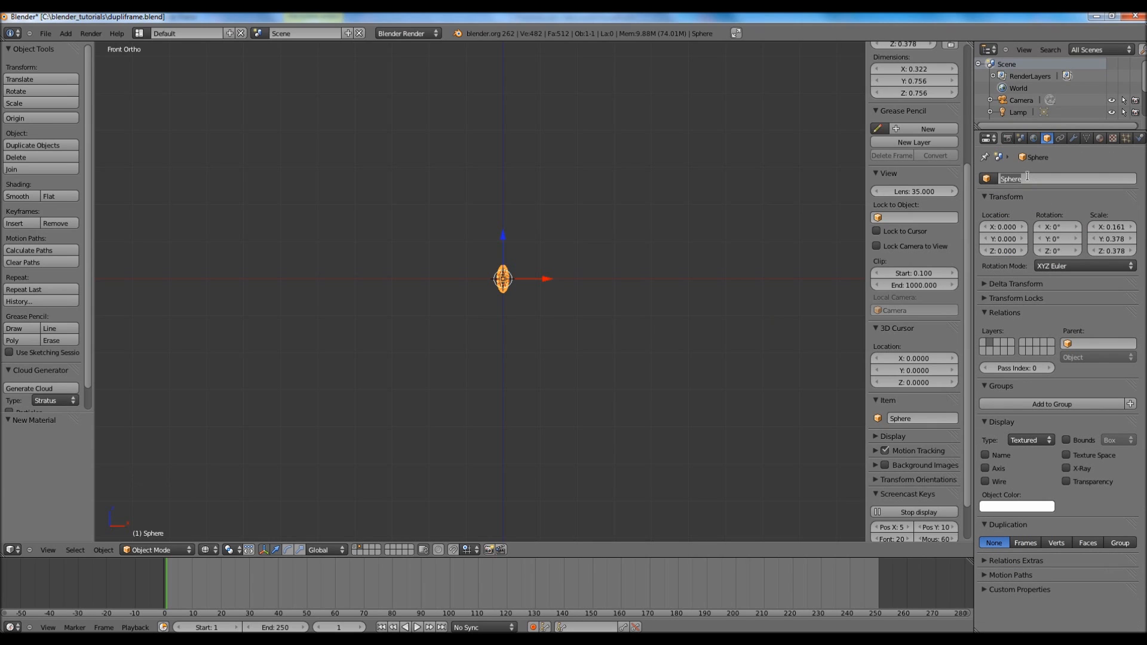
pyautogui.write('bug')
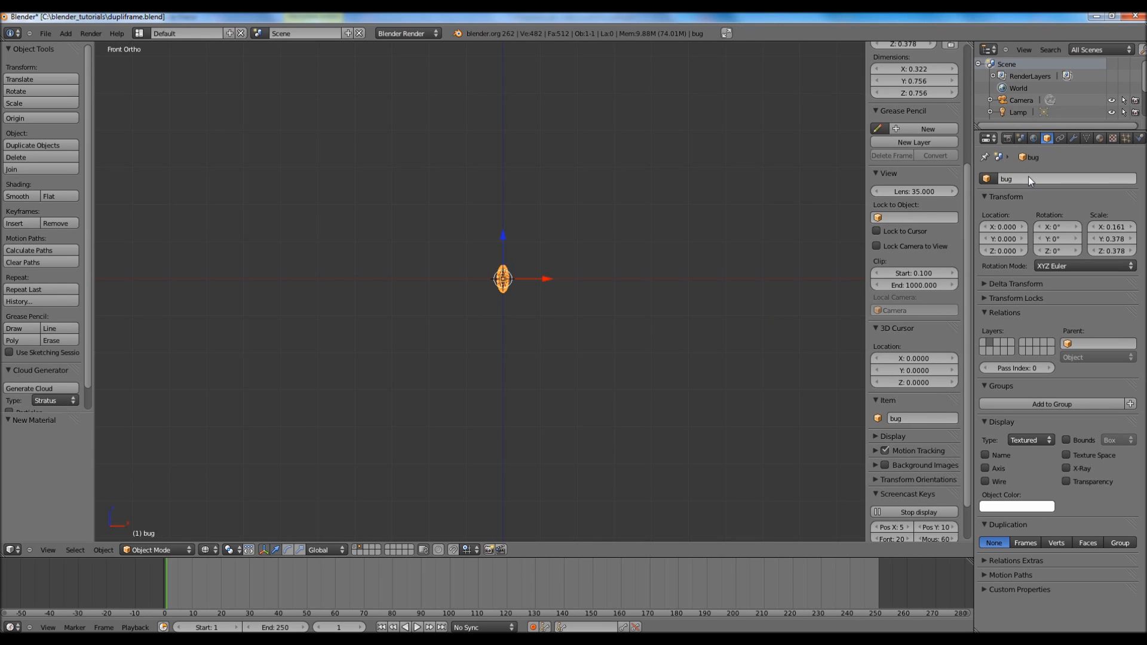
pyautogui.press('Return')
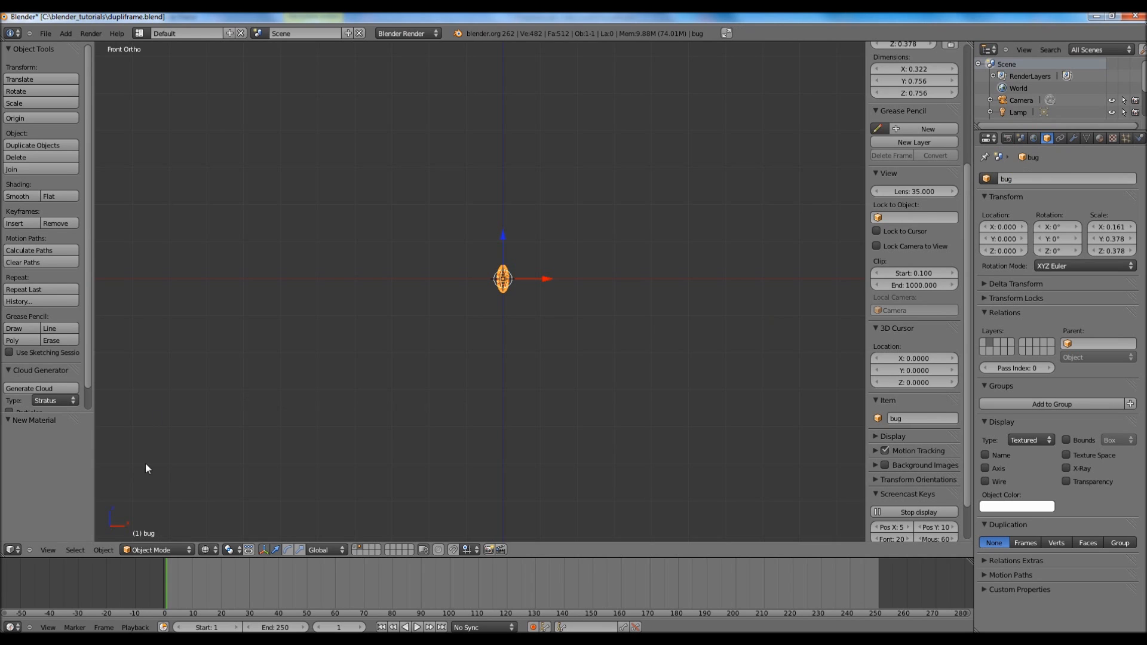
# Return to the first layer with the street lamps and add a plane at the scene origin
pyautogui.click(356, 548)
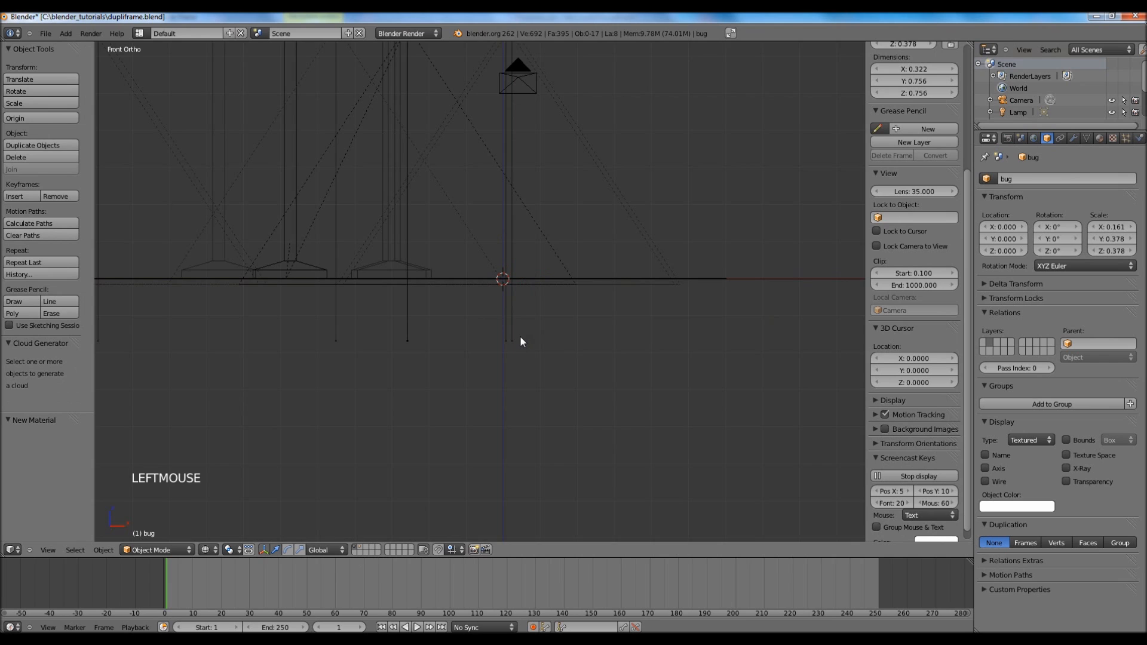
pyautogui.scroll(-2, 520, 341)
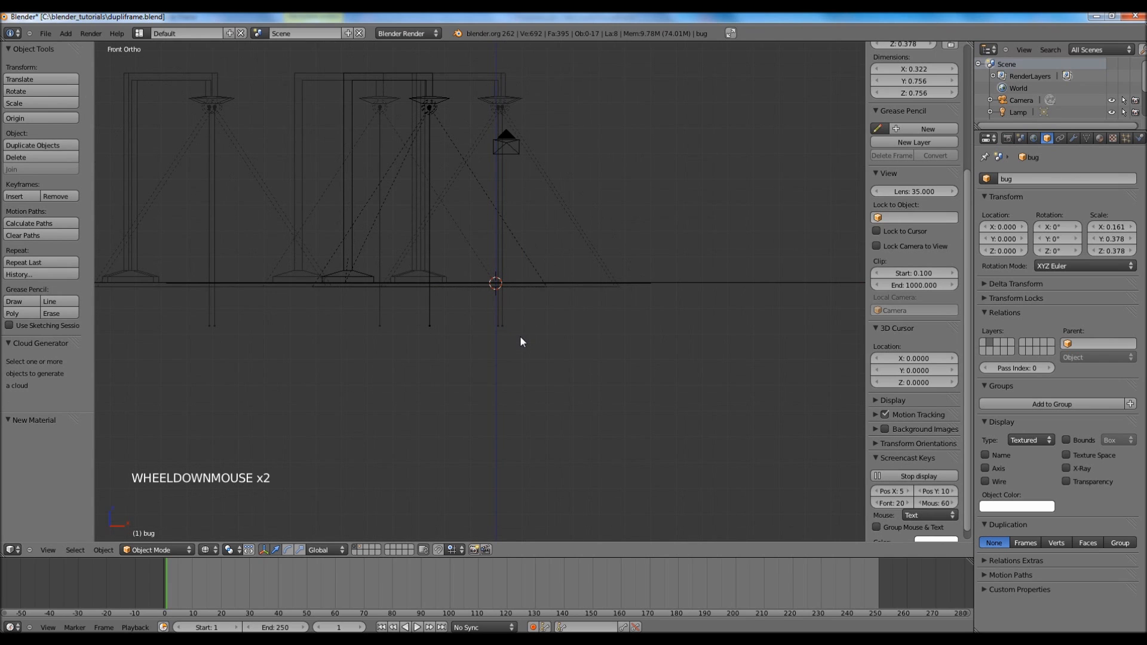
pyautogui.hotkey('shift', 'a')
pyautogui.moveTo(528, 341)
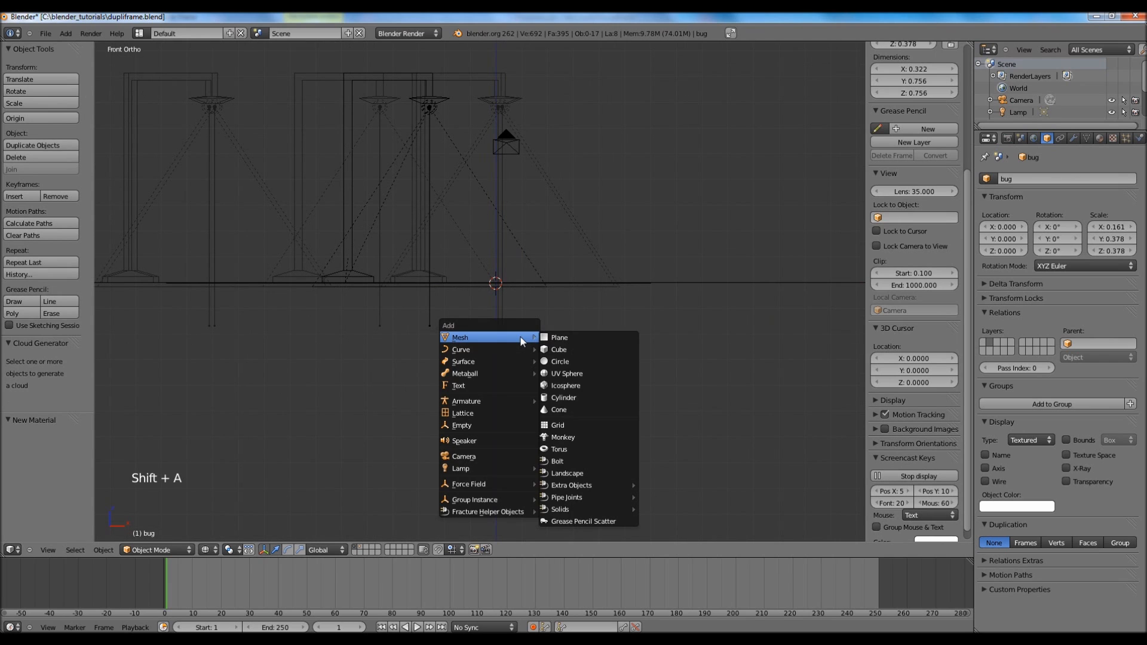
pyautogui.click(551, 337)
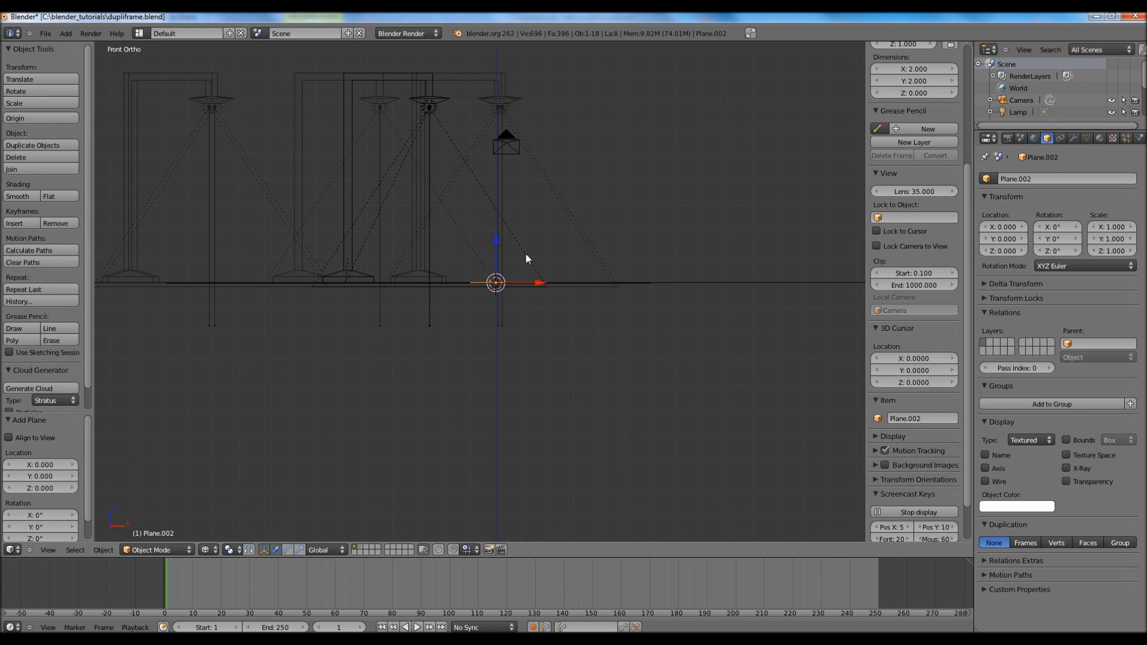
# In top view, move the plane about 13.8 units along Y to sit under the second street lamp's light
pyautogui.press('KP_7')
pyautogui.scroll(-2, 515, 253)
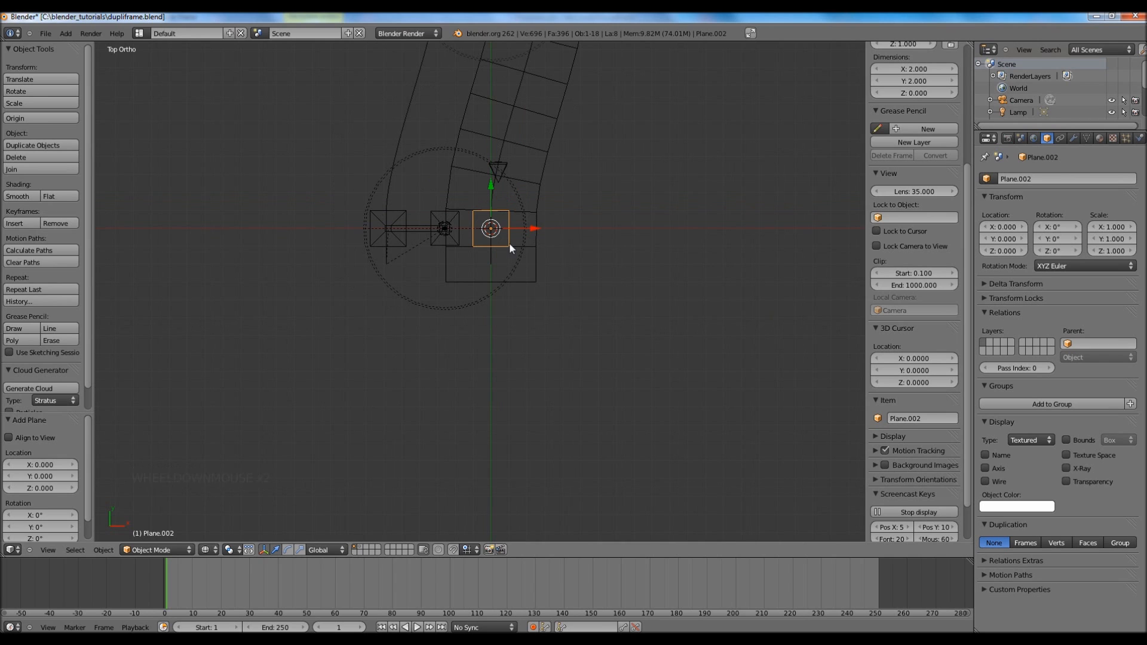
pyautogui.press('g')
pyautogui.rightClick(486, 241)
pyautogui.scroll(-2, 521, 211)
pyautogui.keyDown('shift'); pyautogui.moveTo(523, 206); pyautogui.dragTo(501, 316, button='middle'); pyautogui.keyUp('shift')
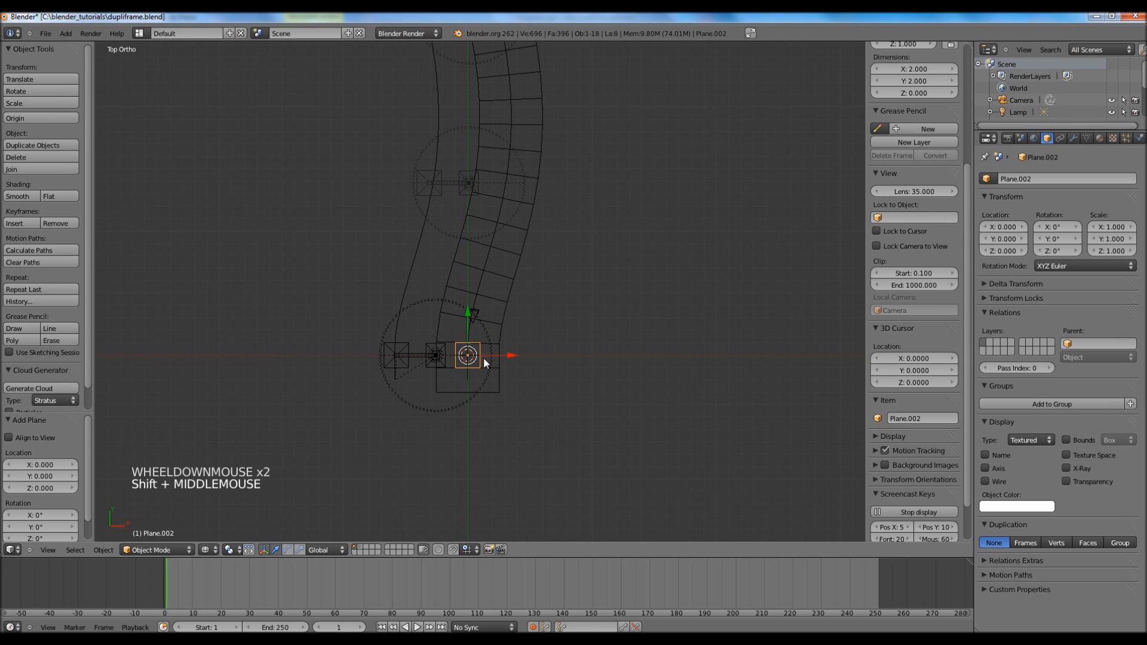
pyautogui.press('g')
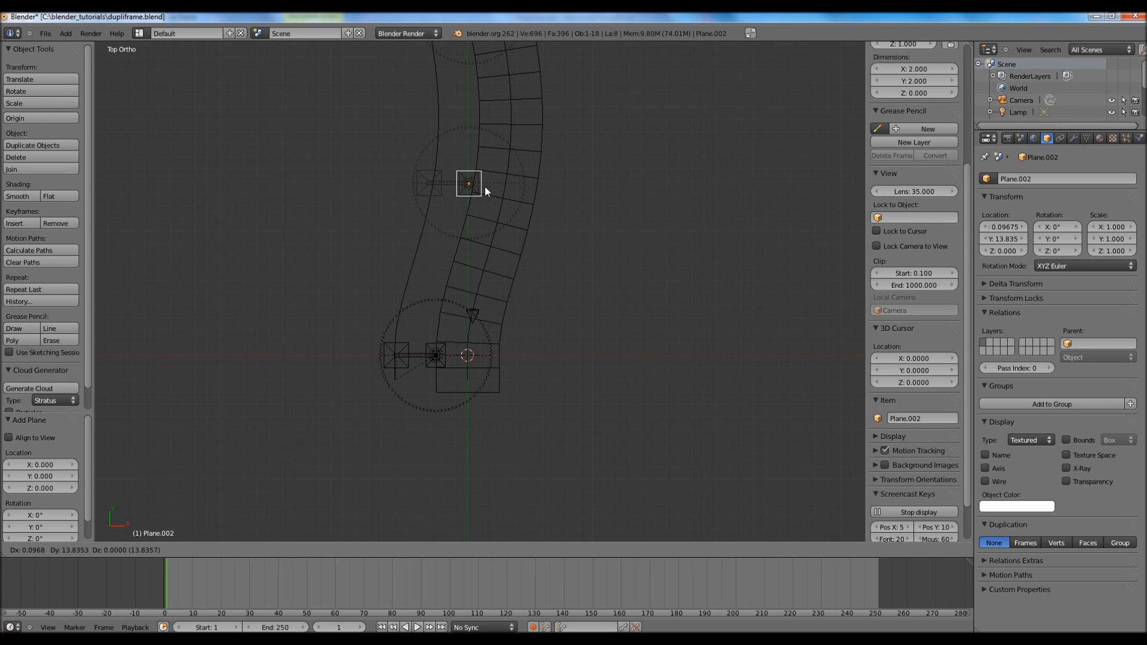
pyautogui.click(485, 188)
# In front view, raise the plane about 6.05 units along Z to just below the lamp head
pyautogui.press('KP_1')
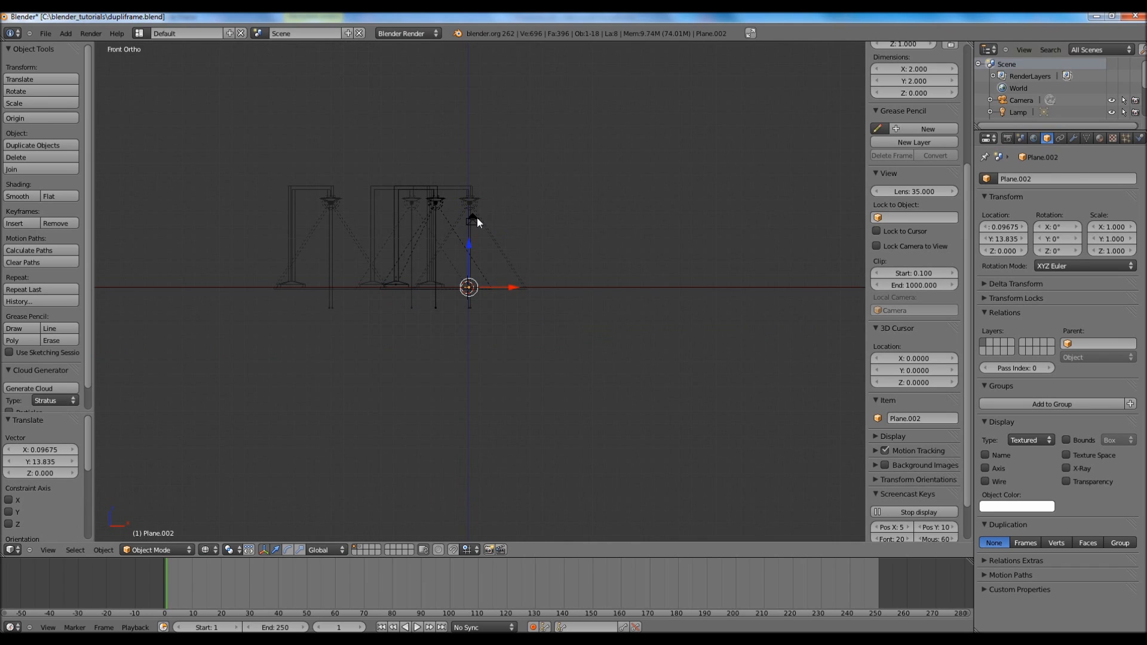
pyautogui.press('g')
pyautogui.press('z')
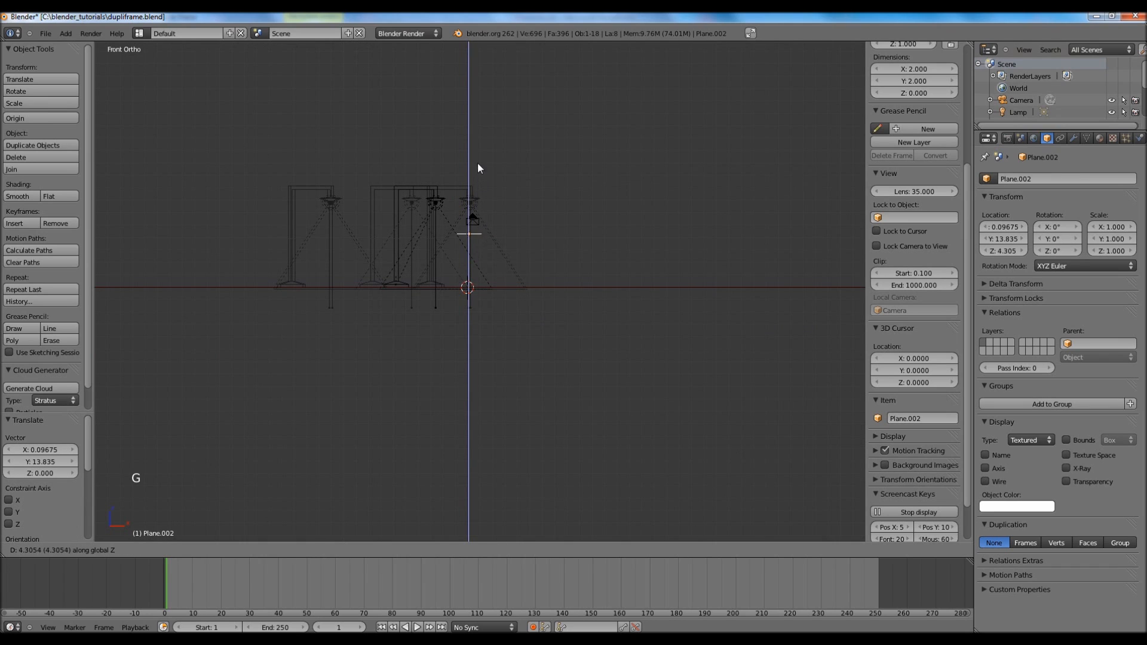
pyautogui.click(478, 144)
# Examine the plane's position beneath the lamp head up close, with the scene in solid shading
pyautogui.scroll(1, 477, 143)
pyautogui.scroll(-1, 492, 228)
pyautogui.scroll(4, 492, 228)
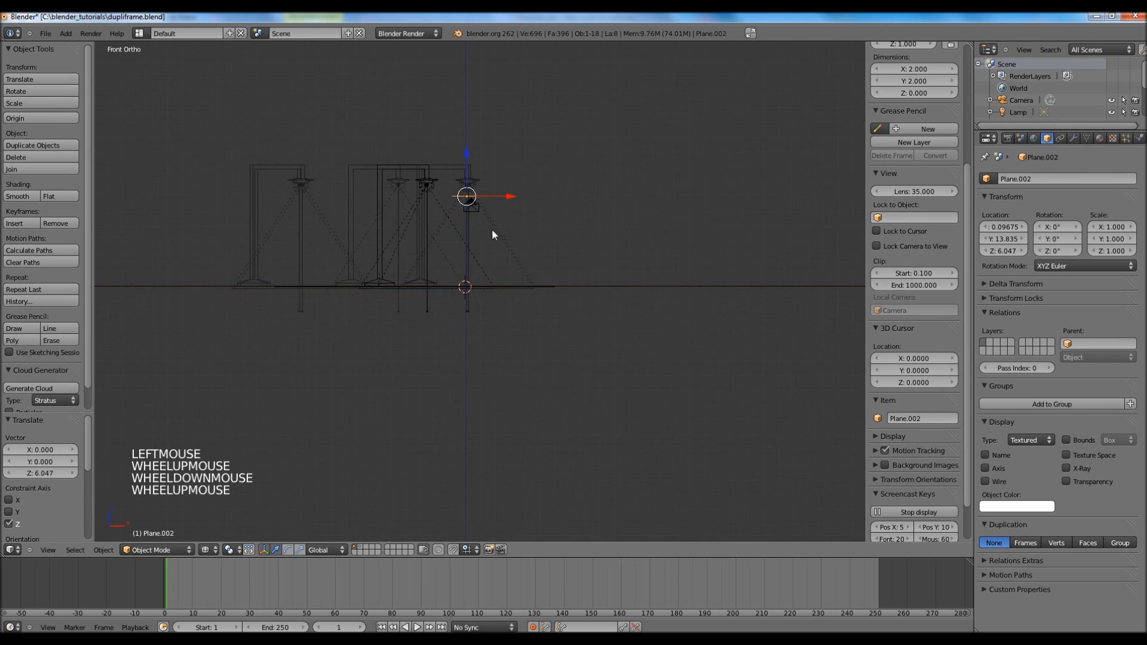
pyautogui.scroll(-2, 491, 209)
pyautogui.scroll(4, 490, 209)
pyautogui.keyDown('shift'); pyautogui.moveTo(486, 181); pyautogui.dragTo(481, 371, button='middle'); pyautogui.keyUp('shift')
pyautogui.scroll(2, 482, 342)
pyautogui.scroll(-1, 481, 342)
pyautogui.scroll(2, 481, 342)
pyautogui.scroll(-1, 454, 286)
pyautogui.scroll(1, 435, 253)
pyautogui.keyDown('shift'); pyautogui.moveTo(436, 253); pyautogui.dragTo(470, 275, button='middle'); pyautogui.keyUp('shift')
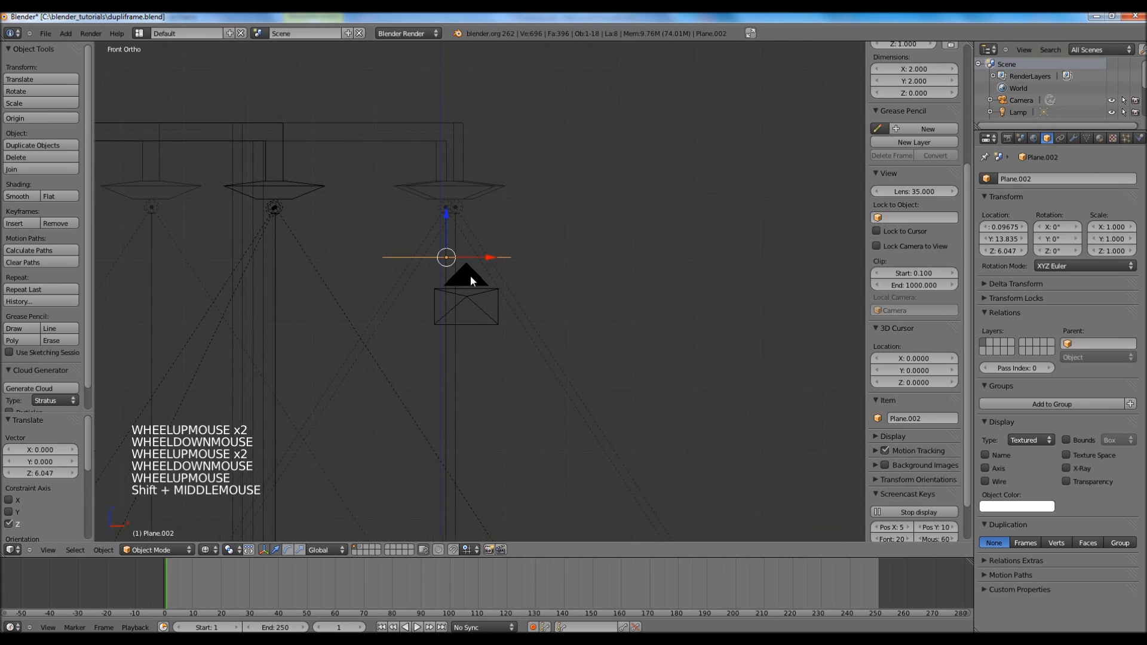
pyautogui.press('z')
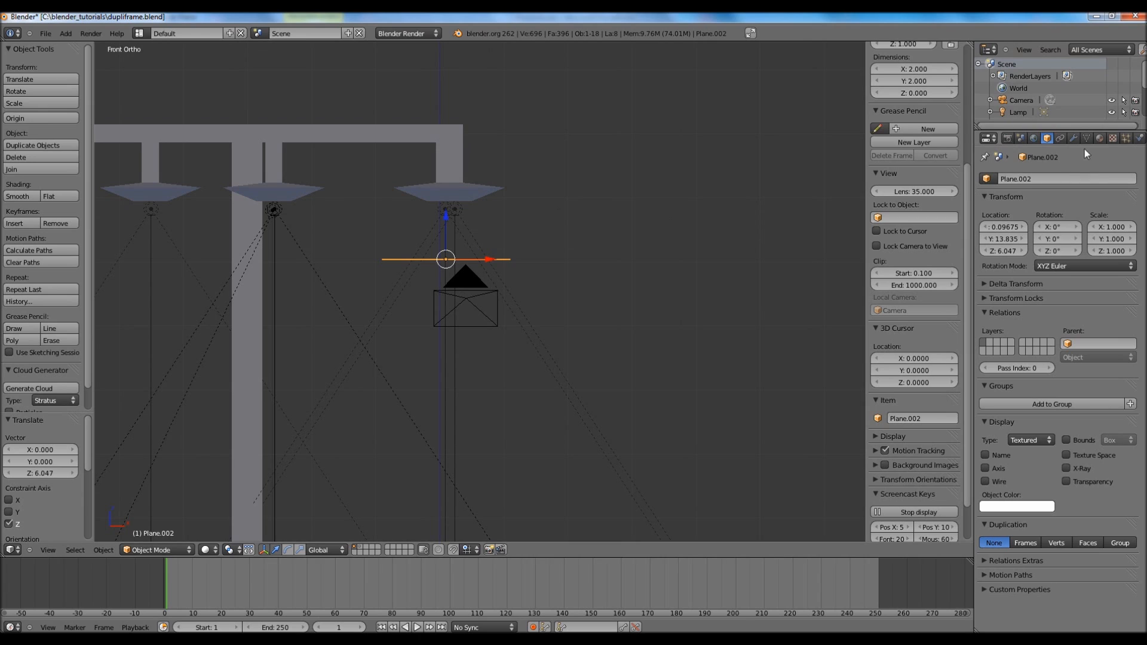
# Add a particle system to the plane and set its particle number to 20
pyautogui.click(1125, 138)
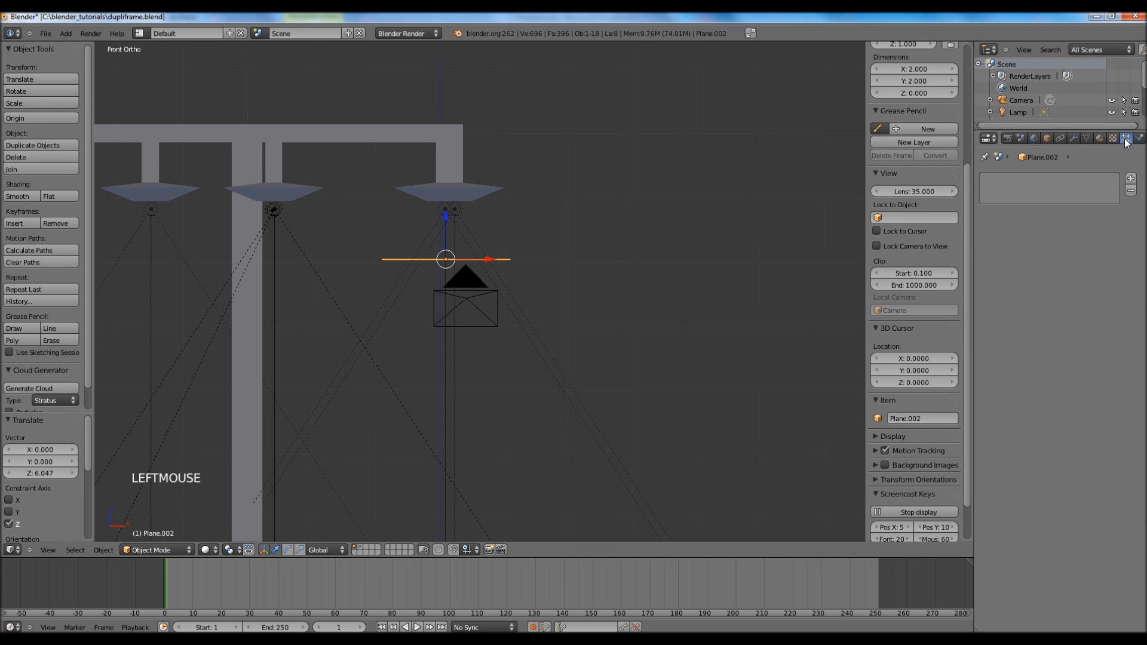
pyautogui.click(1131, 181)
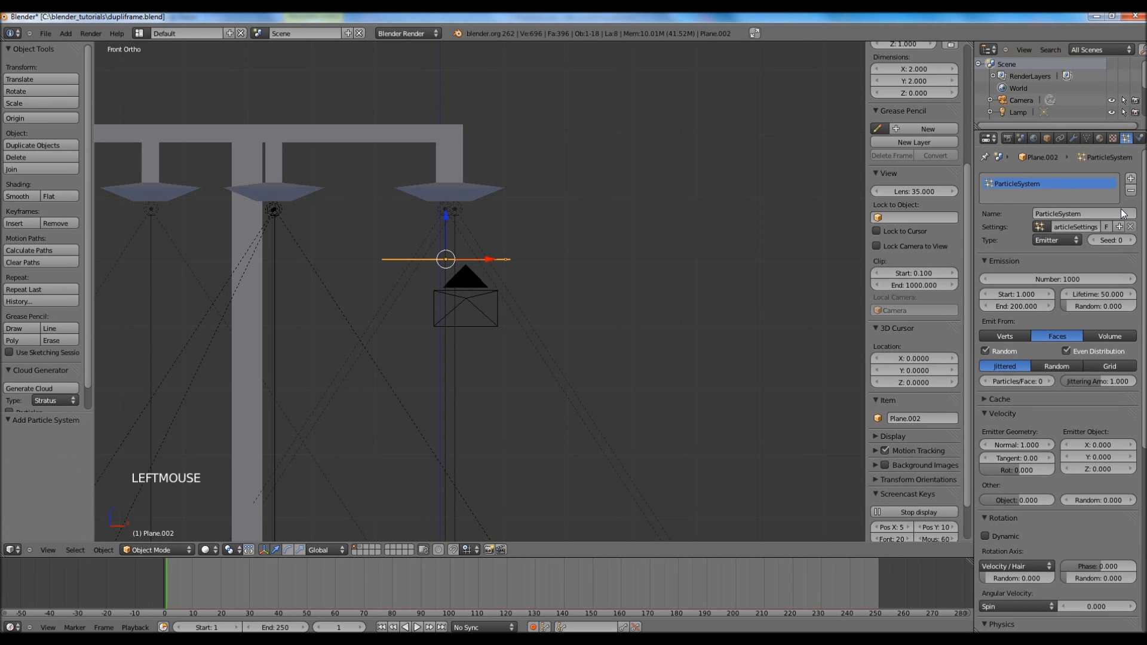
pyautogui.click(1060, 275)
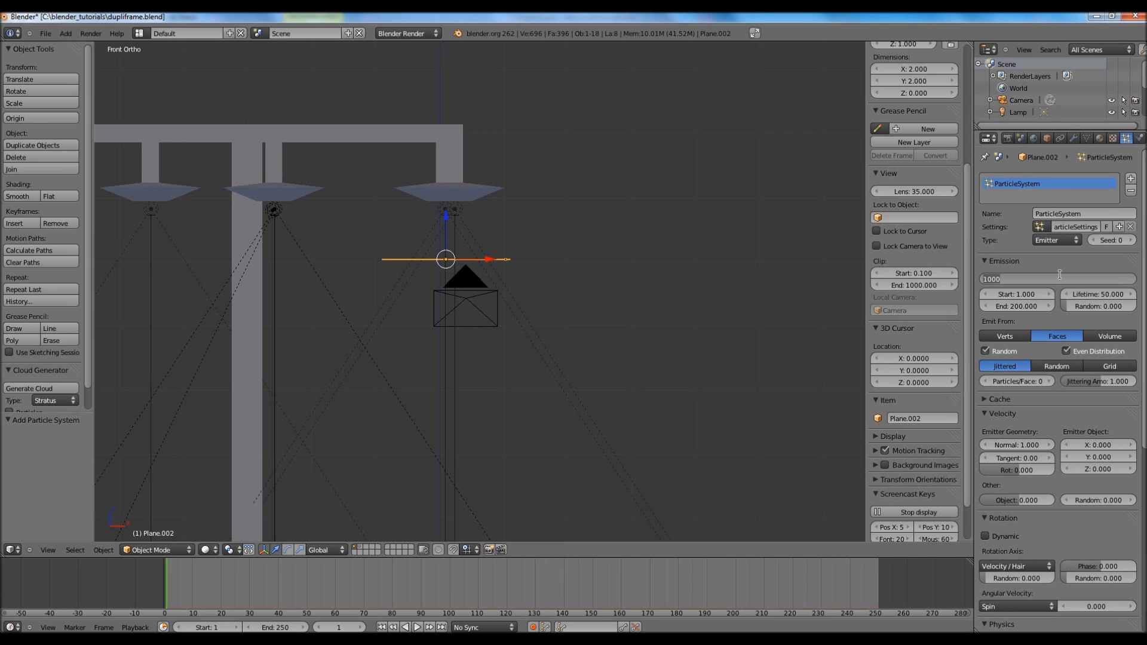
pyautogui.write('20')
pyautogui.press('Return')
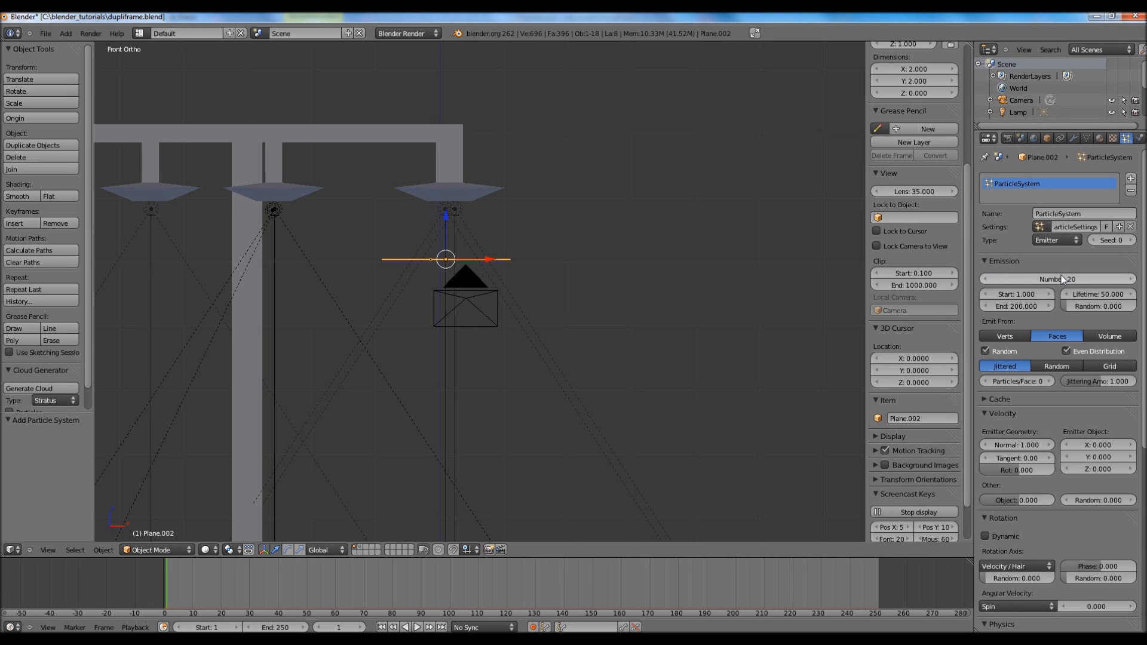
# Set the particle emission to start at frame -20 and end at frame 1
pyautogui.click(1014, 295)
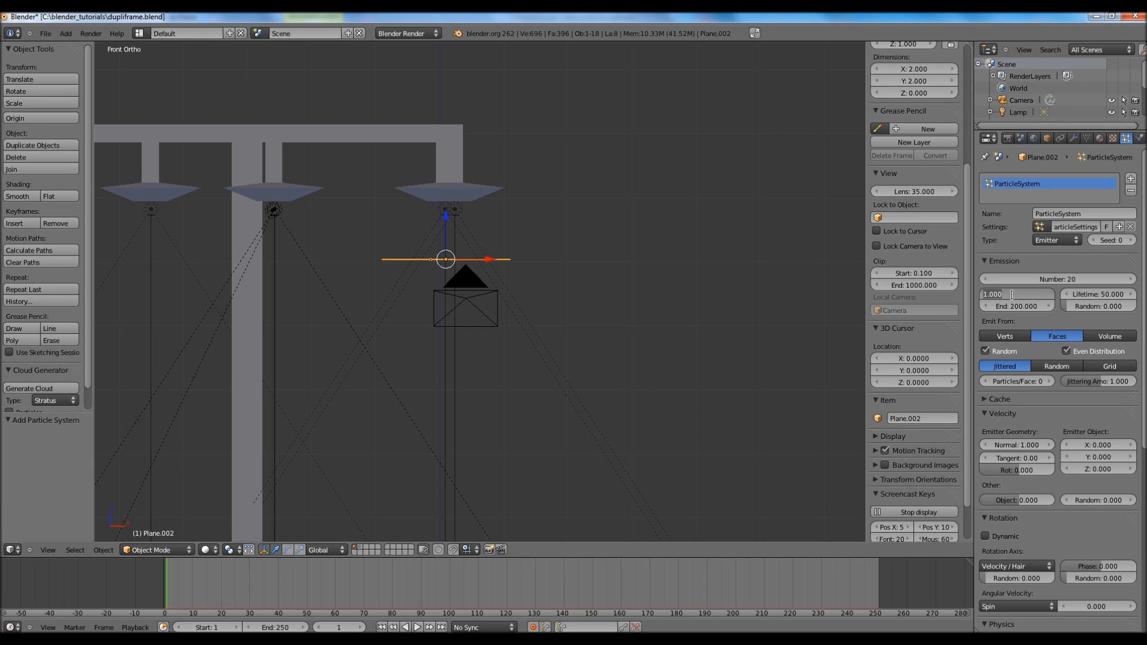
pyautogui.write('-20')
pyautogui.press('Return')
pyautogui.click(1006, 302)
pyautogui.write('1')
pyautogui.press('Return')
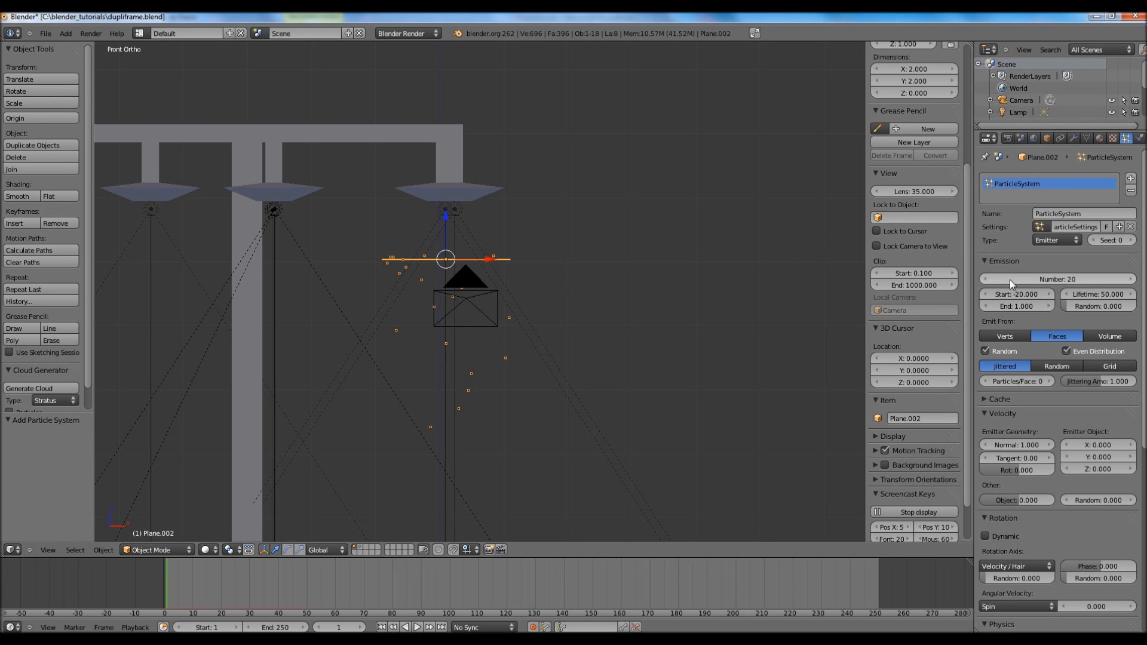
# Set the particle lifetime to 250 frames and the emission distribution to Random
pyautogui.click(1089, 294)
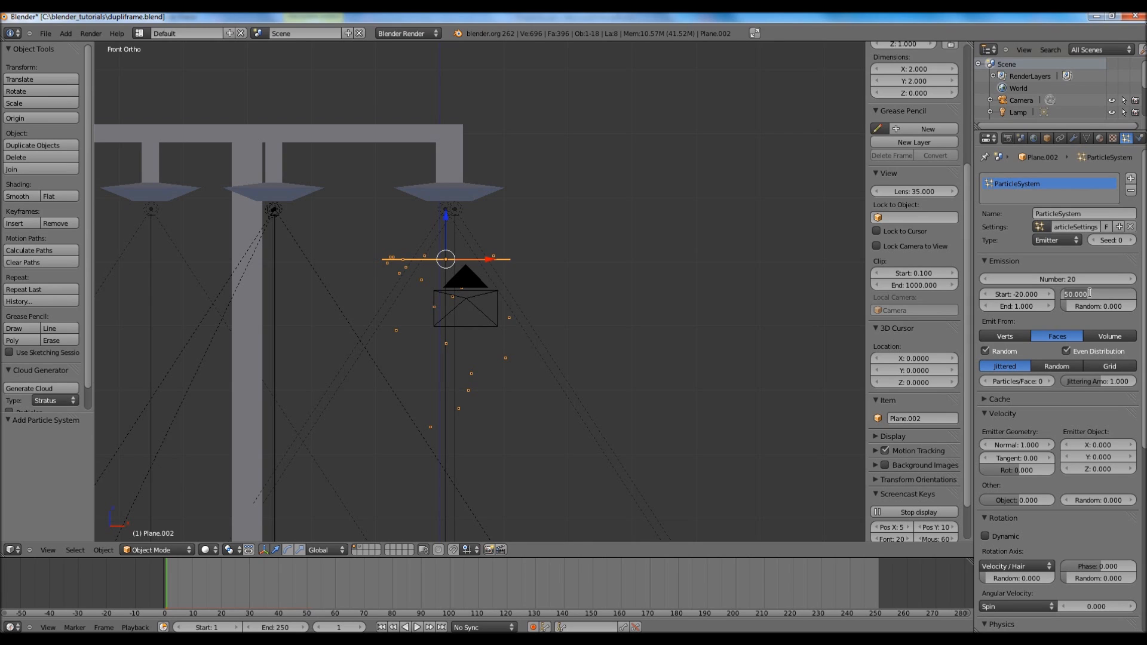
pyautogui.write('250')
pyautogui.press('Return')
pyautogui.click(1061, 366)
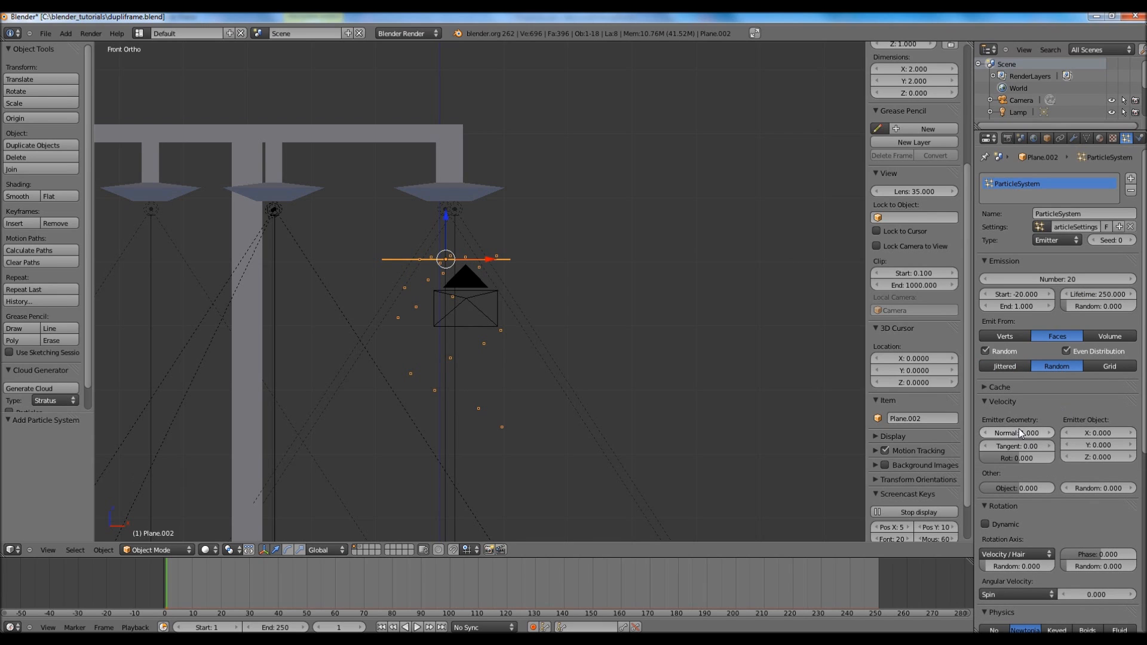
# Turn off rendering of the emitter and render the particles as the bug object
pyautogui.moveTo(1143, 386); pyautogui.dragTo(1143, 541)
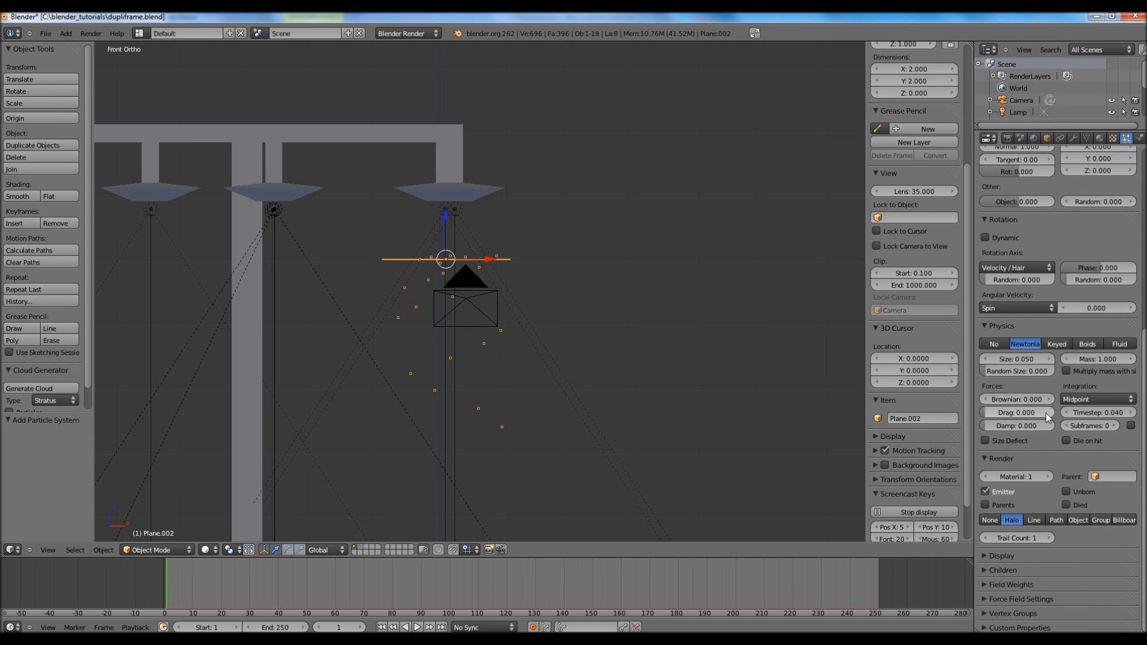
pyautogui.click(984, 490)
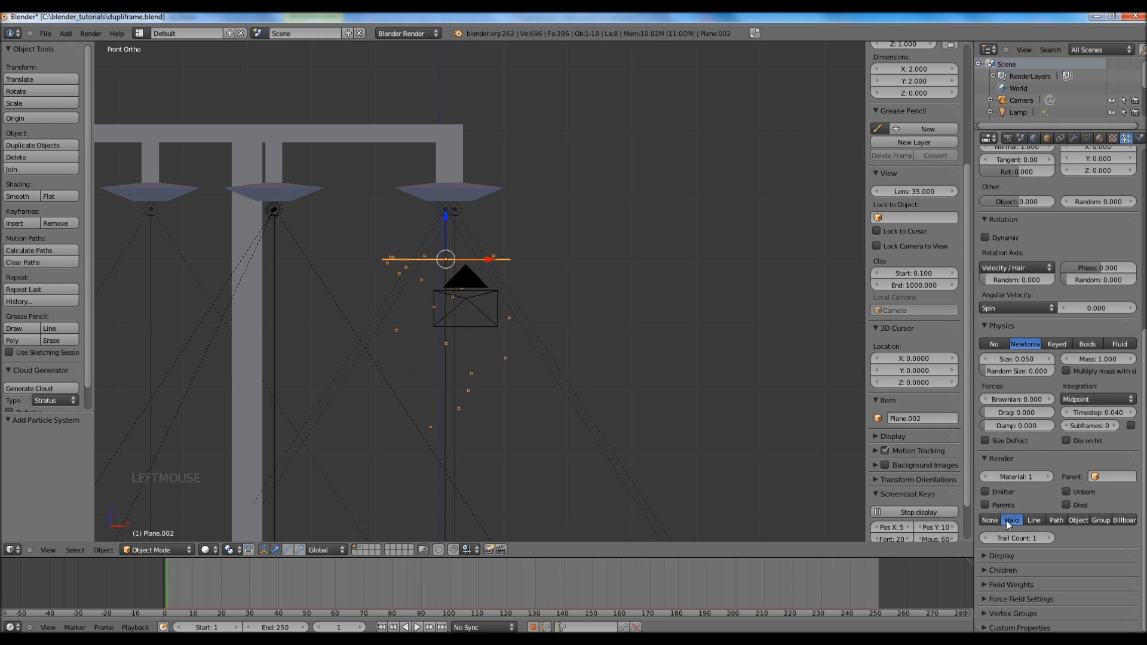
pyautogui.click(1079, 519)
pyautogui.click(1075, 535)
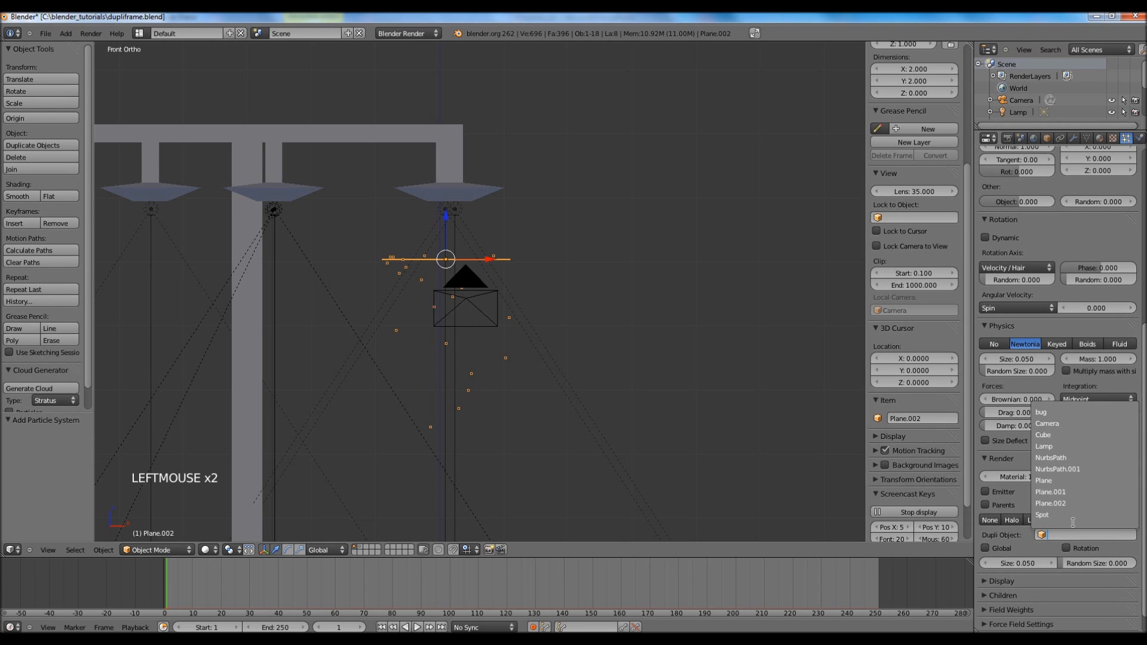
pyautogui.click(1055, 413)
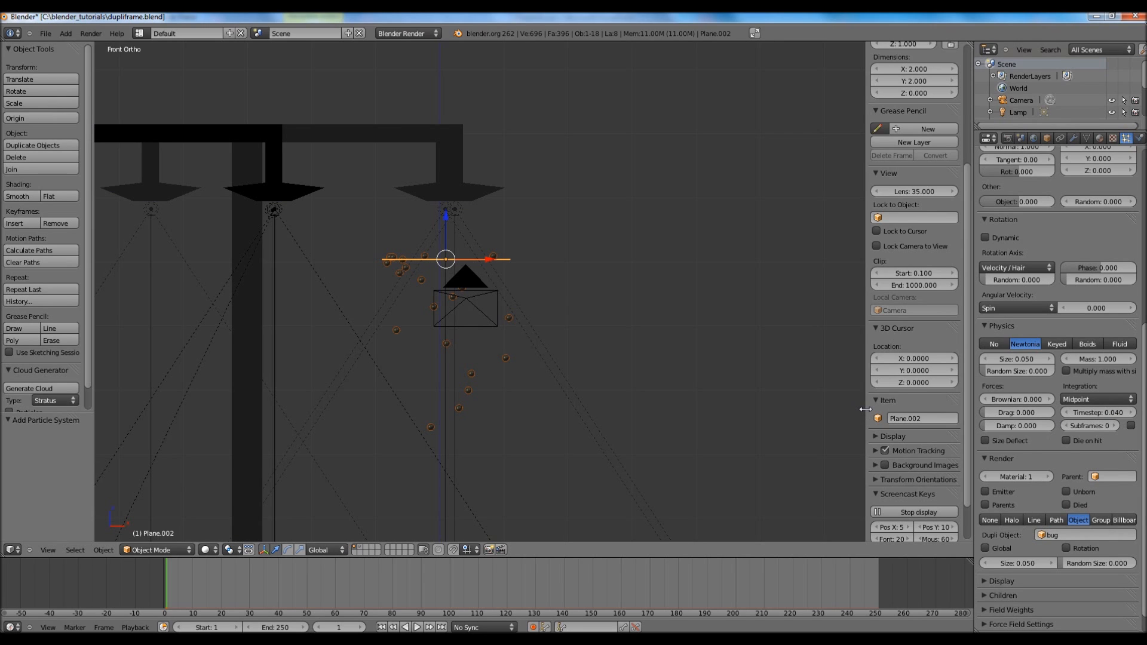
# Set the particle size to 0.01
pyautogui.click(1002, 358)
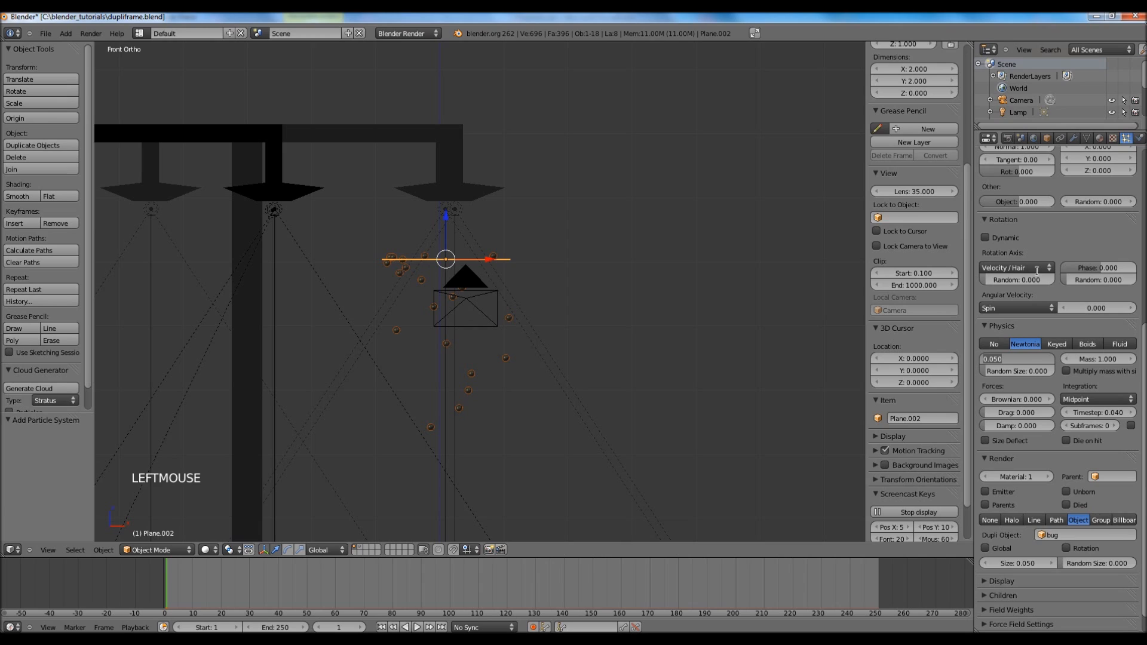
pyautogui.write('01')
pyautogui.press('Return')
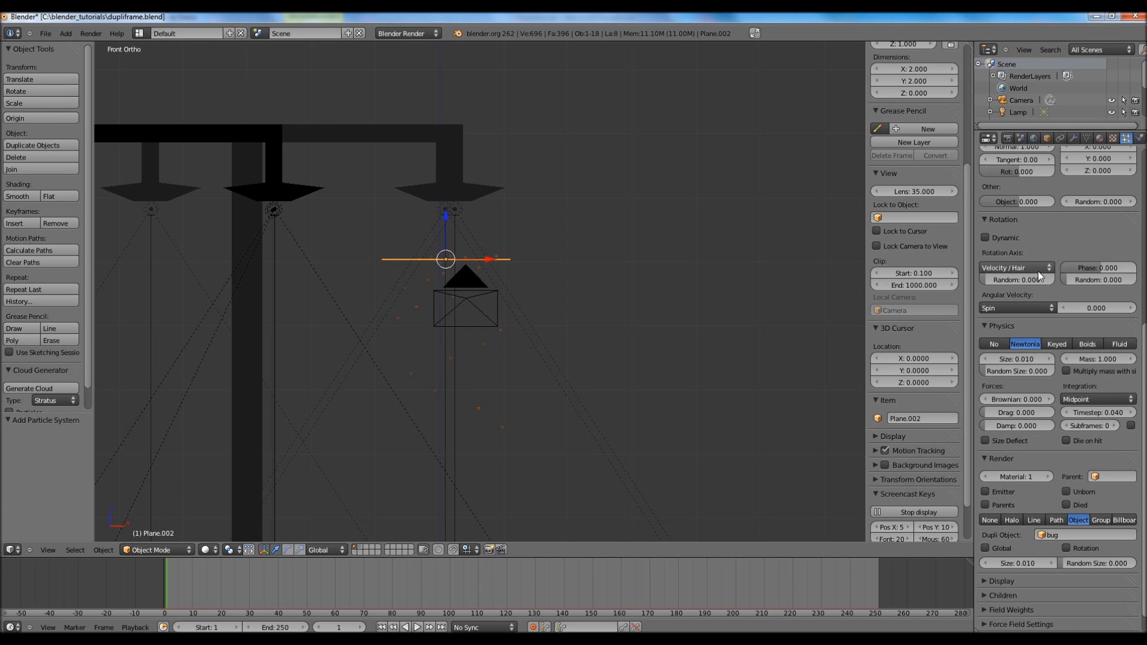
# Set the particle size to 0.015 and switch the particle physics type to Boids
pyautogui.click(1018, 356)
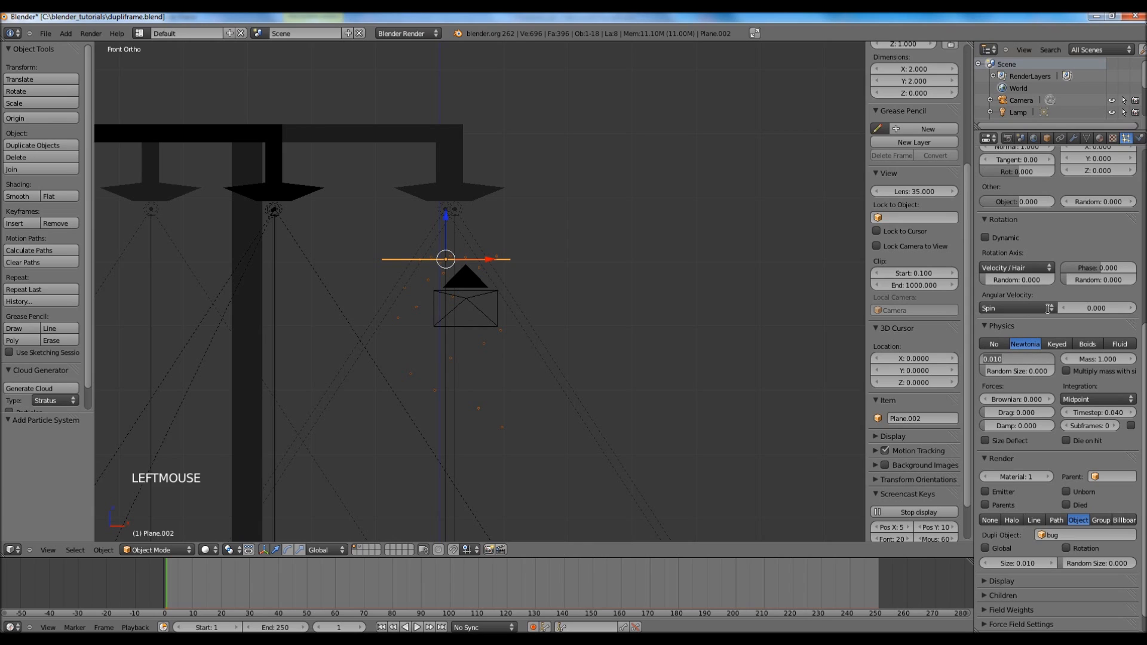
pyautogui.write('.01')
pyautogui.press('Return')
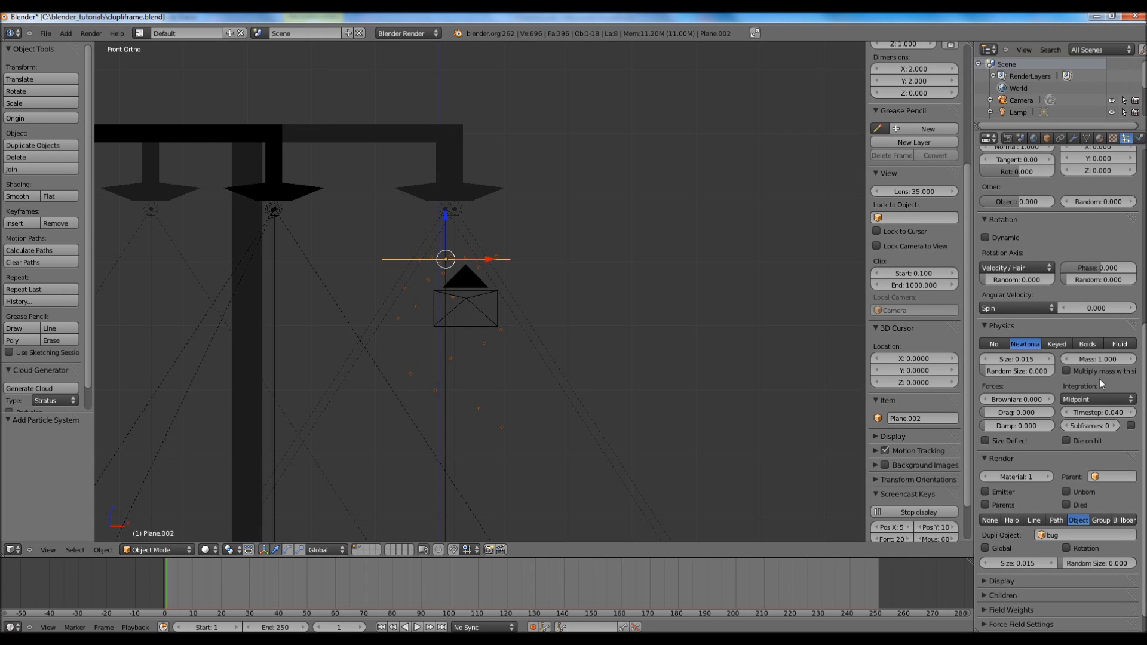
pyautogui.click(1087, 344)
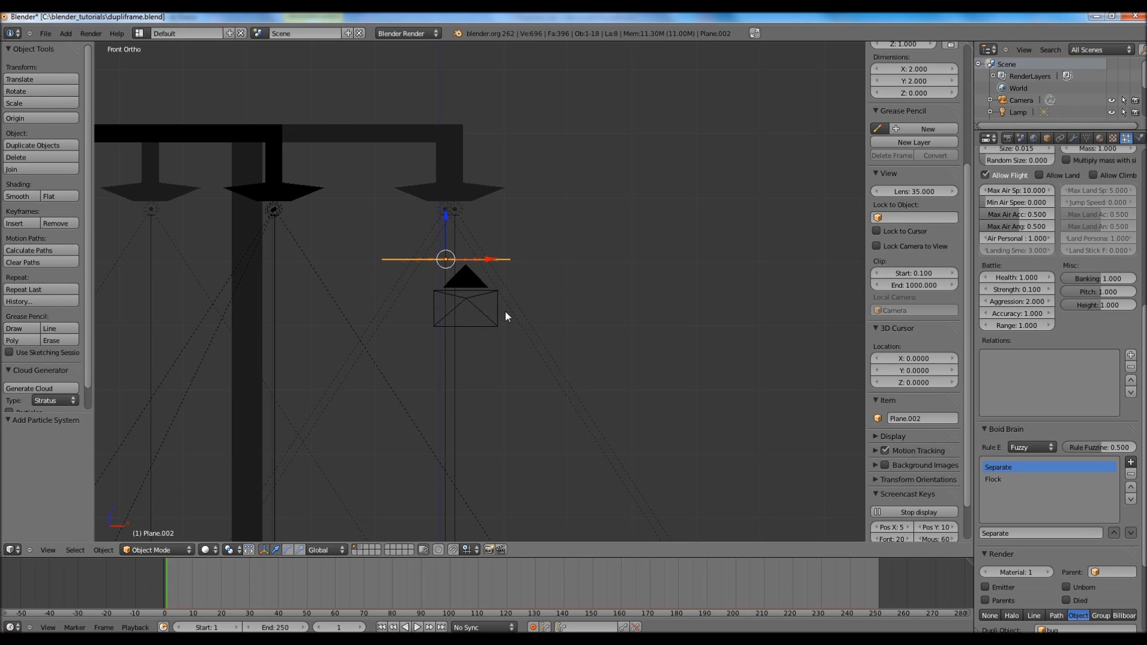
# Add an empty and move it in plan to the second lamp's head, at about X 0.08, Y 13.83
pyautogui.hotkey('shift', 'a')
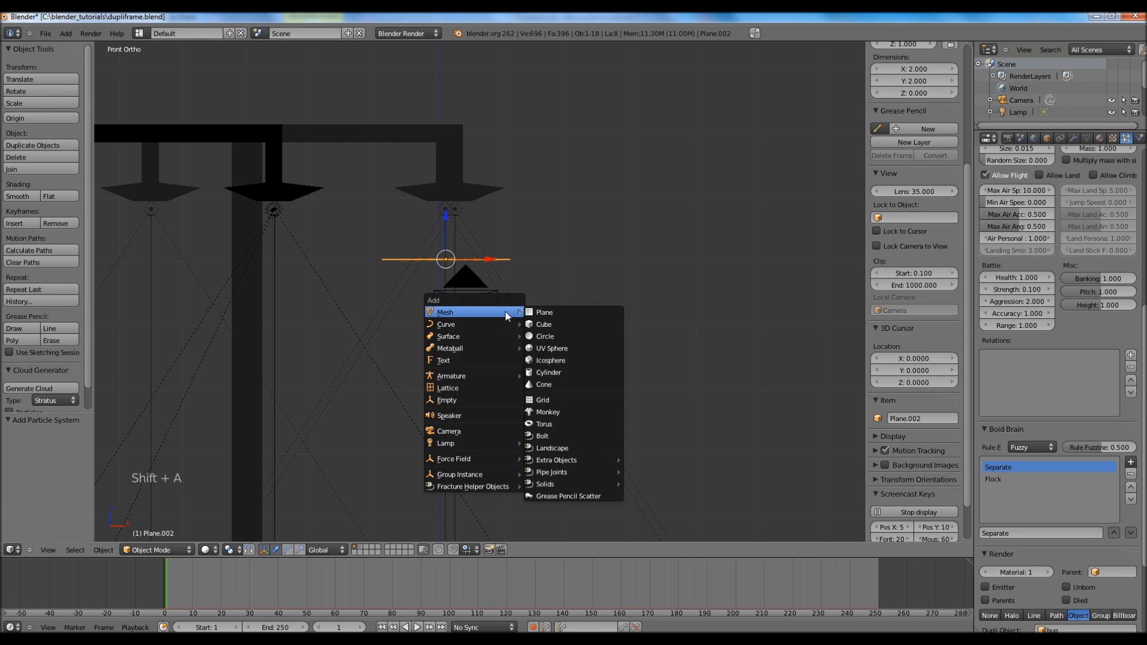
pyautogui.click(474, 400)
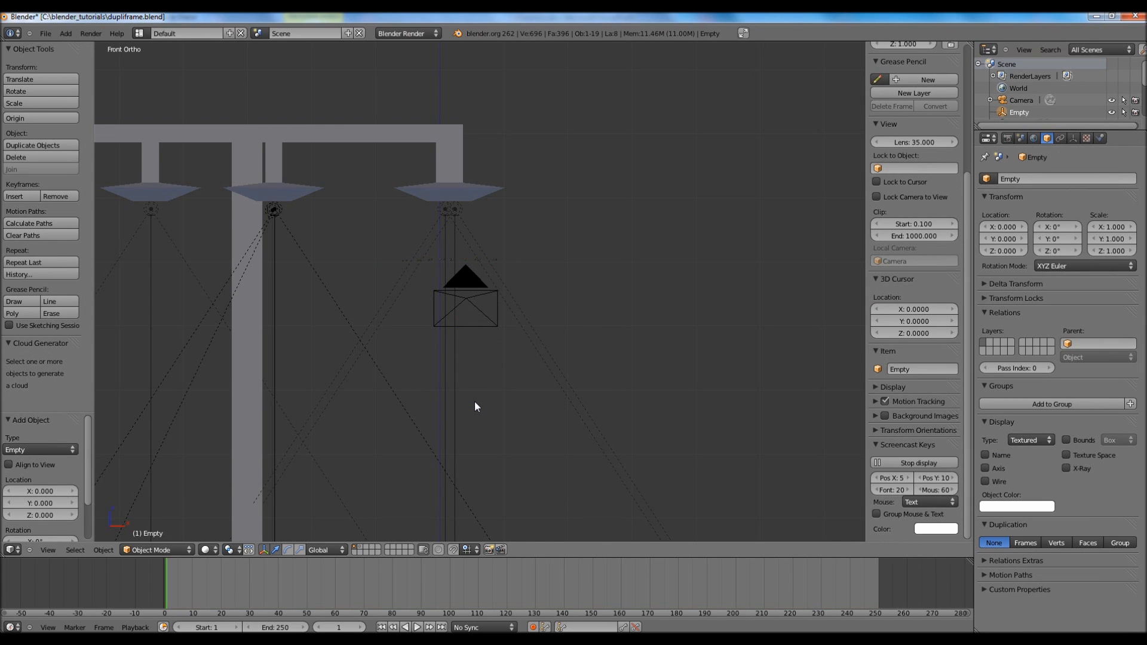
pyautogui.scroll(-3, 474, 400)
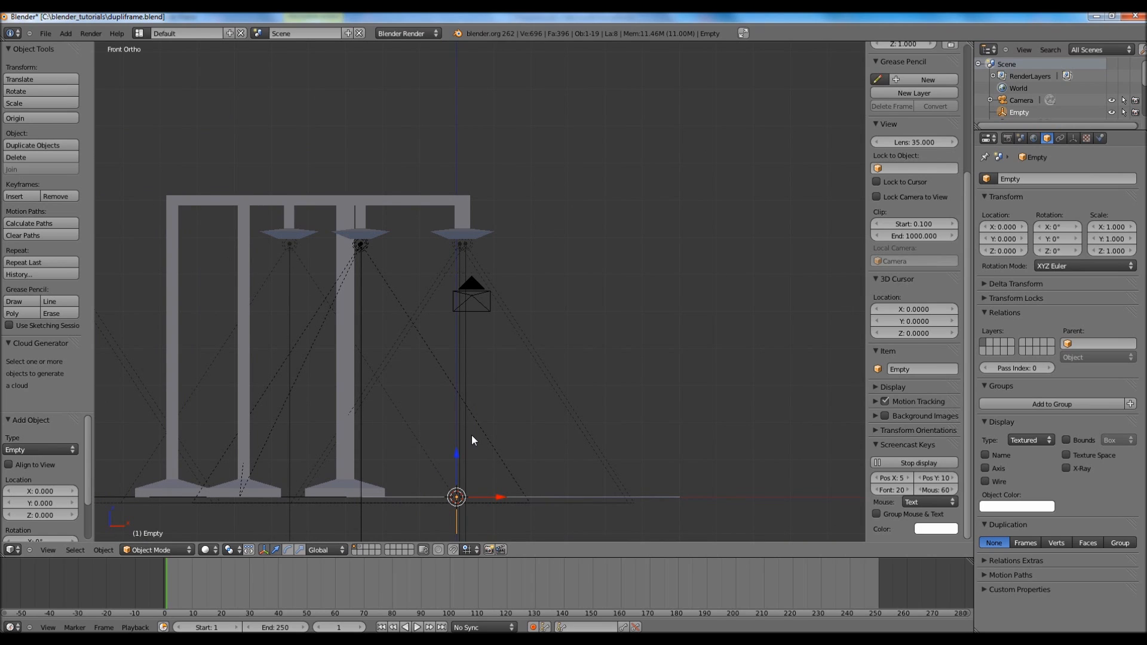
pyautogui.press('KP_7')
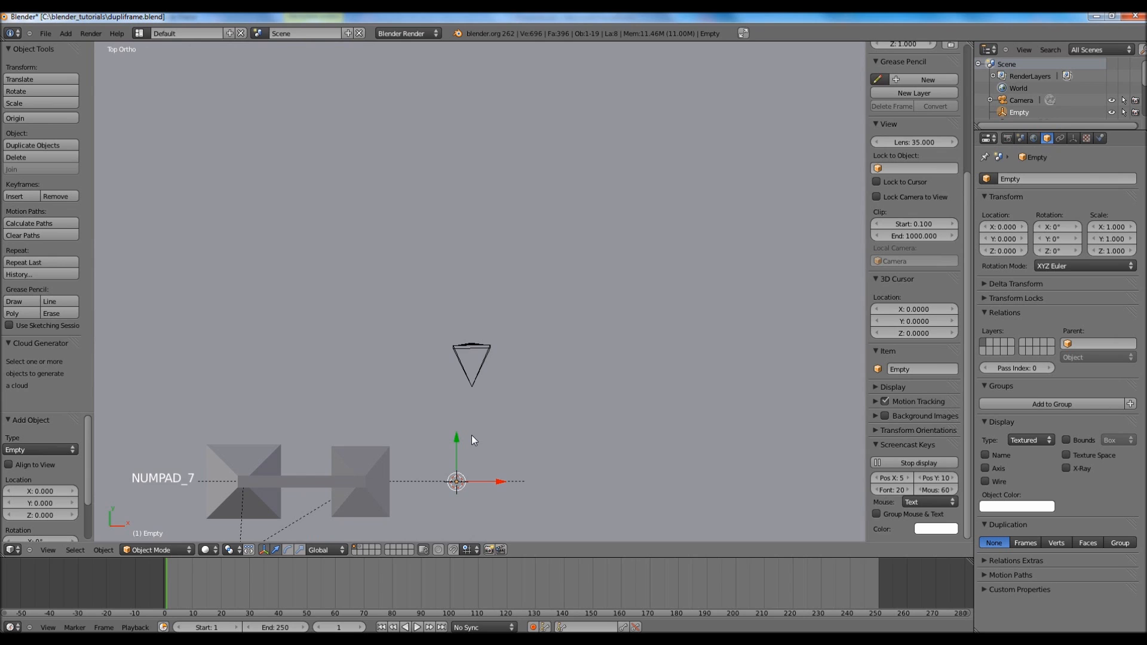
pyautogui.press('z')
pyautogui.scroll(-1, 472, 435)
pyautogui.scroll(-2, 470, 430)
pyautogui.press('g')
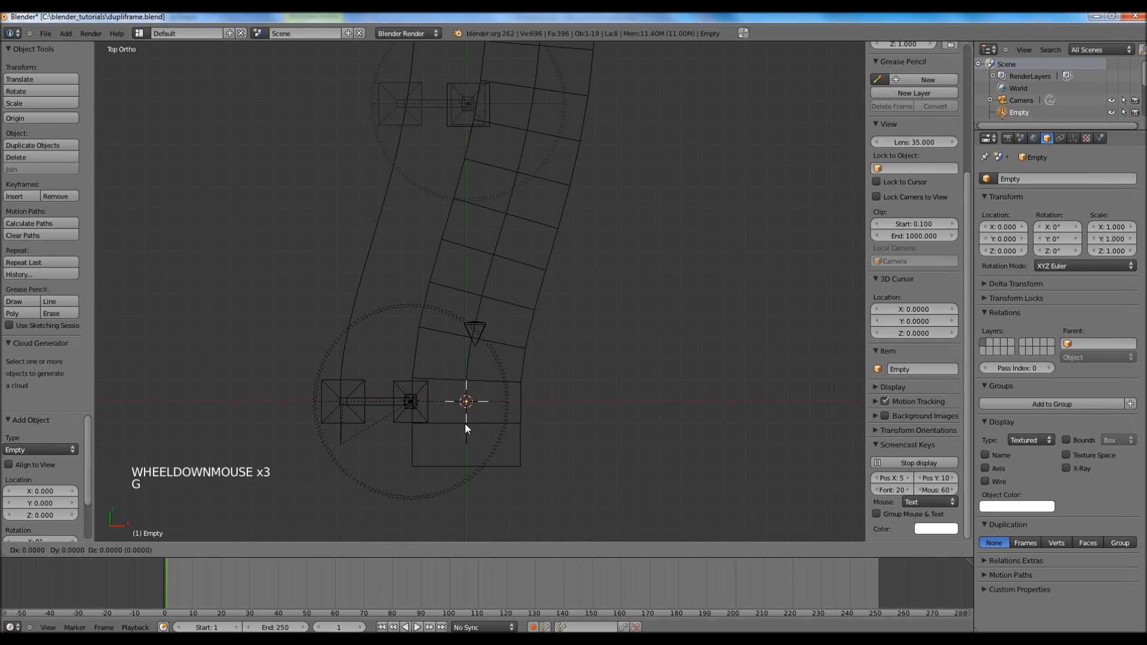
pyautogui.click(467, 126)
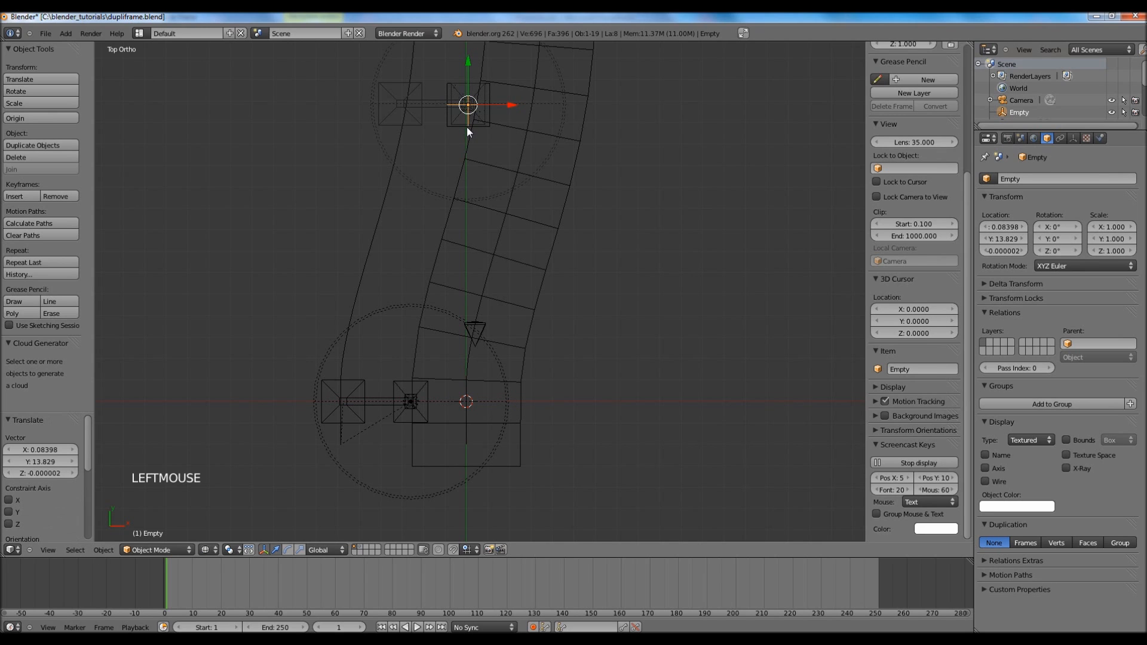
# Raise the empty to just below the lamp head, at about X 0.25, Z 6.89
pyautogui.press('KP_1')
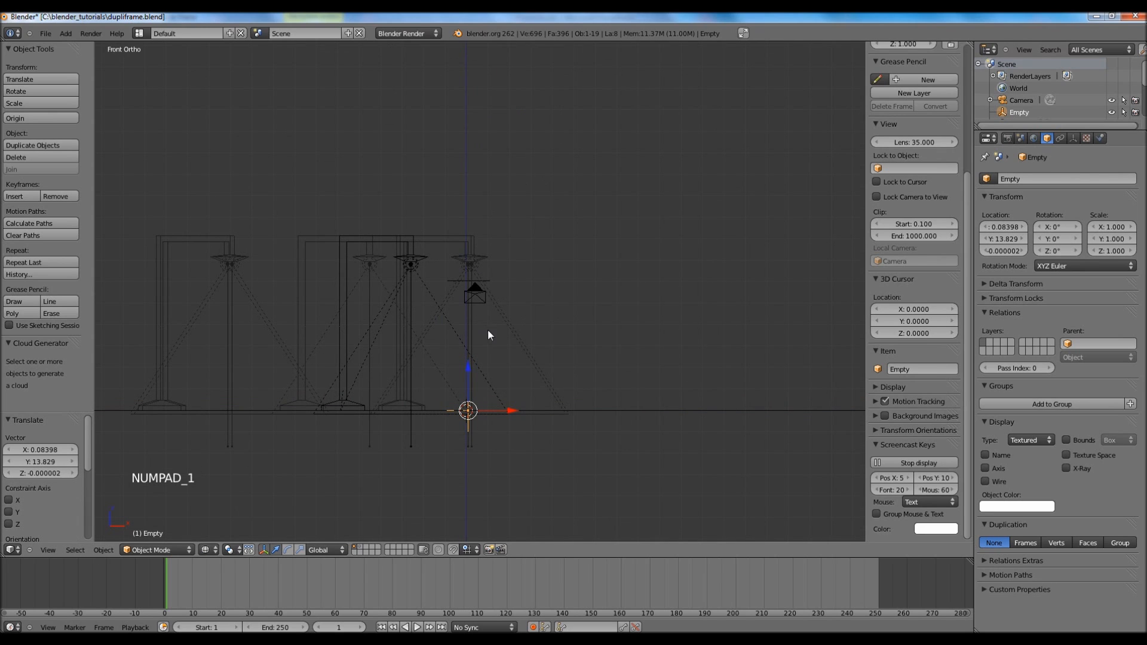
pyautogui.press('g')
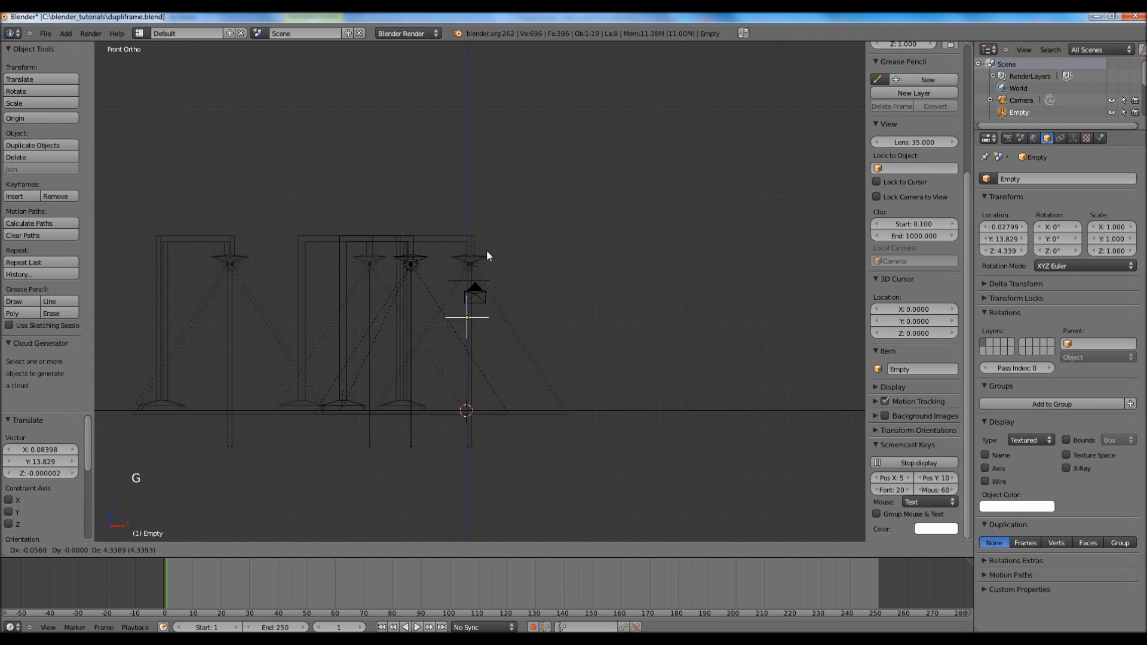
pyautogui.click(492, 202)
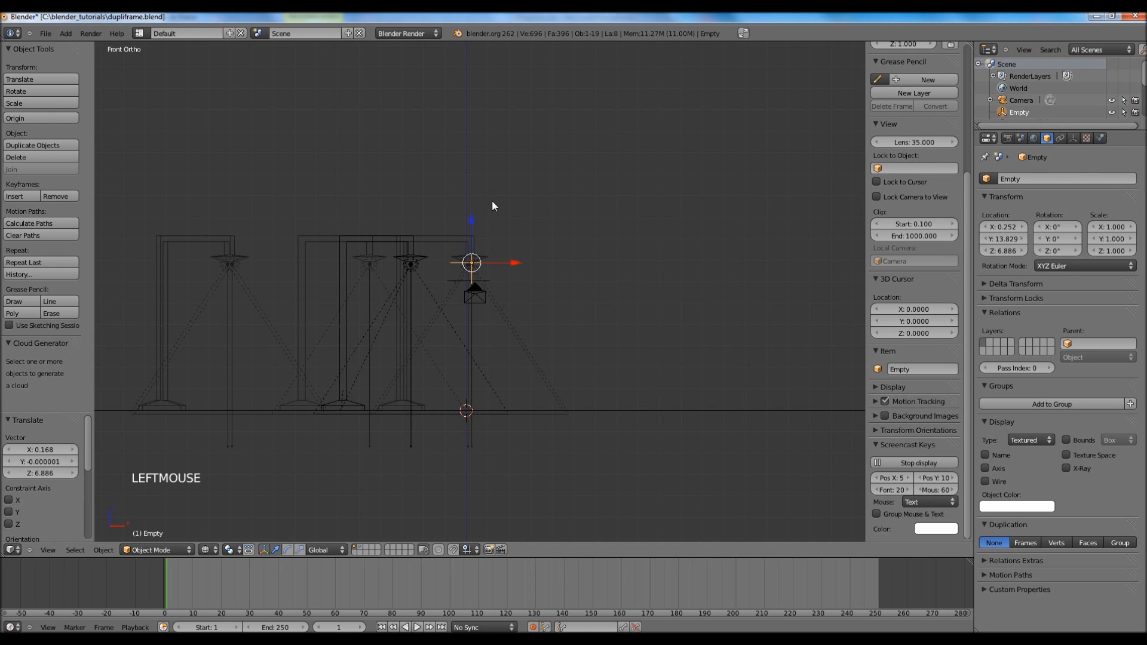
# Add a Goal rule to the boid brain of the emitter plane's particles, with the Empty as its target object
pyautogui.scroll(5, 502, 260)
pyautogui.scroll(3, 502, 260)
pyautogui.scroll(-2, 500, 239)
pyautogui.scroll(3, 500, 239)
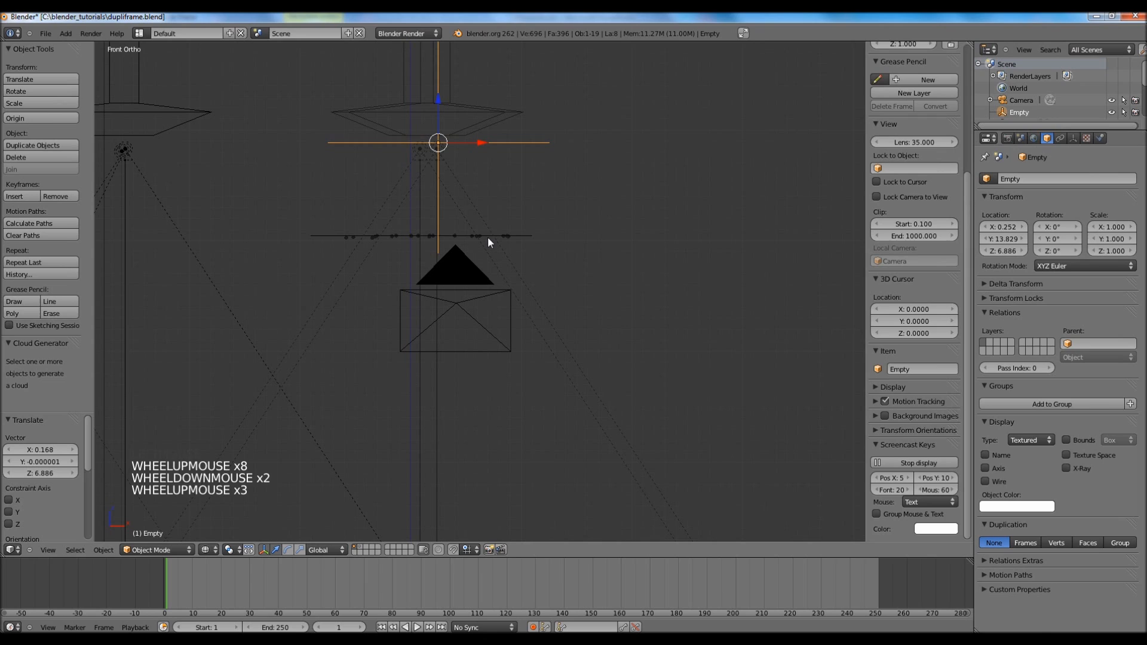
pyautogui.rightClick(488, 234)
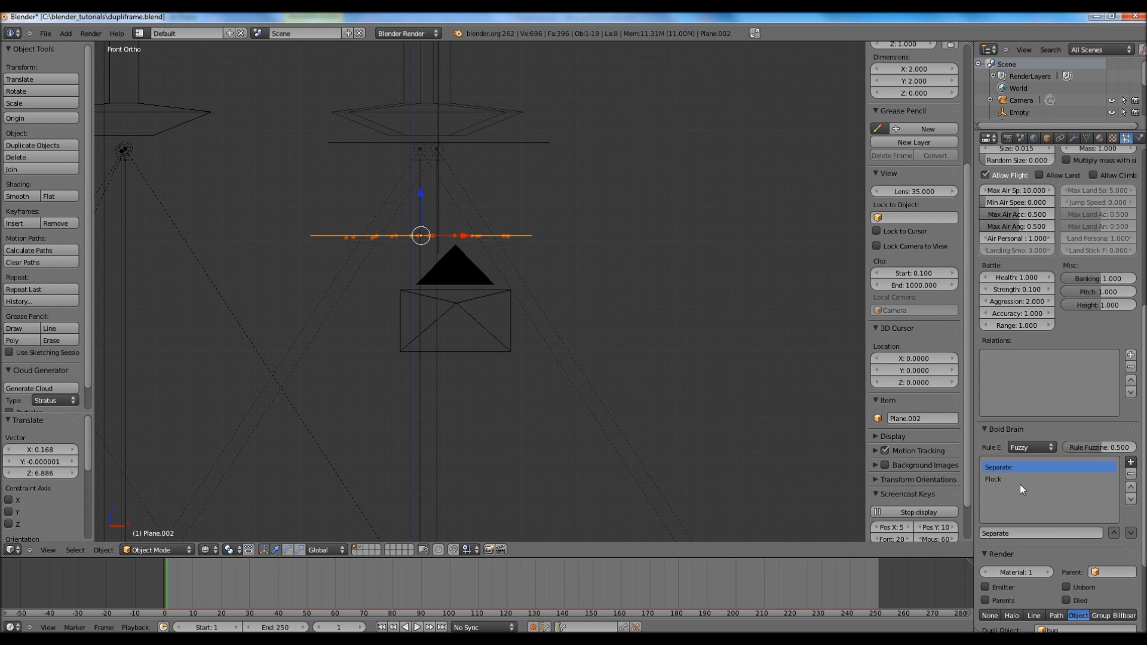
pyautogui.click(1130, 463)
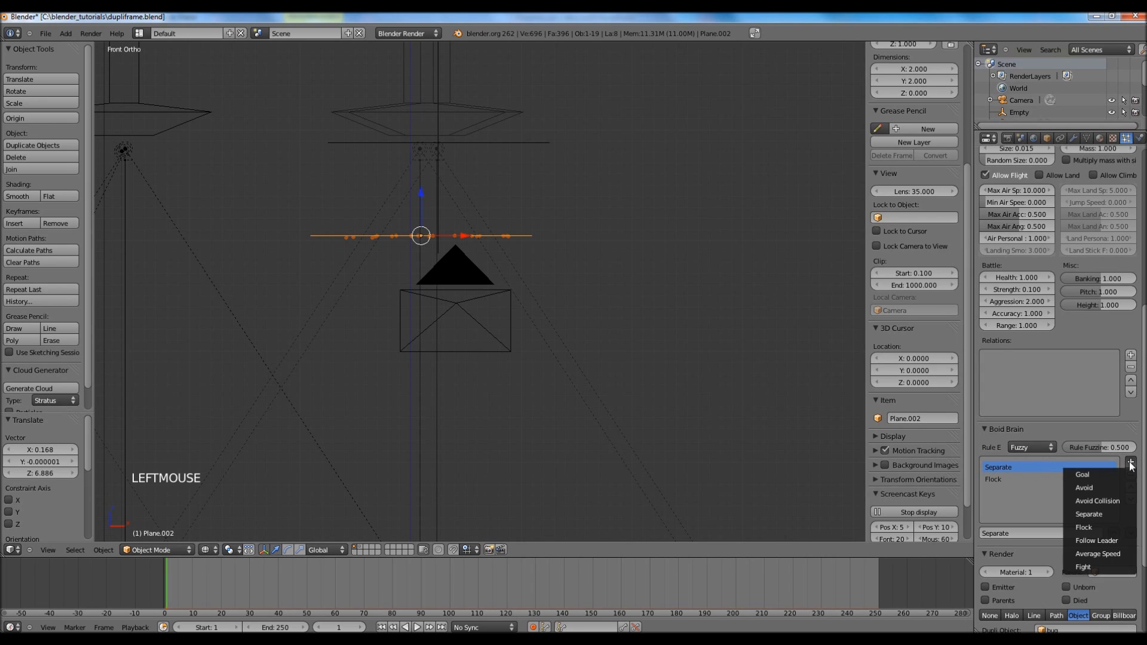
pyautogui.click(1101, 476)
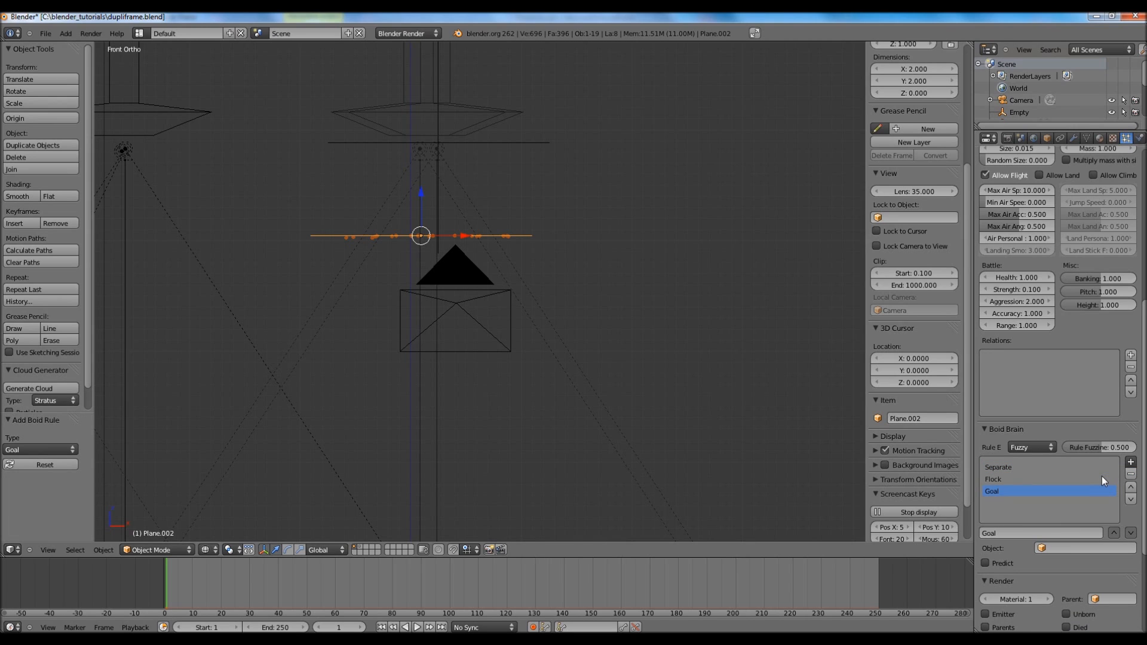
pyautogui.click(1075, 547)
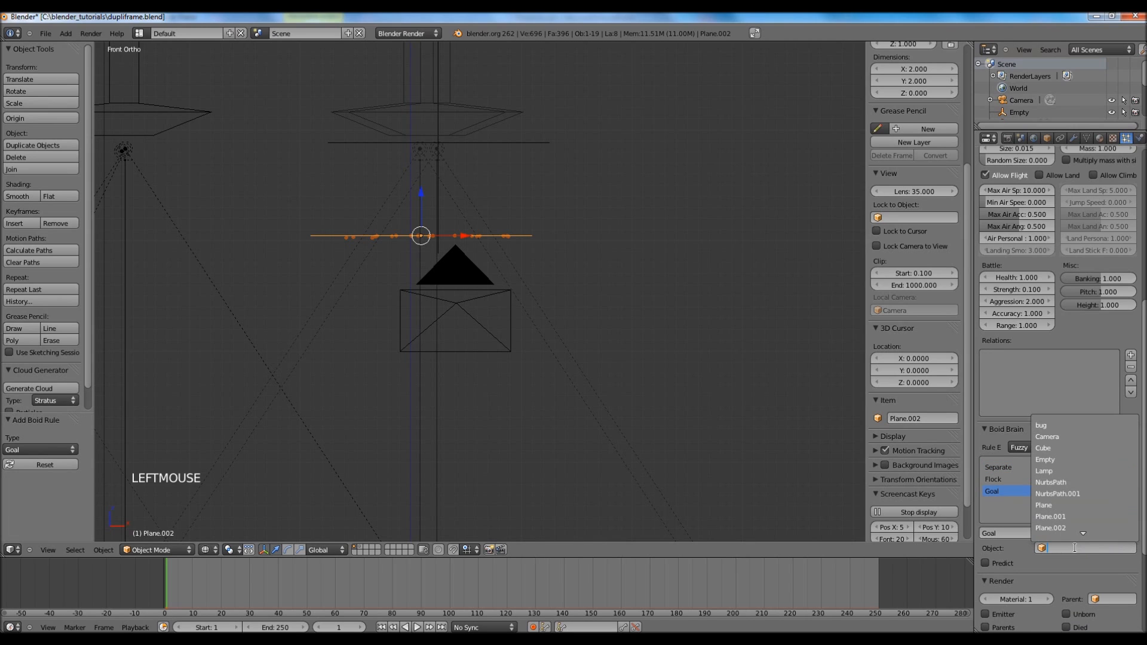
pyautogui.click(1069, 459)
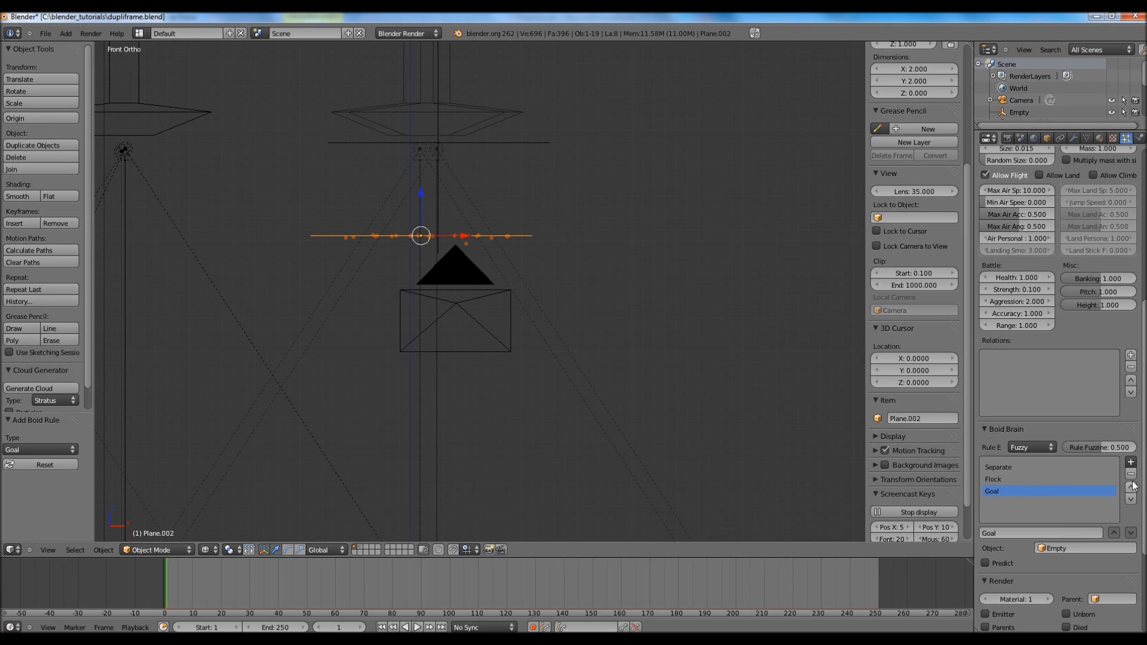
# Move the Goal rule up in the boid brain's rule list
pyautogui.click(999, 469)
pyautogui.click(996, 477)
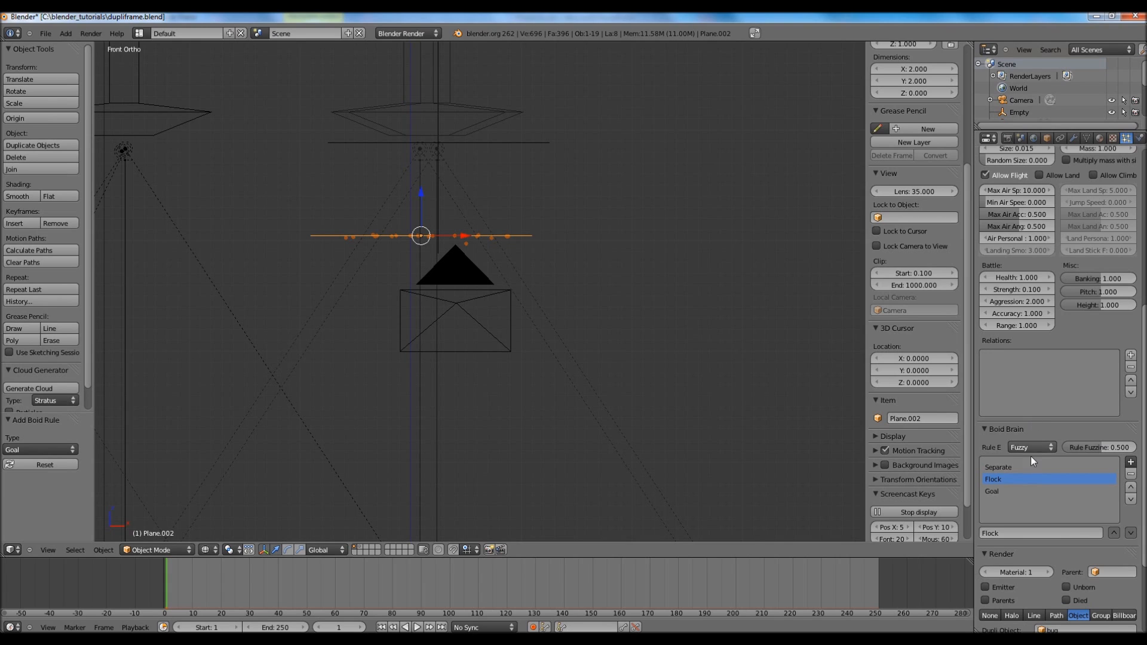
pyautogui.click(1015, 493)
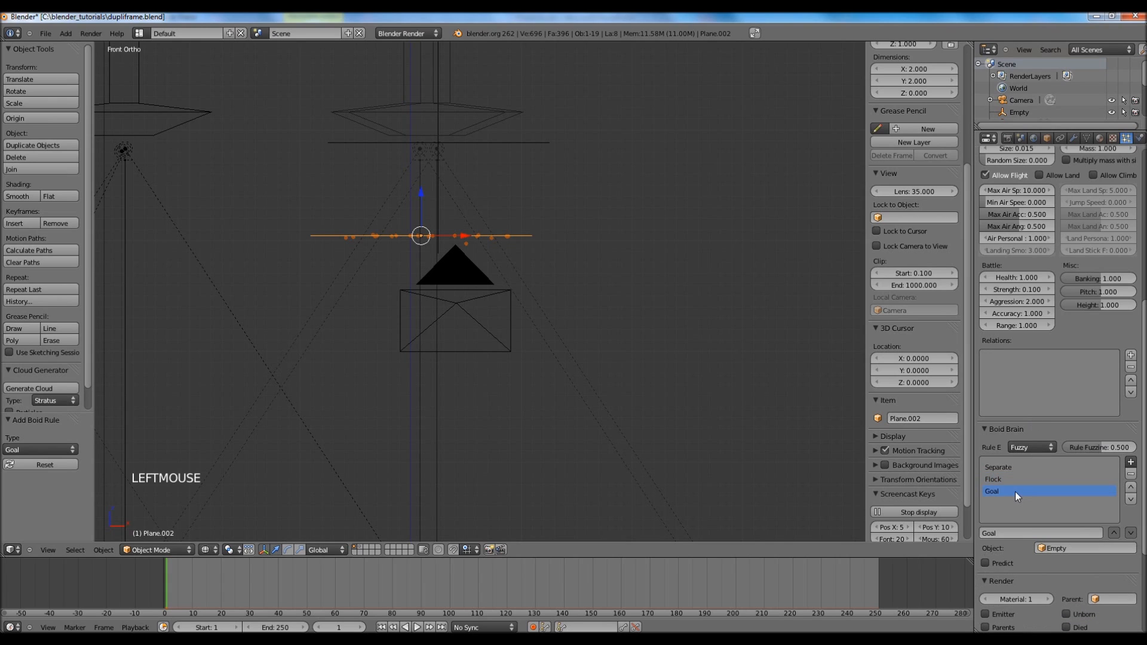
pyautogui.click(1131, 487)
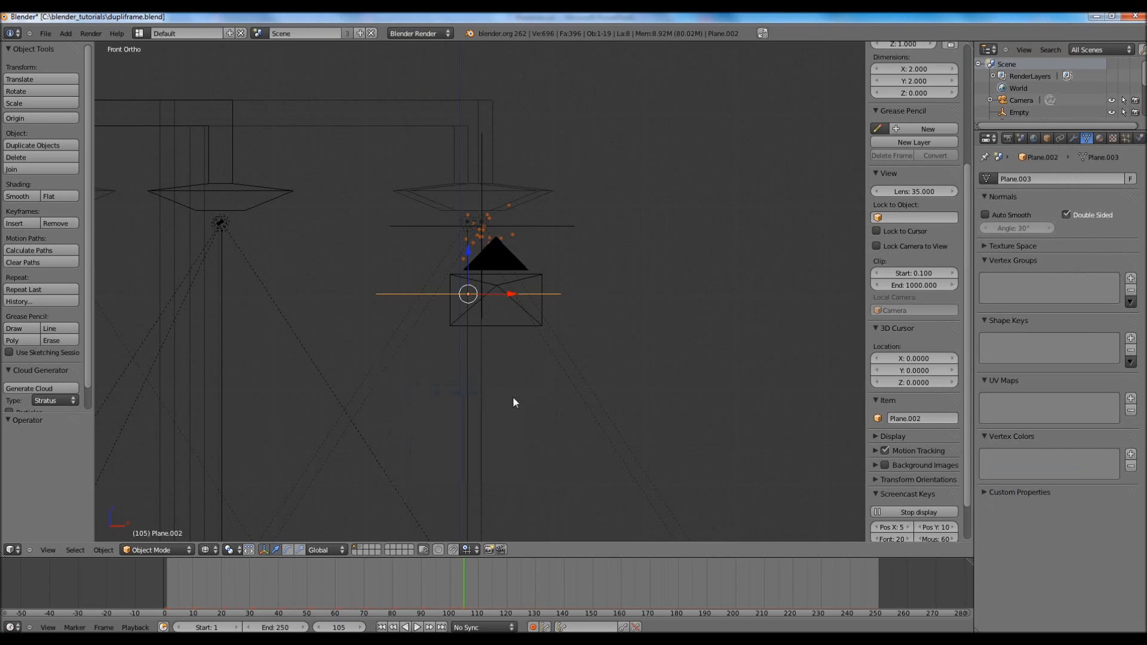
# Play the swarm animation, stop it at frame 169, and render that frame from the camera to check the bugs
pyautogui.hotkey('alt', 'a')
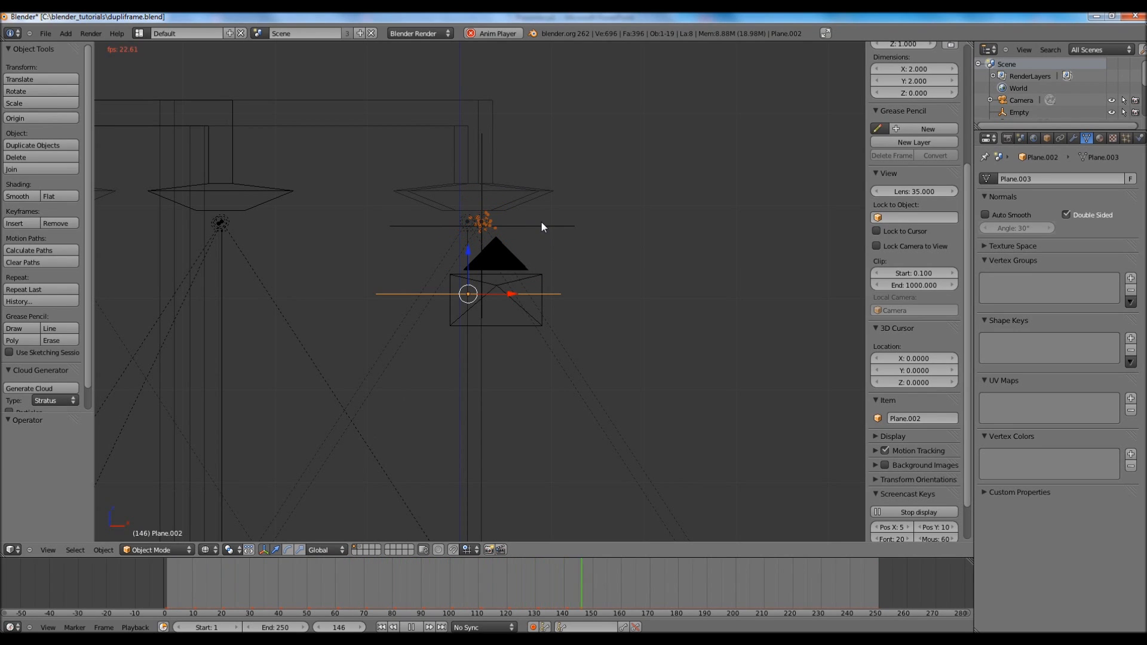
pyautogui.hotkey('alt', 'a')
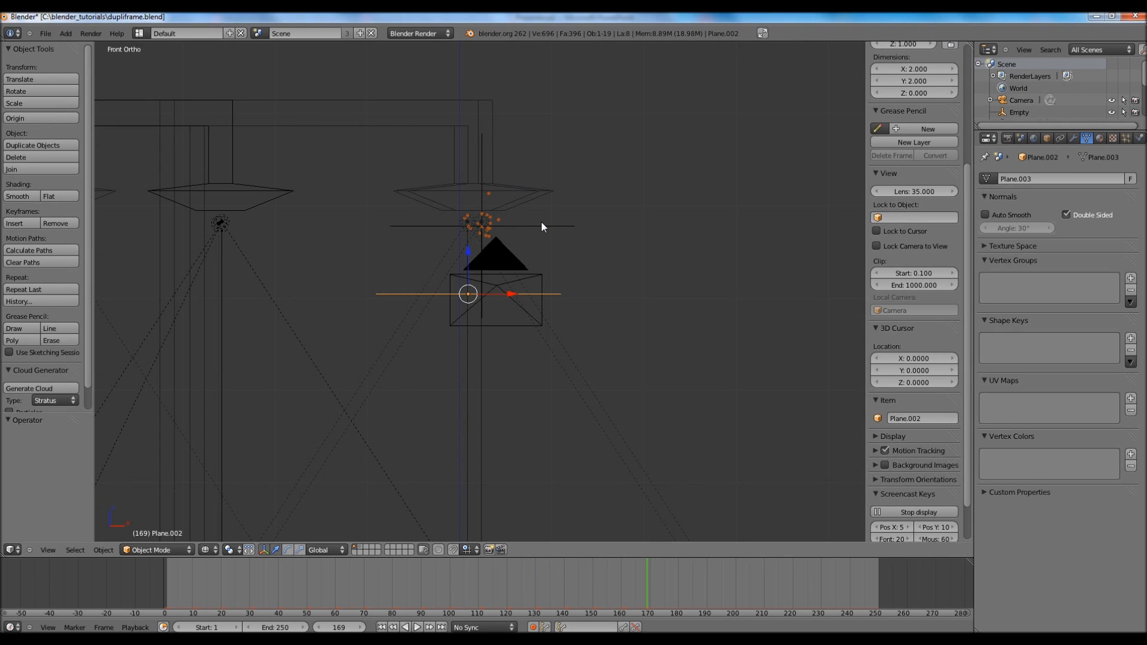
pyautogui.press('KP_0')
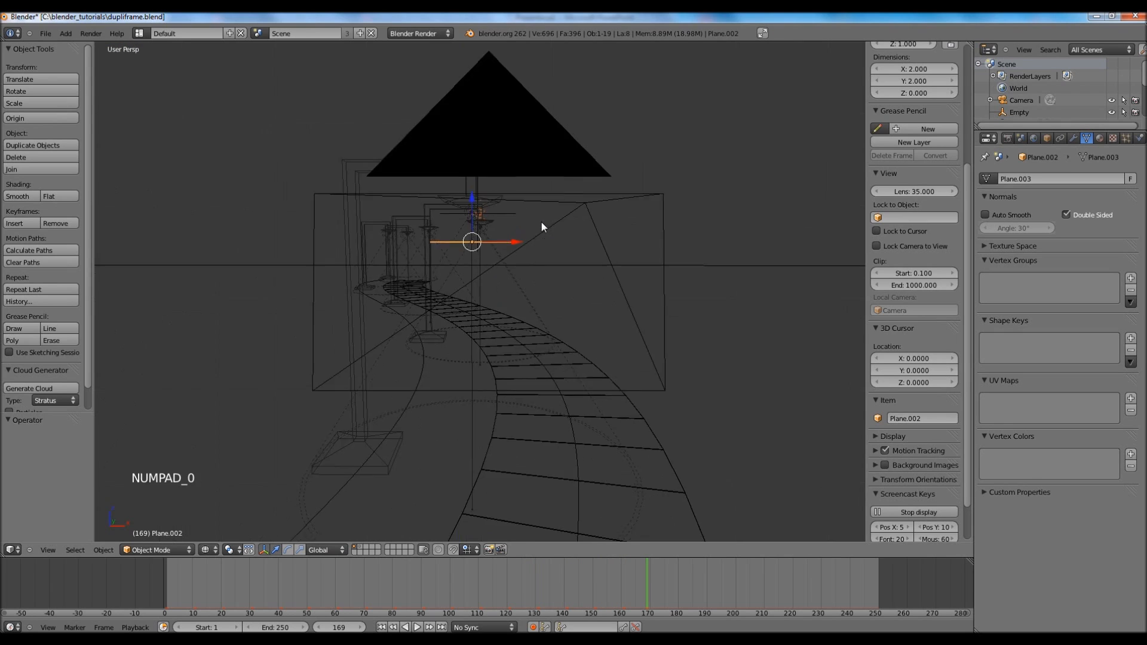
pyautogui.scroll(3, 542, 225)
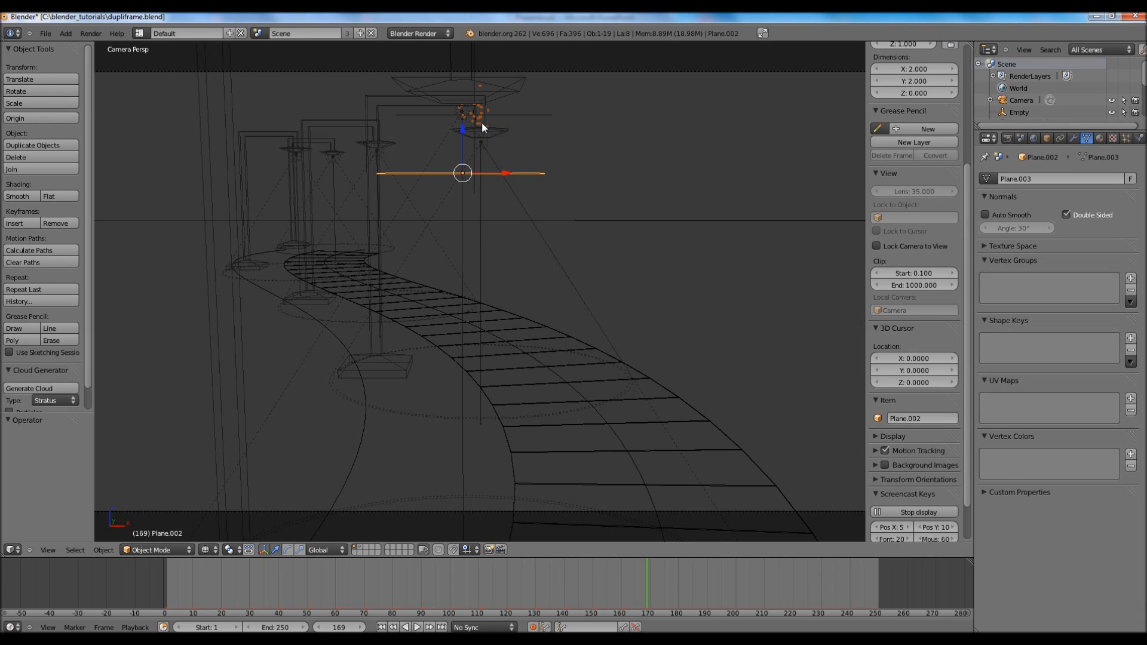
pyautogui.click(91, 33)
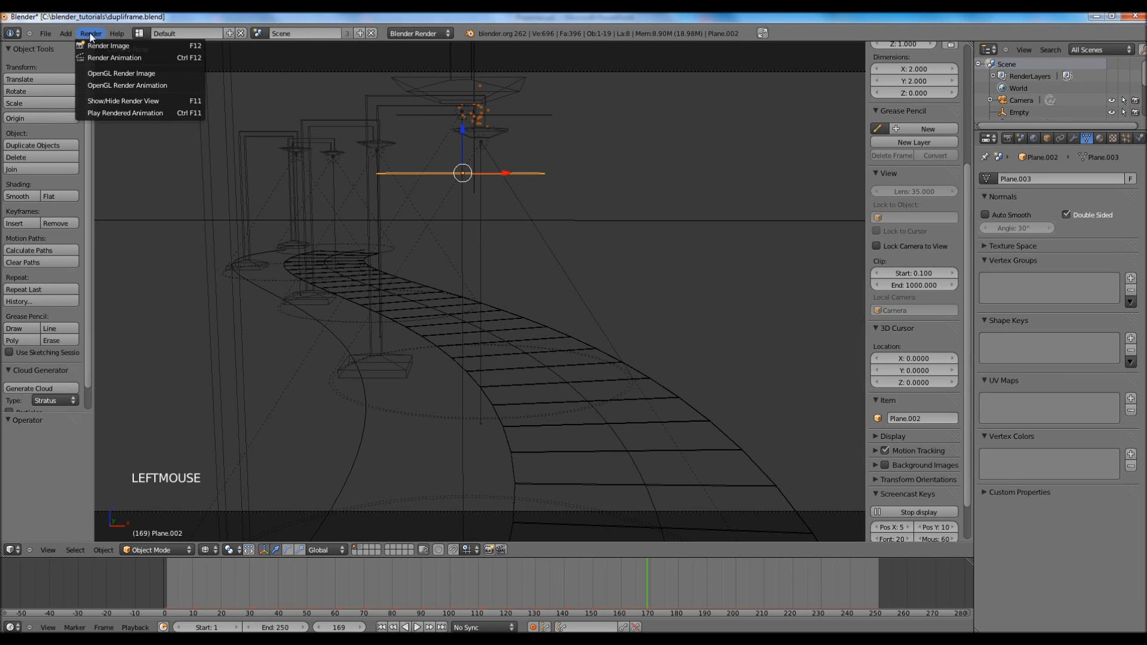
pyautogui.click(89, 42)
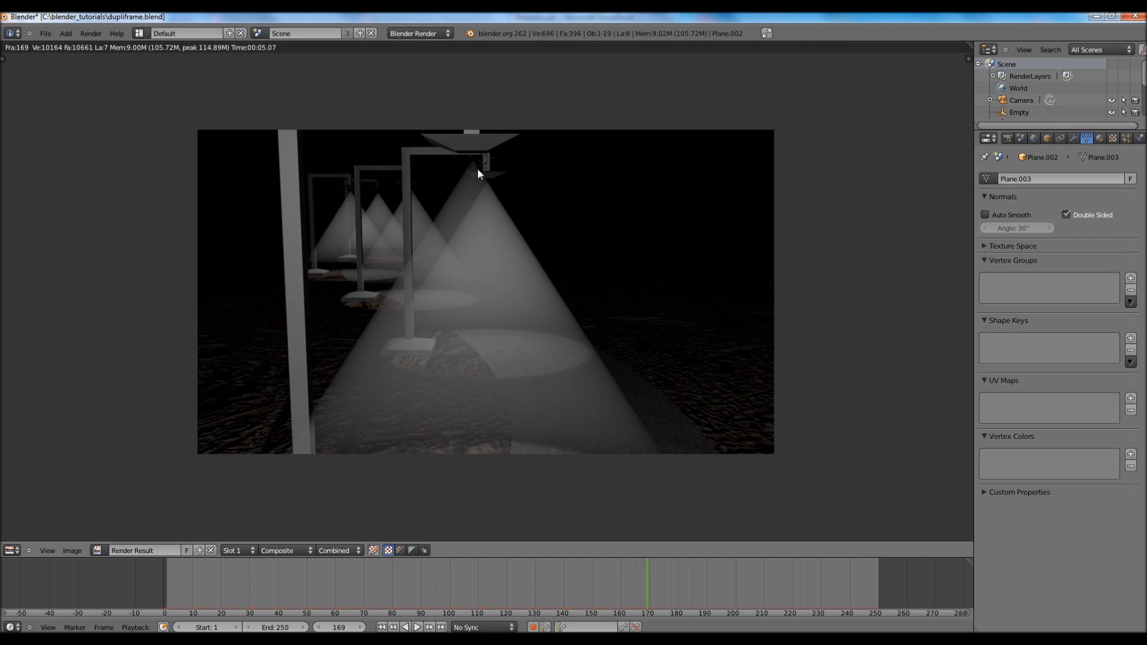
pyautogui.press('Escape')
# Try to select the spot lamp beneath the lamp head in the camera view
pyautogui.rightClick(468, 113)
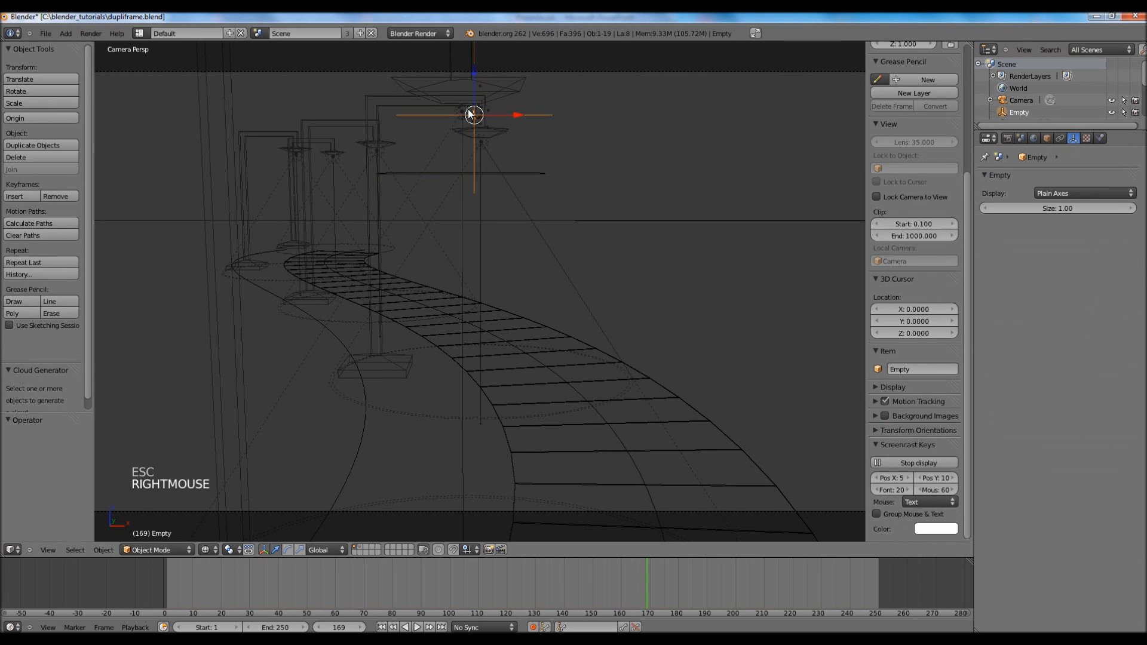
pyautogui.rightClick(463, 114)
pyautogui.rightClick(463, 114)
pyautogui.rightClick(460, 116)
pyautogui.rightClick(480, 105)
pyautogui.rightClick(455, 131)
pyautogui.rightClick(461, 116)
pyautogui.rightClick(461, 115)
pyautogui.rightClick(460, 120)
pyautogui.scroll(1, 460, 119)
pyautogui.scroll(-2, 472, 117)
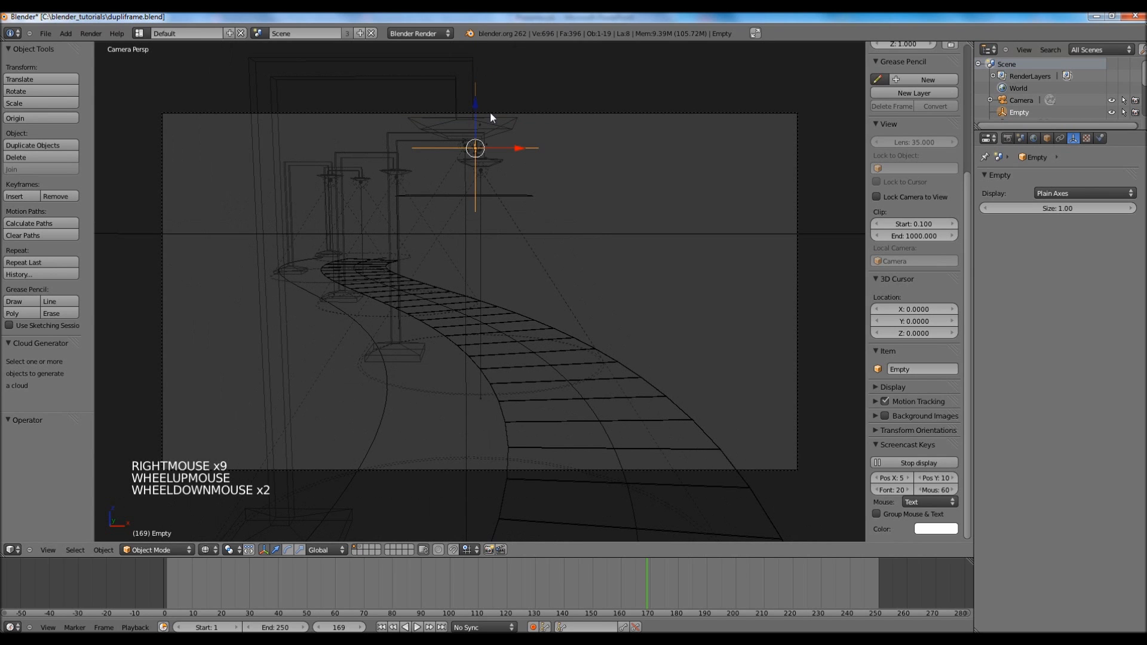
# Select the spot lamp inside the first street lamp's head and set its energy to 1.2
pyautogui.press('KP_7')
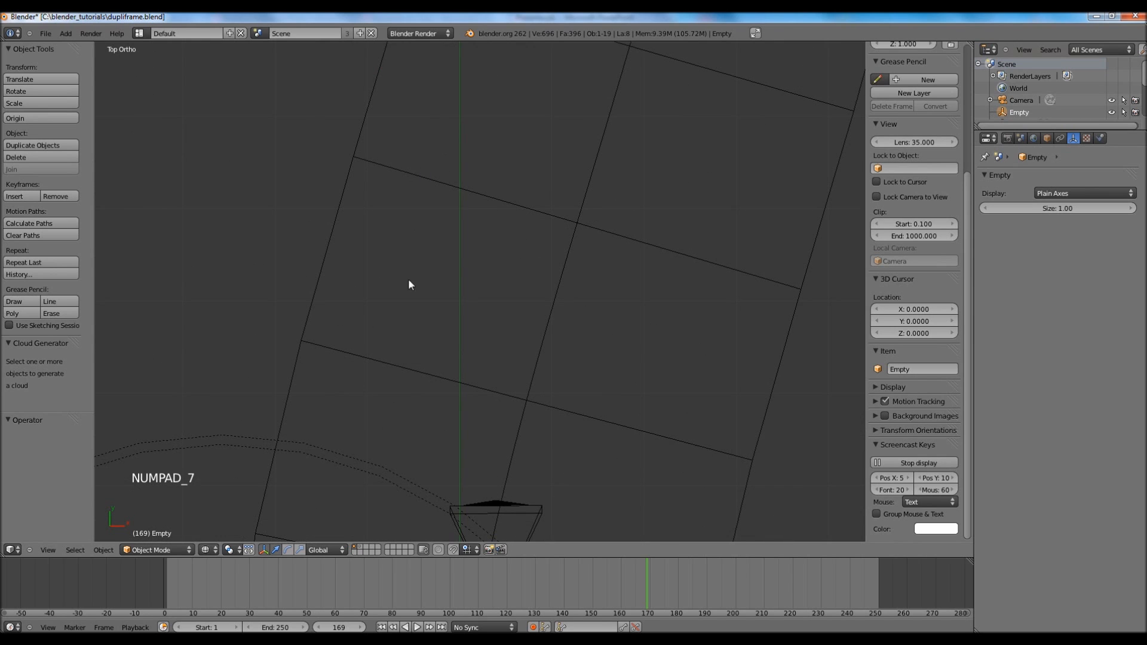
pyautogui.scroll(1, 389, 316)
pyautogui.scroll(-3, 383, 388)
pyautogui.keyDown('shift'); pyautogui.moveTo(383, 398); pyautogui.dragTo(476, 171, button='middle'); pyautogui.keyUp('shift')
pyautogui.scroll(1, 442, 386)
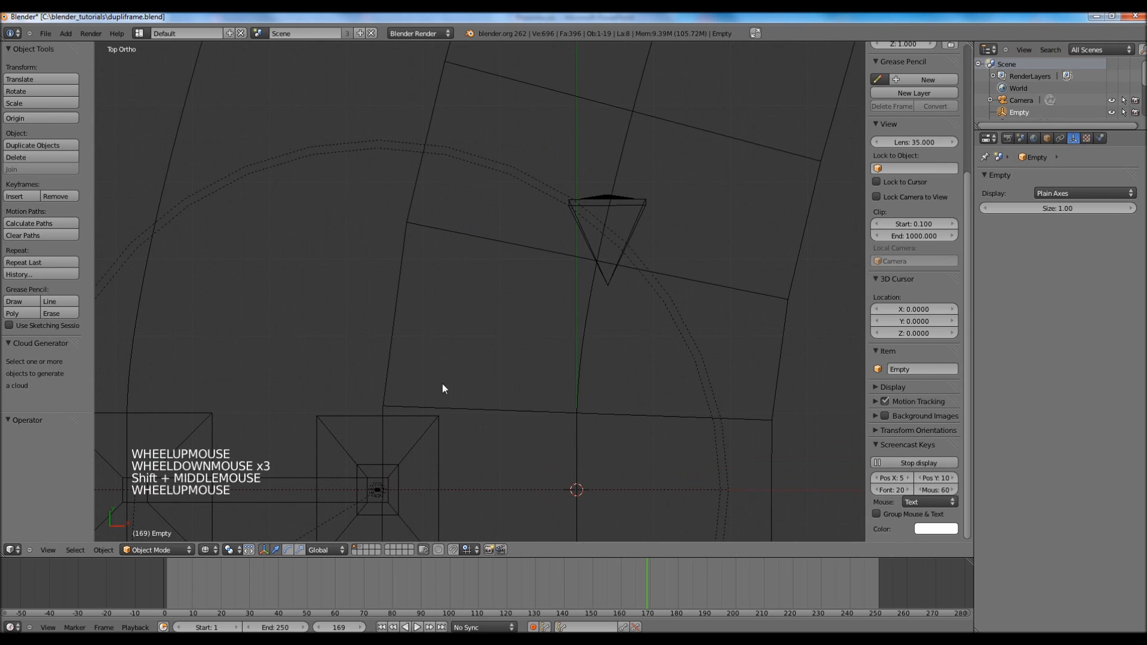
pyautogui.keyDown('shift'); pyautogui.moveTo(433, 448); pyautogui.dragTo(484, 336, button='middle'); pyautogui.keyUp('shift')
pyautogui.rightClick(464, 350)
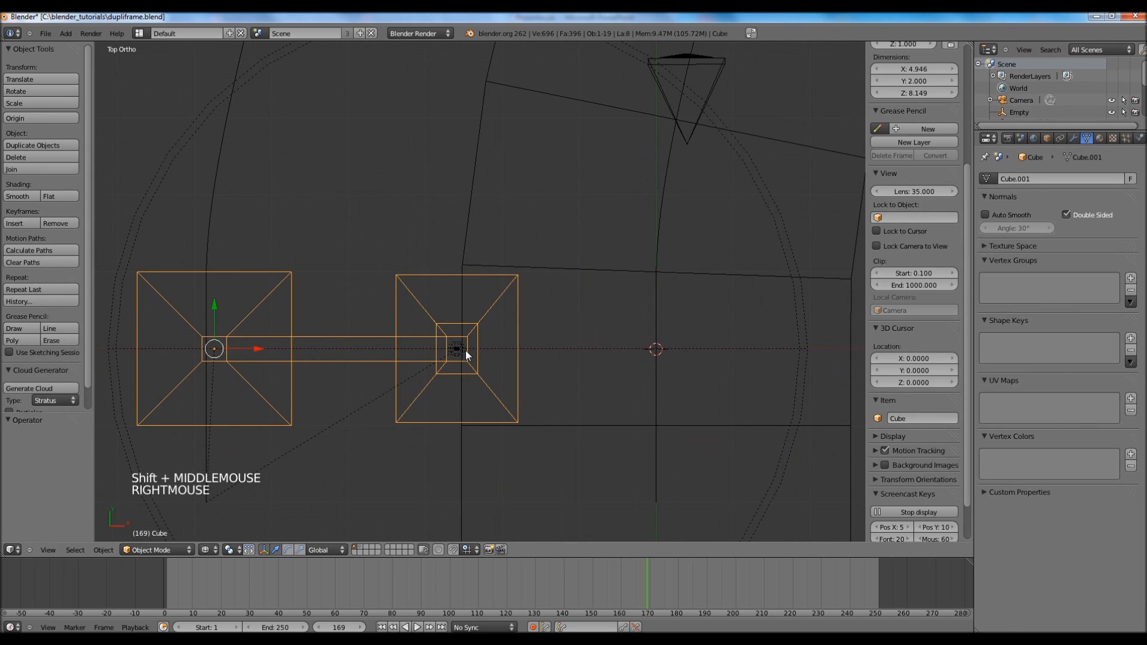
pyautogui.rightClick(453, 350)
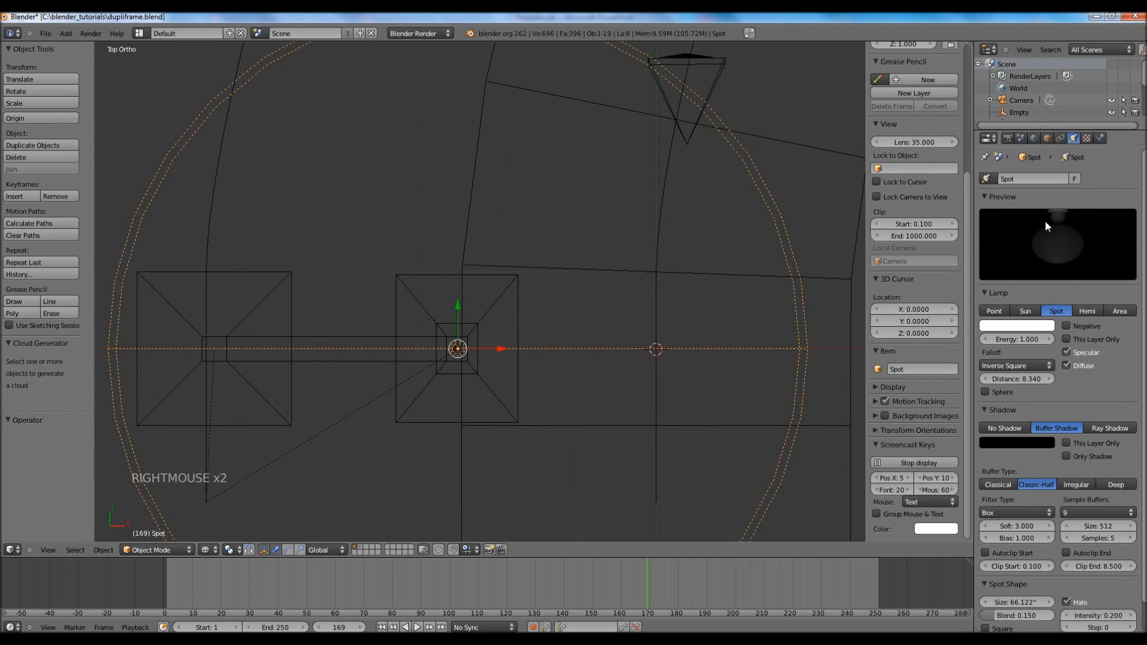
pyautogui.click(1013, 340)
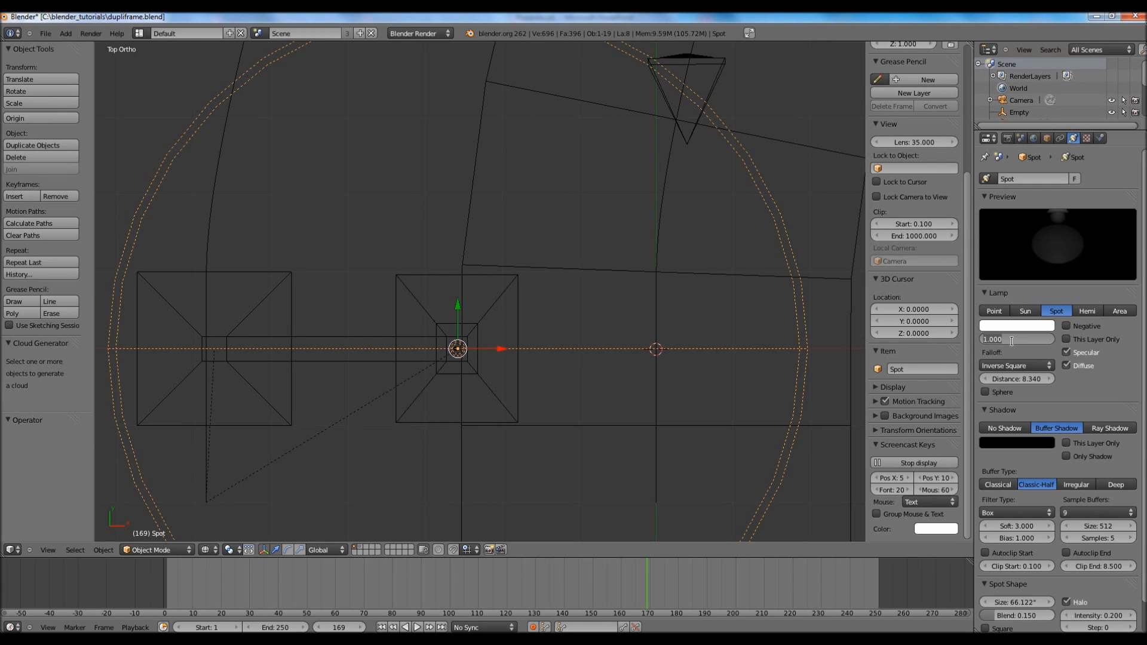
pyautogui.write('1.2')
pyautogui.press('Return')
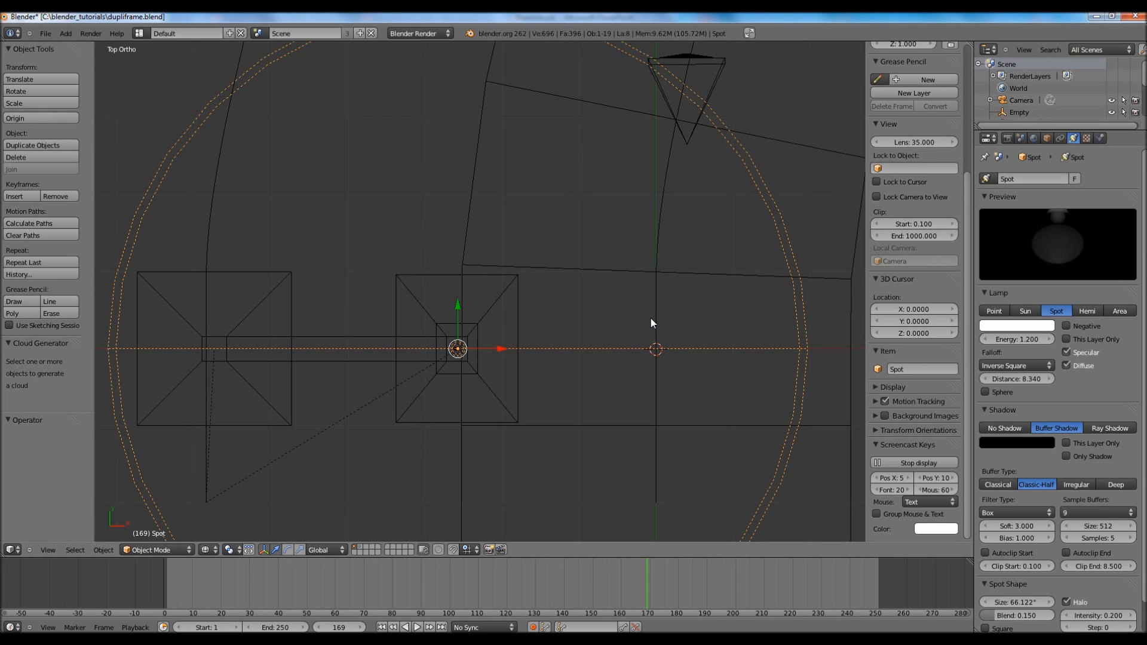
# Select the point lamp inside the first street lamp's head, set its energy to 1.5, and render the frame
pyautogui.rightClick(455, 350)
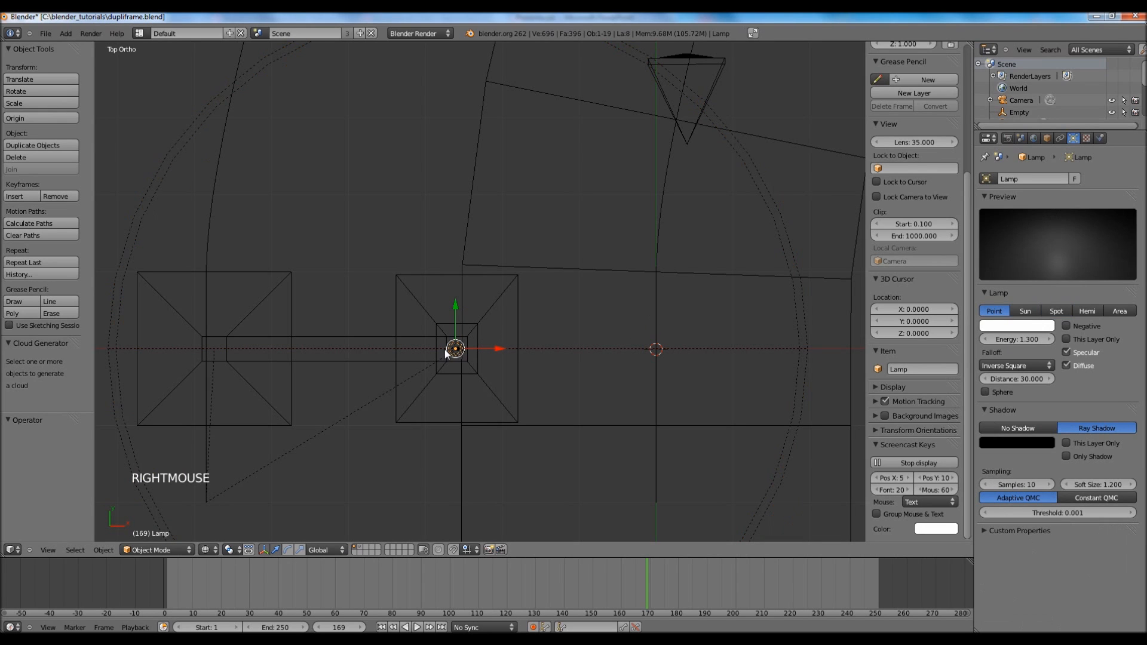
pyautogui.click(1022, 338)
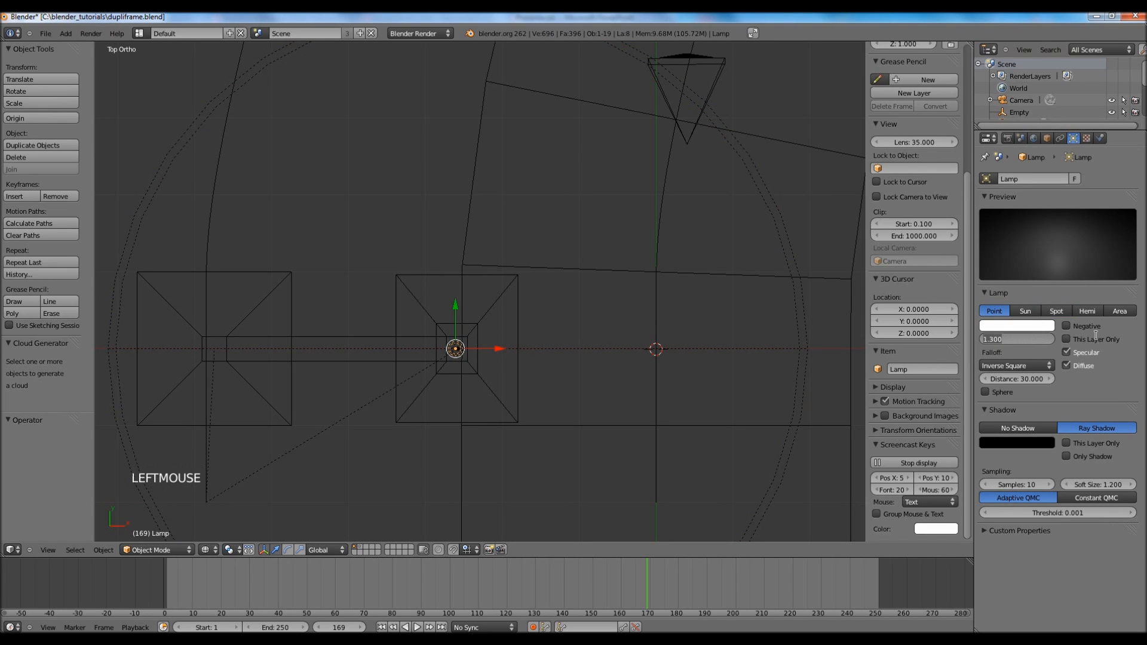
pyautogui.write('1.5')
pyautogui.press('Return')
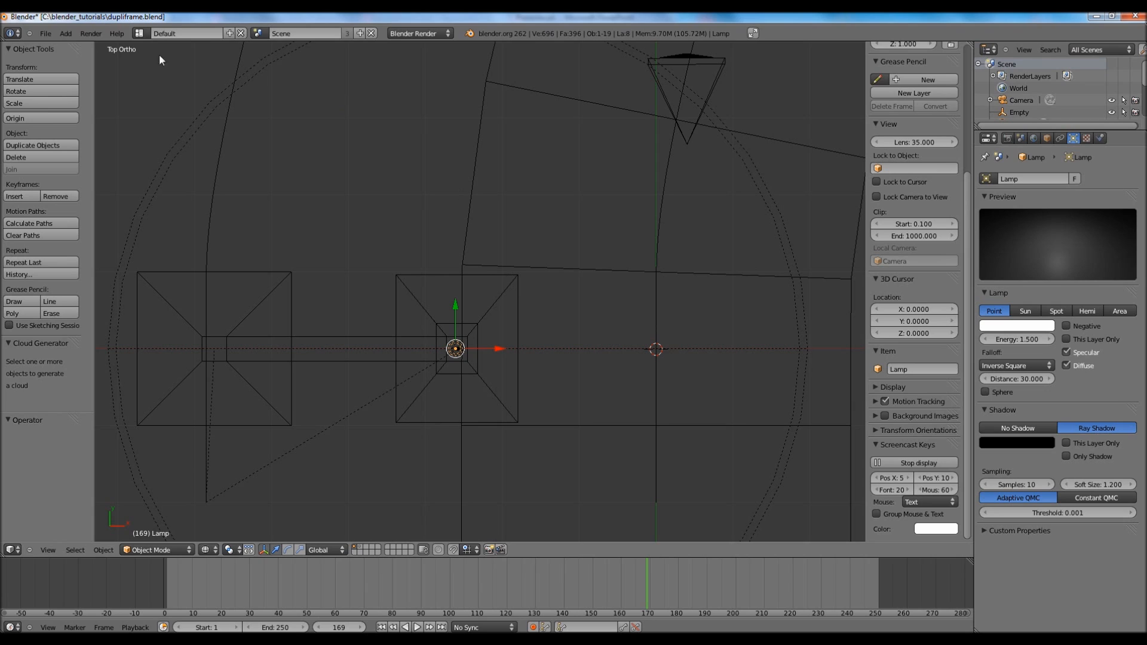
pyautogui.click(91, 34)
pyautogui.click(92, 42)
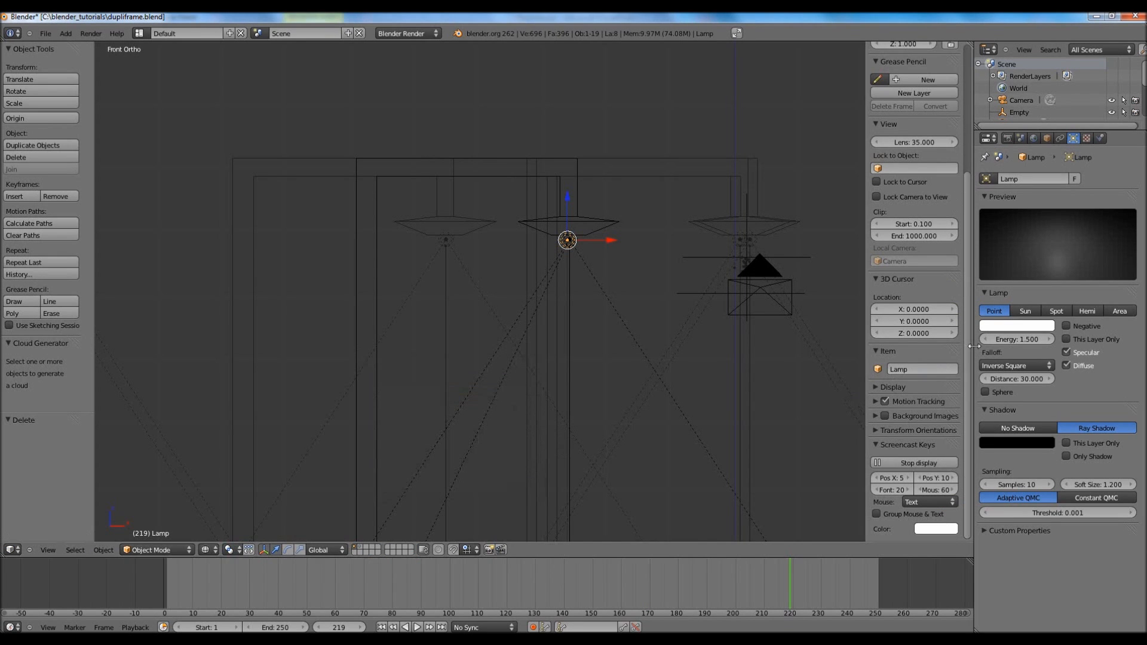
# Set the point lamp's energy to 2
pyautogui.click(1018, 341)
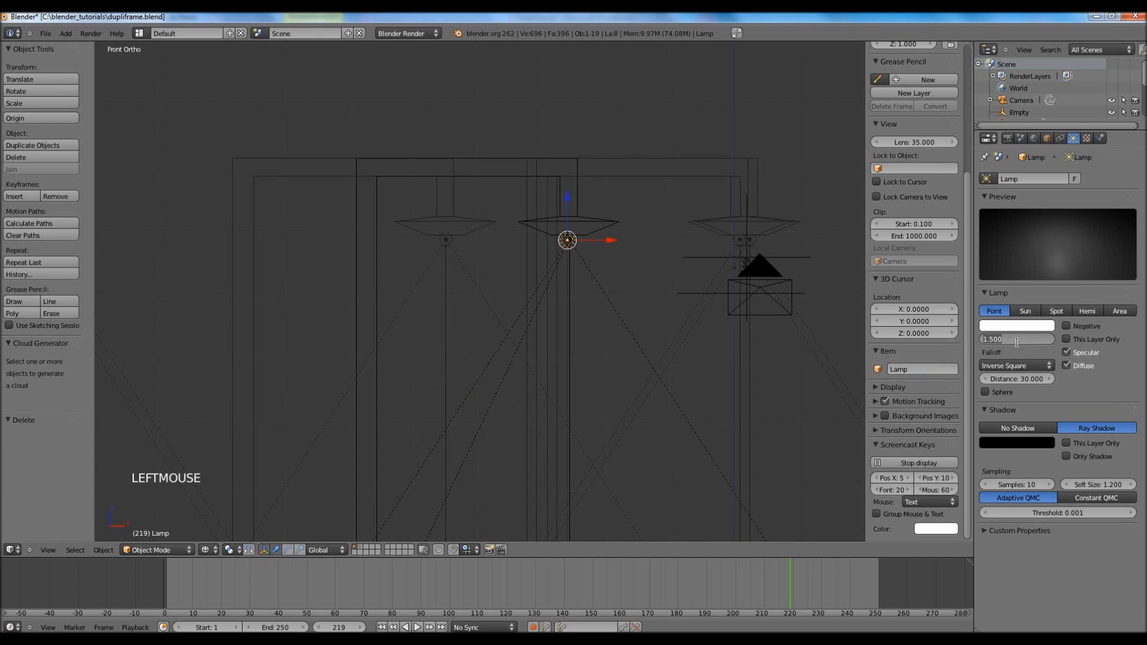
pyautogui.write('2')
pyautogui.press('Return')
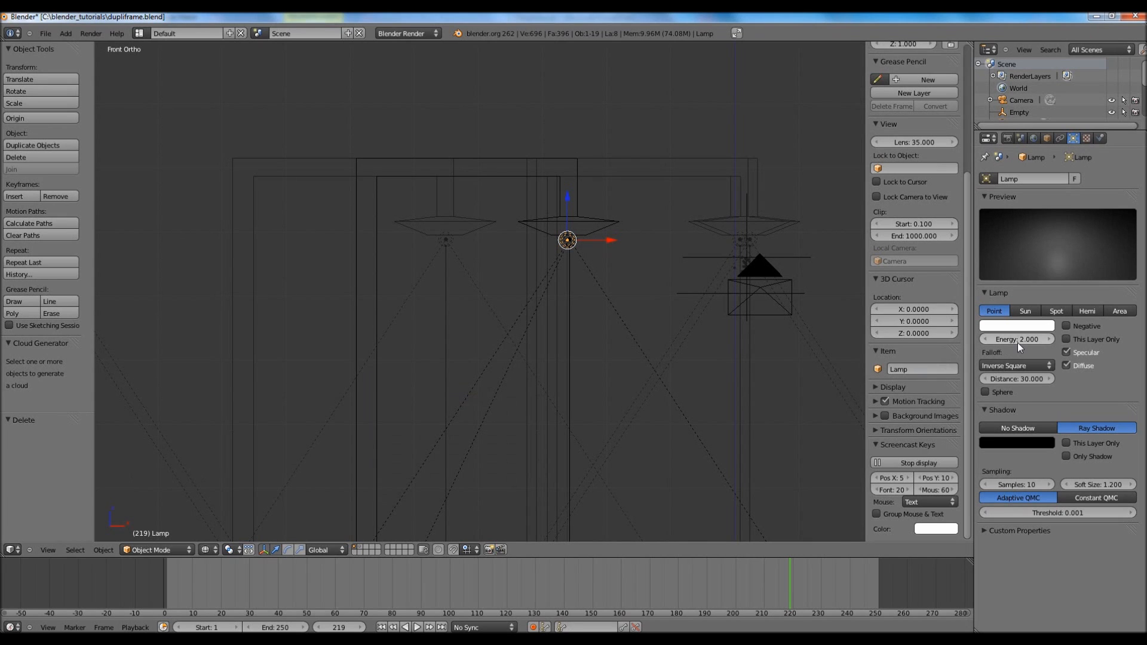
# Move the empty beneath the lamp head by about -0.037 along both X and Z
pyautogui.rightClick(803, 261)
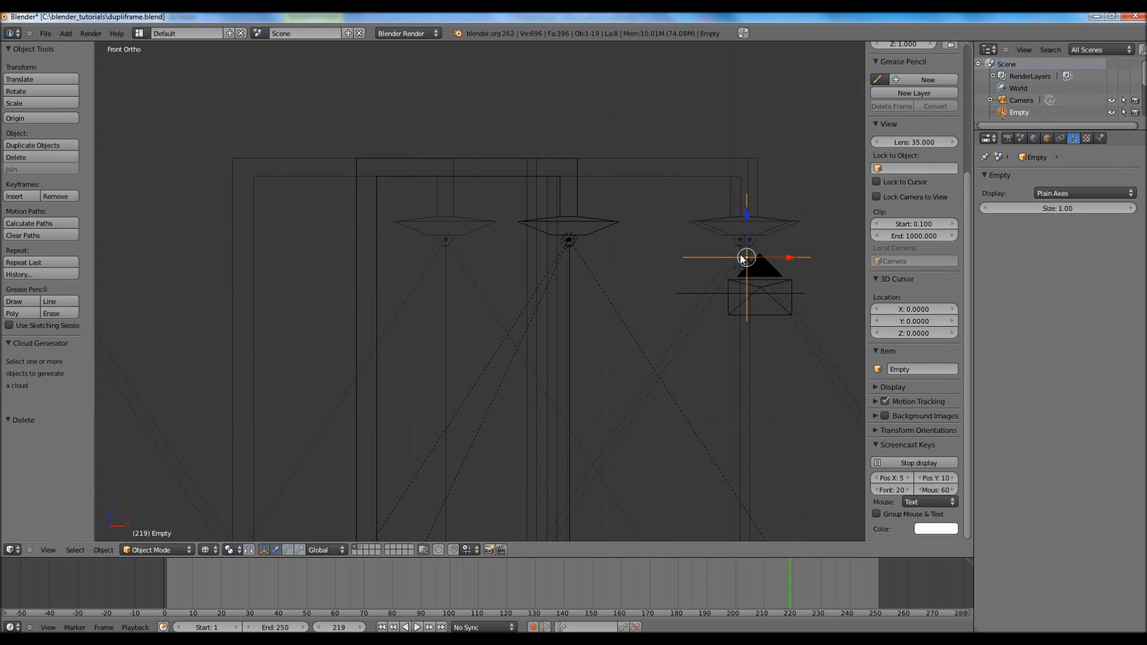
pyautogui.press('g')
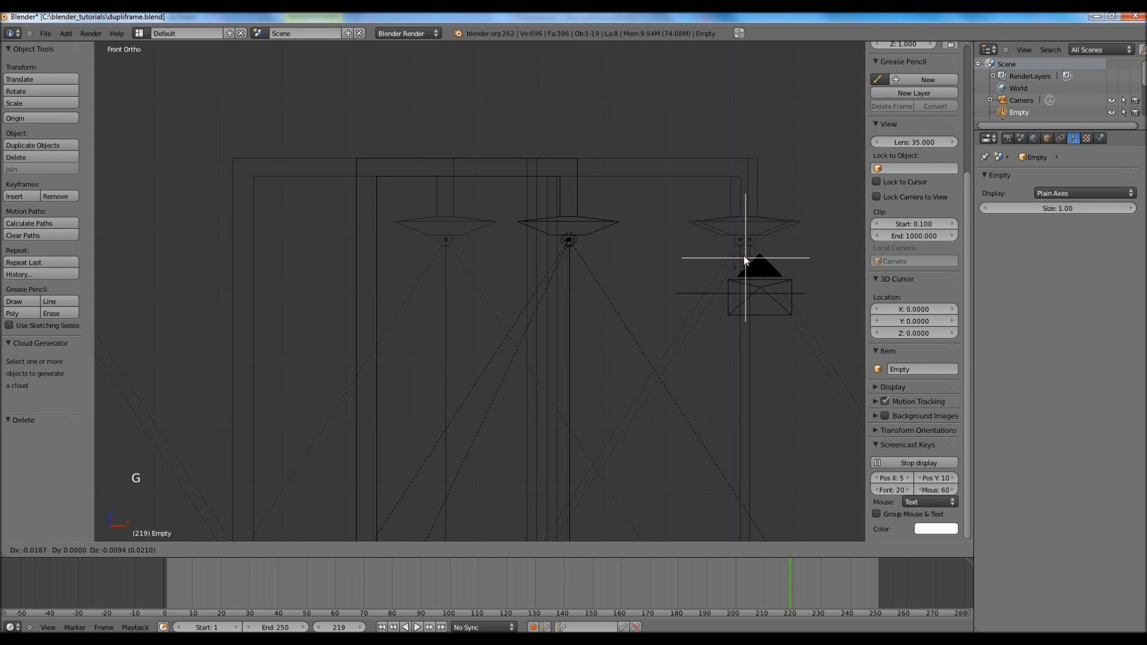
pyautogui.click(744, 260)
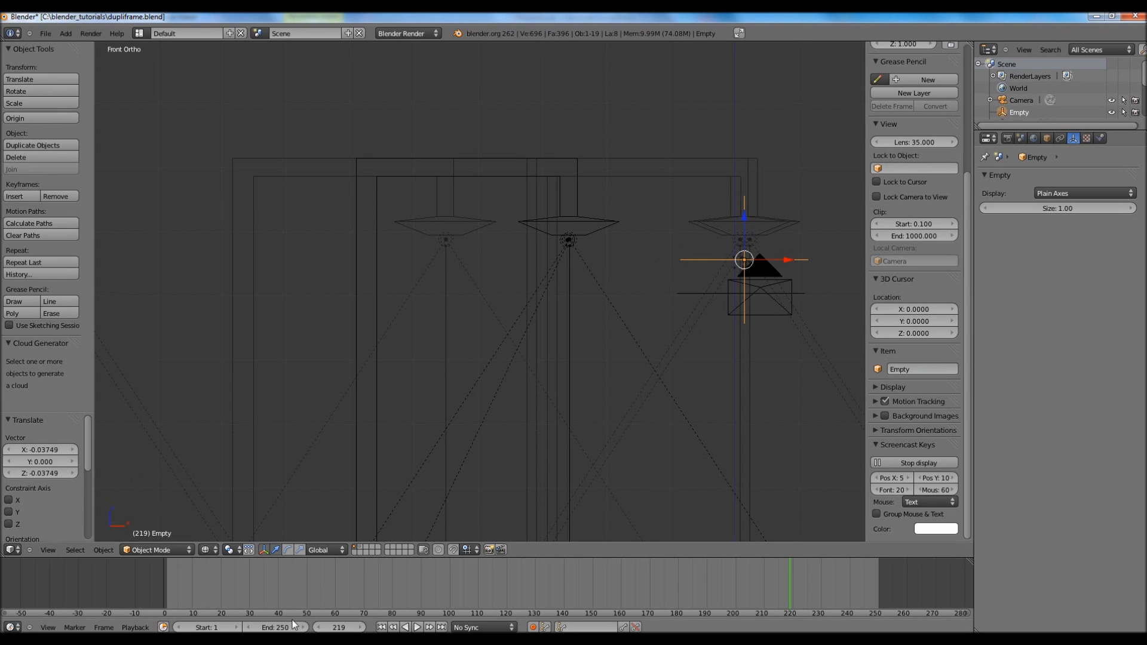
# Play the swarm animation from frame 1 with the emitter plane selected, stop at frame 108, and render that frame
pyautogui.click(326, 627)
pyautogui.write('1')
pyautogui.press('Return')
pyautogui.rightClick(715, 295)
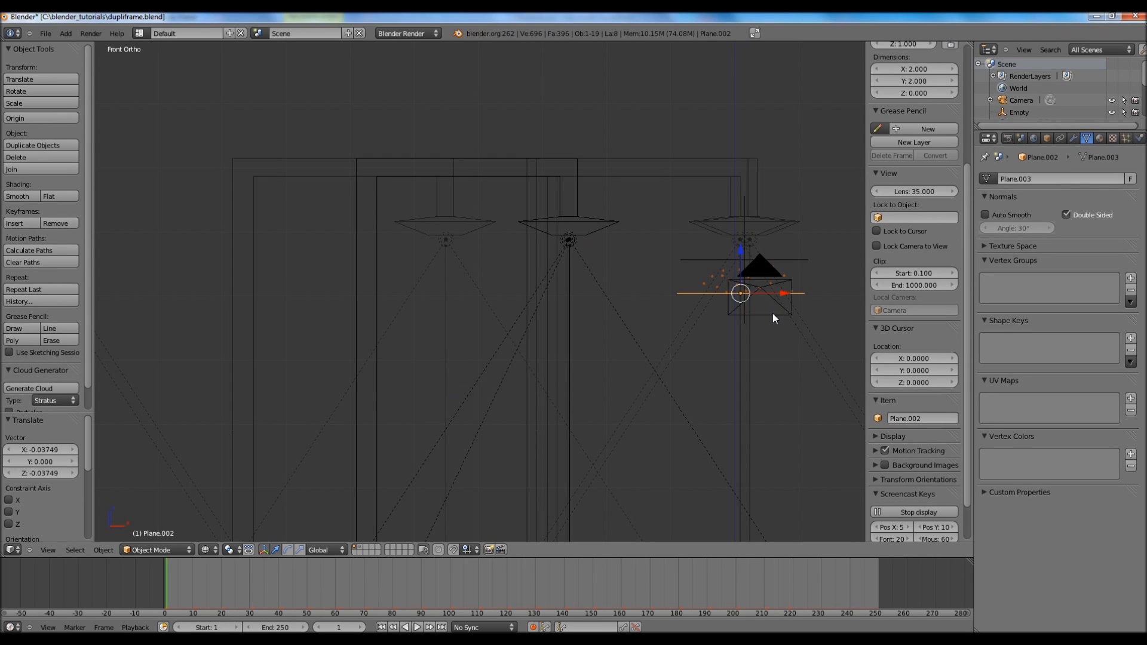
pyautogui.hotkey('alt', 'a')
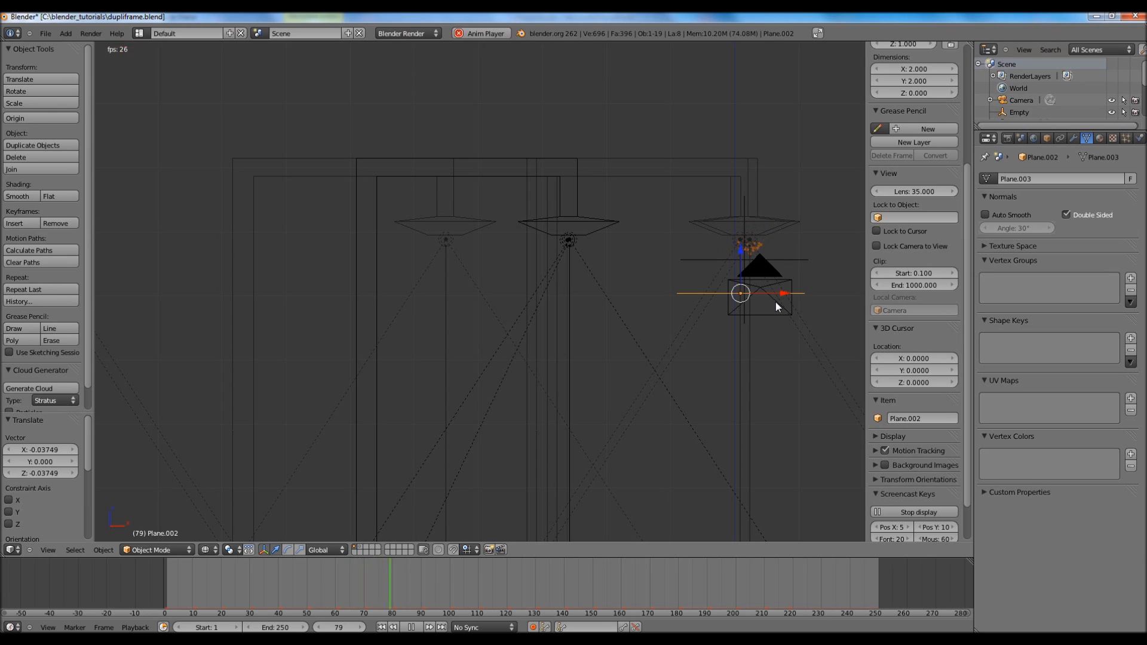
pyautogui.hotkey('alt', 'a')
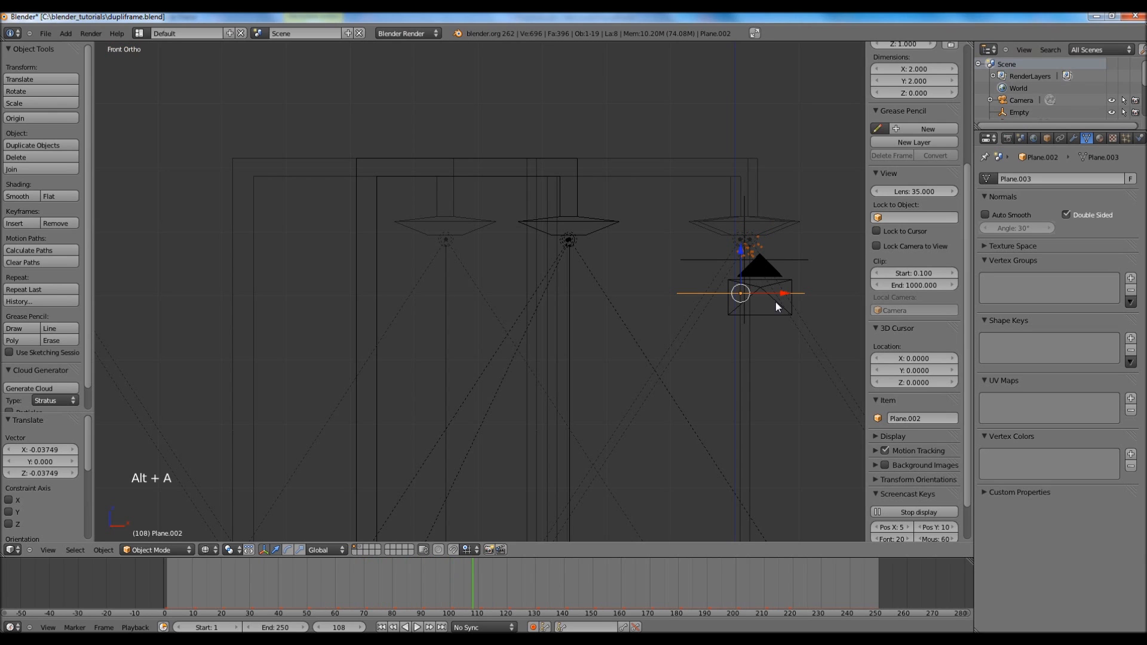
pyautogui.click(96, 34)
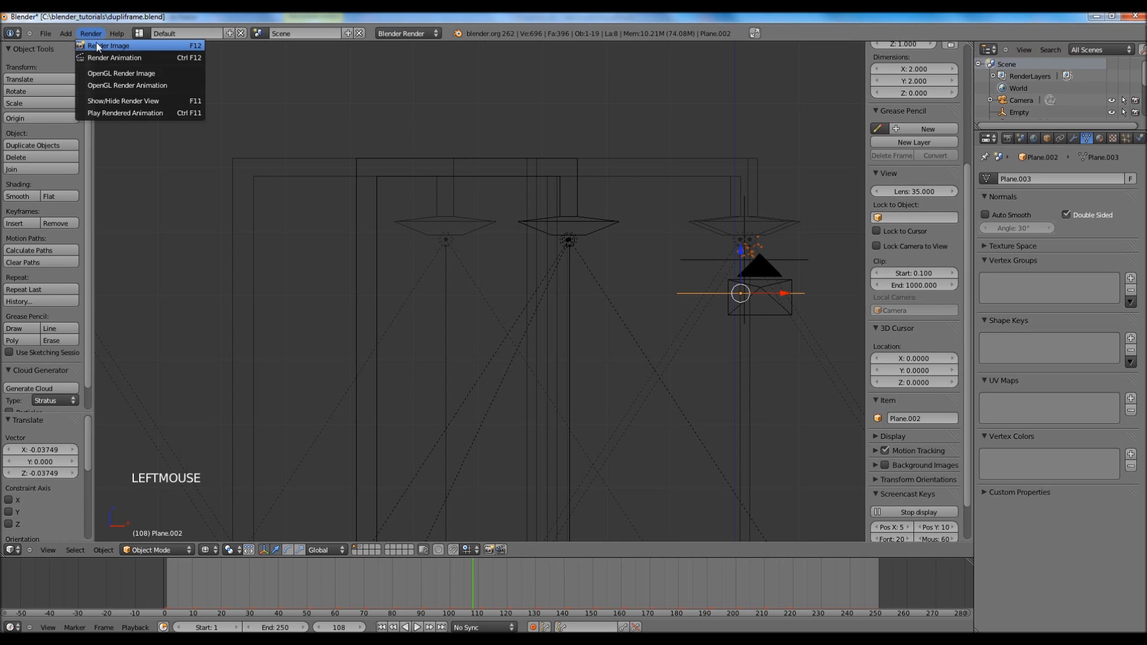
pyautogui.click(96, 42)
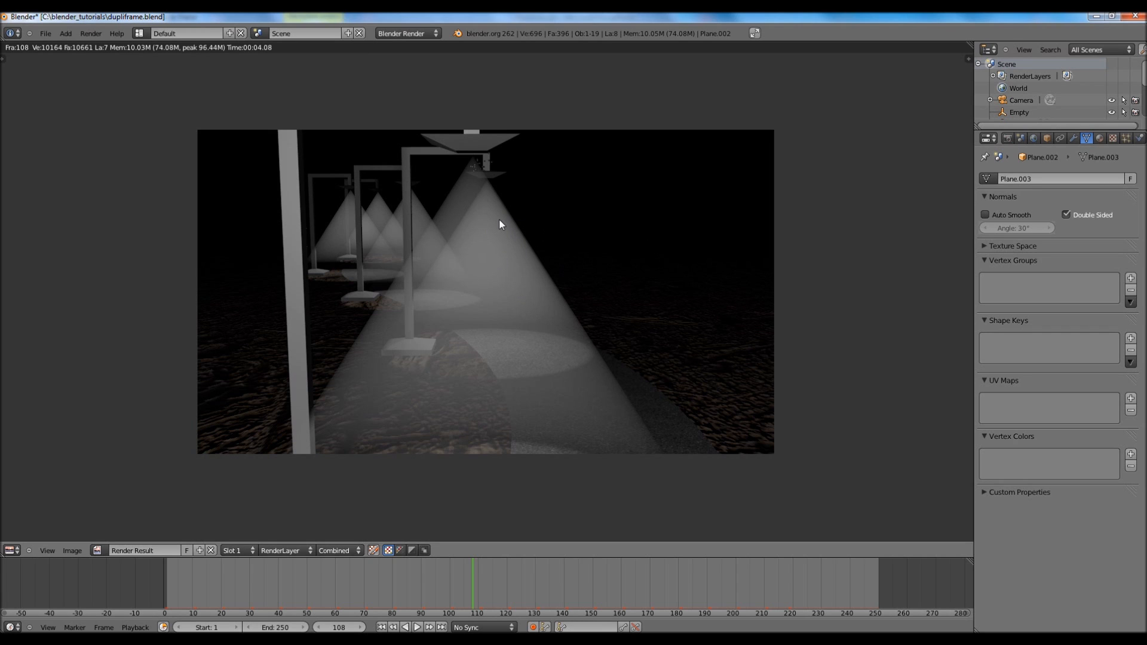
pyautogui.press('Escape')
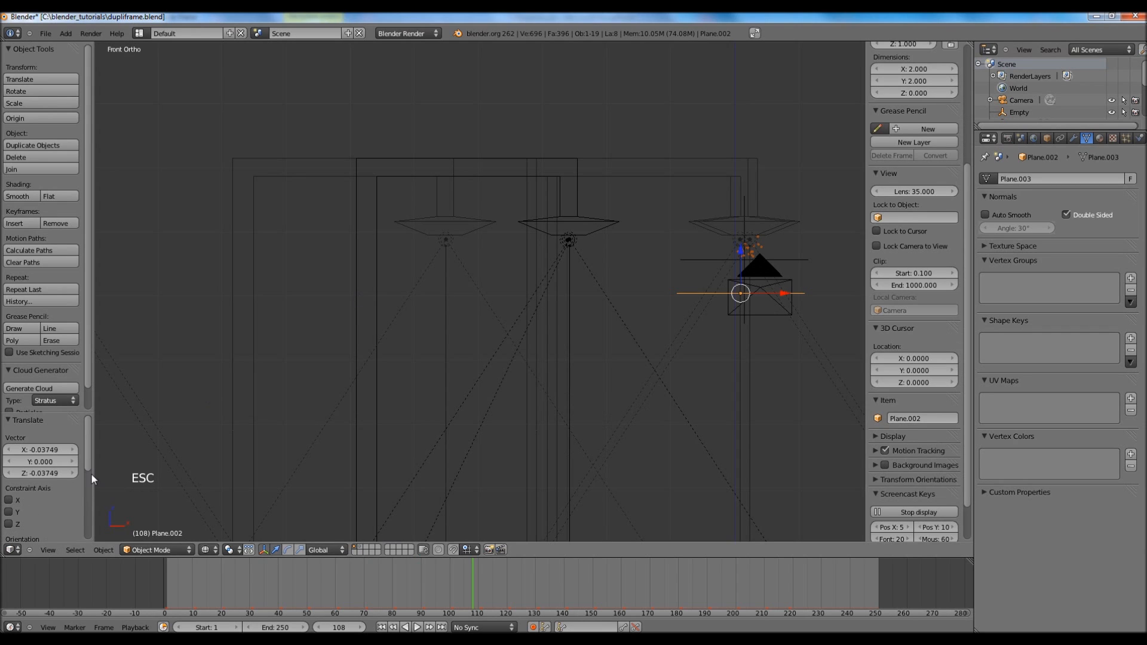
# Switch the 3D view to the Node Editor and enable Use Nodes and Backdrop for compositing
pyautogui.click(10, 549)
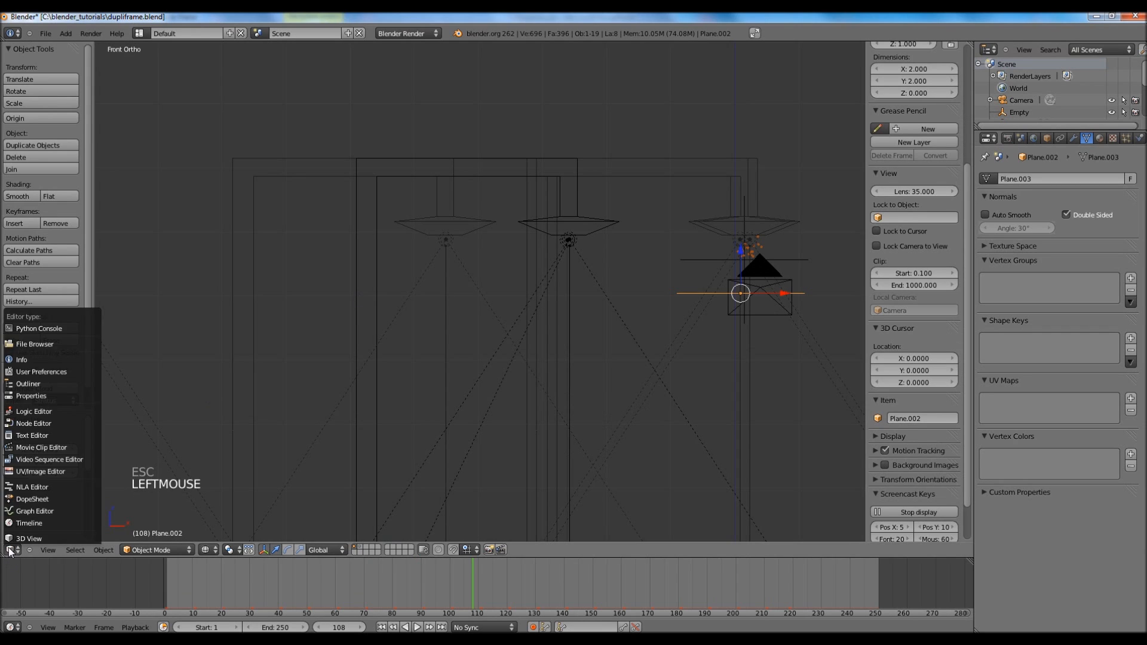
pyautogui.click(34, 423)
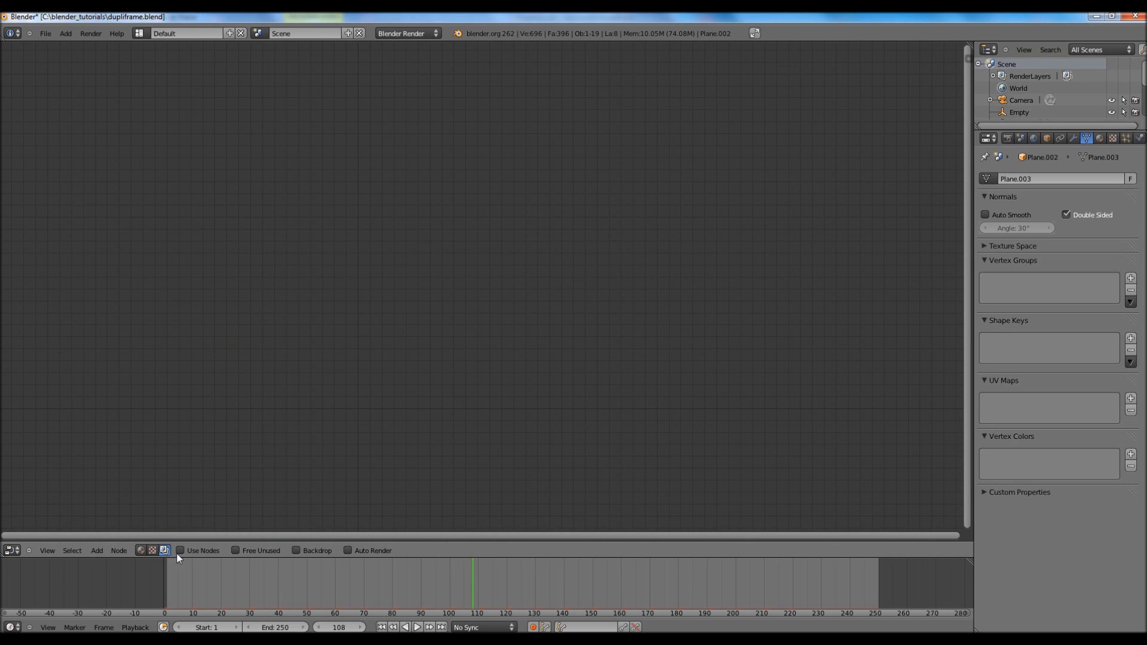
pyautogui.click(306, 550)
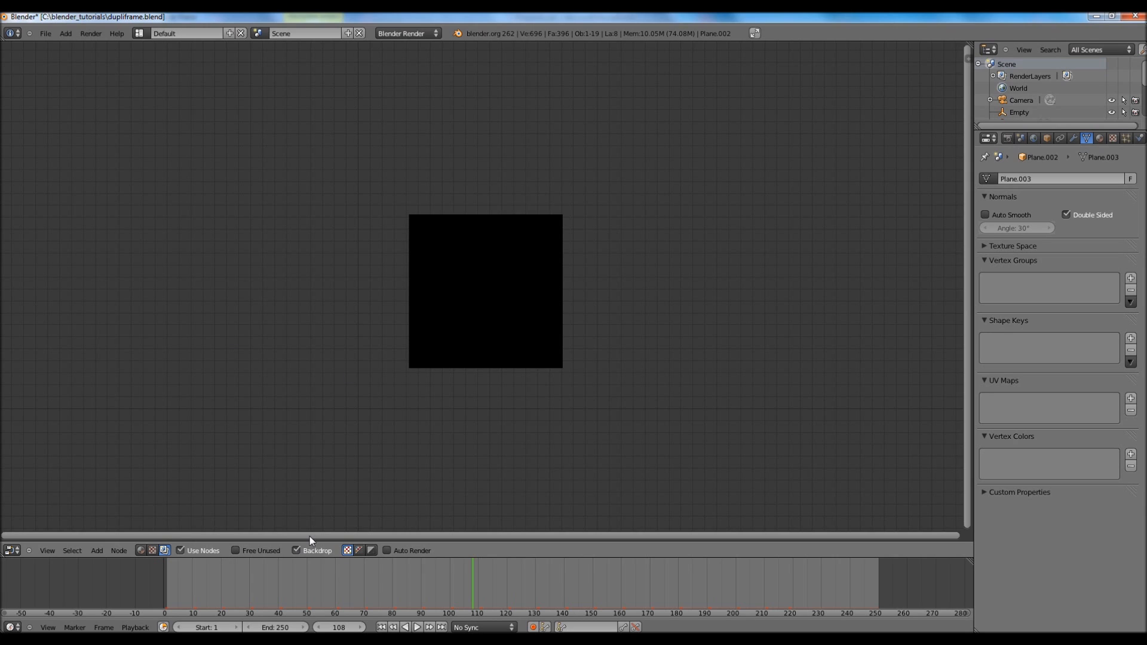
# Add a Render Layers input node and place it to the upper left of the backdrop square
pyautogui.hotkey('shift', 'a')
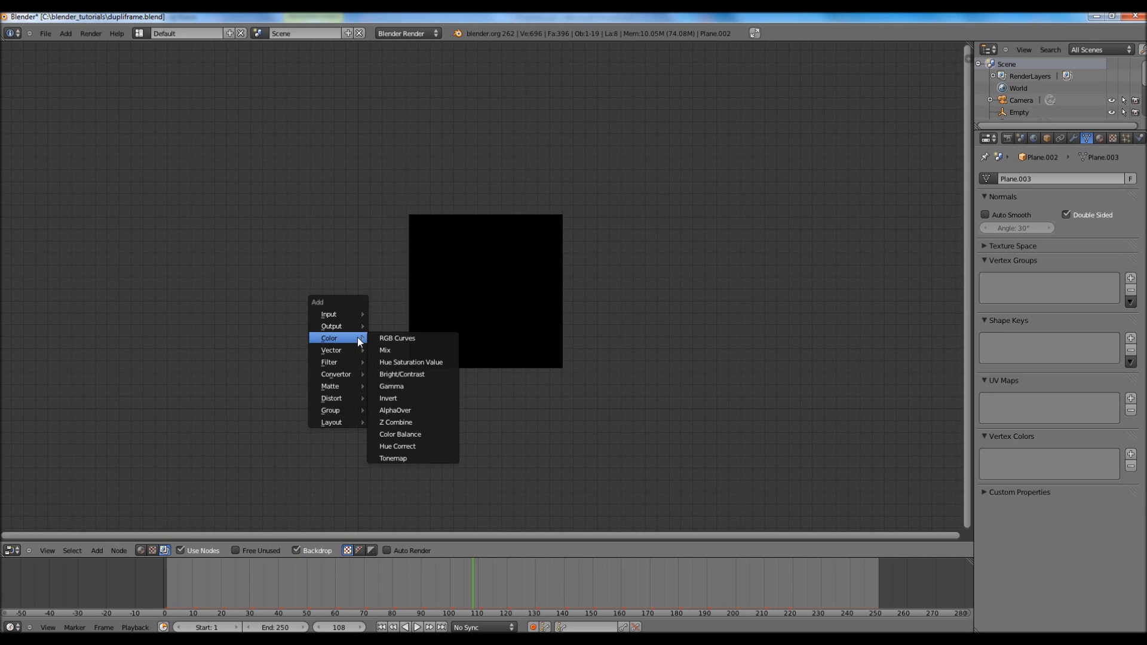
pyautogui.moveTo(352, 315)
pyautogui.click(431, 314)
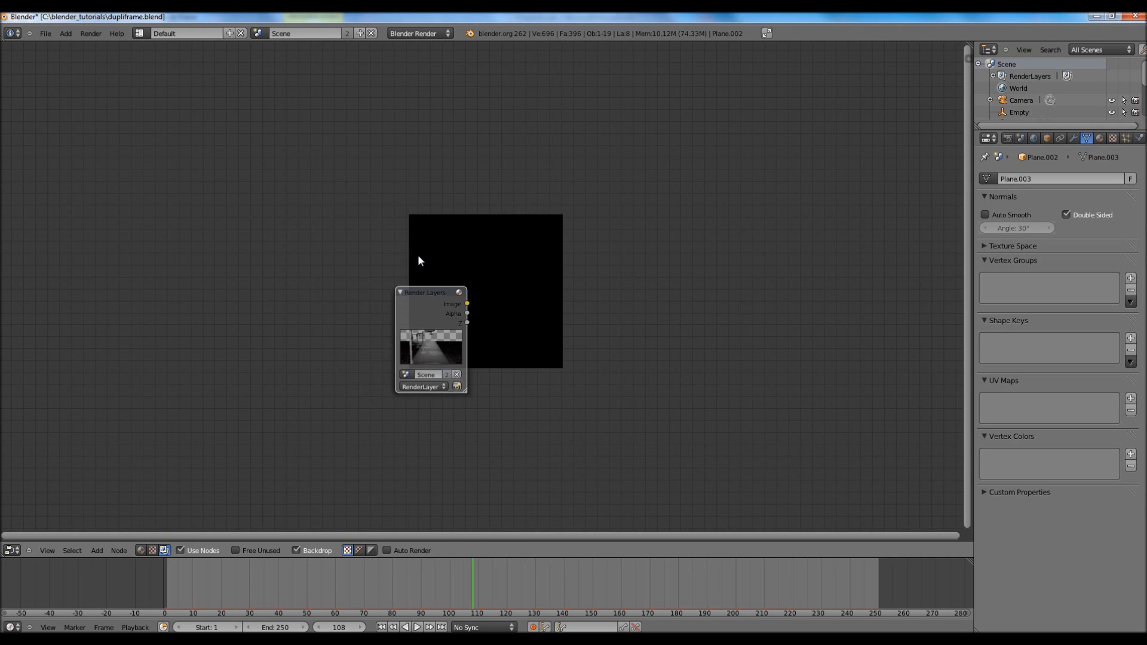
pyautogui.moveTo(411, 279); pyautogui.dragTo(189, 132)
pyautogui.moveTo(428, 294); pyautogui.dragTo(231, 160)
# Add a Composite output node and place it far to the right of the Render Layers node
pyautogui.hotkey('shift', 'a')
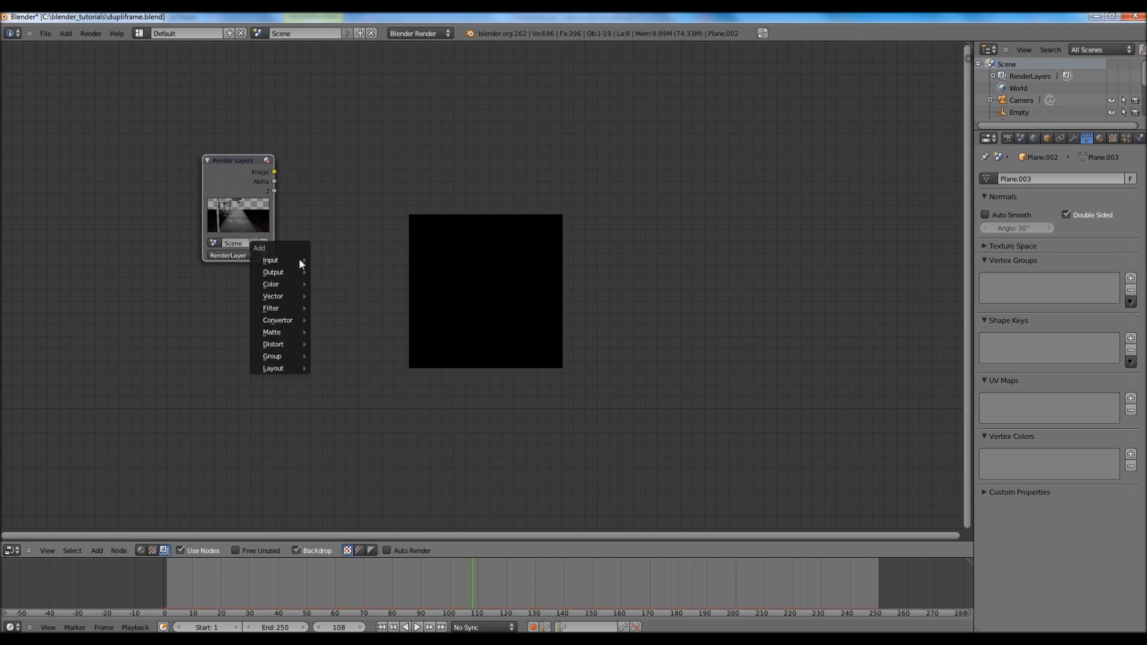
pyautogui.moveTo(285, 272)
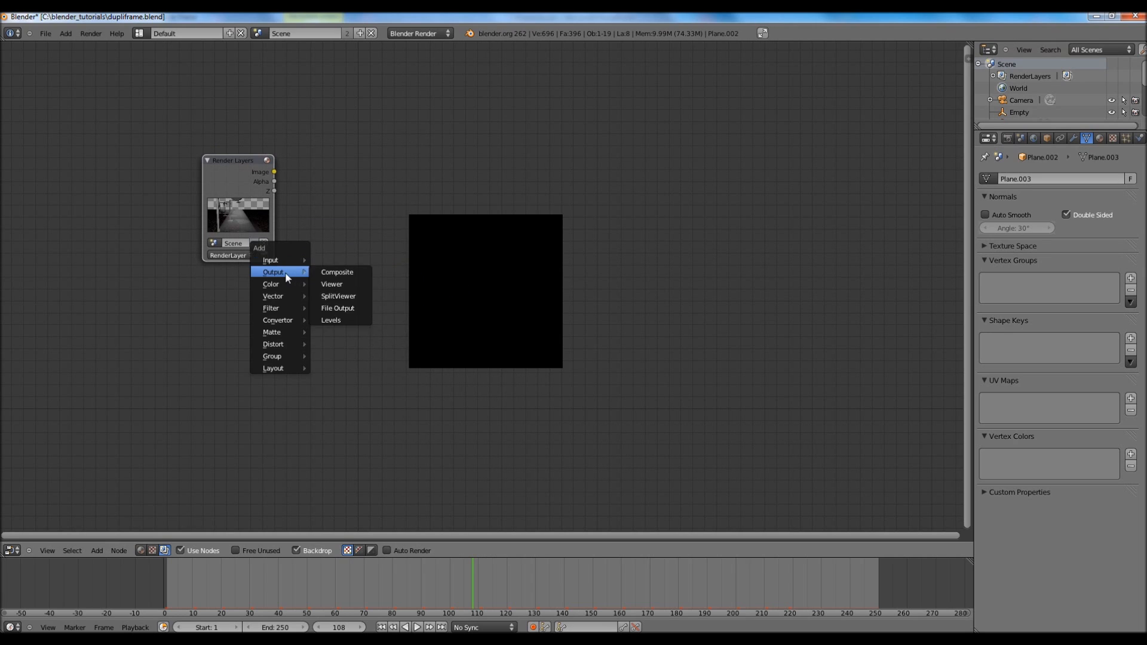
pyautogui.click(338, 273)
pyautogui.moveTo(364, 240); pyautogui.dragTo(595, 159)
pyautogui.moveTo(357, 250); pyautogui.dragTo(618, 124)
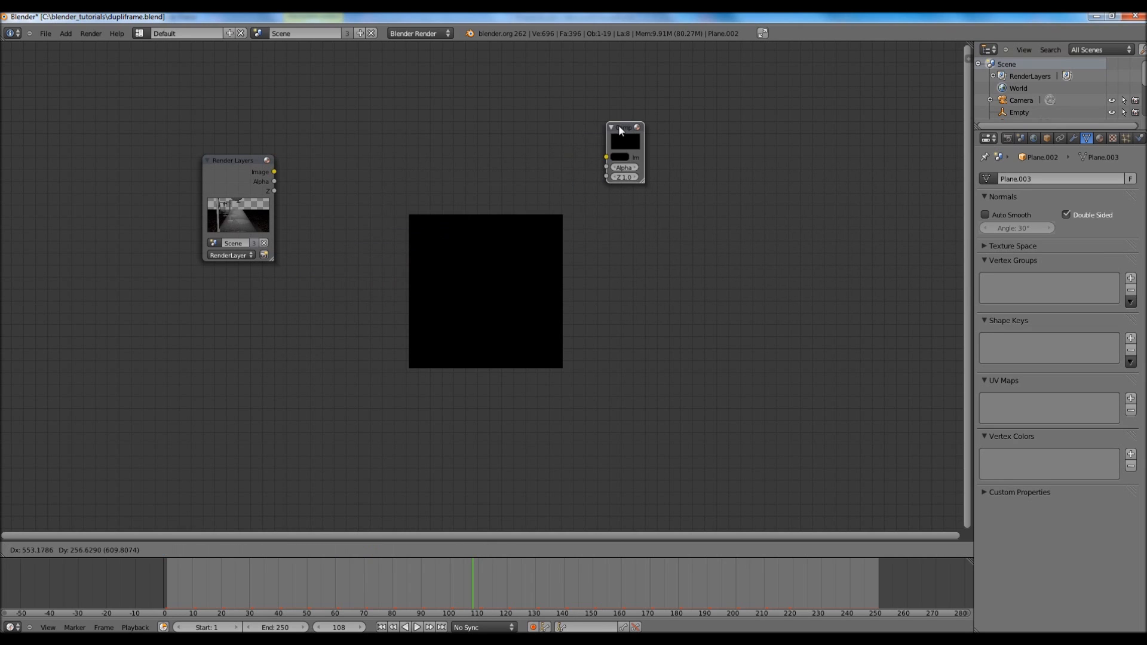
# Add a Viewer node below the Composite node and link the Render Layers image to both output nodes
pyautogui.hotkey('shift', 'a')
pyautogui.moveTo(494, 225)
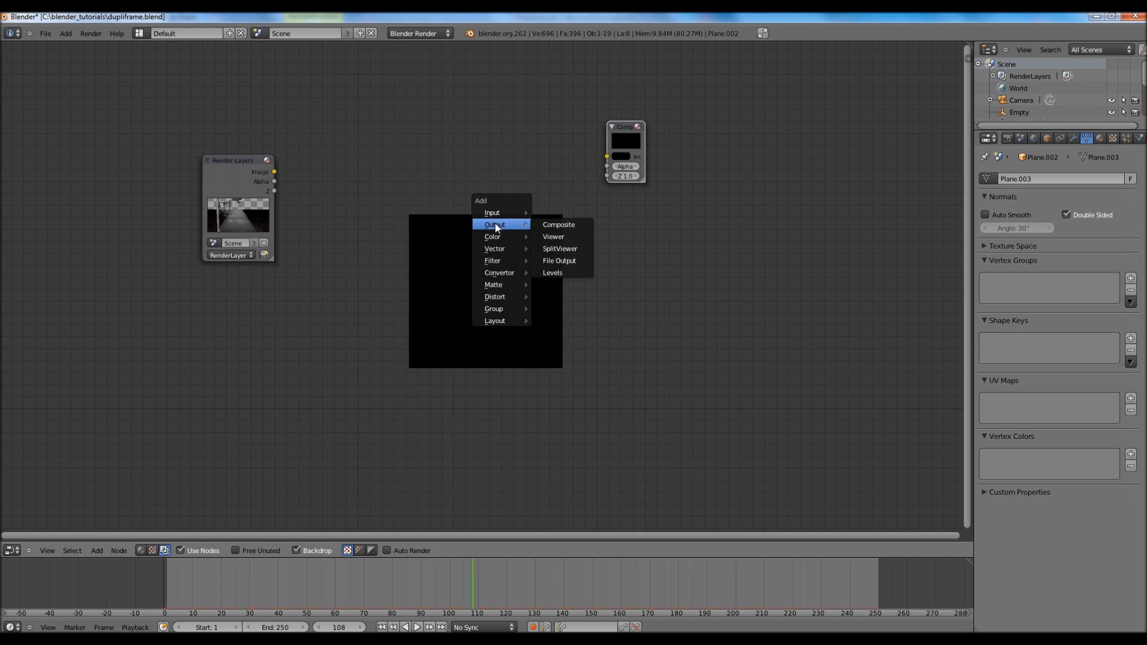
pyautogui.click(557, 236)
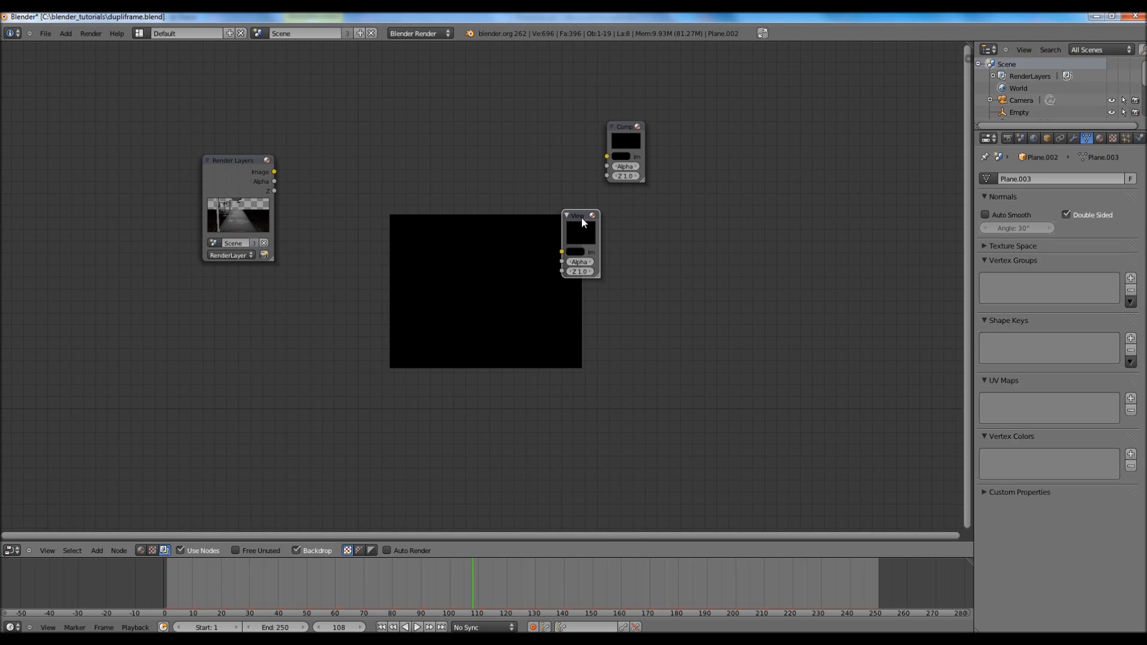
pyautogui.moveTo(581, 217); pyautogui.dragTo(614, 240)
pyautogui.moveTo(273, 172); pyautogui.dragTo(599, 153)
pyautogui.moveTo(276, 173); pyautogui.dragTo(598, 276)
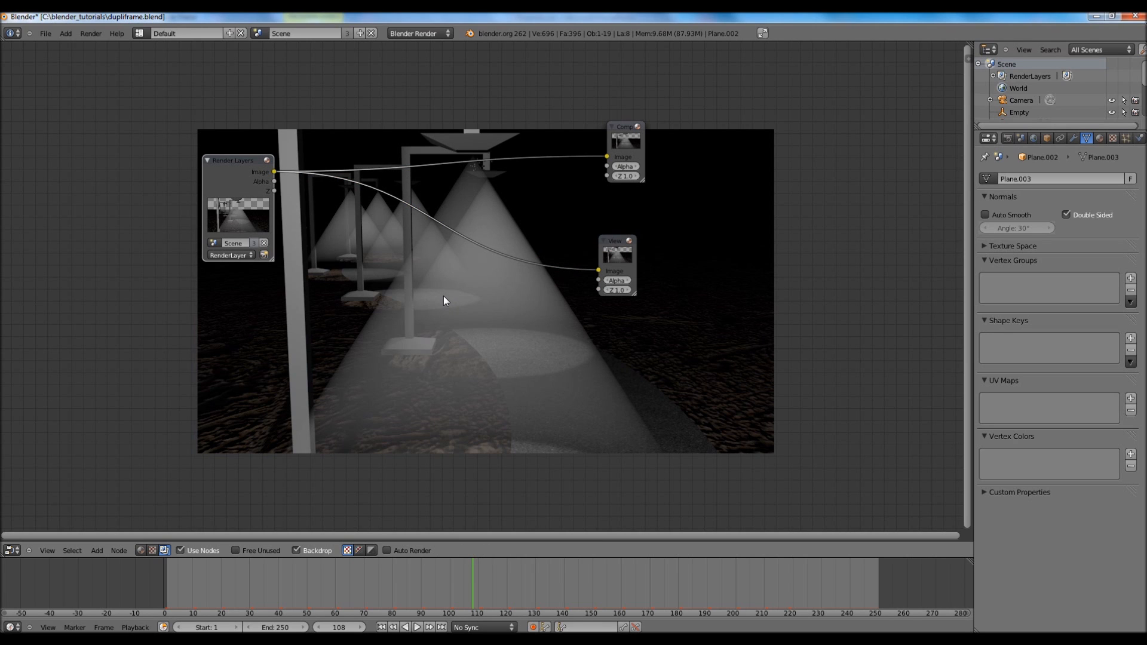
# Add a Blur filter node and place it between the Render Layers and Viewer nodes
pyautogui.hotkey('shift', 'a')
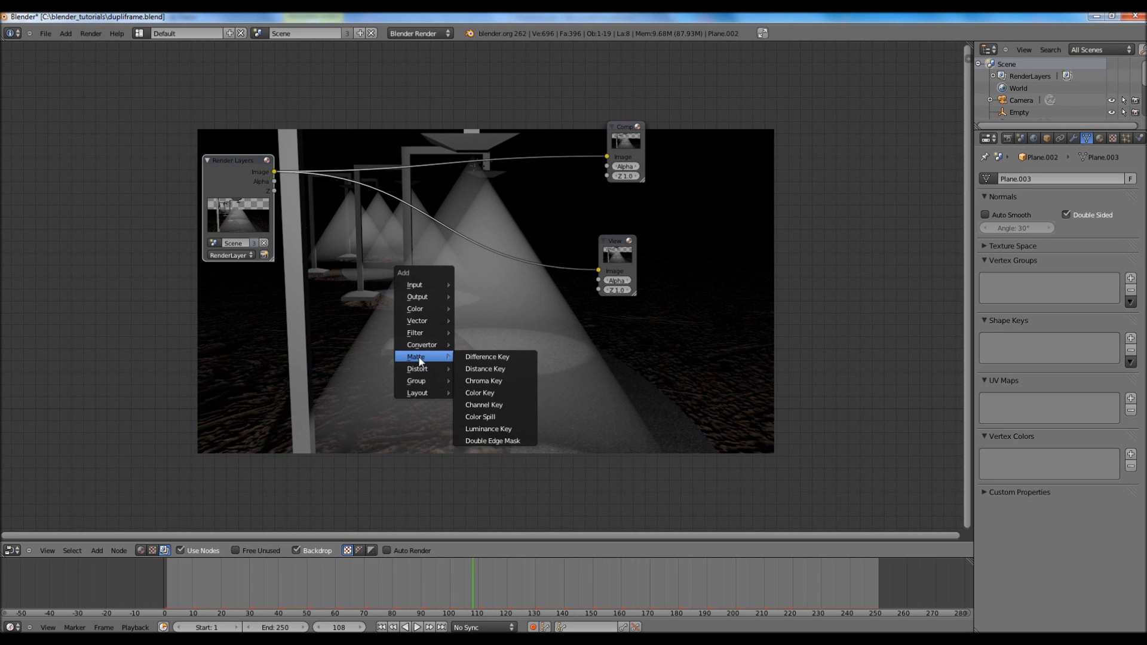
pyautogui.moveTo(421, 332)
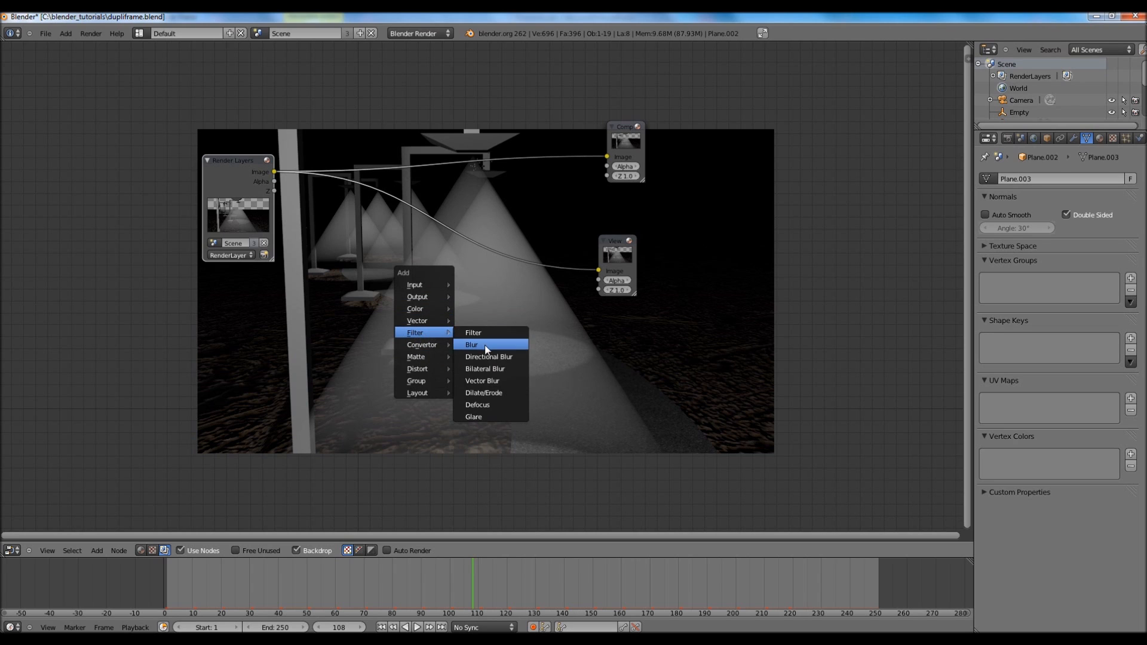
pyautogui.click(487, 333)
pyautogui.moveTo(509, 329); pyautogui.dragTo(409, 268)
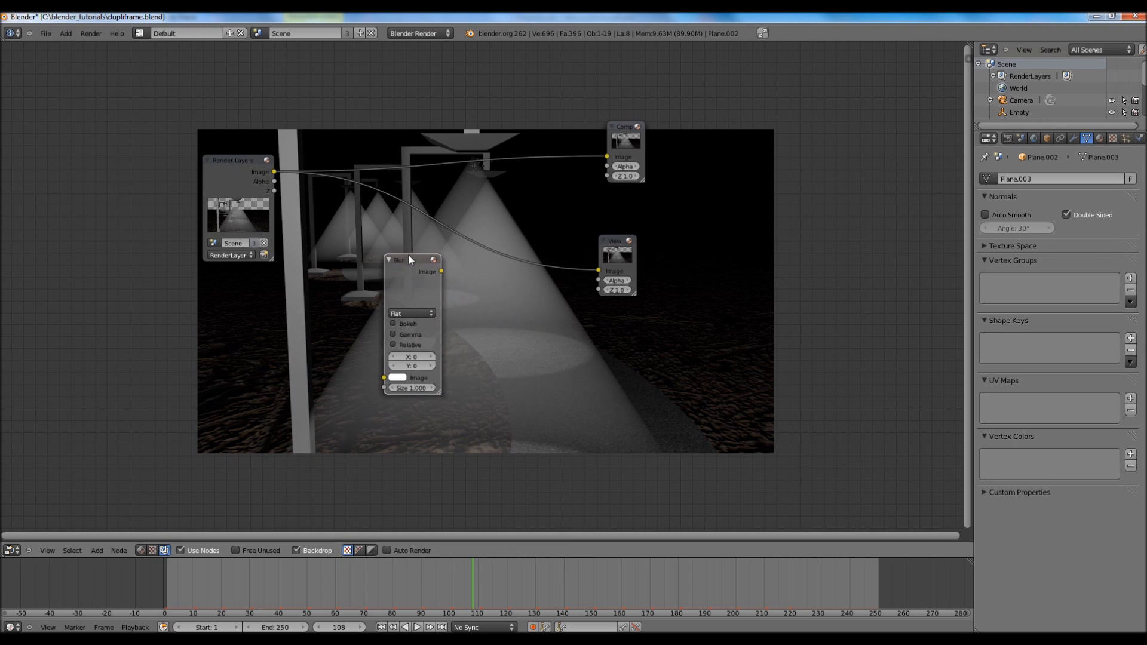
# Set the Blur node's filter type to Fast Gaussian with X and Y both at 15
pyautogui.click(412, 313)
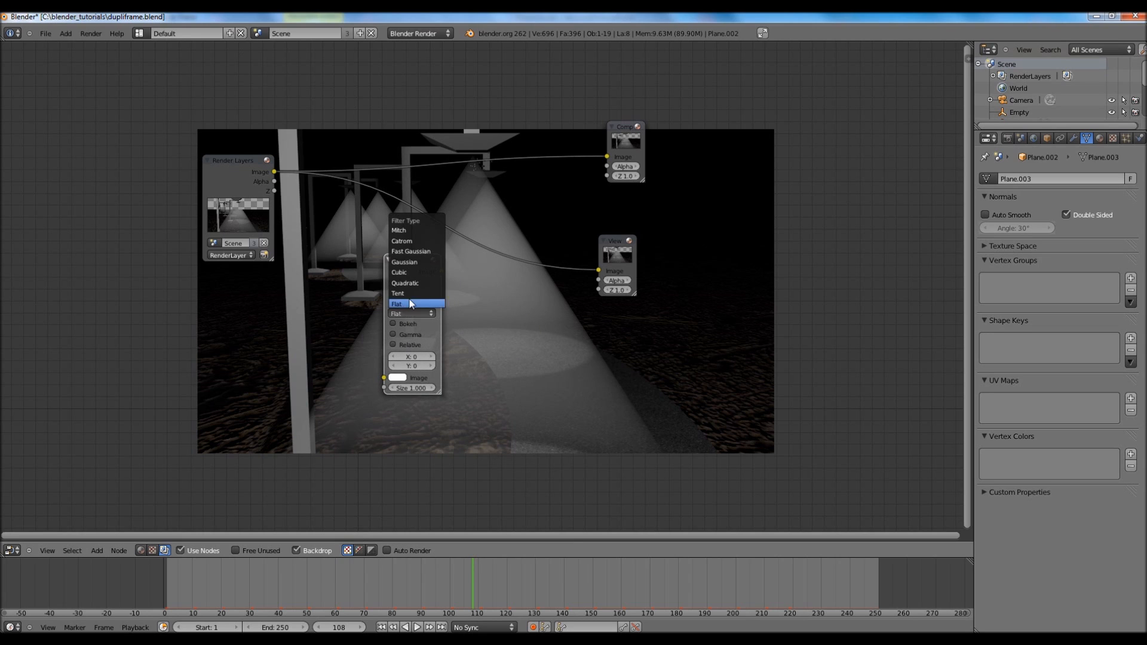
pyautogui.click(413, 249)
pyautogui.click(412, 335)
pyautogui.write('15')
pyautogui.press('Return')
pyautogui.click(409, 346)
pyautogui.write('15')
pyautogui.press('Return')
# Add a Mix color node between the Blur and Viewer nodes, and shift the Blur node slightly left
pyautogui.hotkey('shift', 'a')
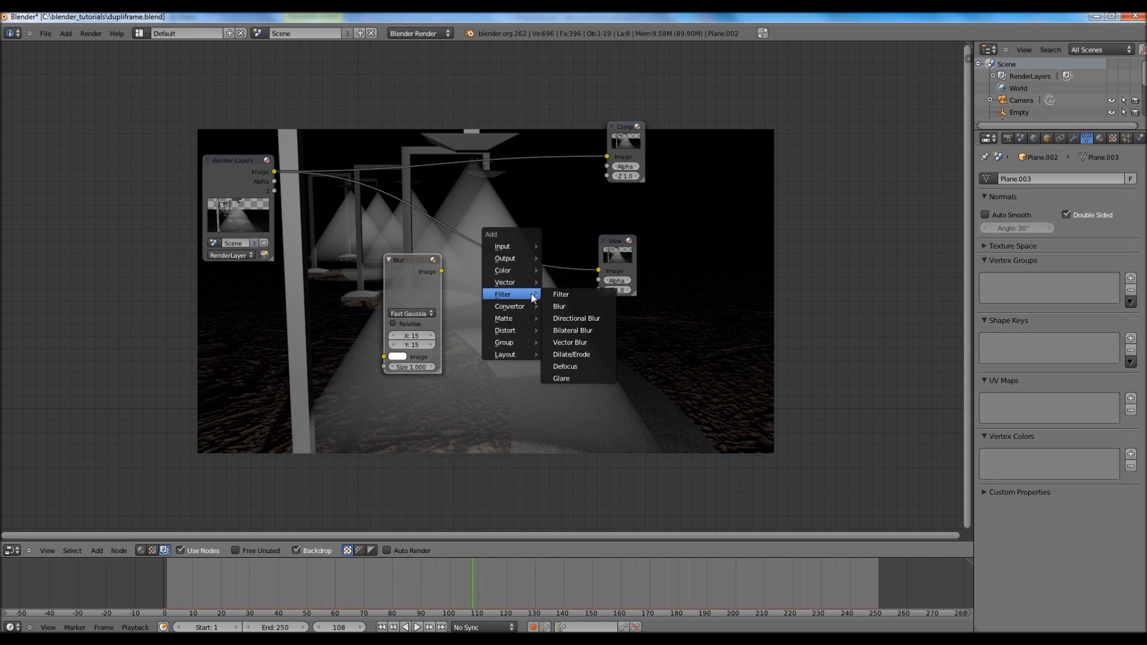
pyautogui.moveTo(504, 270)
pyautogui.click(558, 281)
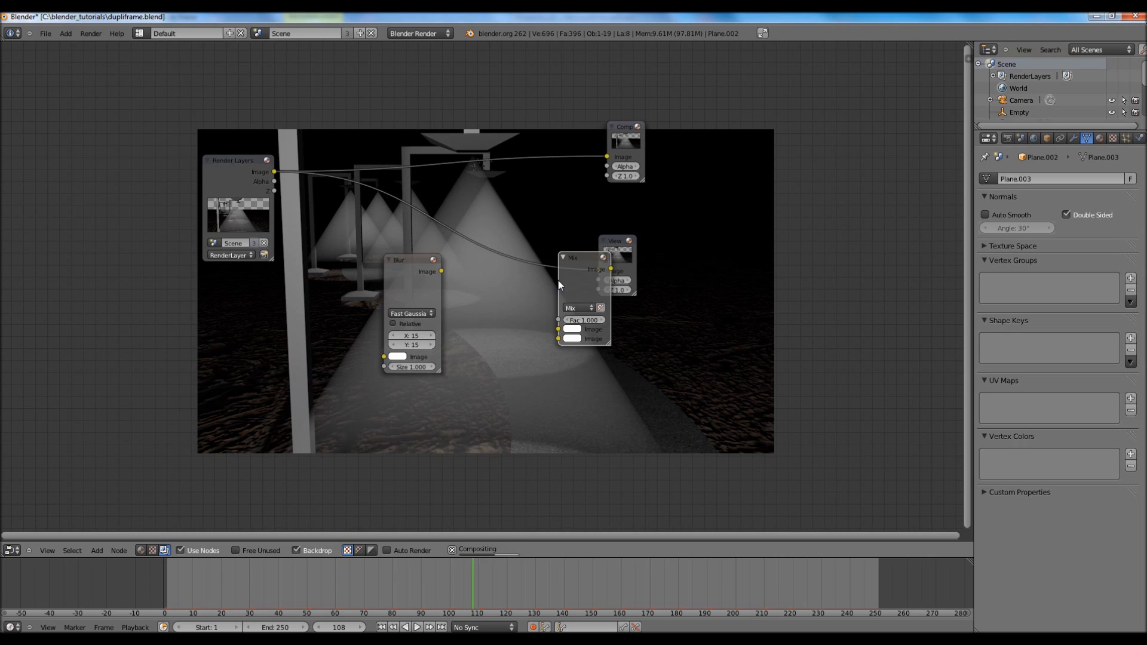
pyautogui.click(506, 301)
pyautogui.moveTo(416, 267); pyautogui.dragTo(384, 266)
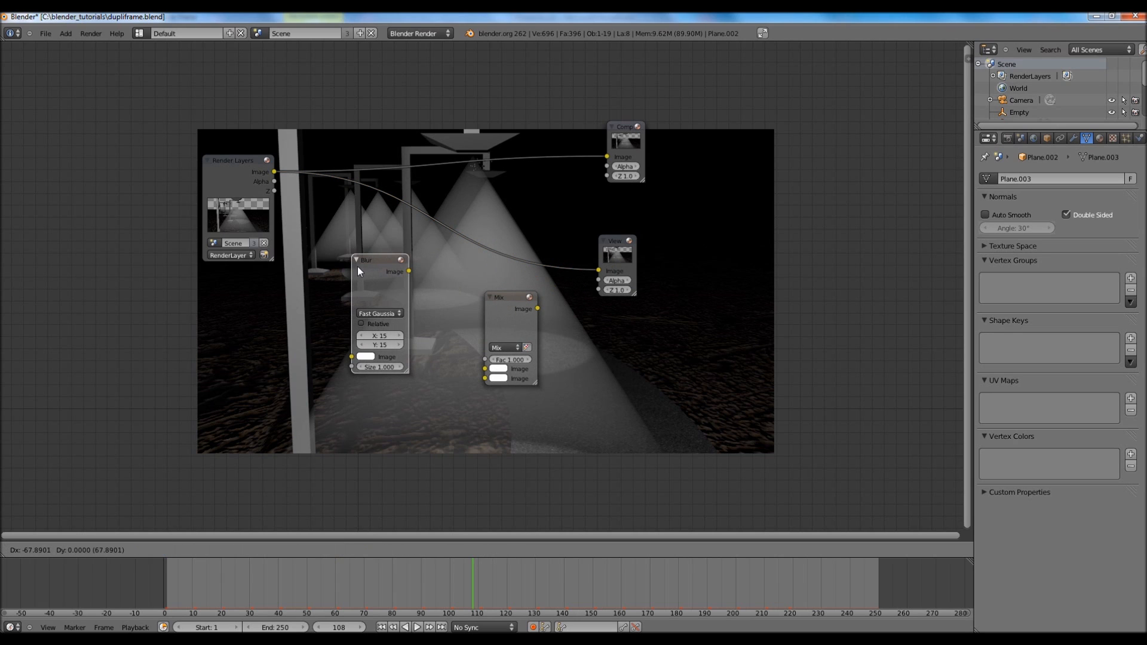
# Link the Render Layers image to Blur and Mix's first image input, Blur to Mix's second, and Mix to the Viewer
pyautogui.moveTo(274, 172); pyautogui.dragTo(350, 357)
pyautogui.moveTo(408, 271); pyautogui.dragTo(482, 381)
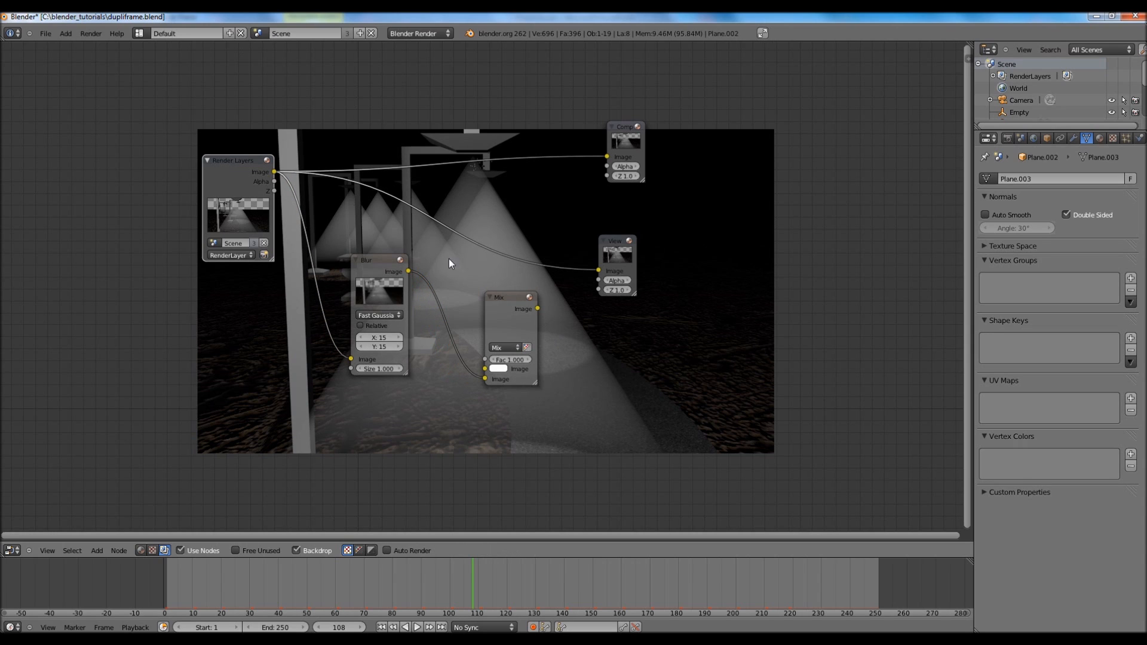
pyautogui.moveTo(276, 172); pyautogui.dragTo(483, 369)
pyautogui.moveTo(537, 308); pyautogui.dragTo(595, 267)
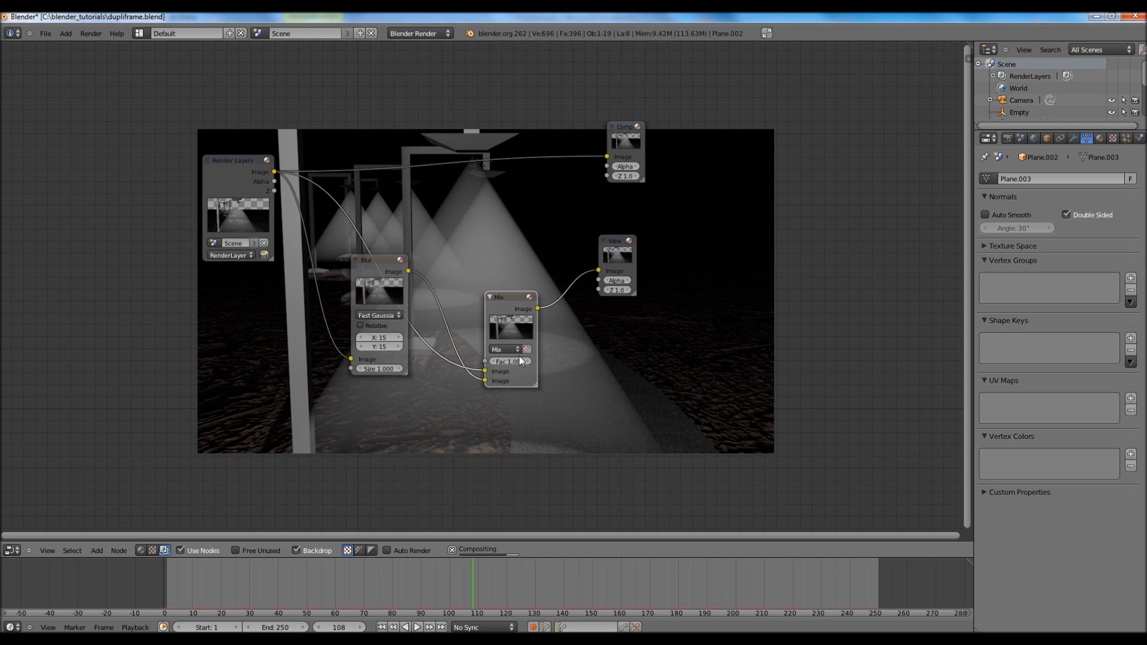
# Set the Mix node's factor to 0.4 and rearrange the Blur and Mix nodes closer to the Render Layers node
pyautogui.click(501, 360)
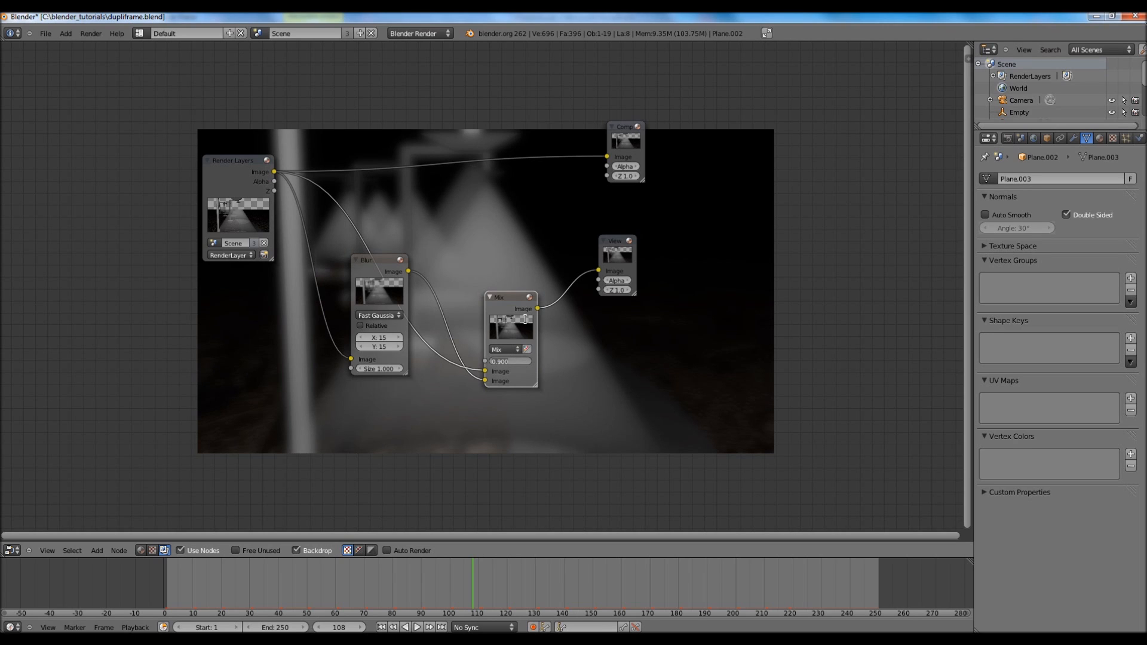
pyautogui.write('0.4')
pyautogui.press('Return')
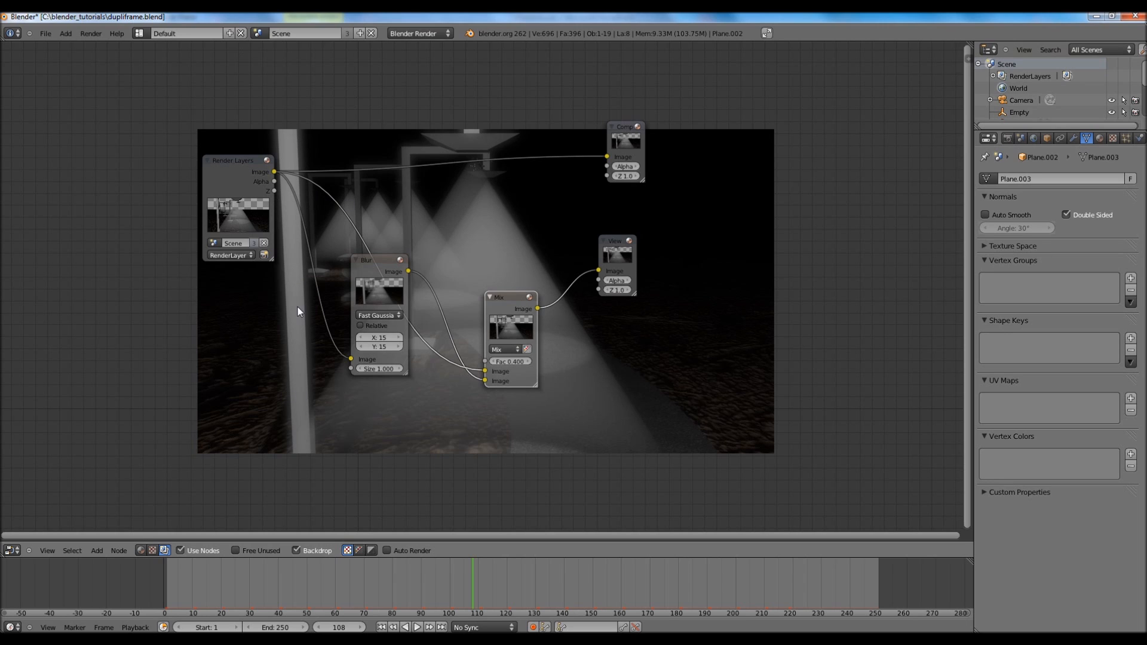
pyautogui.moveTo(374, 261); pyautogui.dragTo(293, 316)
pyautogui.moveTo(492, 292); pyautogui.dragTo(361, 235)
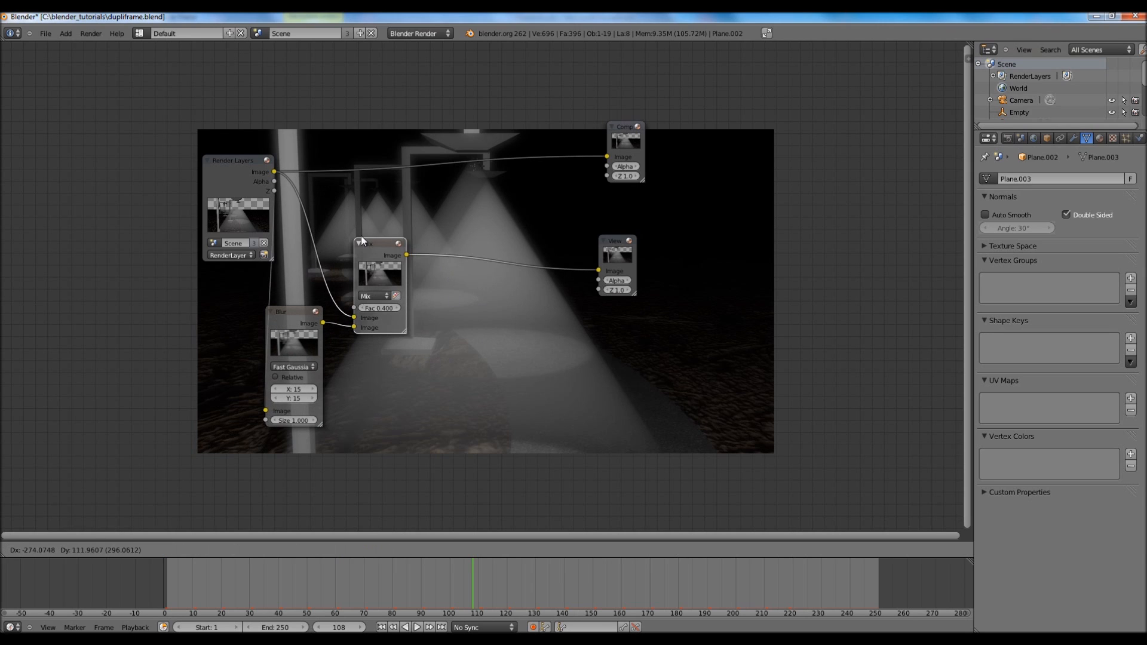
# Add a Color Balance node and insert it into the link between Mix and Viewer, moving the Viewer node aside to make room
pyautogui.hotkey('shift', 'a')
pyautogui.moveTo(408, 332)
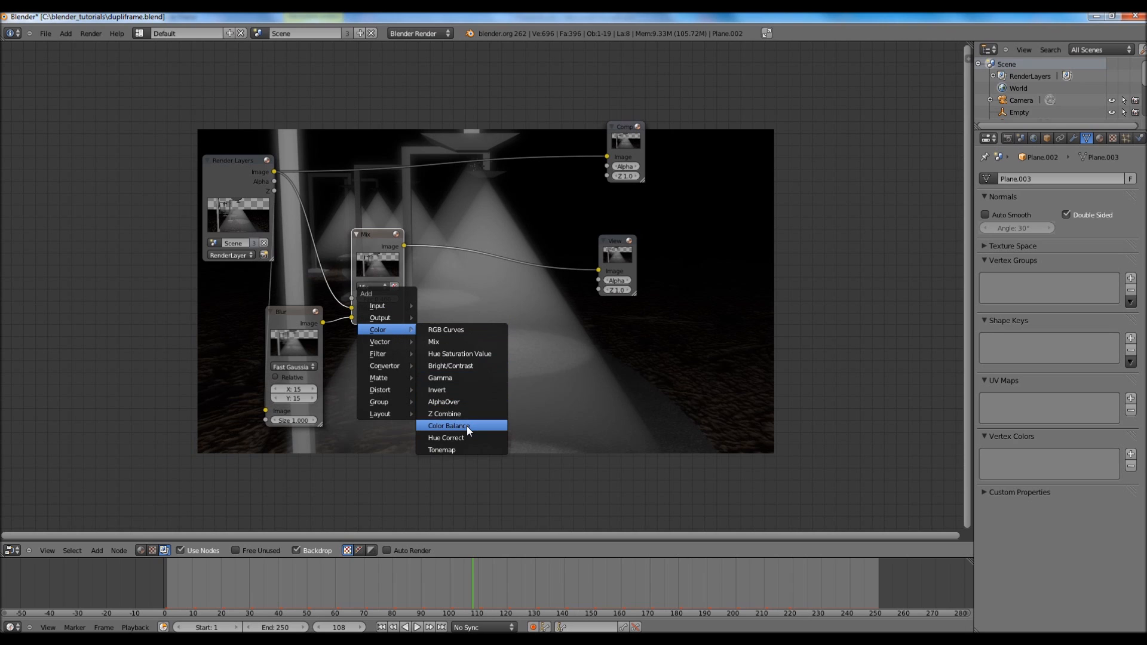
pyautogui.click(467, 426)
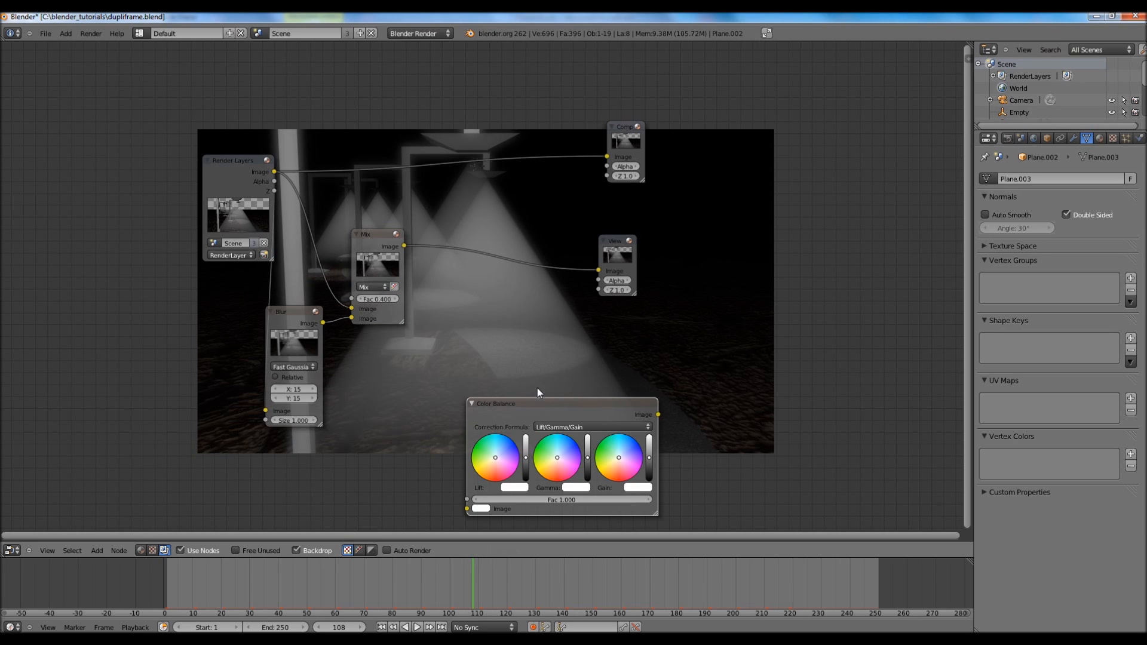
pyautogui.click(521, 303)
pyautogui.moveTo(635, 247); pyautogui.dragTo(731, 217)
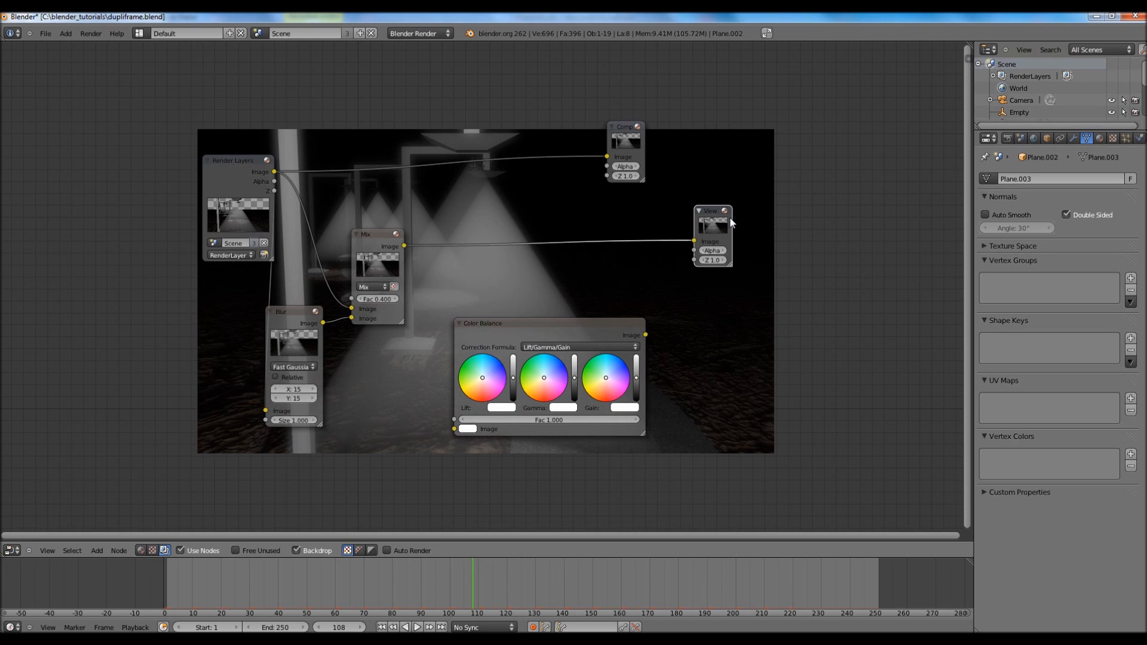
pyautogui.moveTo(576, 341); pyautogui.dragTo(578, 217)
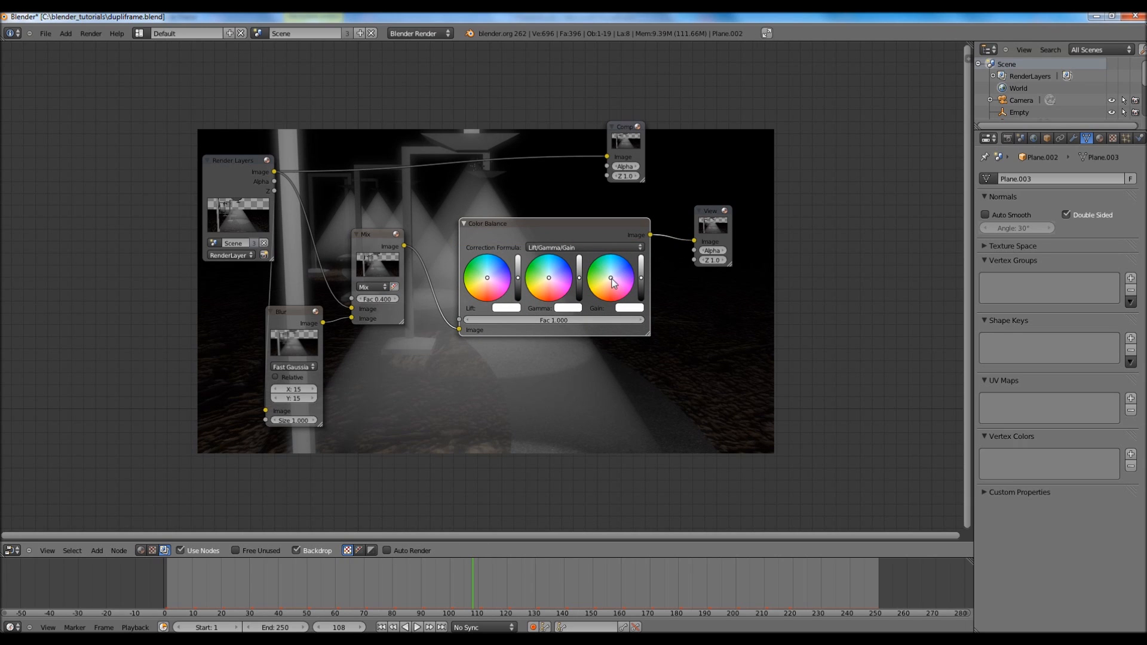
# Tint the Color Balance gain slightly towards pale yellow and link the node's image output to the Composite node's image input
pyautogui.moveTo(610, 279); pyautogui.dragTo(604, 279)
pyautogui.moveTo(534, 220); pyautogui.dragTo(520, 242)
pyautogui.moveTo(636, 256); pyautogui.dragTo(607, 157)
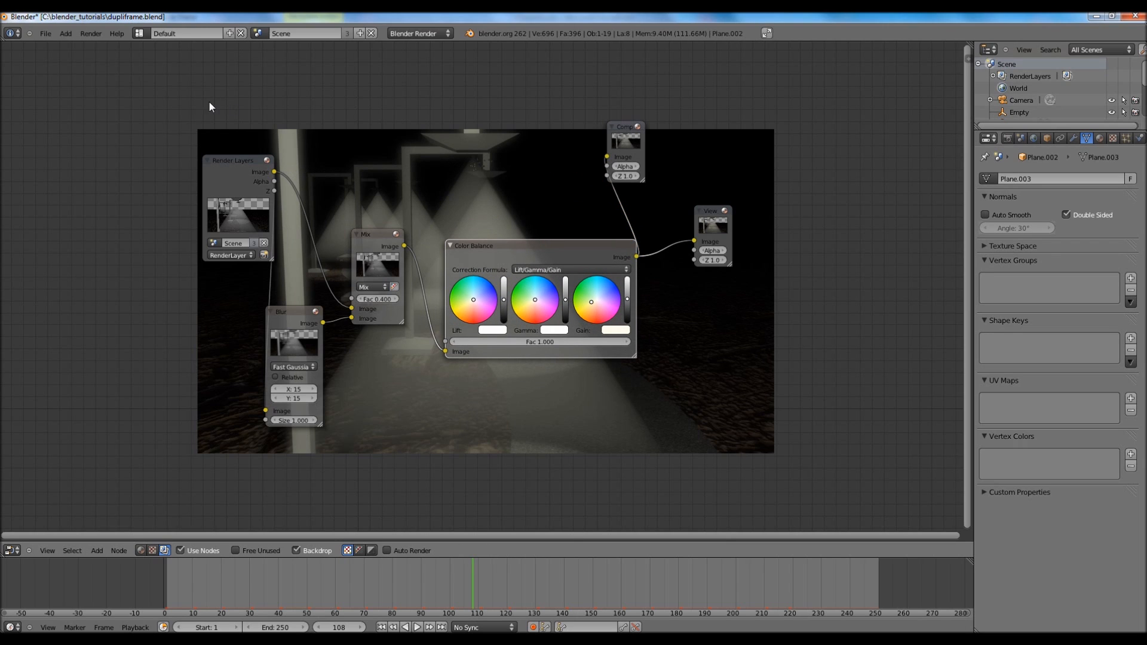
# Render the current frame with the compositing nodes applied
pyautogui.click(91, 33)
pyautogui.click(96, 45)
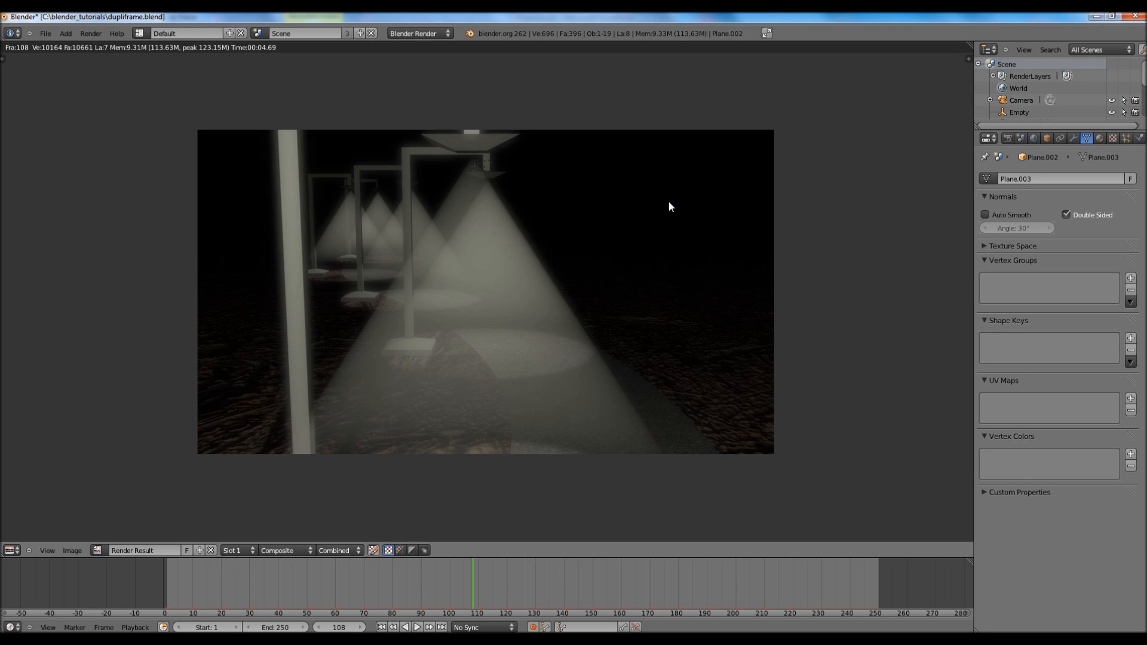
pyautogui.click(137, 638)
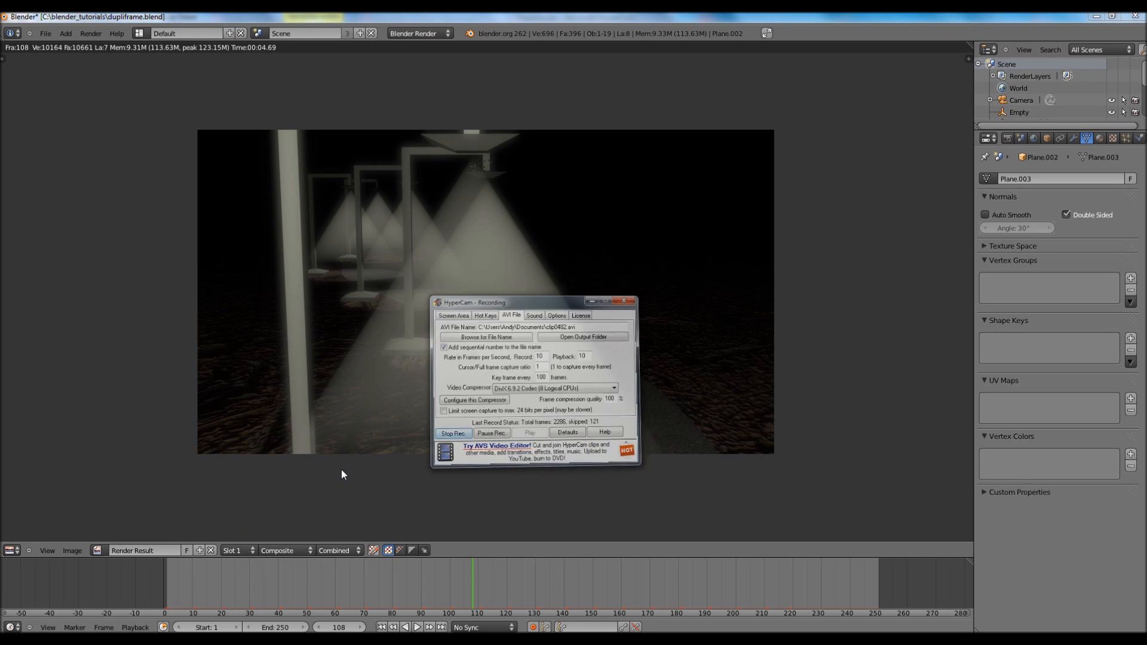